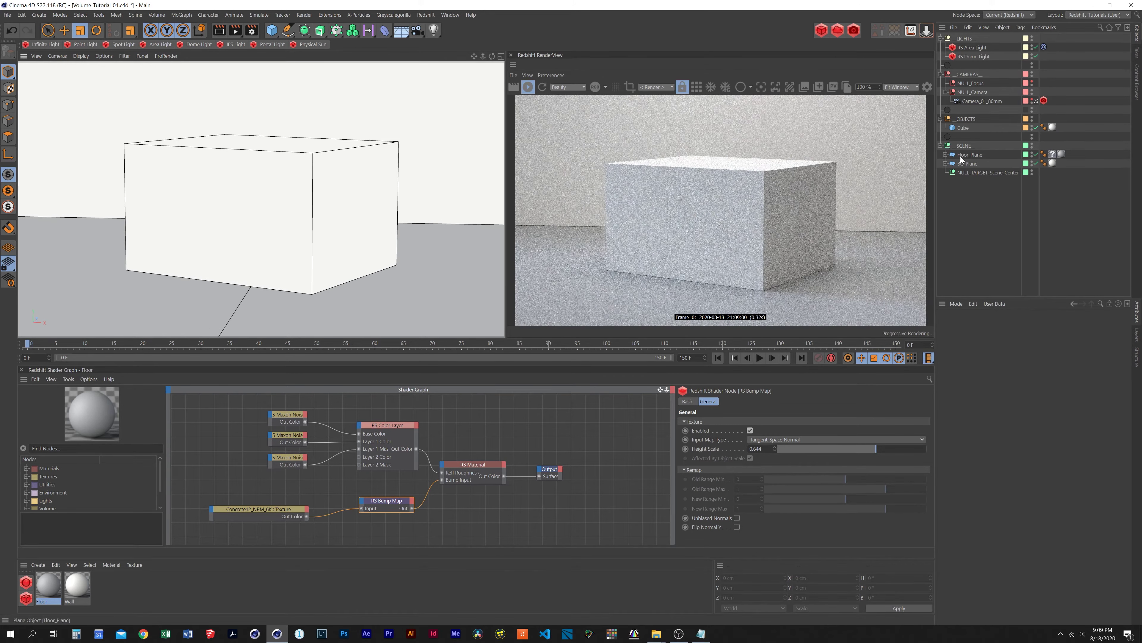
- Add a Volume Builder as the parent of the cube
{"action": "left_click", "coordinate": [965, 128]}
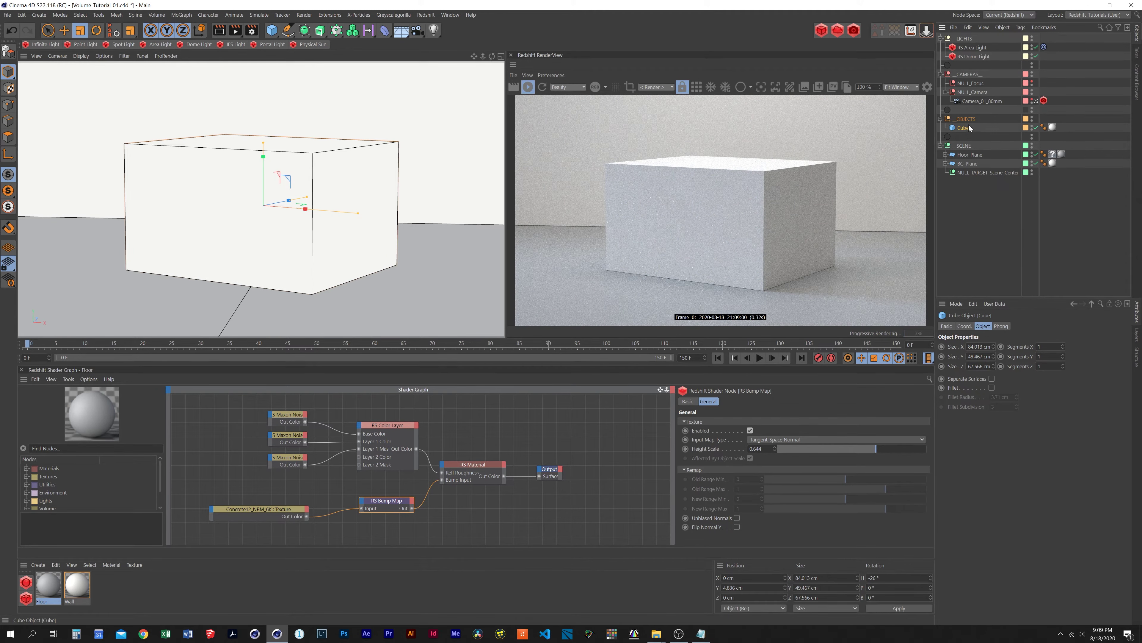
{"action": "left_click", "coordinate": [355, 33], "text": "alt"}
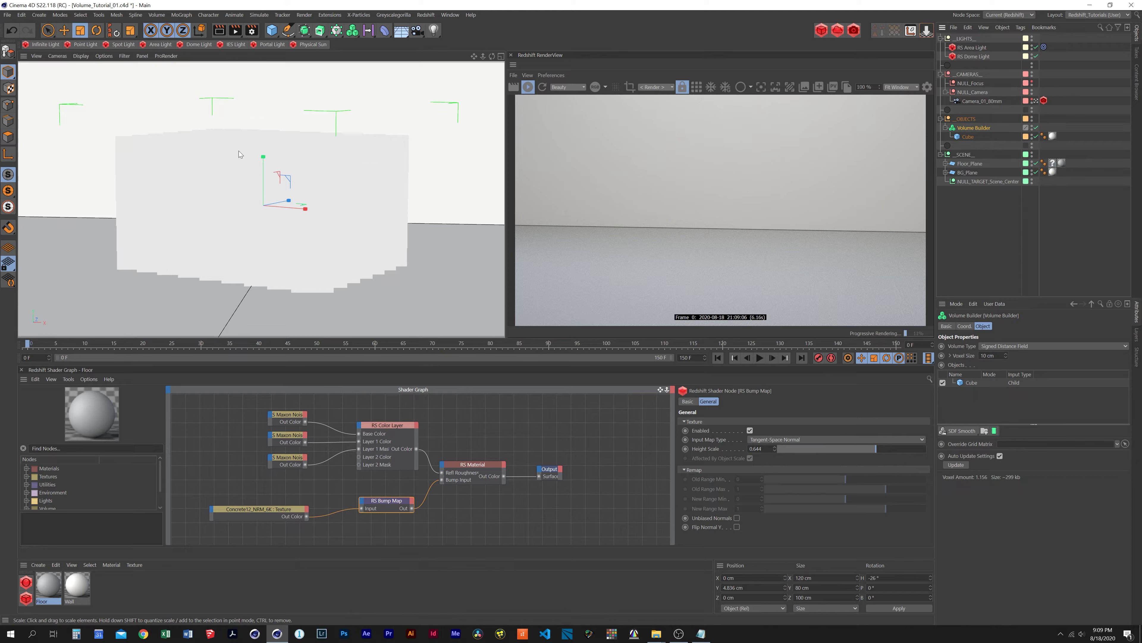
- Try the Hidden Line and Lines viewport display modes, and settle on Quick Shading
{"action": "left_click", "coordinate": [81, 56]}
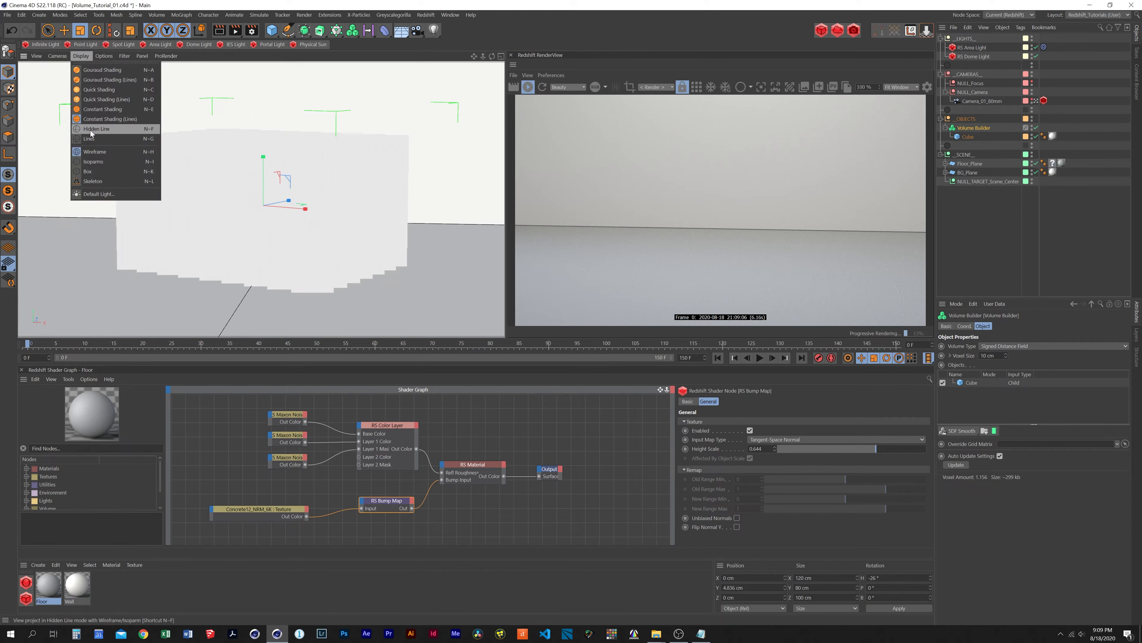
{"action": "left_click", "coordinate": [96, 129]}
{"action": "left_click", "coordinate": [82, 56]}
{"action": "left_click", "coordinate": [99, 138]}
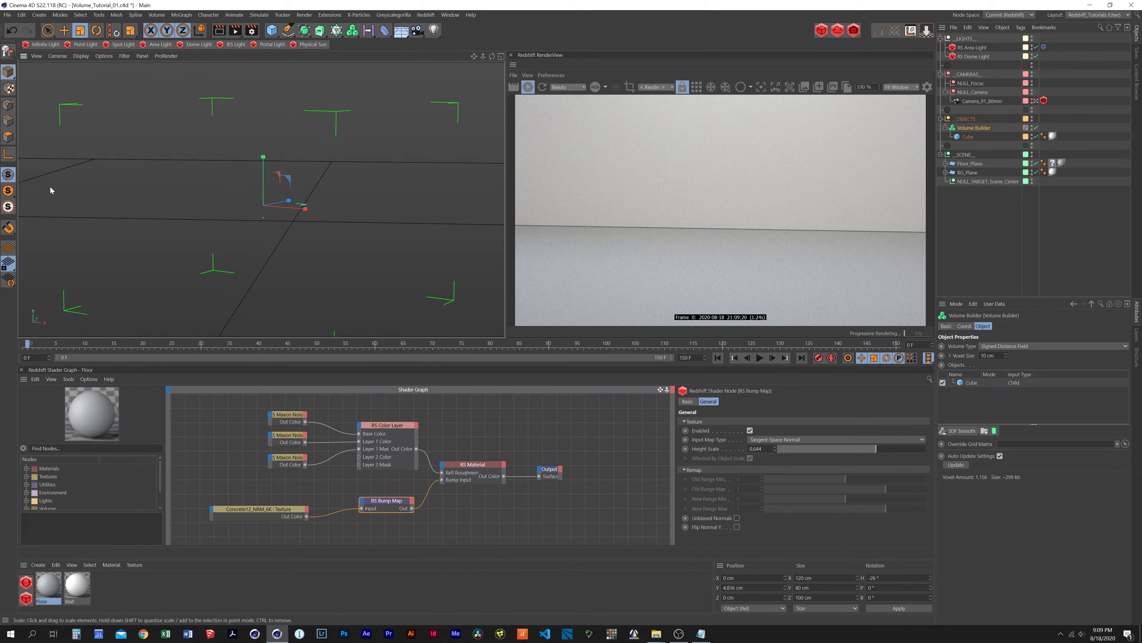
{"action": "left_click", "coordinate": [79, 57]}
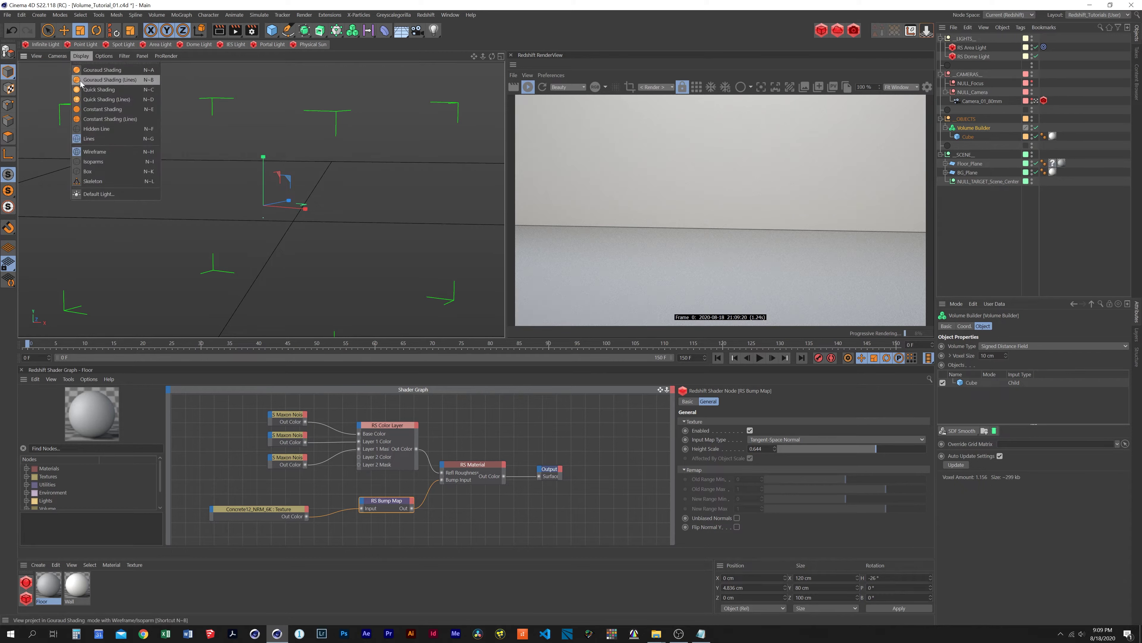
{"action": "left_click", "coordinate": [84, 91]}
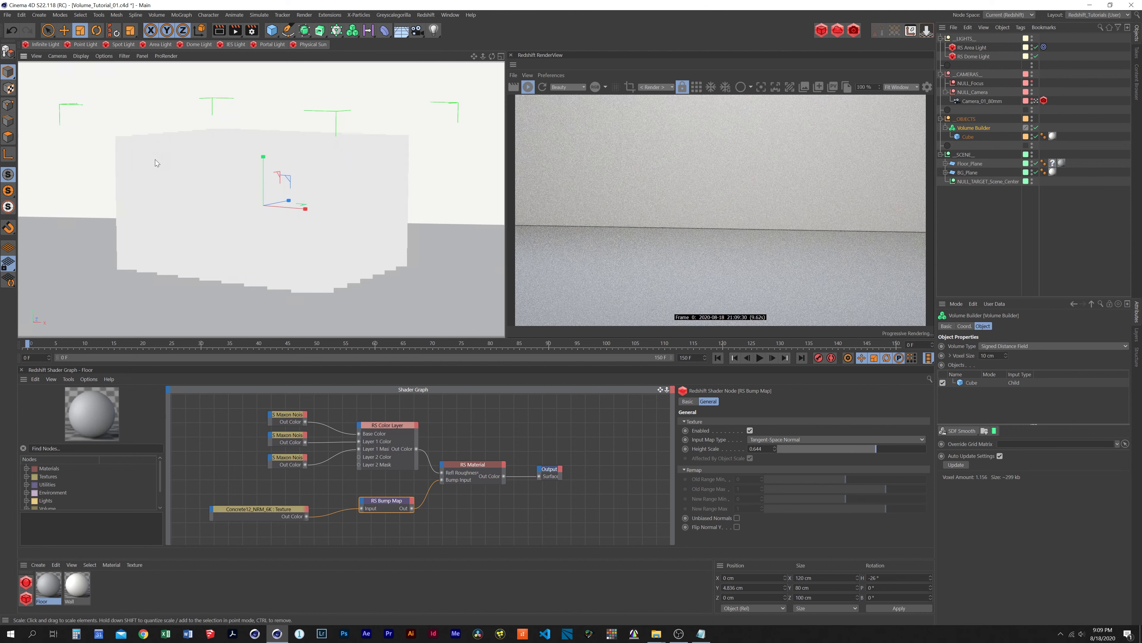
- Set the Volume Builder's volume type to Fog
{"action": "left_click", "coordinate": [1000, 347]}
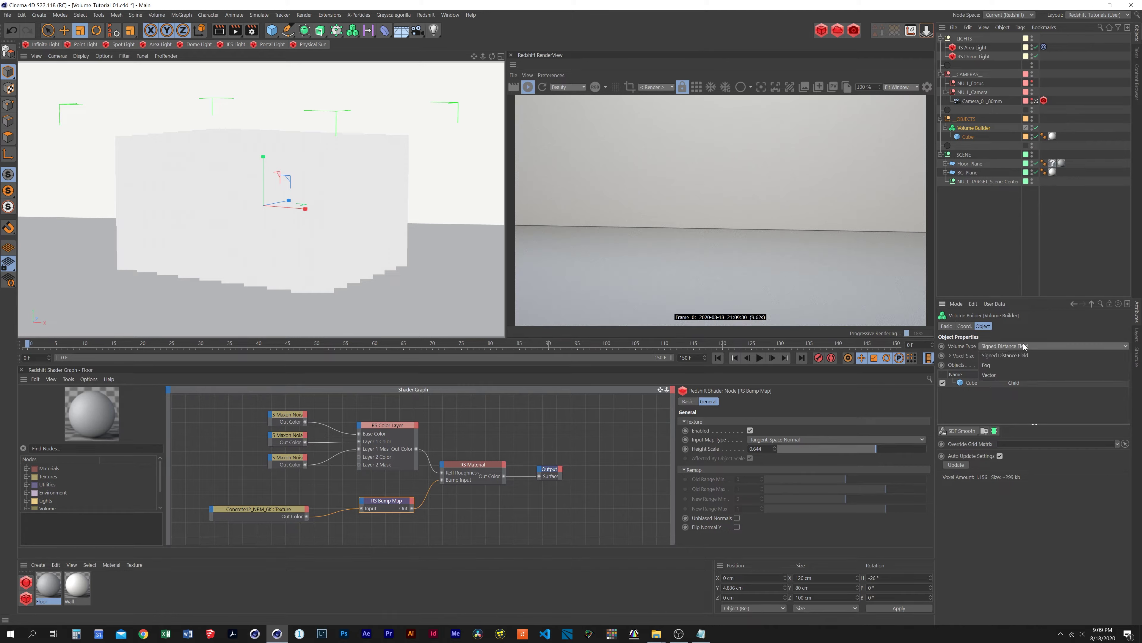
{"action": "left_click", "coordinate": [994, 365]}
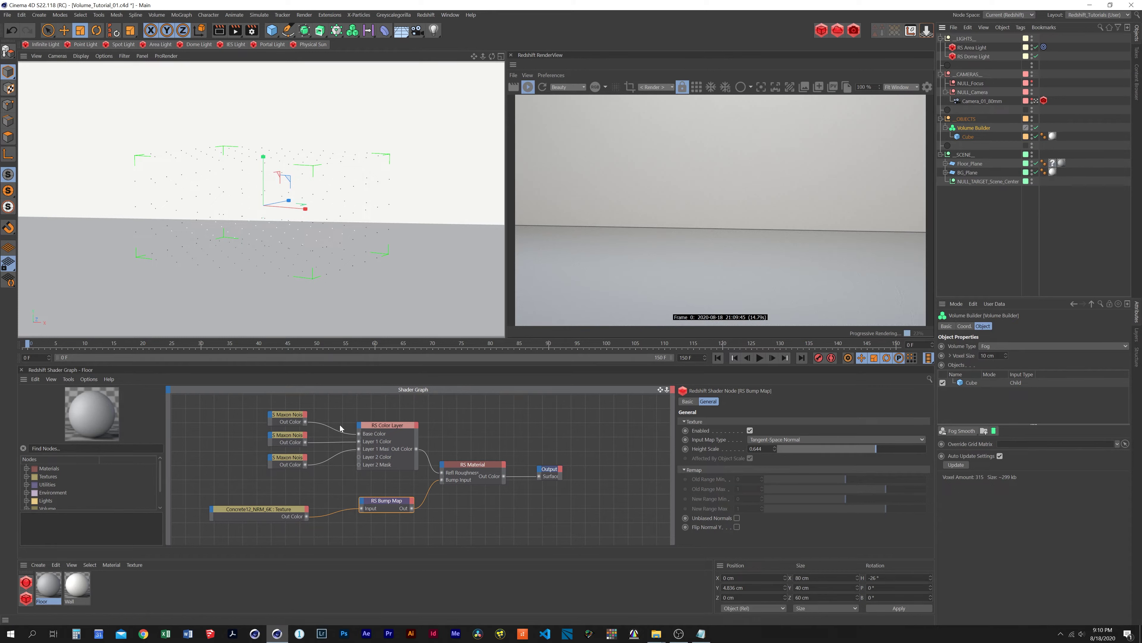
- Create a Redshift Volume material and apply it to the Volume Builder
{"action": "left_click", "coordinate": [27, 584]}
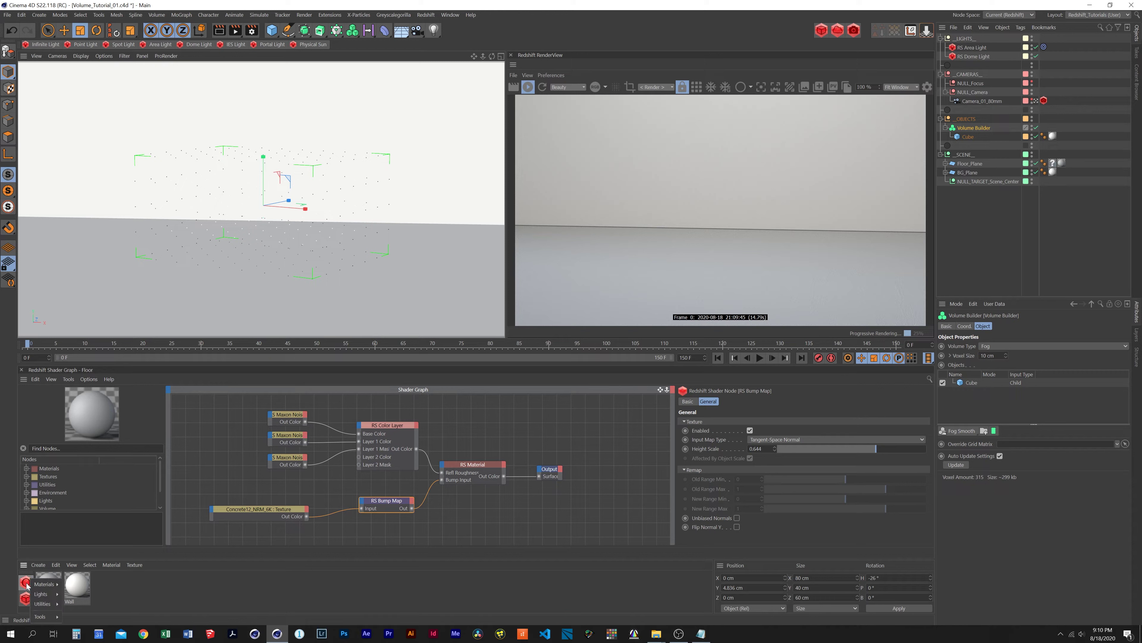
{"action": "mouse_move", "coordinate": [44, 584]}
{"action": "left_click", "coordinate": [75, 619]}
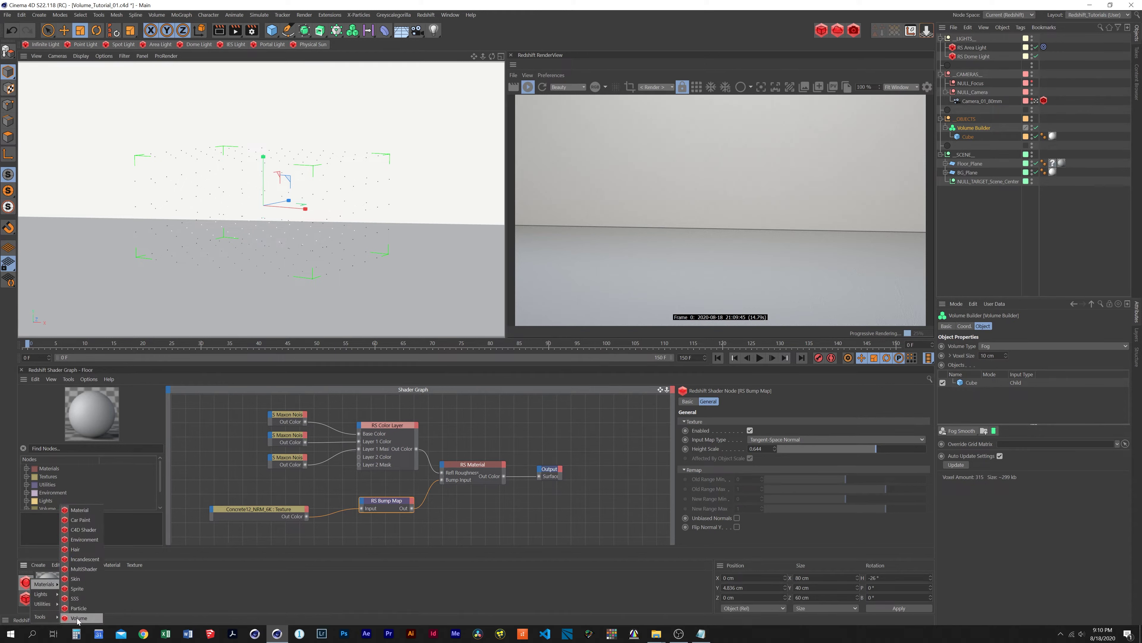
{"action": "left_click_drag", "start_coordinate": [55, 591], "coordinate": [974, 129]}
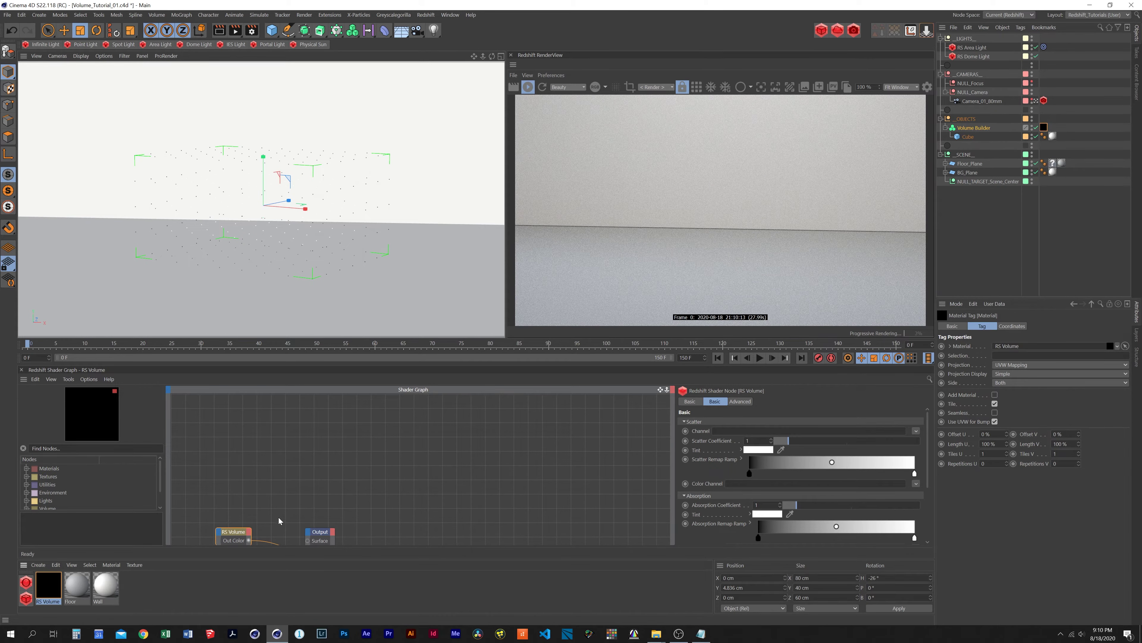
- Set the scatter channel of the RS Volume shader node to Volume Builder
{"action": "left_click_drag", "start_coordinate": [362, 509], "coordinate": [370, 479]}
{"action": "left_click", "coordinate": [383, 477]}
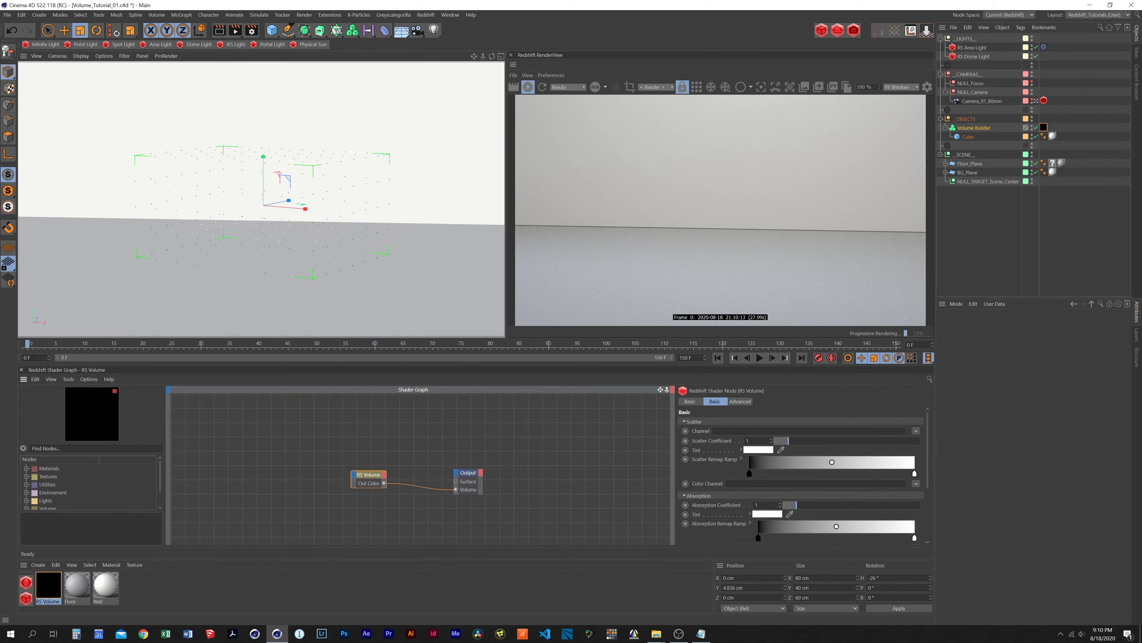
{"action": "left_click", "coordinate": [915, 431]}
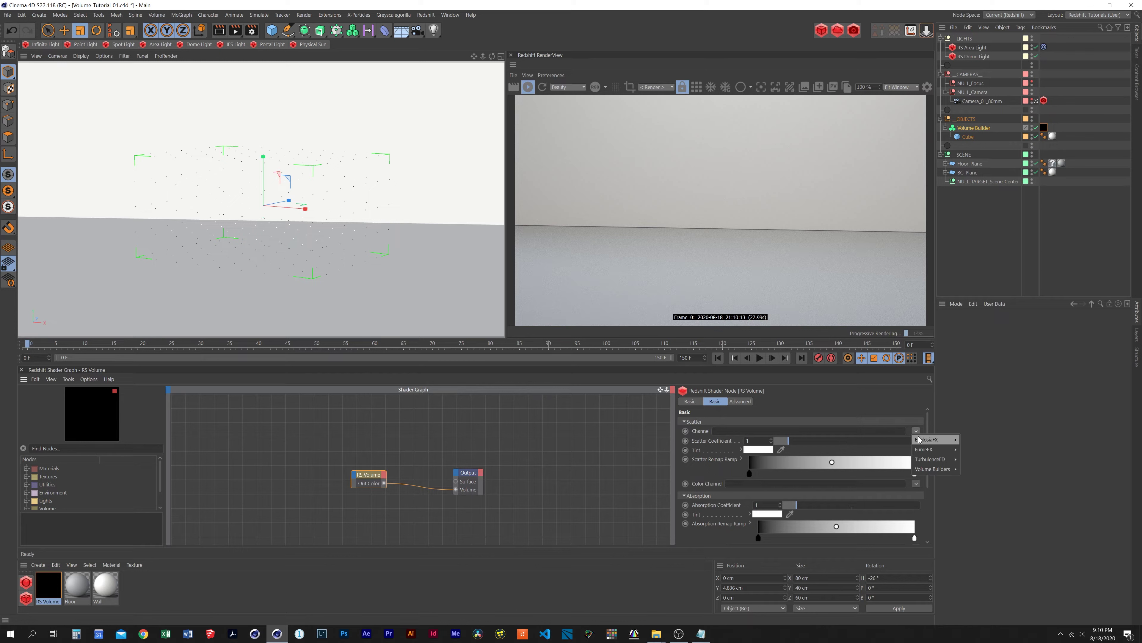
{"action": "mouse_move", "coordinate": [915, 471]}
{"action": "mouse_move", "coordinate": [930, 441]}
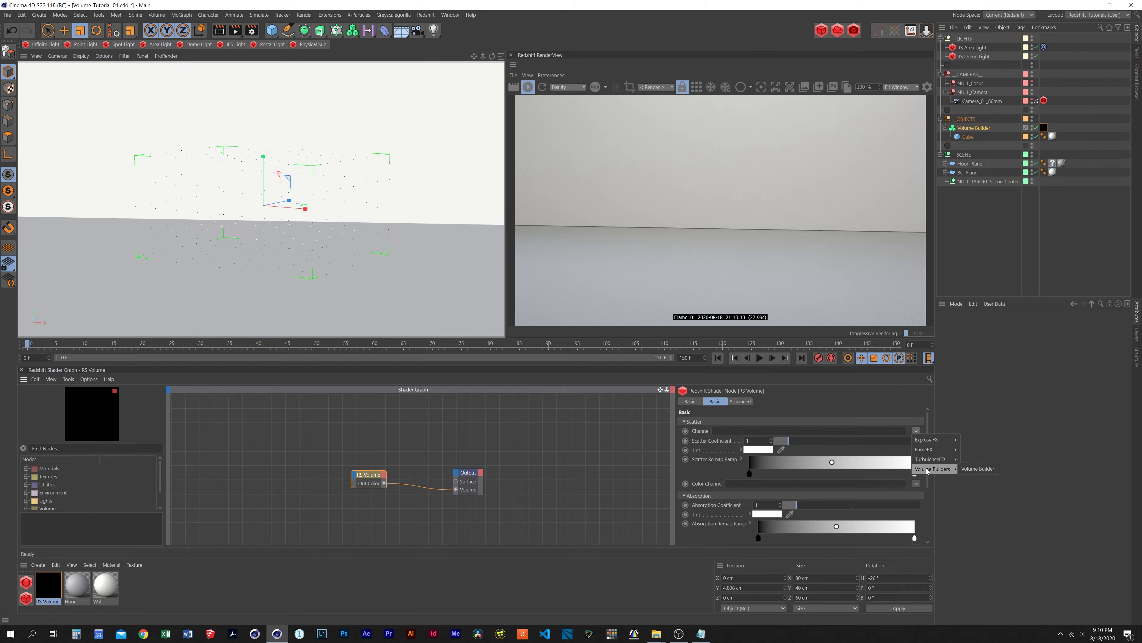
{"action": "left_click", "coordinate": [978, 469]}
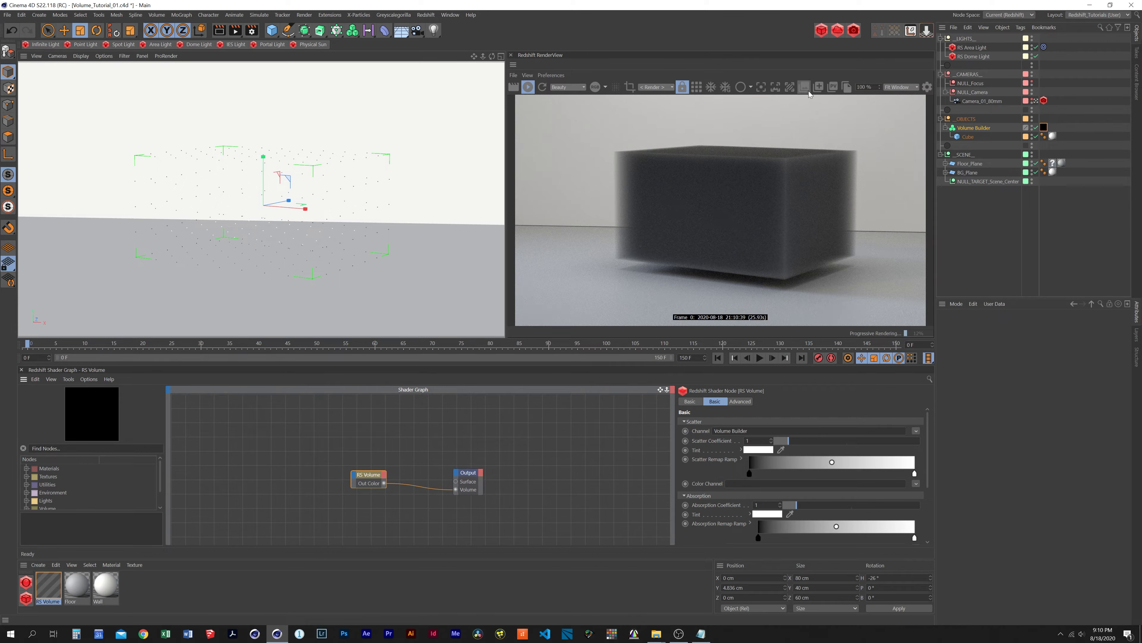
- Set the volume contribution scale to 1 for both the RS Area Light and the RS Dome Light
{"action": "left_click", "coordinate": [974, 48]}
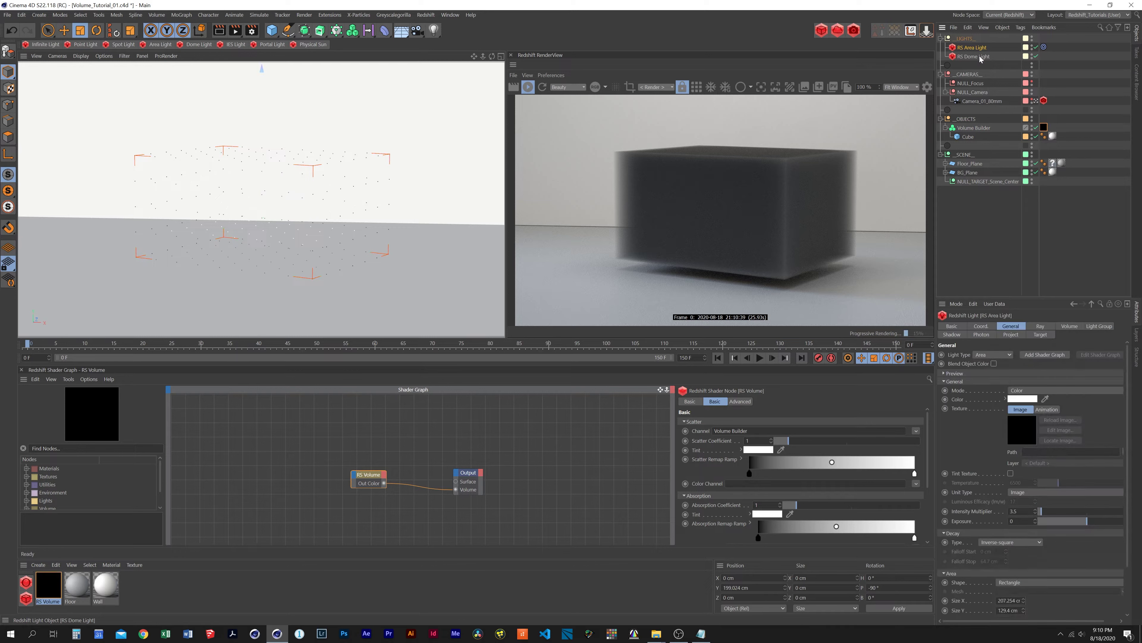
{"action": "left_click", "coordinate": [974, 56], "text": "ctrl"}
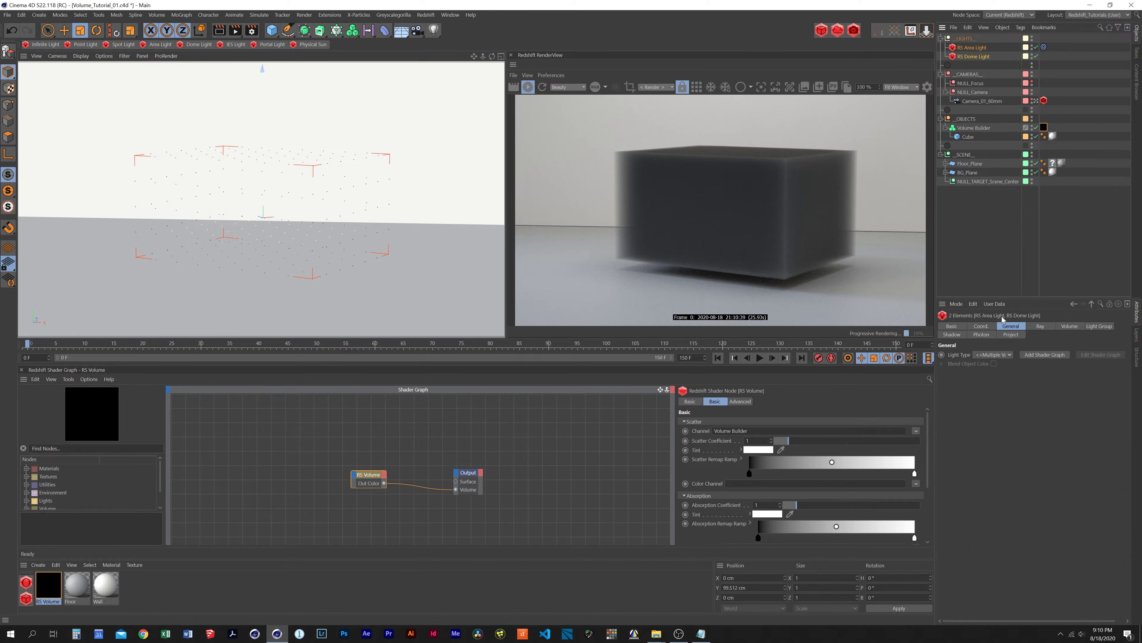
{"action": "left_click", "coordinate": [1081, 328]}
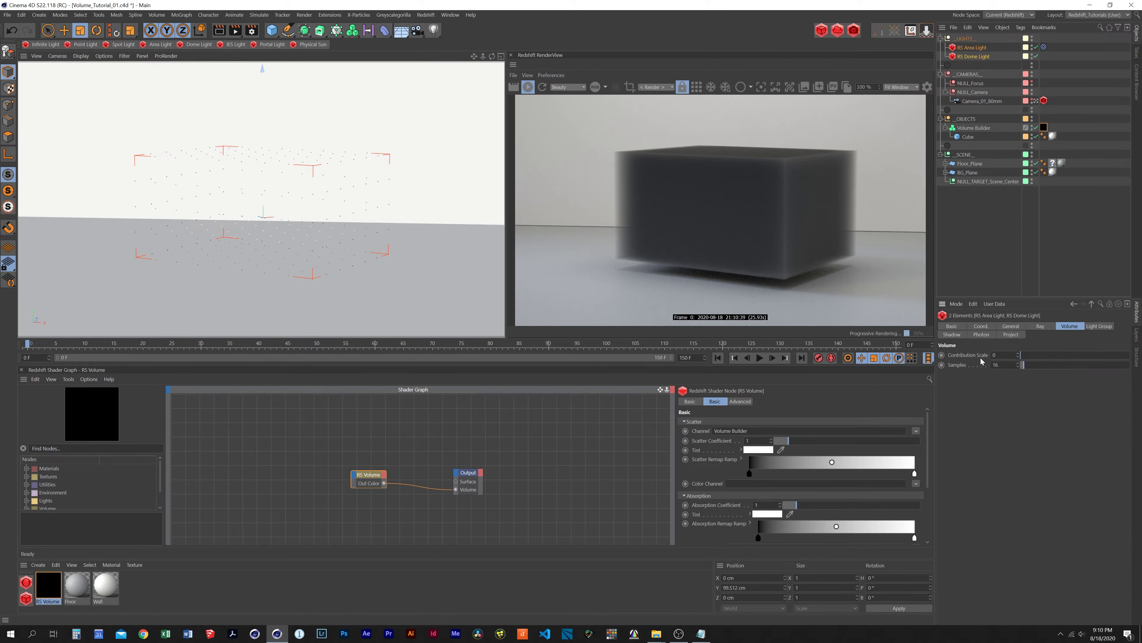
{"action": "left_click", "coordinate": [1026, 355]}
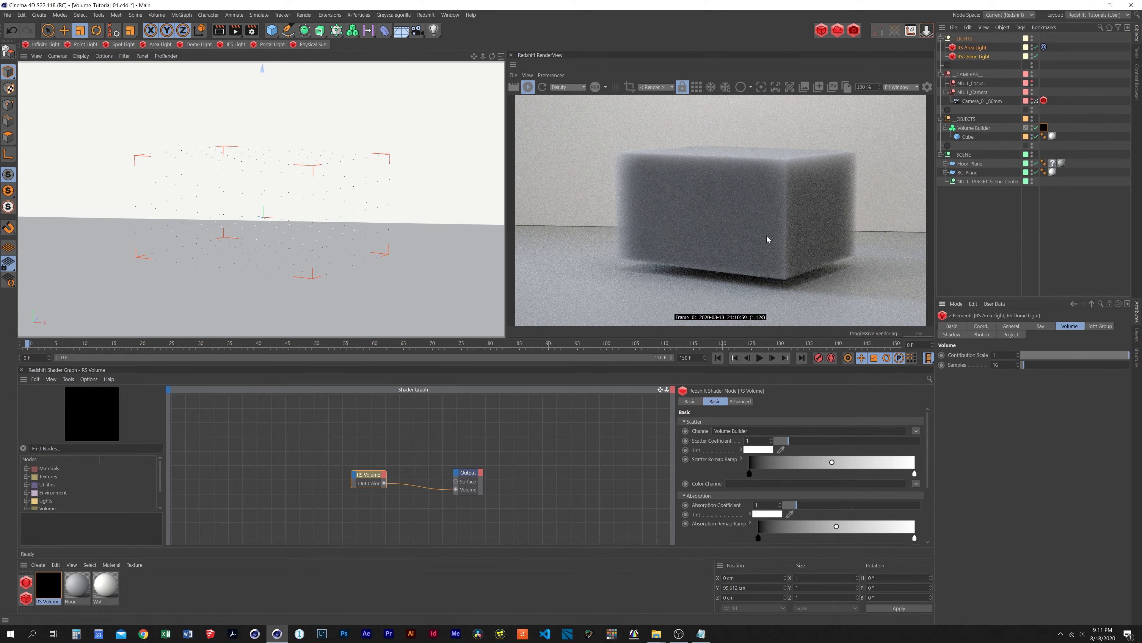
{"action": "left_click", "coordinate": [1012, 239]}
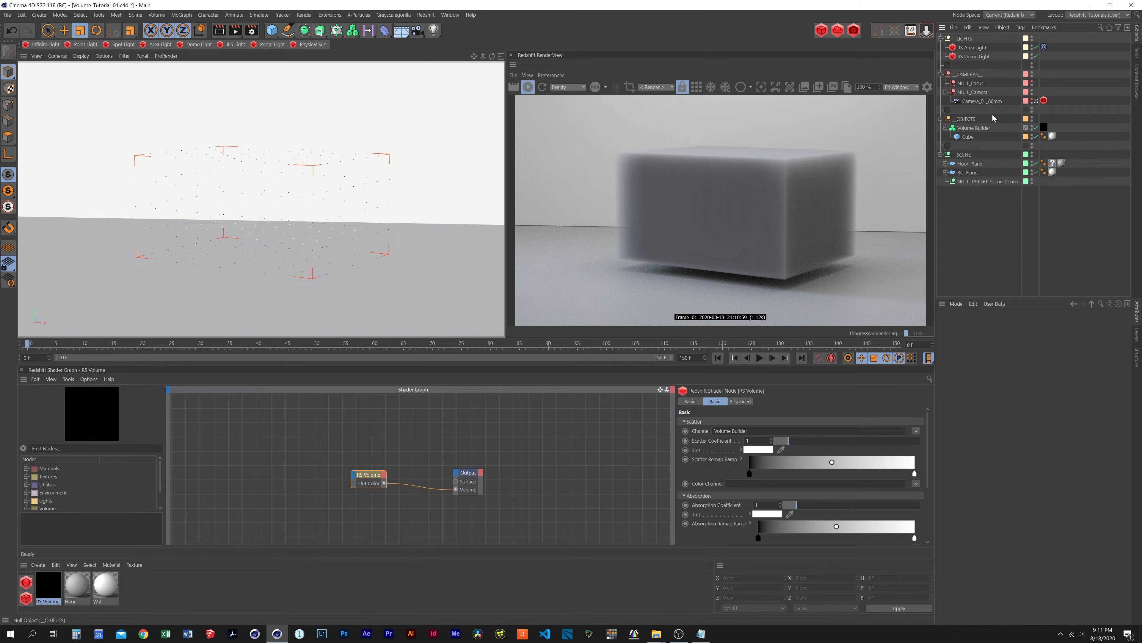
- Try voxel sizes of 5 cm, 2 cm and 1 cm on the Volume Builder
{"action": "left_click", "coordinate": [984, 127]}
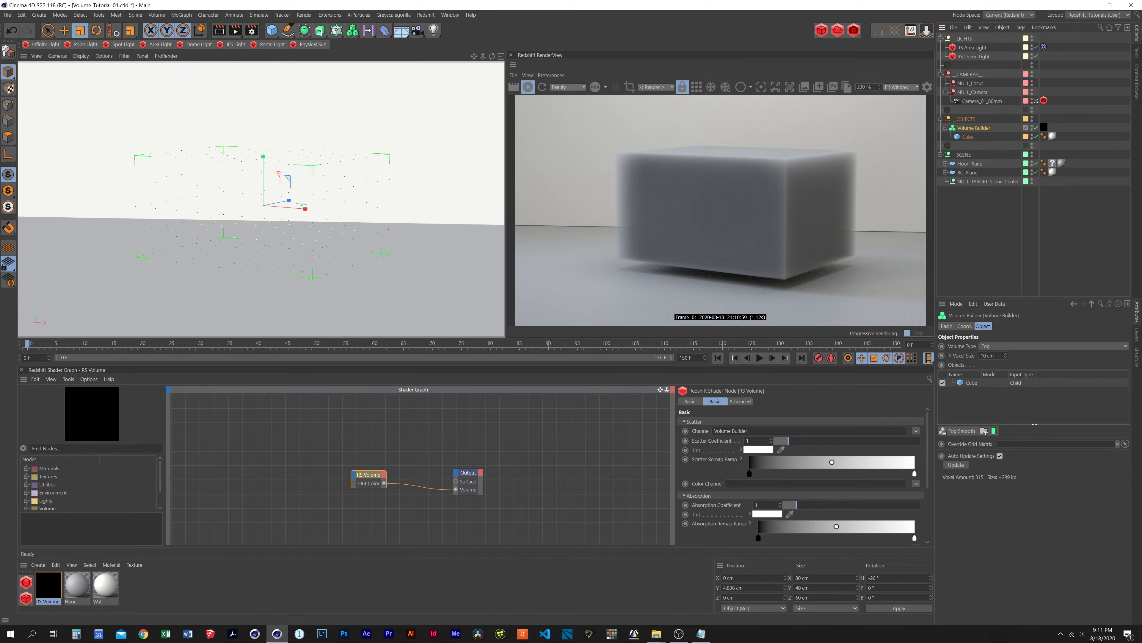
{"action": "left_click", "coordinate": [987, 355]}
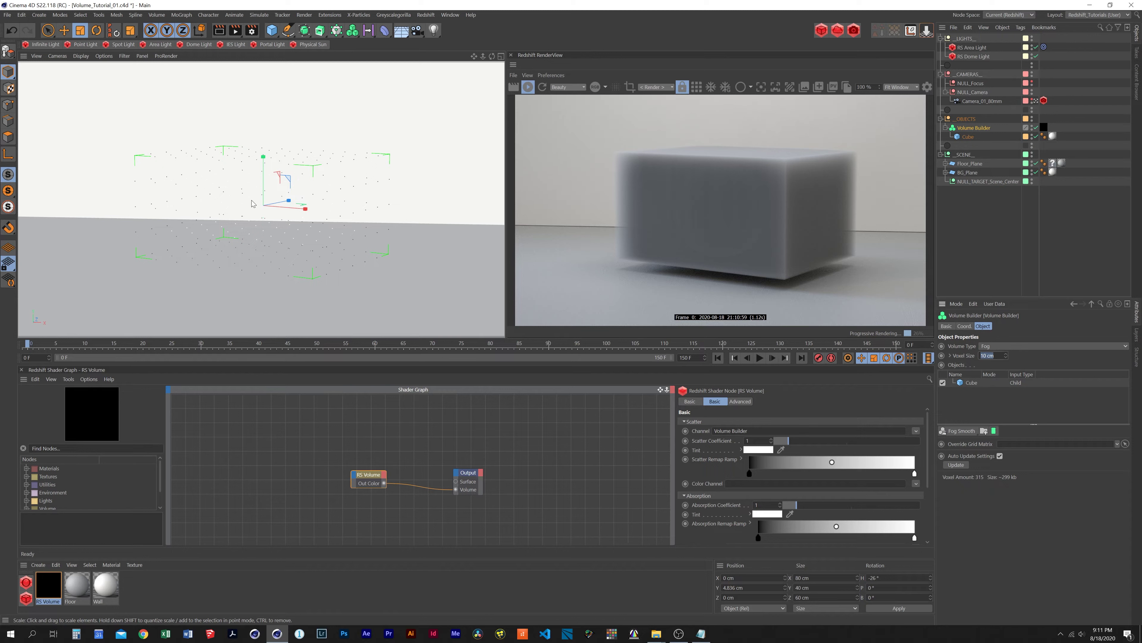
{"action": "type", "text": "5"}
{"action": "key", "text": "Return"}
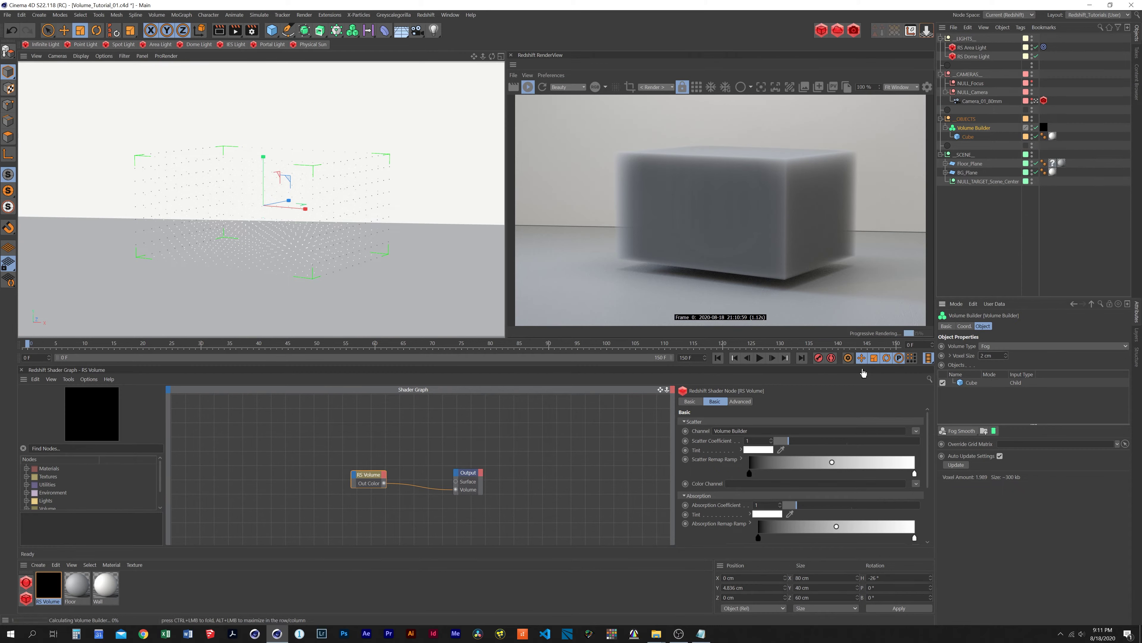
{"action": "type", "text": "2"}
{"action": "key", "text": "Return"}
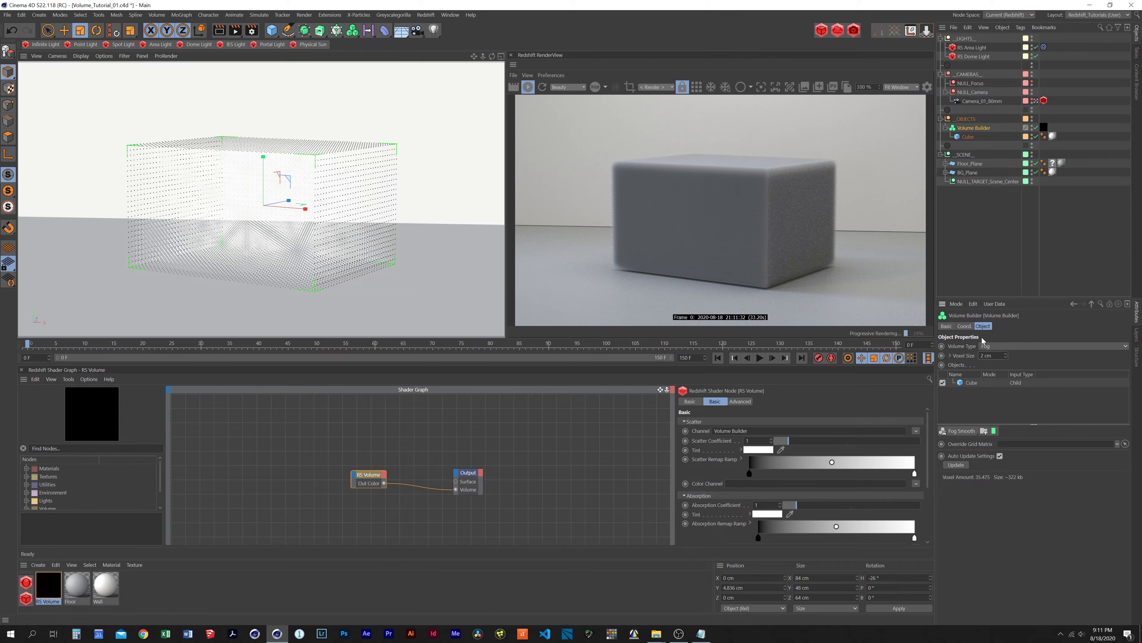
{"action": "left_click", "coordinate": [1006, 354]}
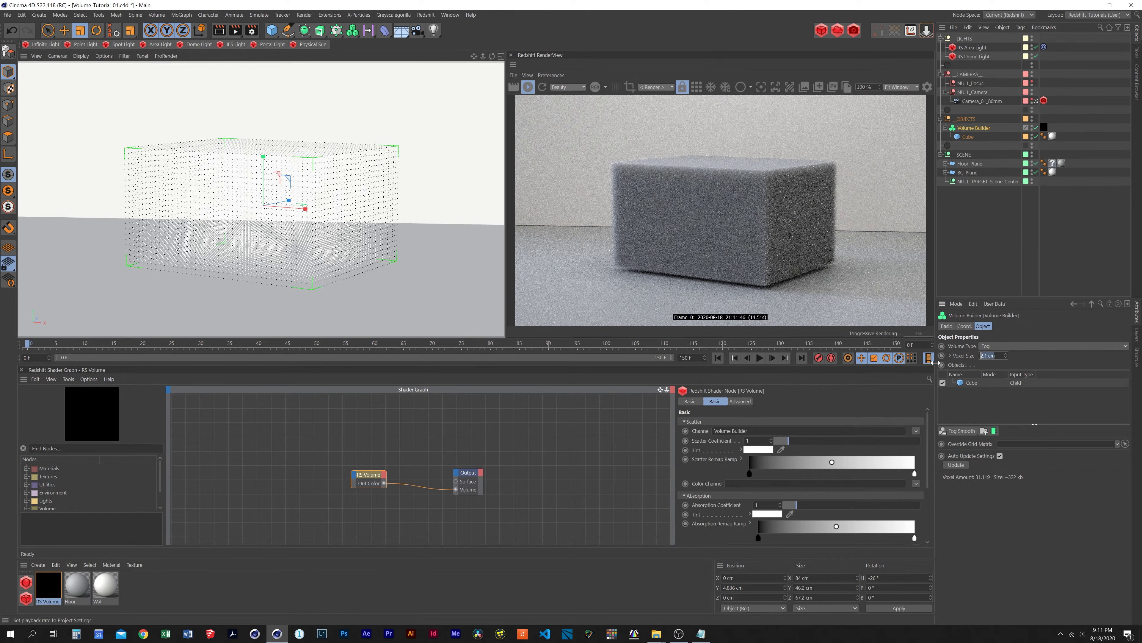
{"action": "type", "text": "1"}
{"action": "key", "text": "Return"}
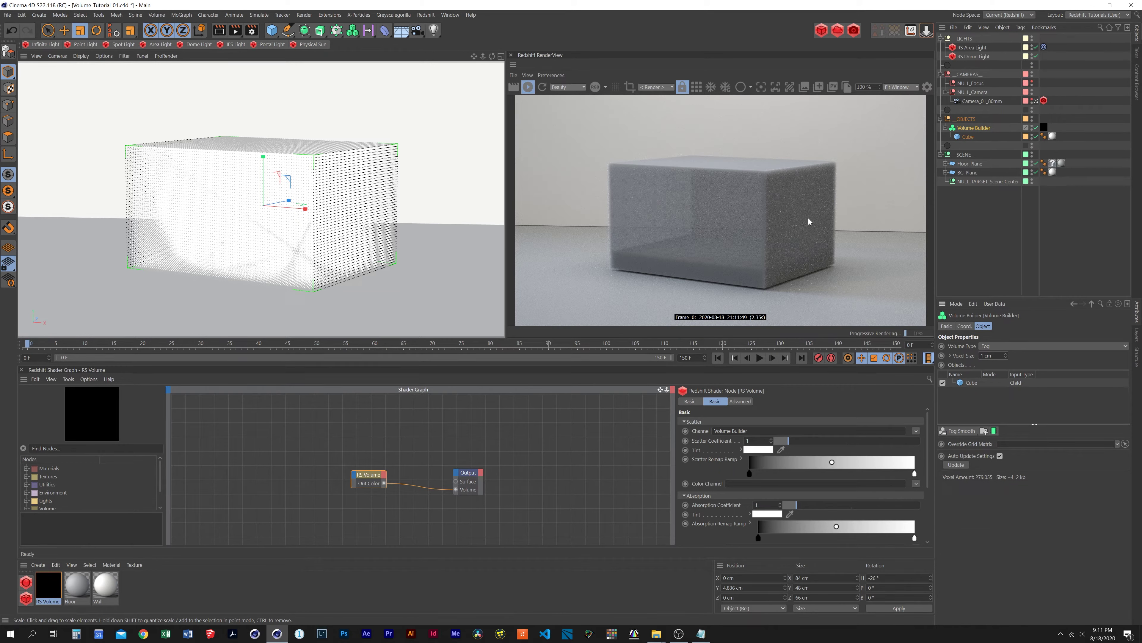
- Set the Volume Builder's voxel size to 0.5 cm
{"action": "double_click", "coordinate": [985, 355]}
{"action": "type", "text": "0.5"}
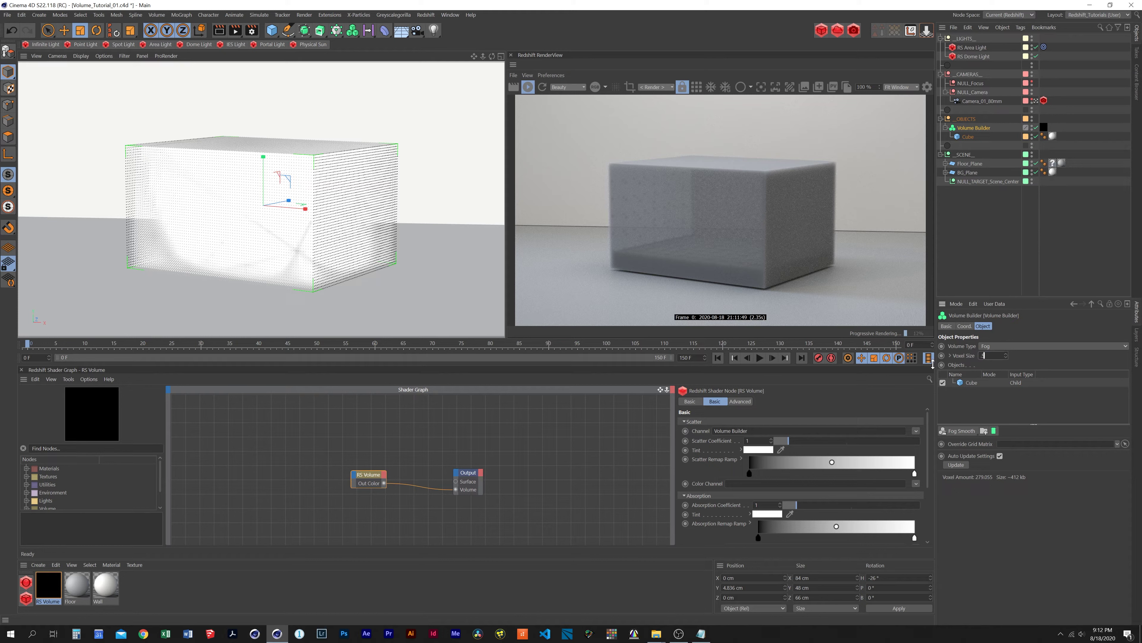
{"action": "key", "text": "Return"}
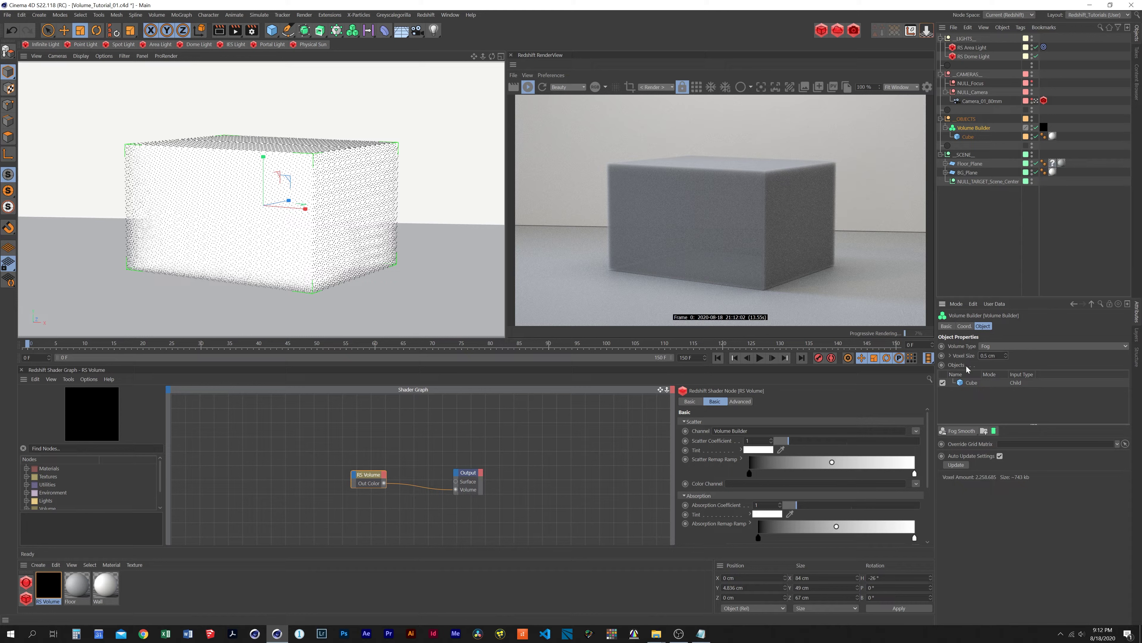
{"action": "left_click", "coordinate": [972, 382]}
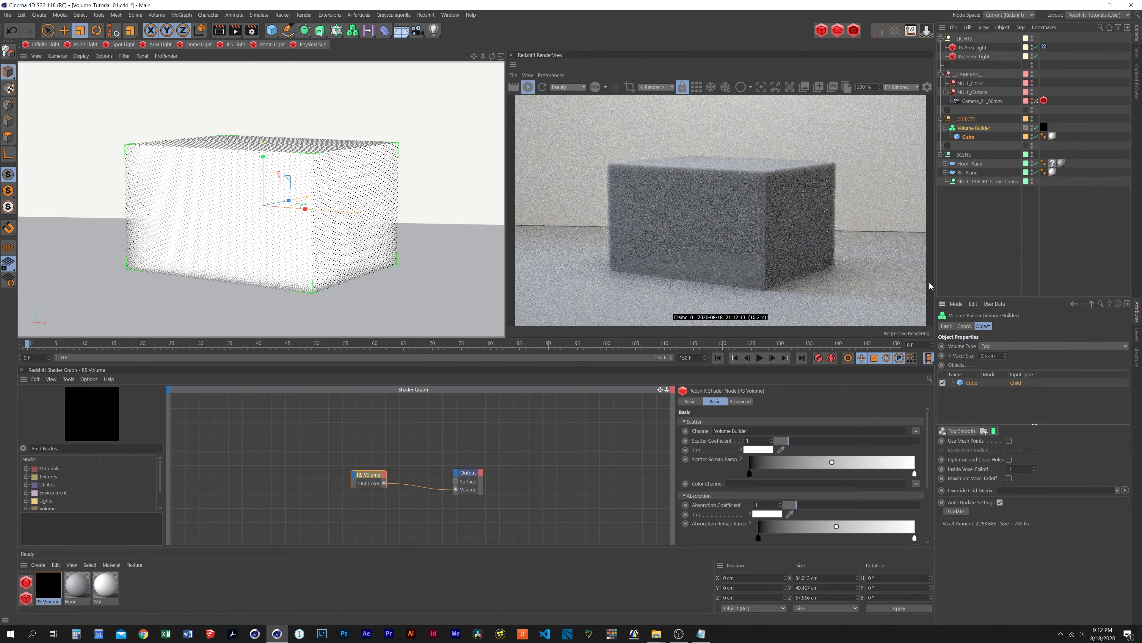
{"action": "left_click", "coordinate": [1020, 346]}
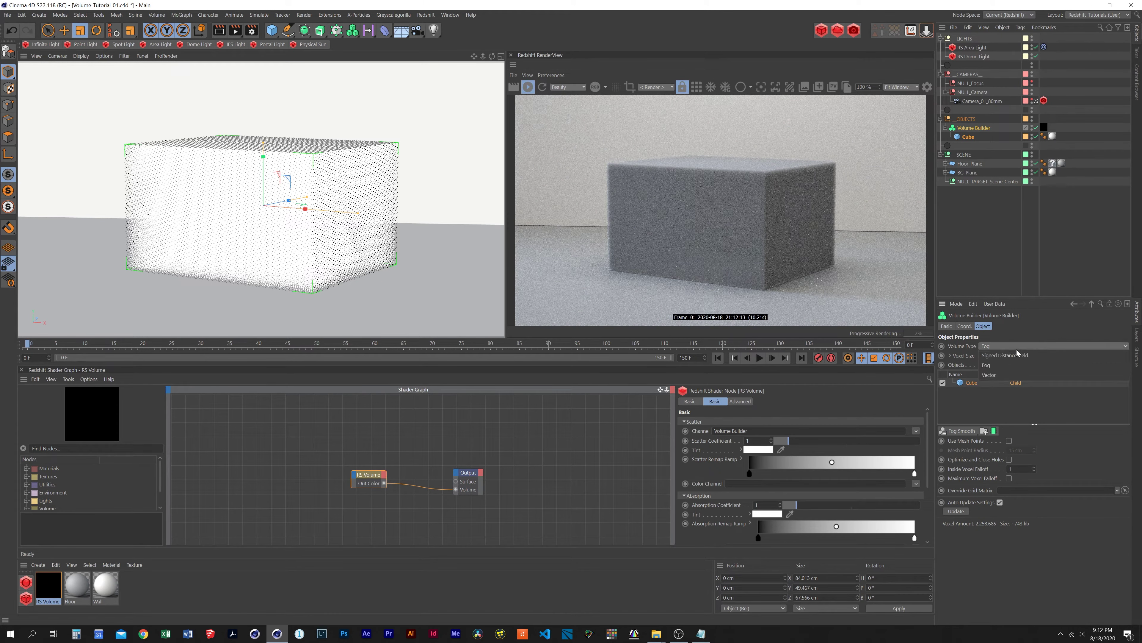
{"action": "left_click", "coordinate": [1041, 344]}
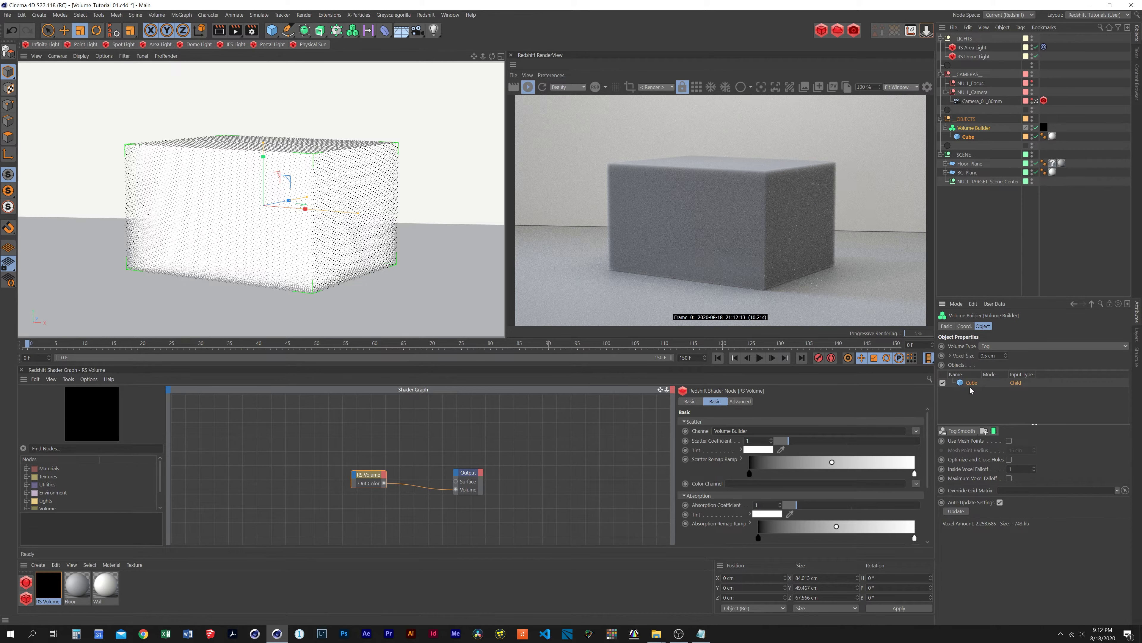
- Add a second cube about 41 × 41 × 40 cm overlapping the first cube's front corner, and place it inside the Volume Builder
{"action": "left_click", "coordinate": [272, 31]}
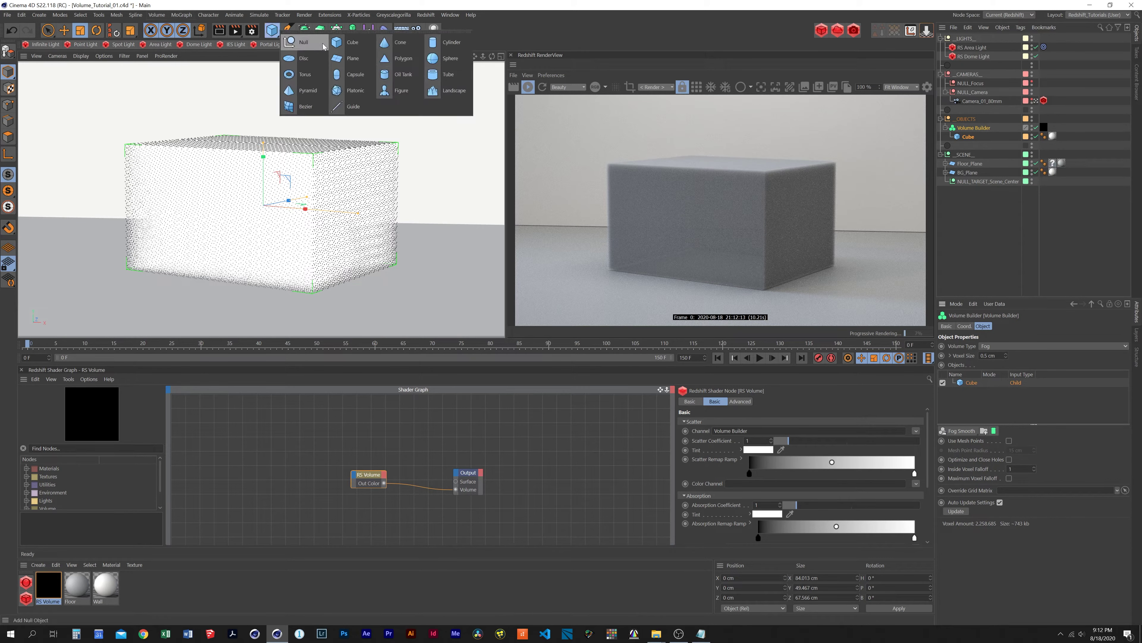
{"action": "left_click", "coordinate": [347, 42]}
{"action": "left_click_drag", "start_coordinate": [402, 173], "coordinate": [330, 174]}
{"action": "key", "text": "e"}
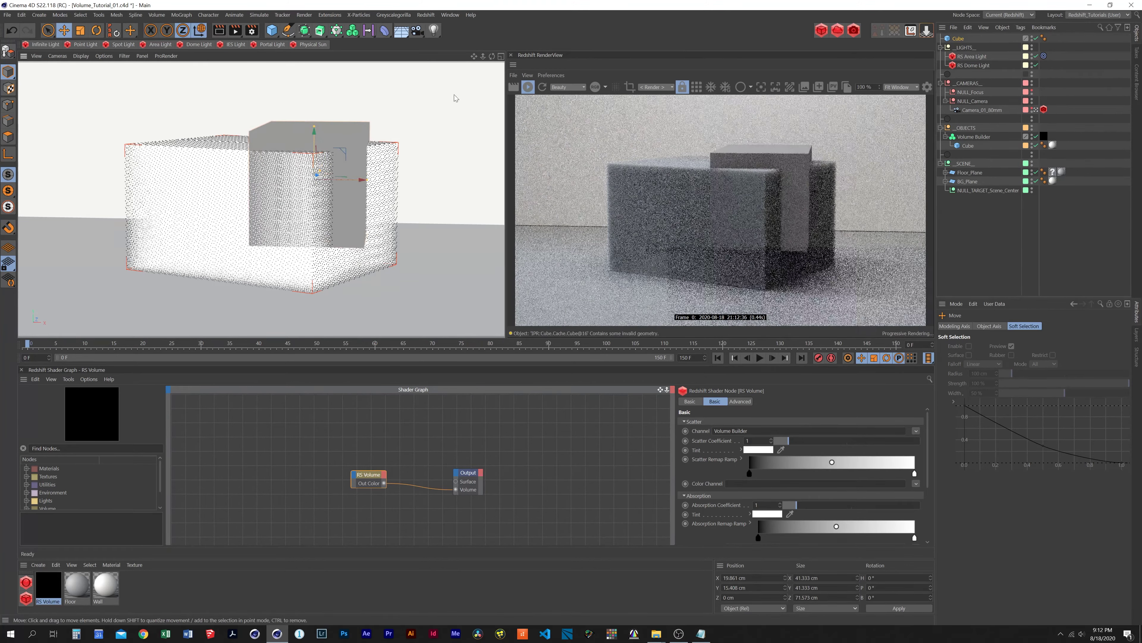
{"action": "left_click_drag", "start_coordinate": [453, 96], "coordinate": [385, 238], "text": "alt"}
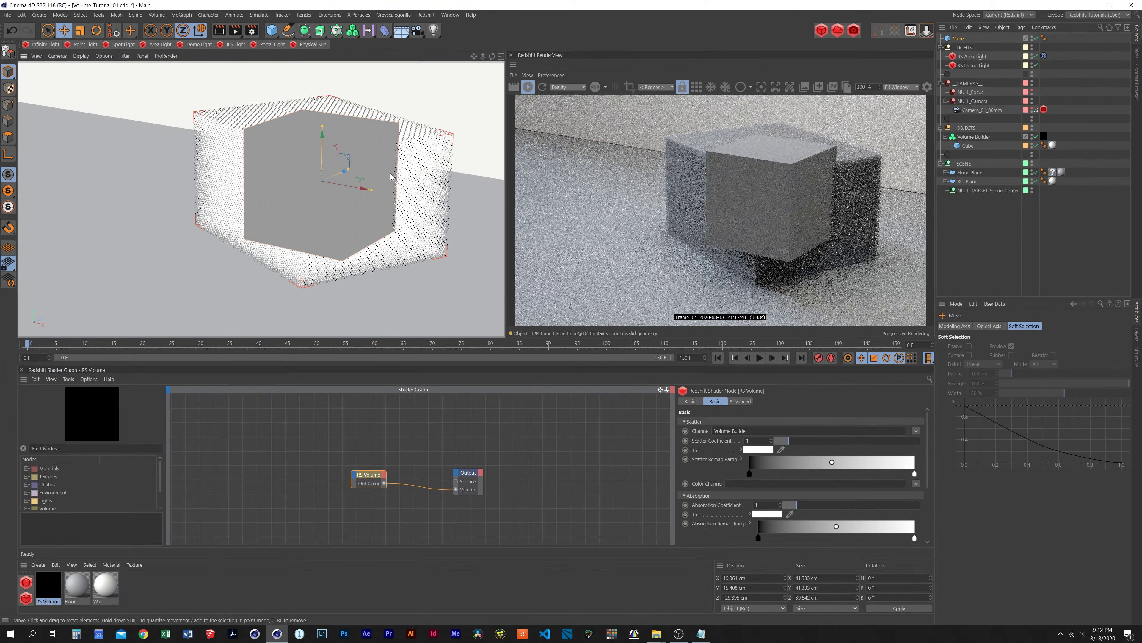
{"action": "left_click_drag", "start_coordinate": [373, 283], "coordinate": [324, 239], "text": "alt"}
{"action": "left_click_drag", "start_coordinate": [960, 41], "coordinate": [977, 142]}
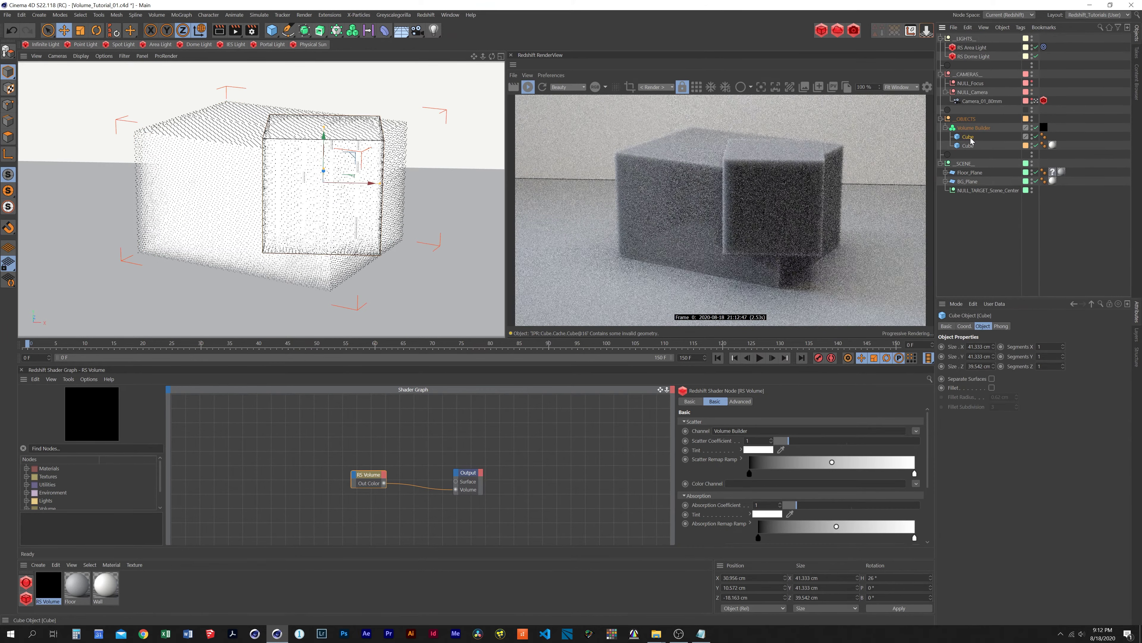
- Rename the second cube as SmallCube
{"action": "type", "text": "Cmal"}
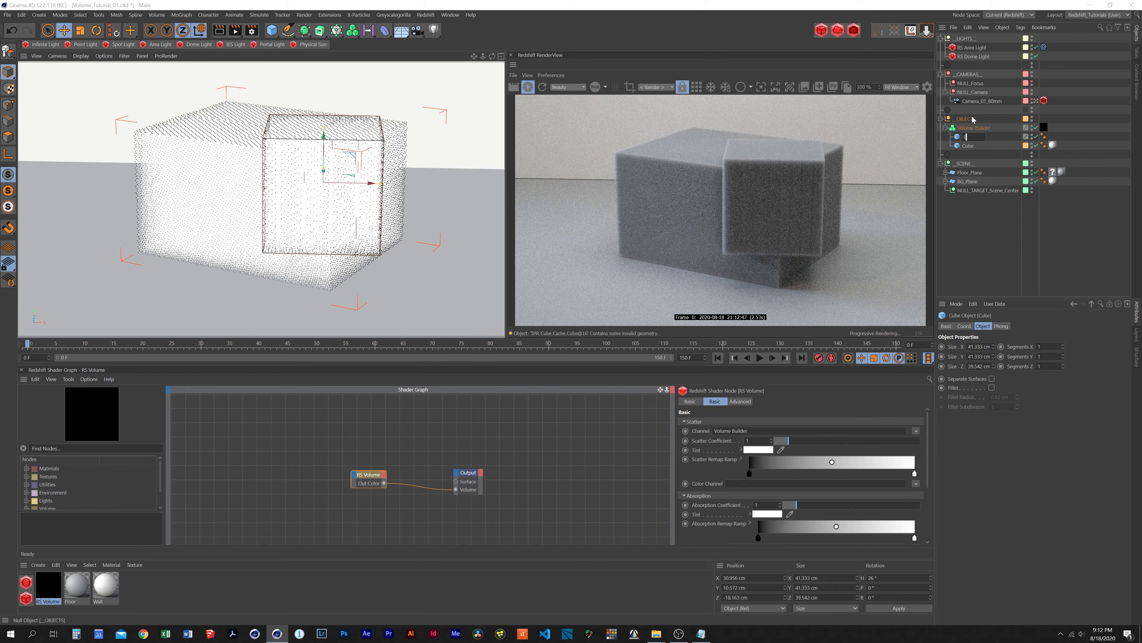
{"action": "type", "text": "lCube"}
{"action": "key", "text": "Return"}
- Set SmallCube's mode to Subtract in the Volume Builder's object list
{"action": "left_click", "coordinate": [974, 128]}
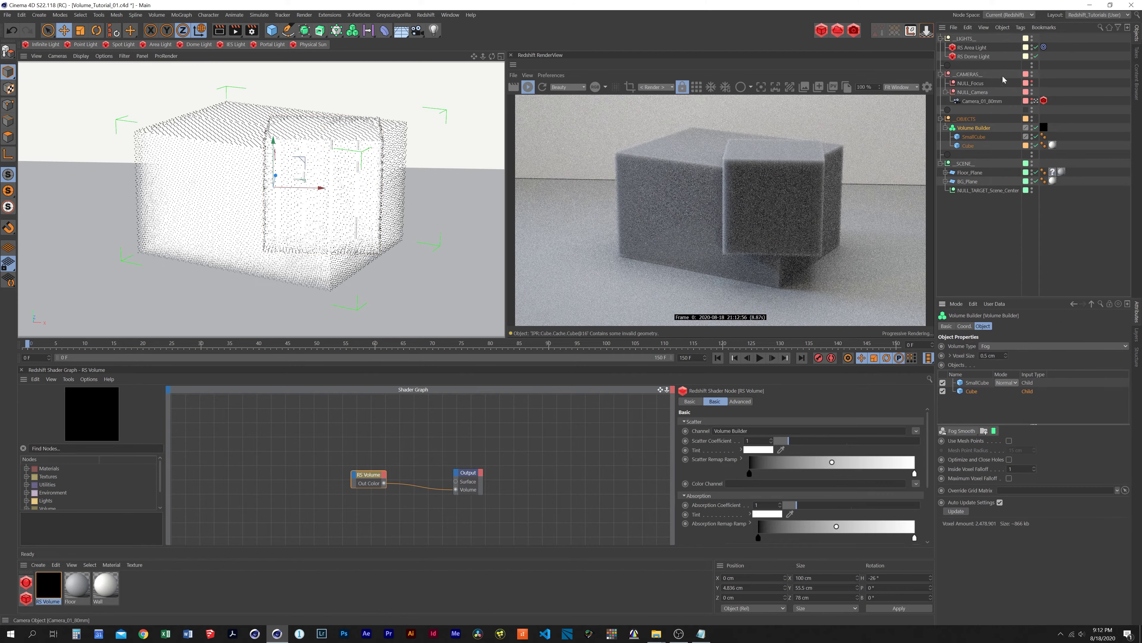
{"action": "left_click", "coordinate": [1014, 383]}
{"action": "left_click", "coordinate": [1017, 435]}
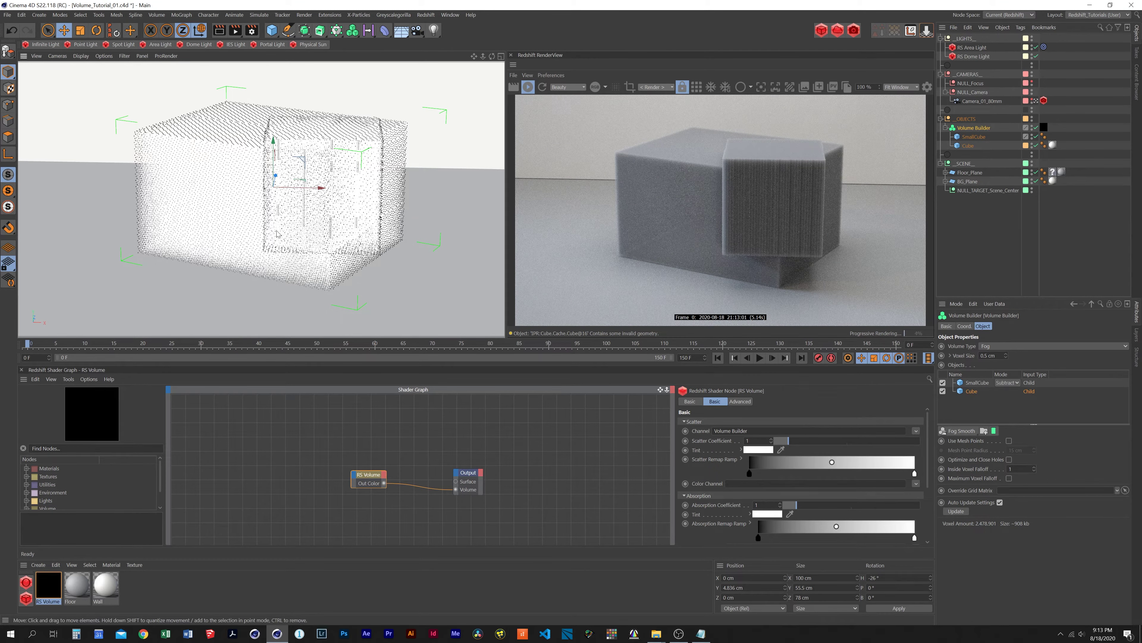
{"action": "left_click_drag", "start_coordinate": [278, 234], "coordinate": [304, 234], "text": "alt"}
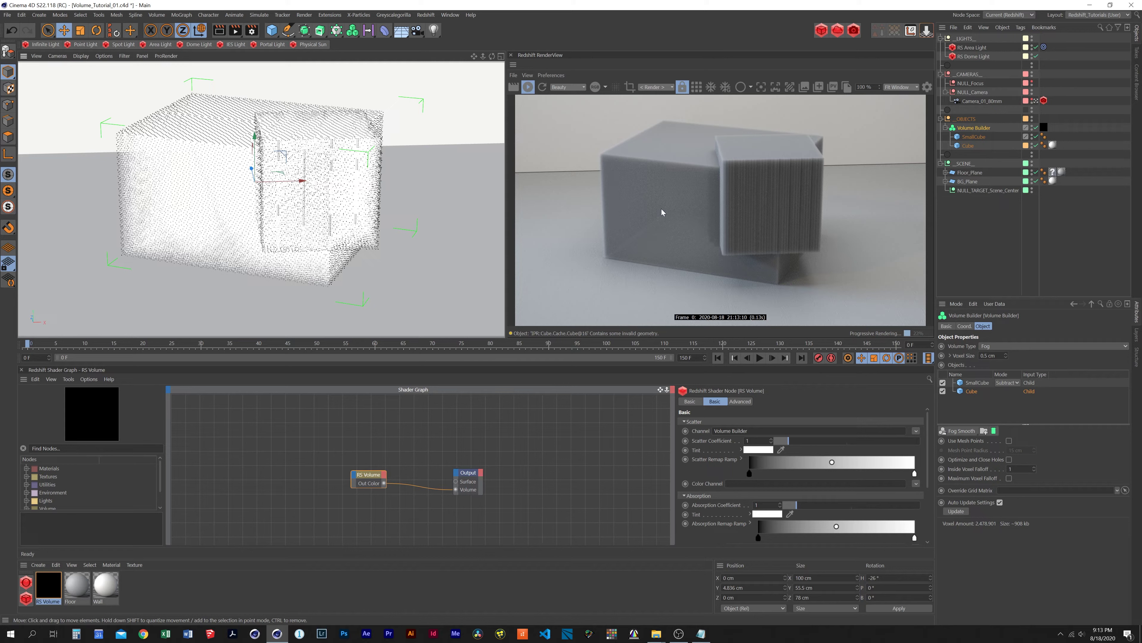
- Add a Fog Curve filter above SmallCube in the Volume Builder and place a point near the low end of its curve
{"action": "left_click", "coordinate": [977, 382]}
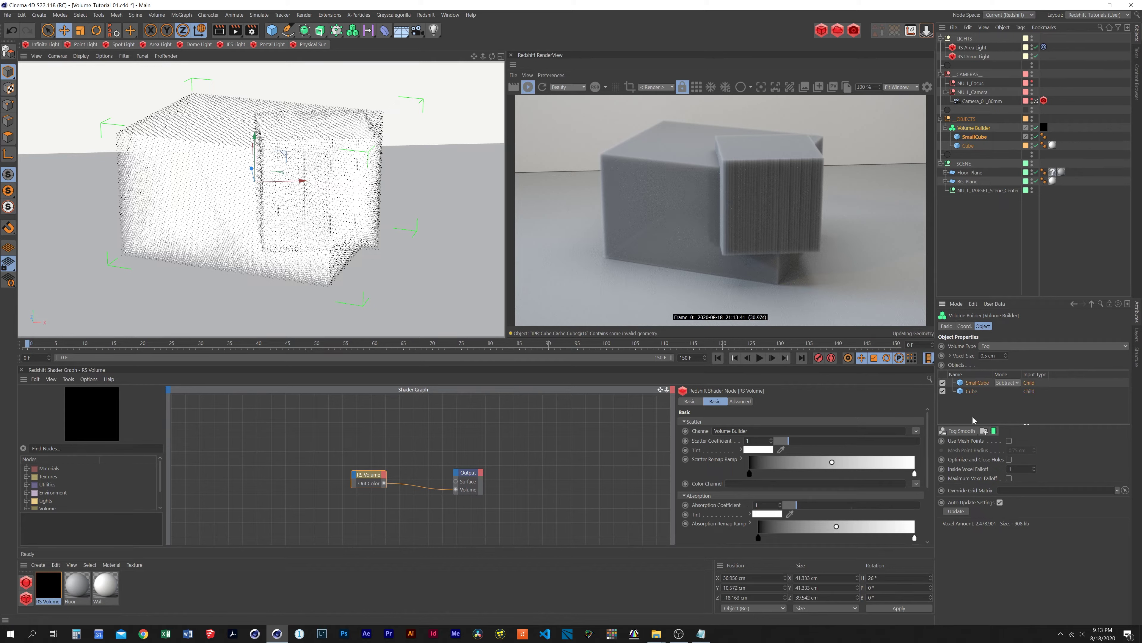
{"action": "left_click", "coordinate": [963, 431]}
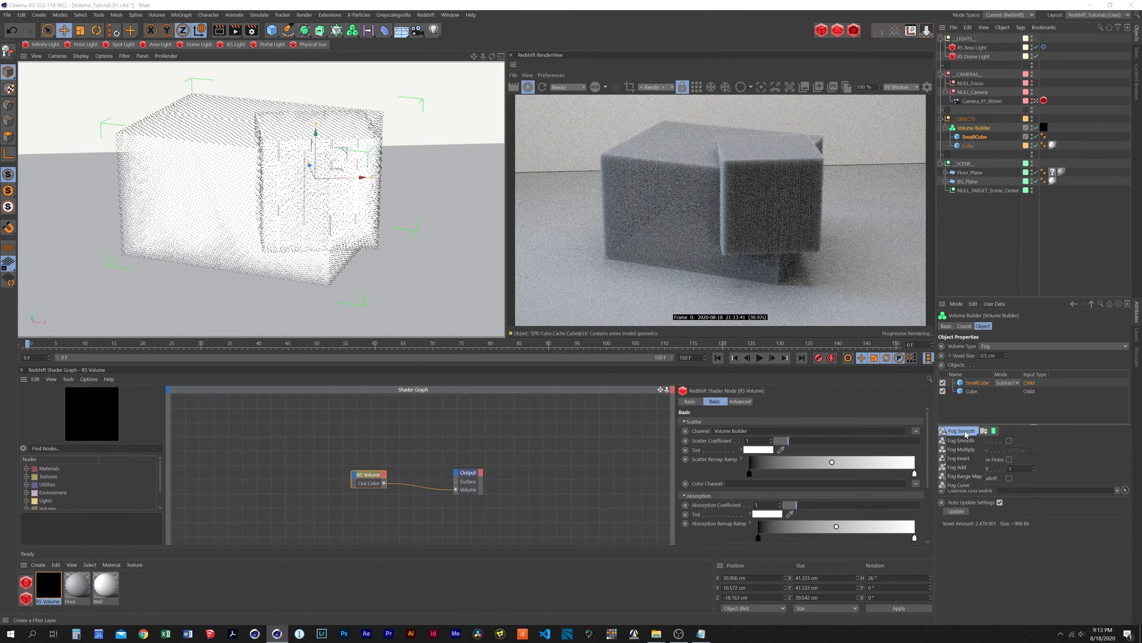
{"action": "left_click", "coordinate": [959, 485]}
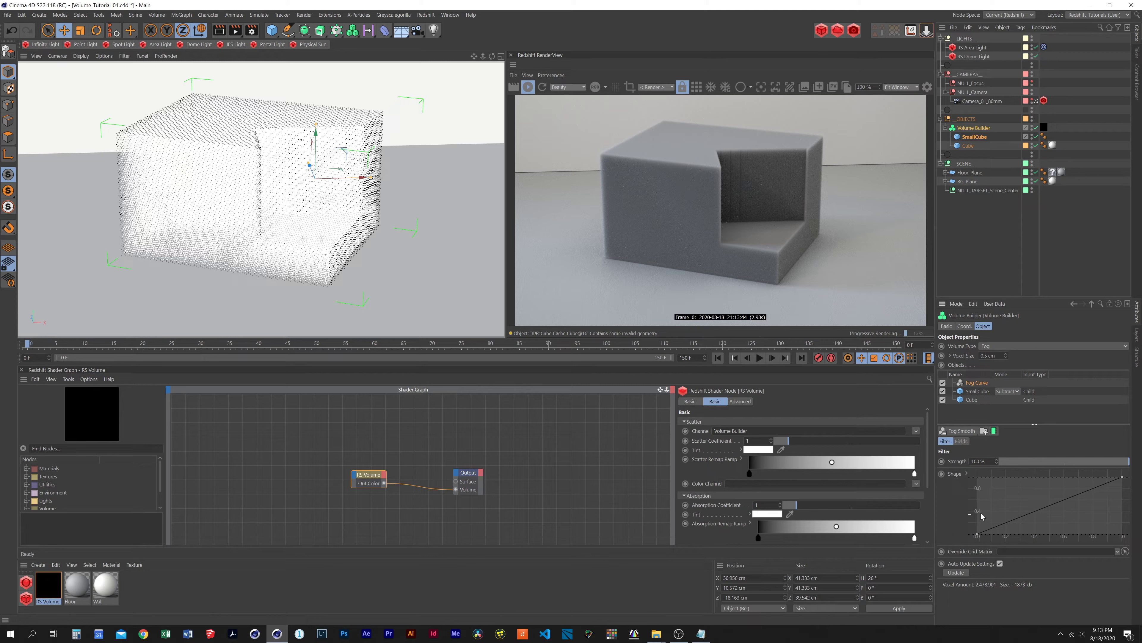
{"action": "left_click_drag", "start_coordinate": [981, 517], "coordinate": [994, 527]}
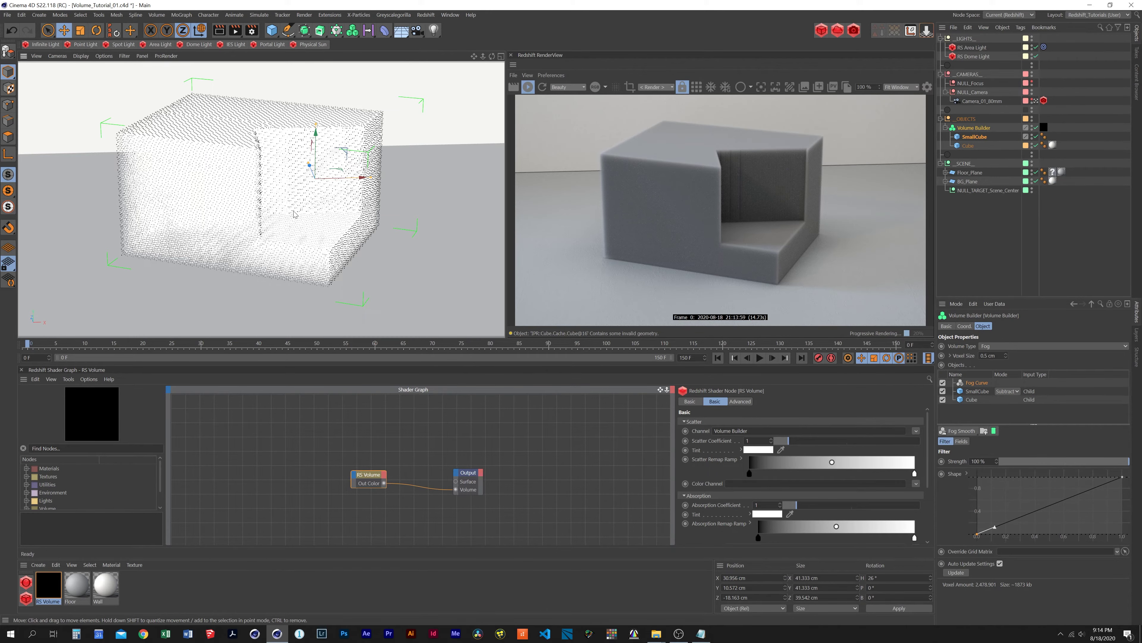
- Try voxel sizes of 2 cm and 1 cm on the Volume Builder with the subtracted cube and Fog Curve
{"action": "left_click_drag", "start_coordinate": [295, 214], "coordinate": [326, 173], "text": "alt"}
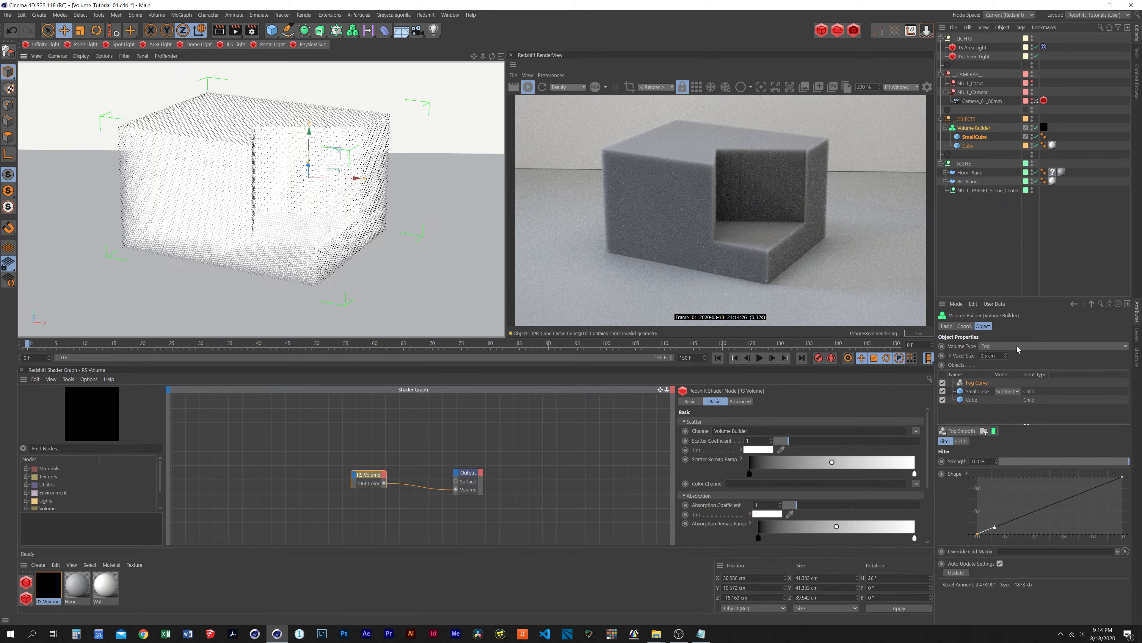
{"action": "left_click", "coordinate": [988, 355]}
{"action": "type", "text": "2"}
{"action": "key", "text": "Return"}
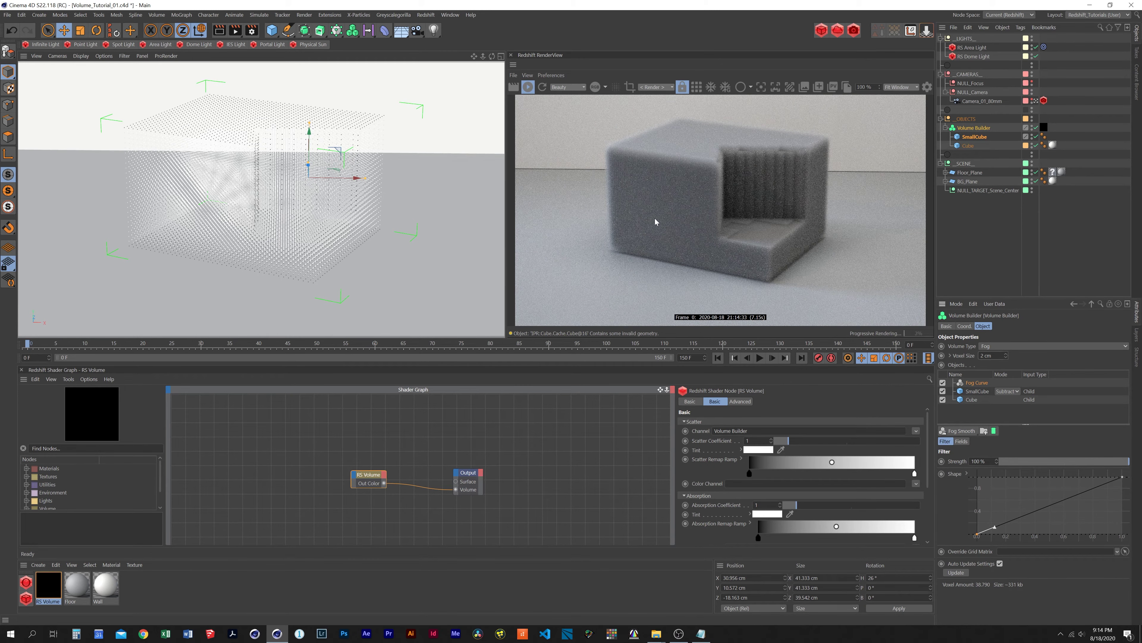
{"action": "type", "text": "1"}
{"action": "key", "text": "Return"}
- Compare the fog with the Fog Curve and SmallCube entries switched off and on, and leave both entries enabled
{"action": "left_click", "coordinate": [943, 382]}
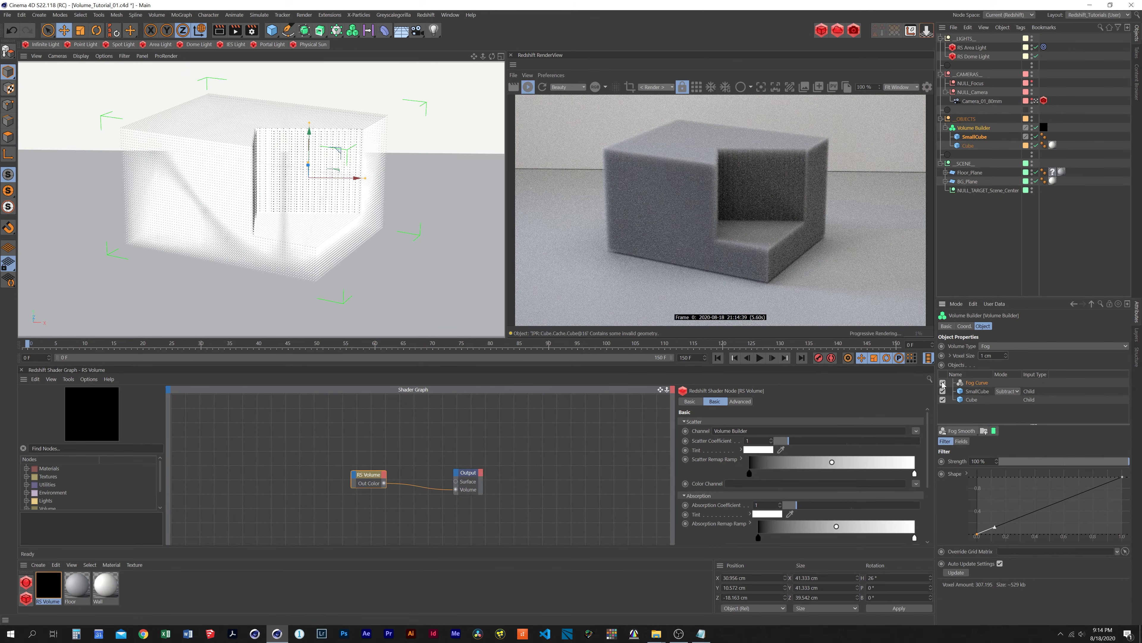
{"action": "left_click", "coordinate": [943, 391]}
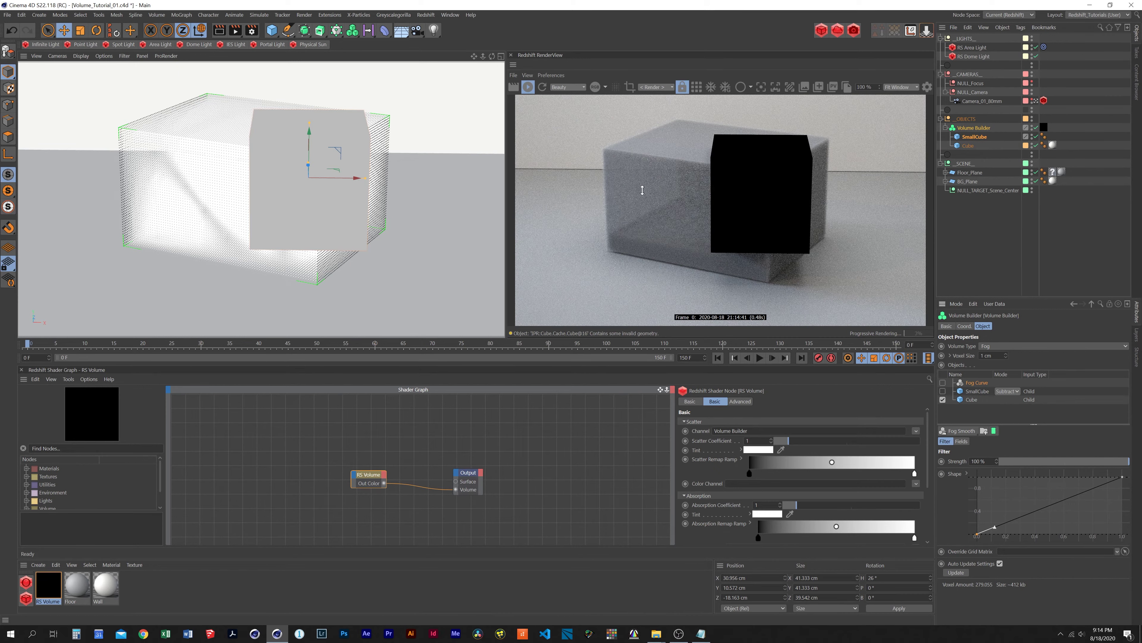
{"action": "left_click", "coordinate": [943, 382]}
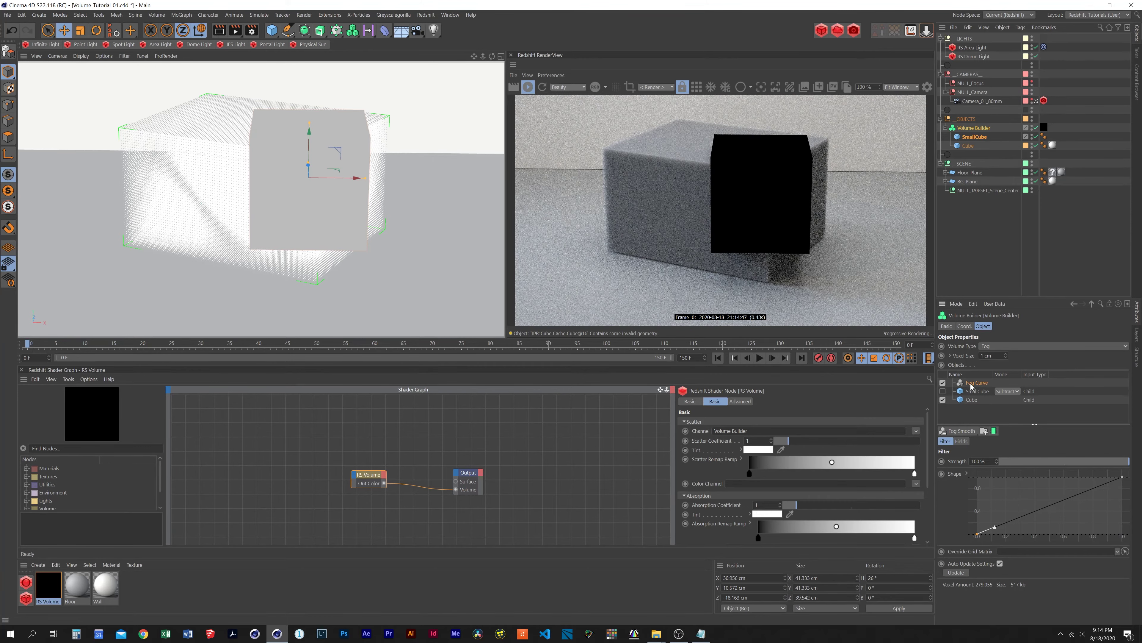
{"action": "left_click", "coordinate": [1036, 136]}
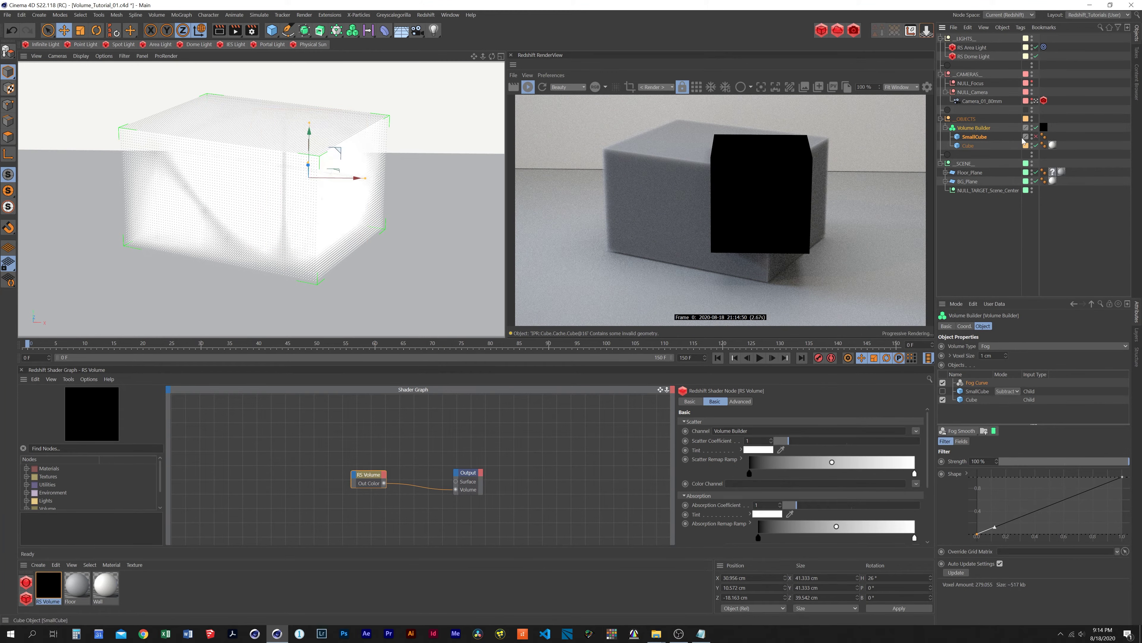
{"action": "left_click", "coordinate": [943, 382]}
{"action": "left_click", "coordinate": [943, 382]}
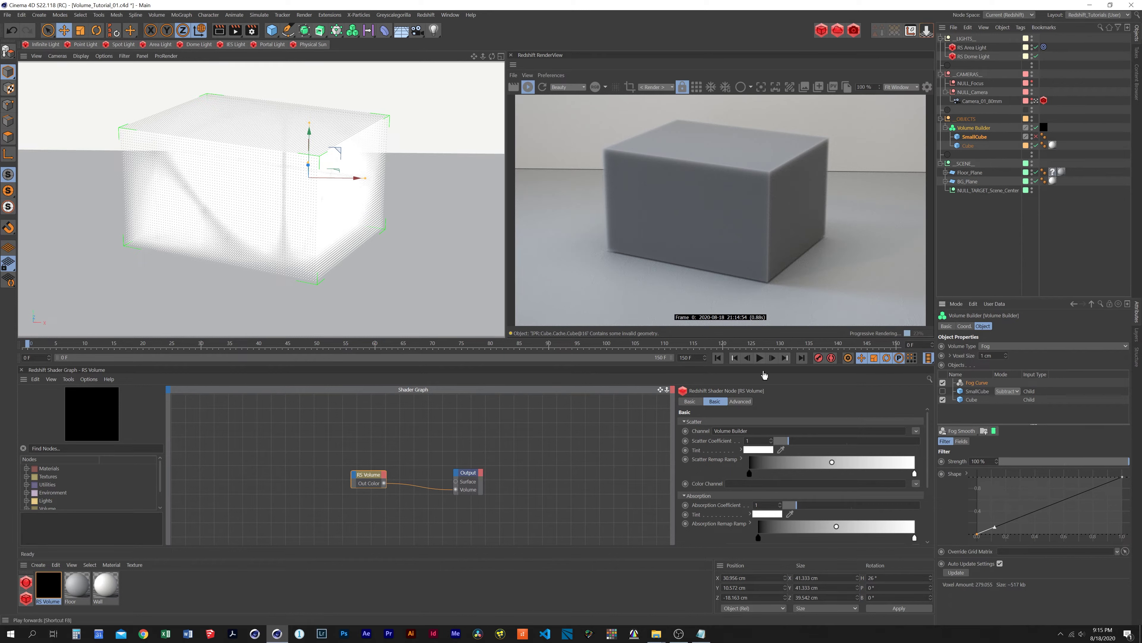
{"action": "left_click", "coordinate": [944, 390]}
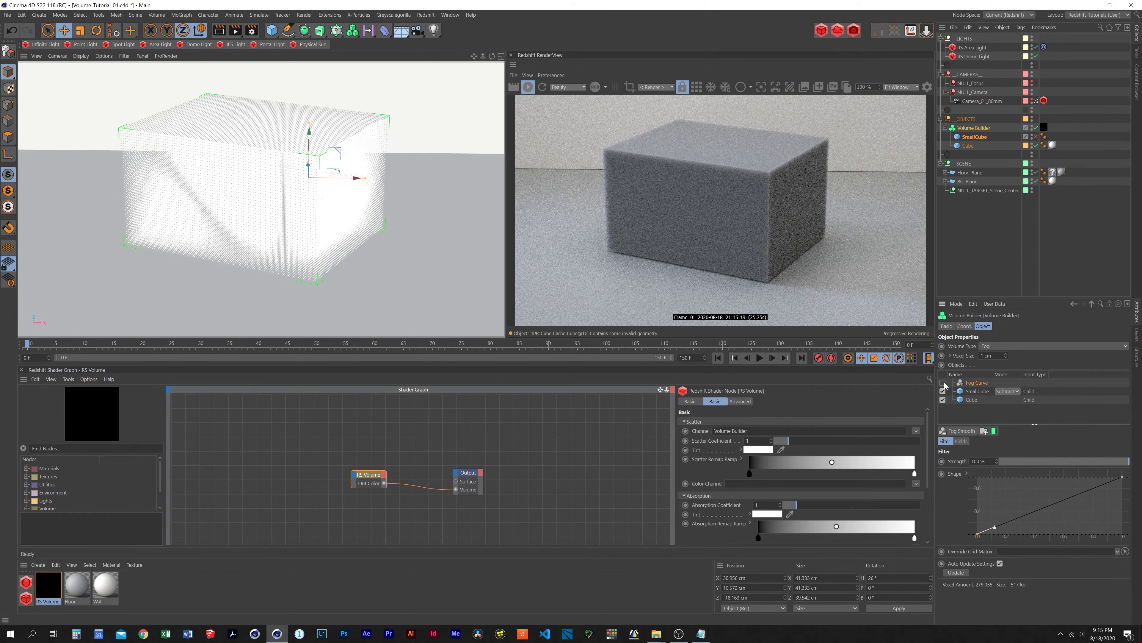
{"action": "left_click", "coordinate": [943, 383]}
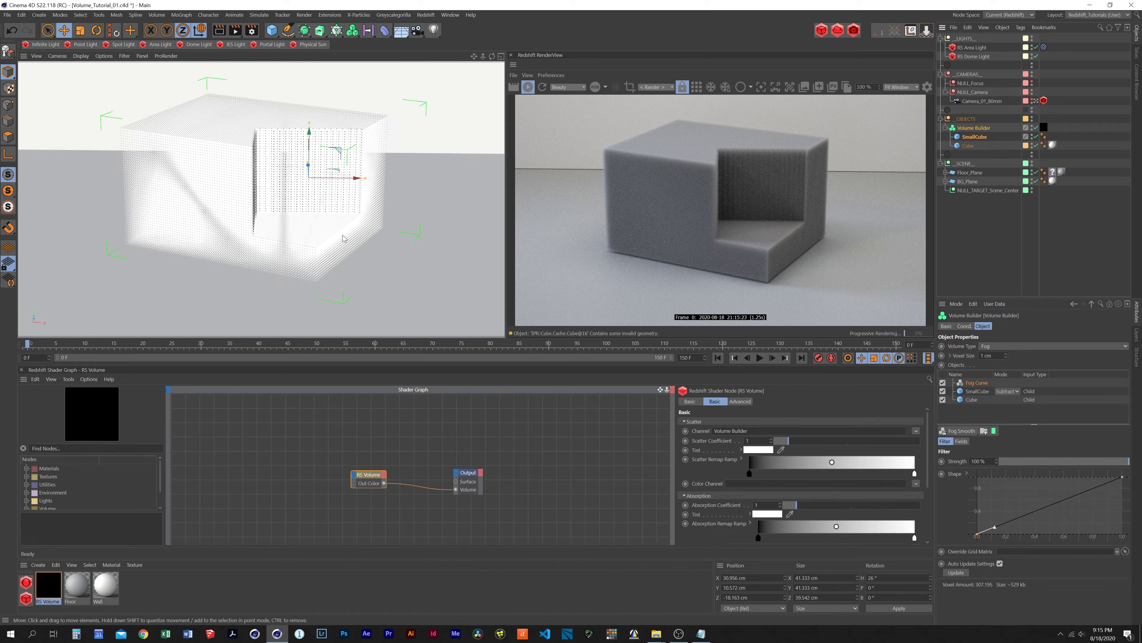
- Set the Volume Builder's voxel size back to 0.5 cm for a closer view of the subtracted corner
{"action": "mouse_move", "coordinate": [346, 239]}
{"action": "left_mouse_down", "text": "alt"}
{"action": "mouse_move", "coordinate": [339, 229]}
{"action": "mouse_move", "coordinate": [330, 239]}
{"action": "left_mouse_up", "text": "alt"}
{"action": "right_click_drag", "start_coordinate": [331, 239], "coordinate": [389, 180], "text": "alt"}
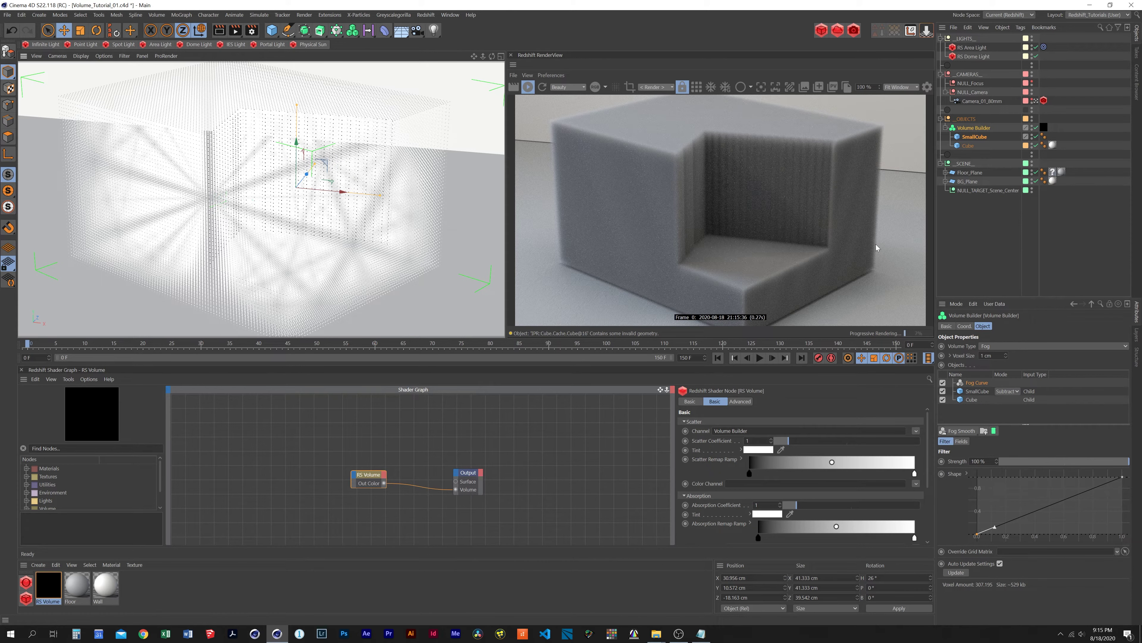
{"action": "left_click", "coordinate": [990, 355]}
{"action": "type", "text": "0.5"}
{"action": "key", "text": "Return"}
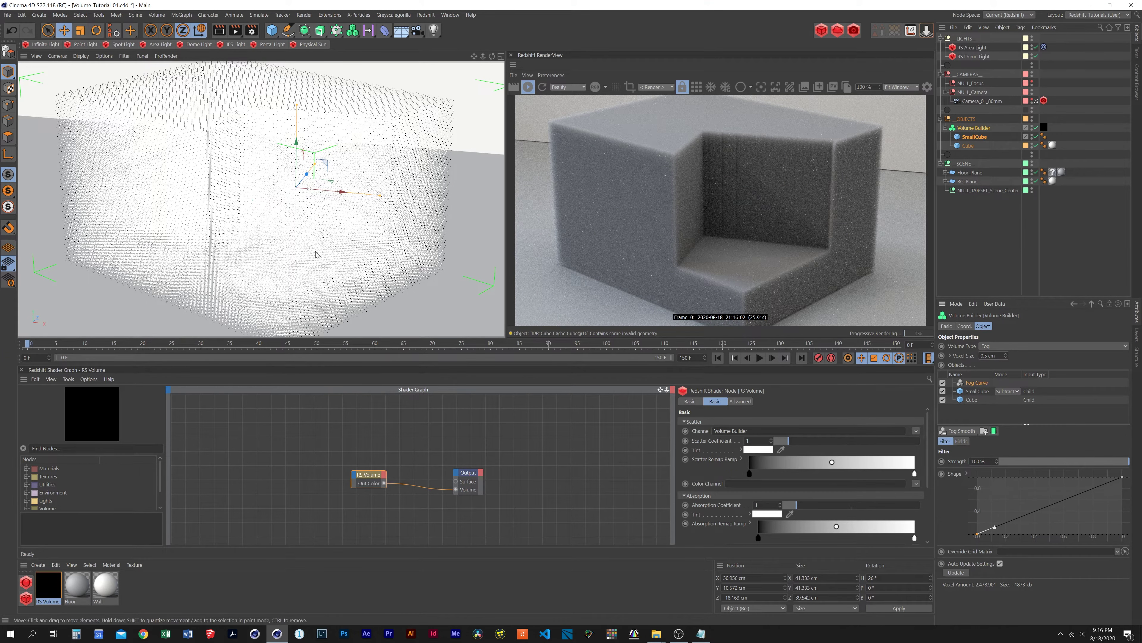
- Set the Inside Voxel Falloff of SmallCube in the Volume Builder to 5
{"action": "left_click_drag", "start_coordinate": [325, 239], "coordinate": [369, 221], "text": "alt"}
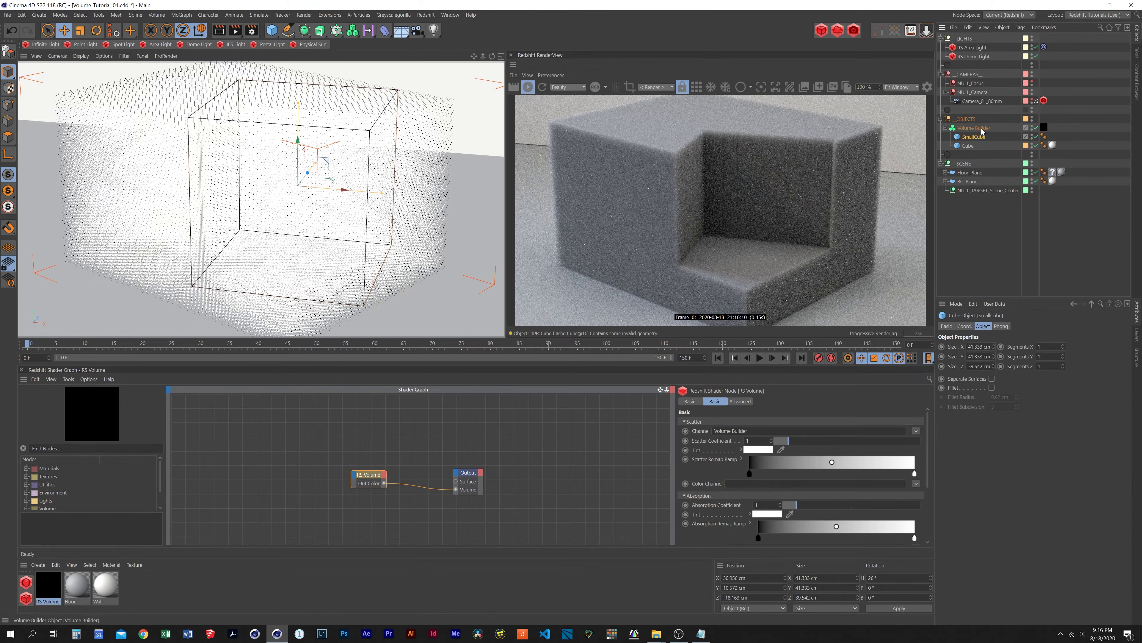
{"action": "left_click", "coordinate": [971, 145]}
{"action": "left_click", "coordinate": [975, 392]}
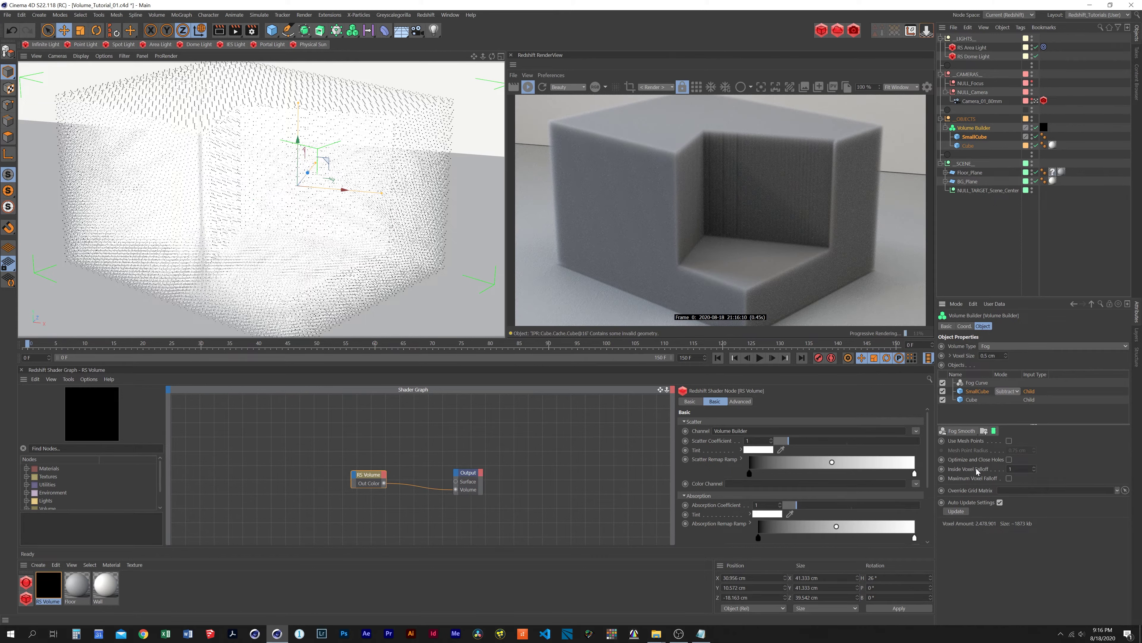
{"action": "left_click", "coordinate": [1013, 469]}
{"action": "type", "text": "5"}
{"action": "key", "text": "Return"}
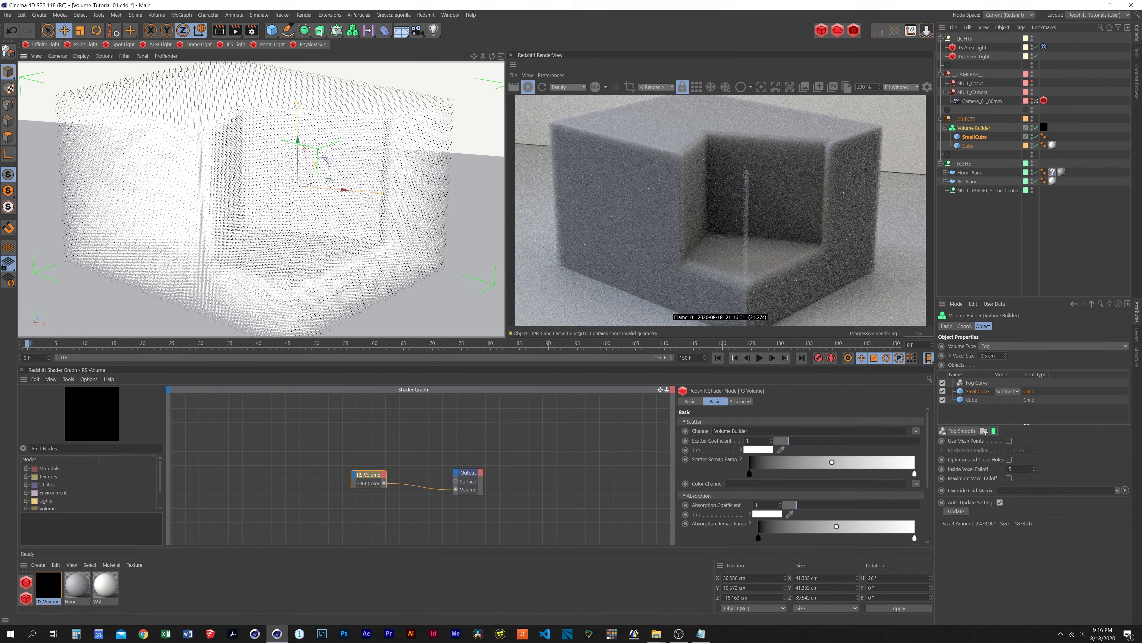
- Raise SmallCube's Inside Voxel Falloff to 20 and move the cube outward to about X 37 cm, Z -30.7 cm
{"action": "left_click_drag", "start_coordinate": [304, 179], "coordinate": [304, 181]}
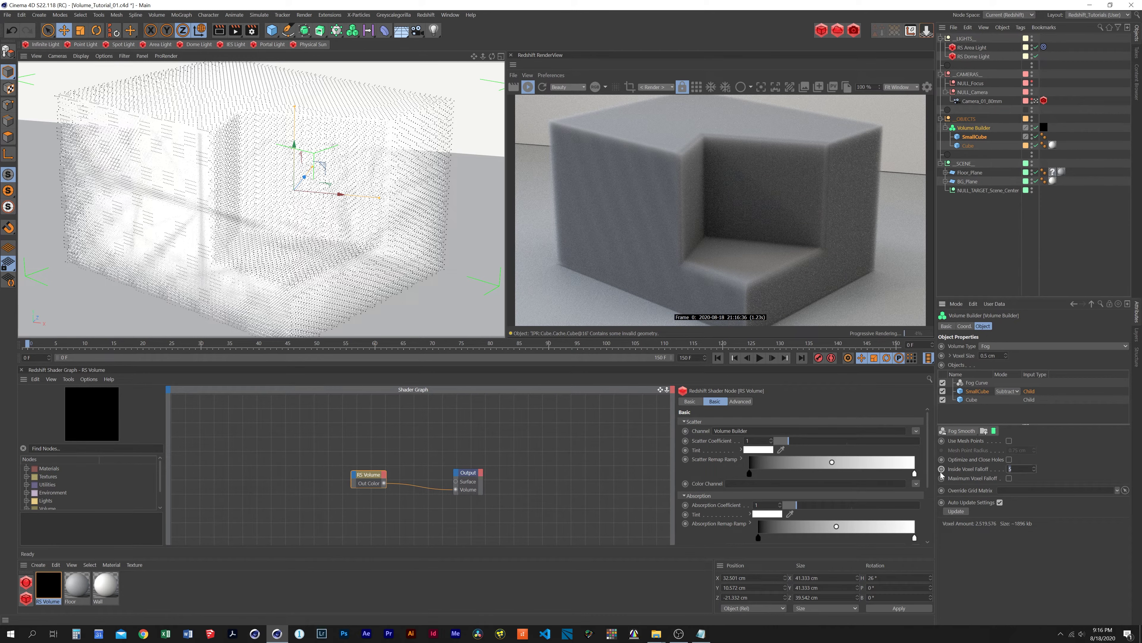
{"action": "type", "text": "20"}
{"action": "key", "text": "Return"}
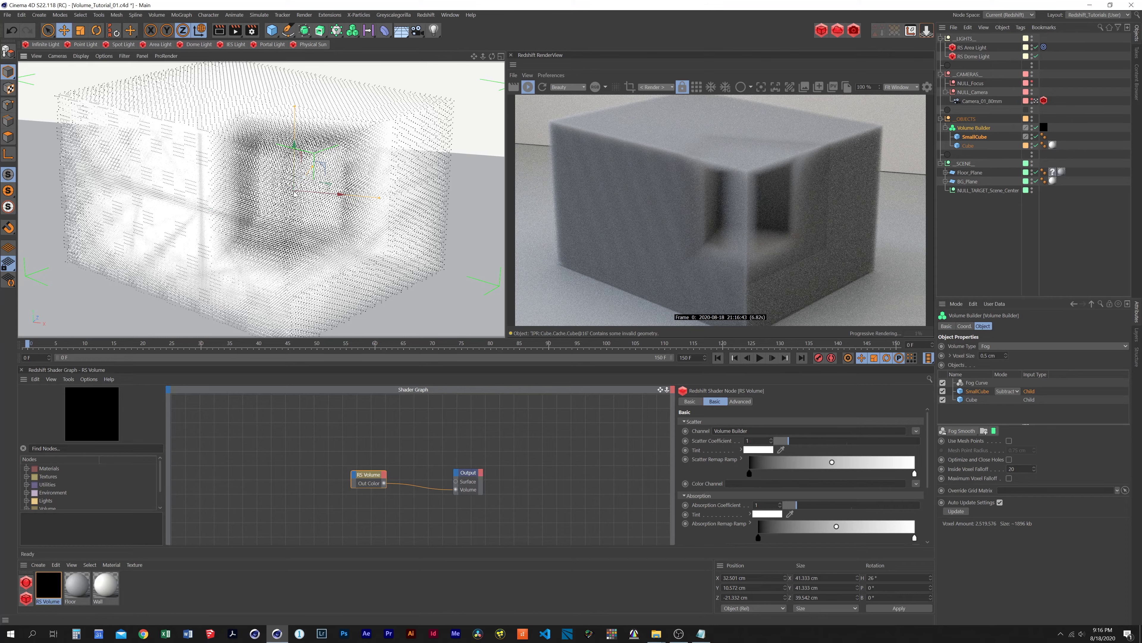
{"action": "mouse_move", "coordinate": [311, 162]}
{"action": "left_mouse_down"}
{"action": "mouse_move", "coordinate": [317, 189]}
{"action": "mouse_move", "coordinate": [299, 173]}
{"action": "left_mouse_up"}
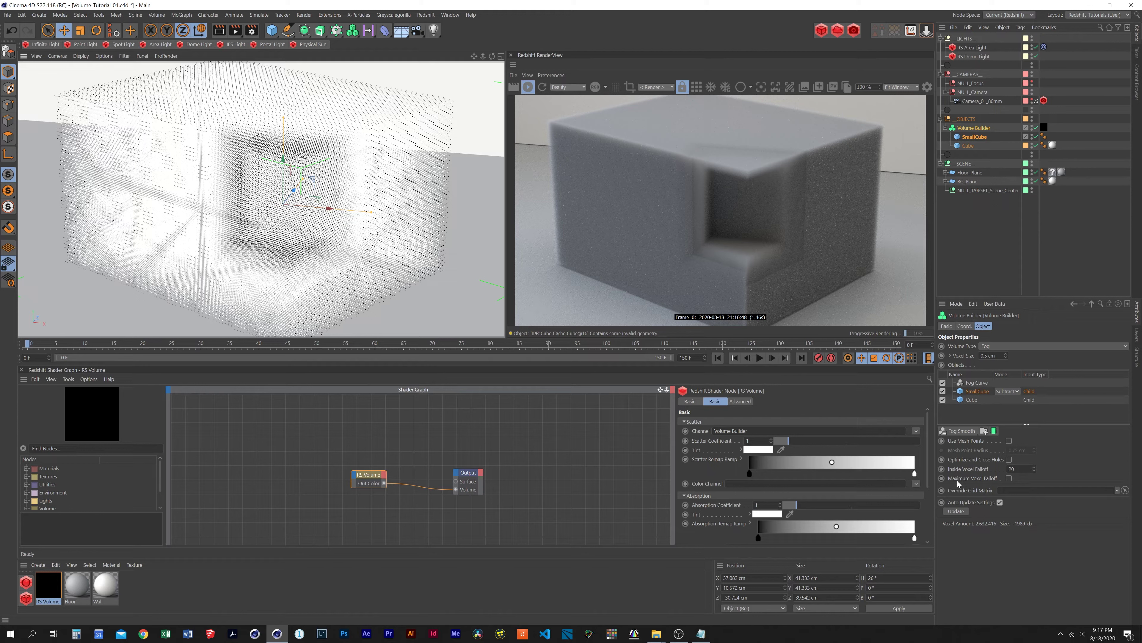
- Try Maximum Voxel Falloff on SmallCube, switch it off again and set its Inside Voxel Falloff to 1
{"action": "left_click", "coordinate": [1010, 479]}
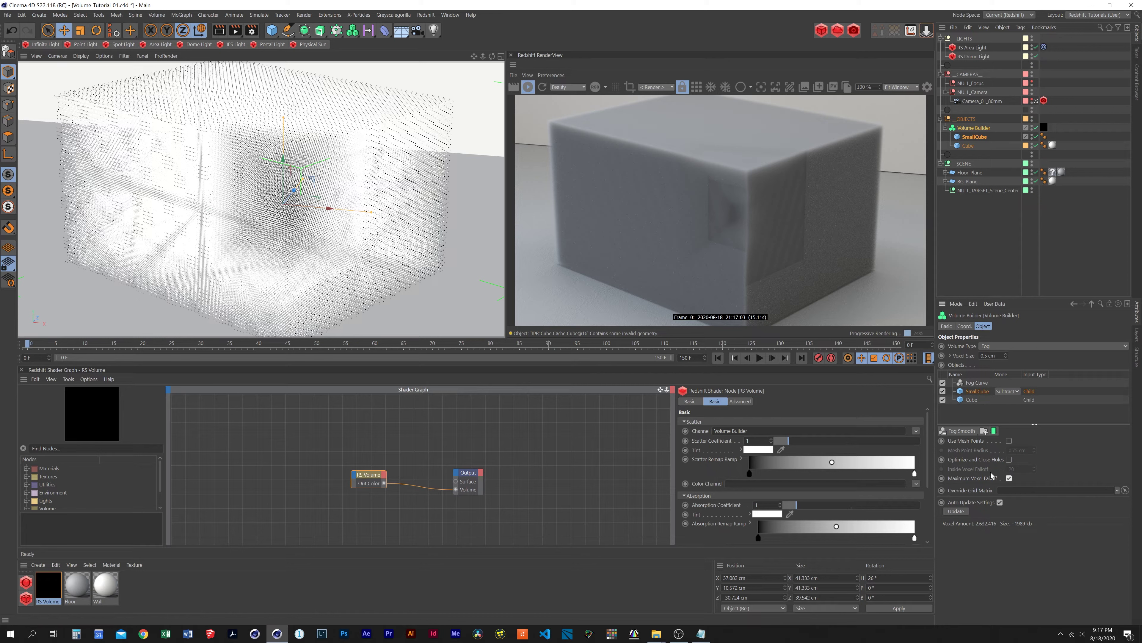
{"action": "left_click", "coordinate": [1007, 478]}
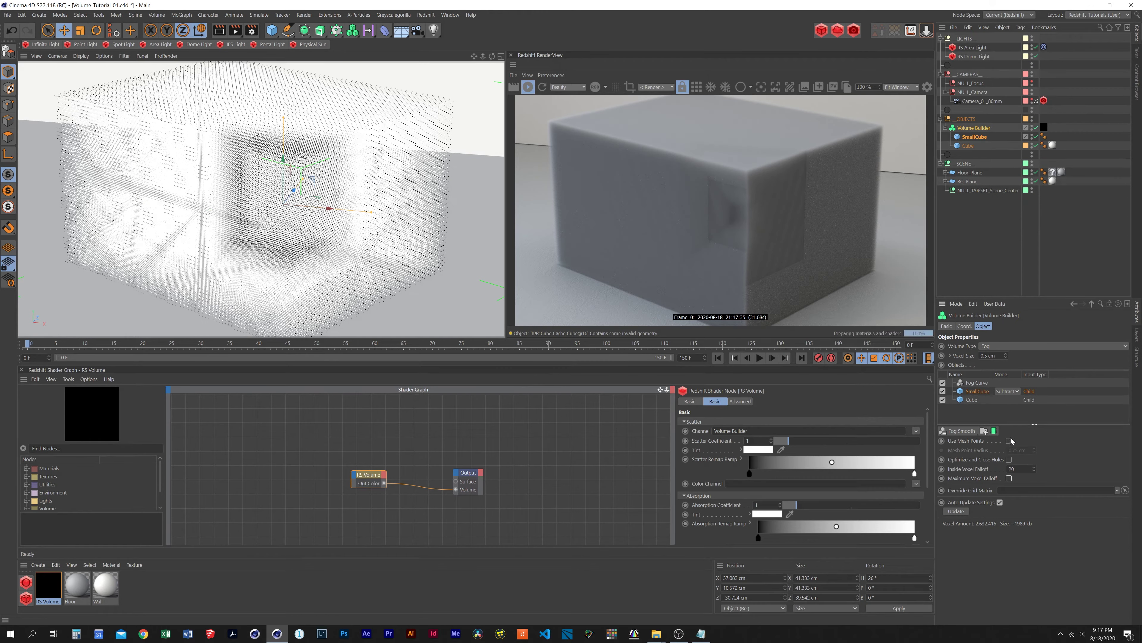
{"action": "left_click", "coordinate": [1012, 469]}
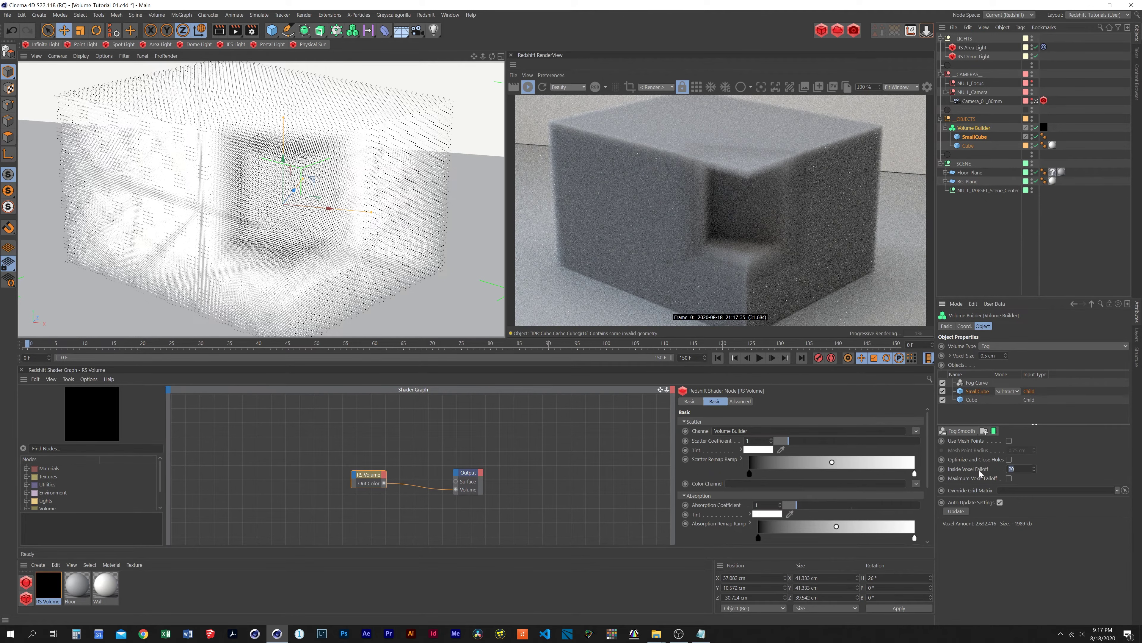
{"action": "type", "text": "1"}
{"action": "key", "text": "Return"}
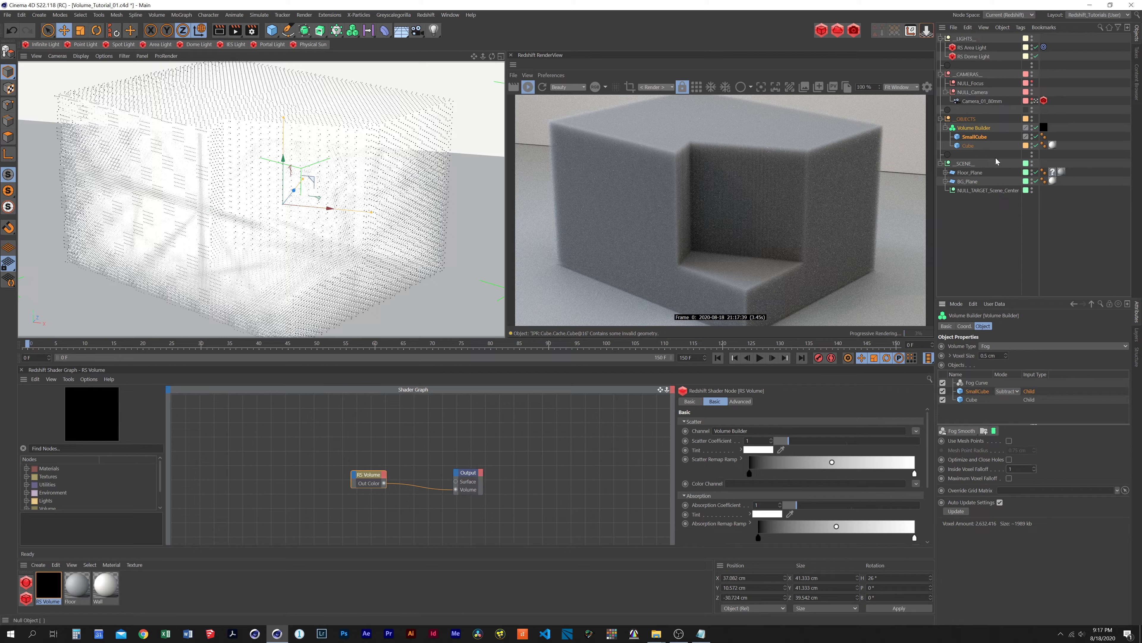
- Try Maximum Voxel Falloff on the large Cube in the Volume Builder and switch it off again
{"action": "left_click", "coordinate": [975, 400]}
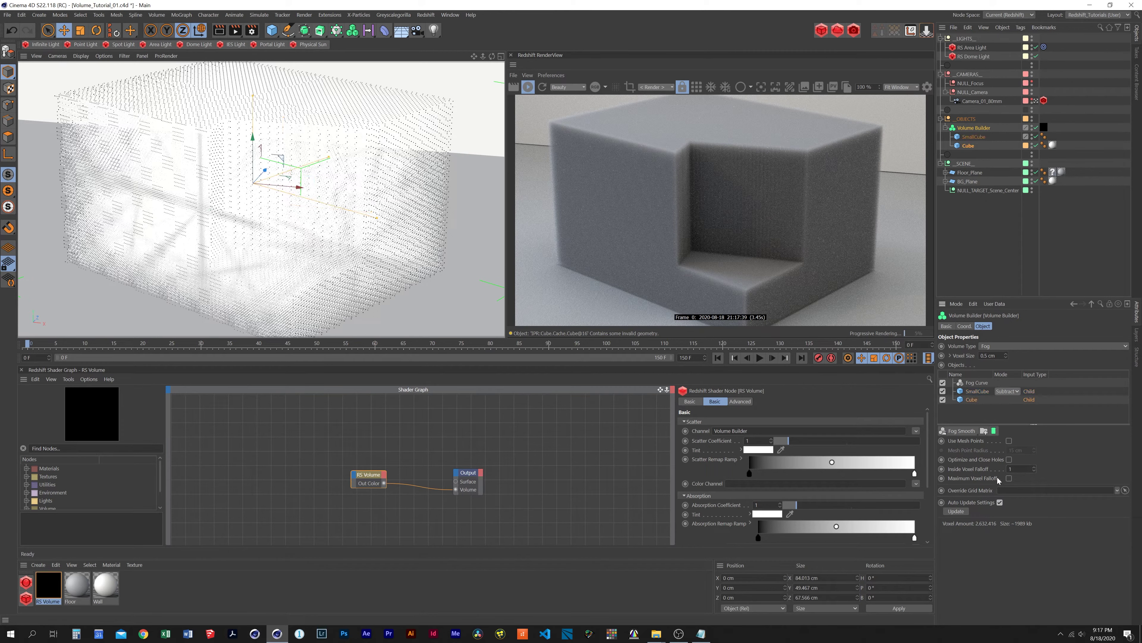
{"action": "left_click", "coordinate": [1009, 479]}
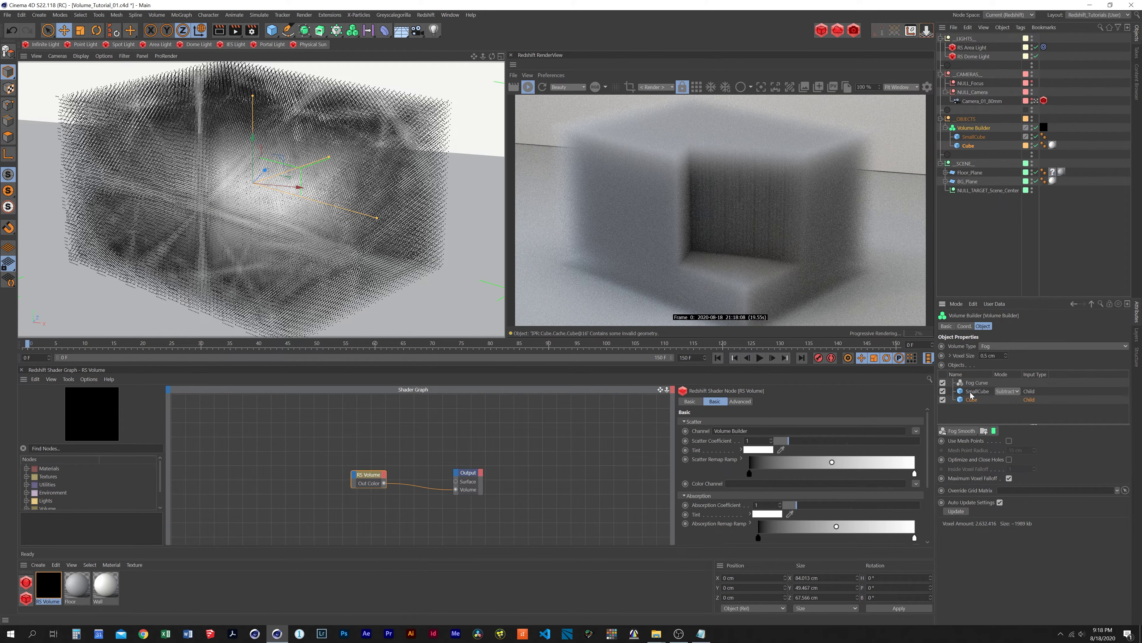
{"action": "left_click", "coordinate": [1009, 478]}
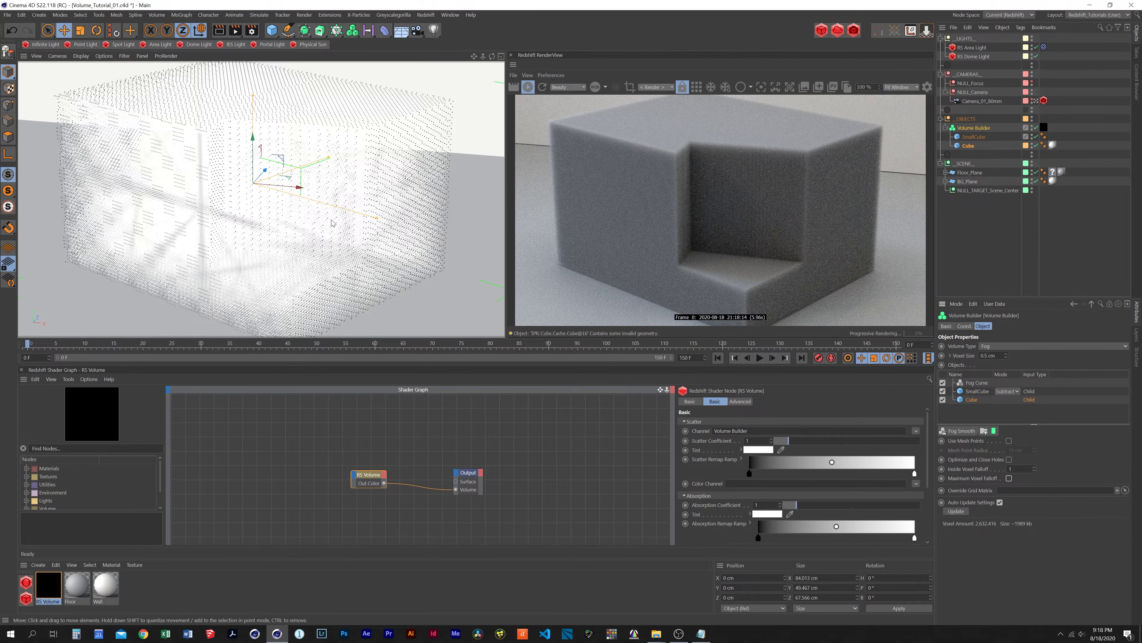
{"action": "left_click_drag", "start_coordinate": [336, 224], "coordinate": [400, 166], "text": "alt"}
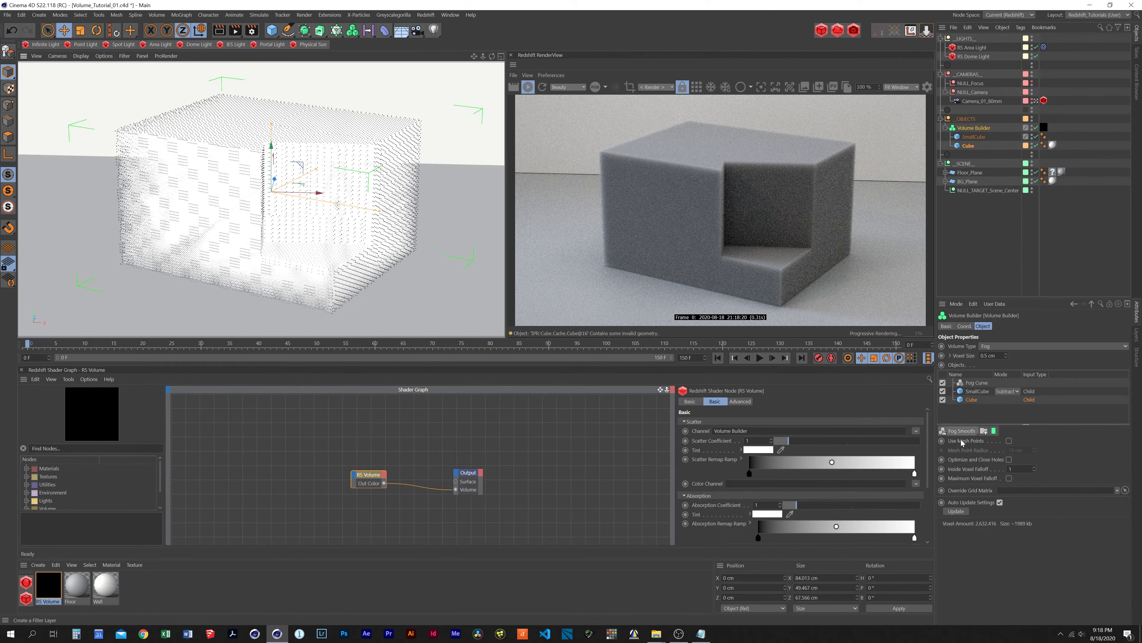
{"action": "left_click", "coordinate": [958, 431]}
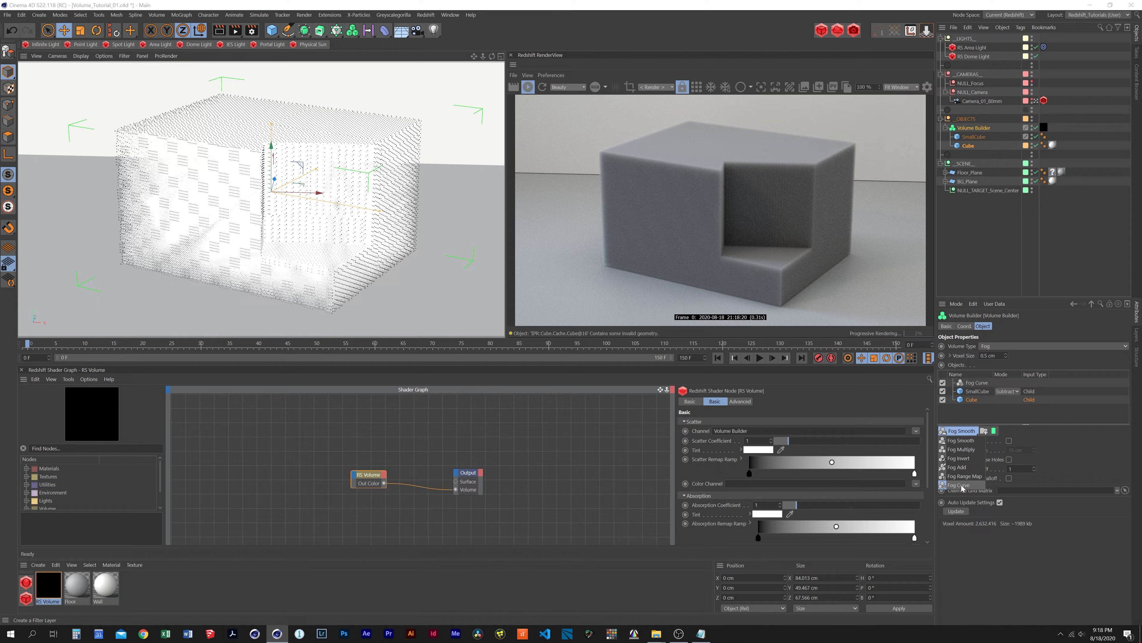
{"action": "left_click", "coordinate": [980, 412]}
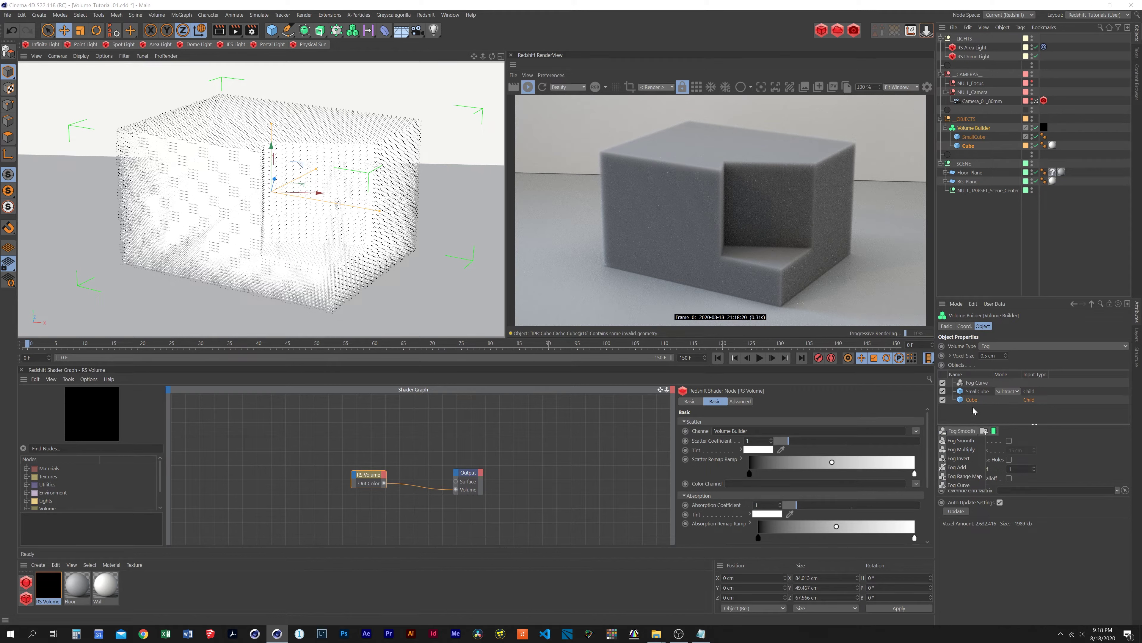
- Lower the end point of the Fog Curve filter's shape graph in the Volume Builder almost to zero
{"action": "left_click", "coordinate": [977, 382]}
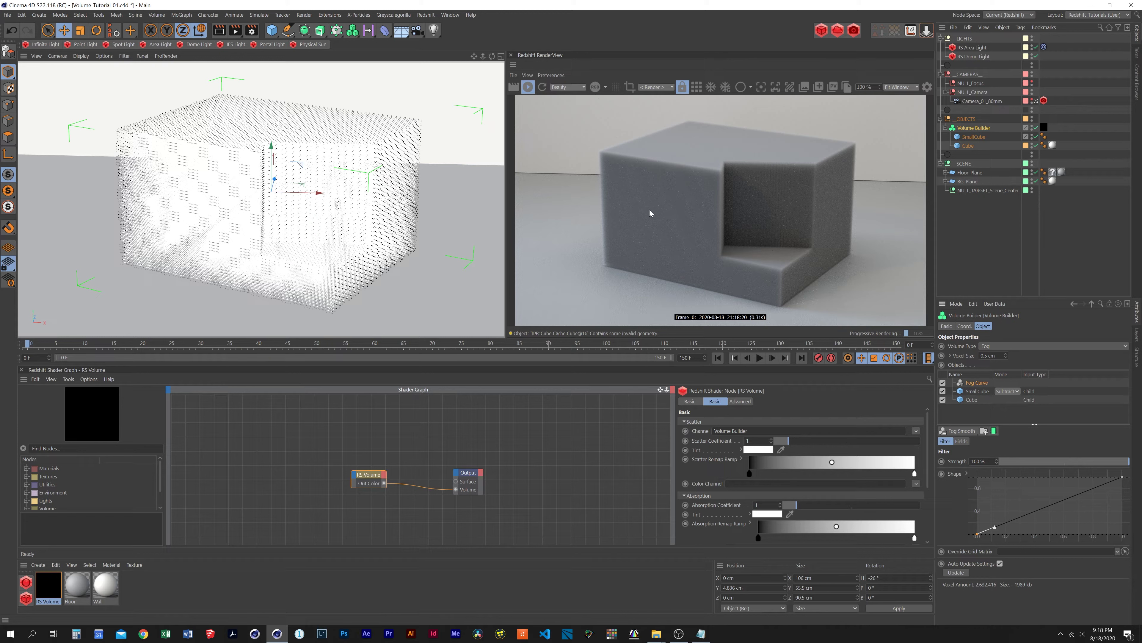
{"action": "left_click", "coordinate": [1123, 477]}
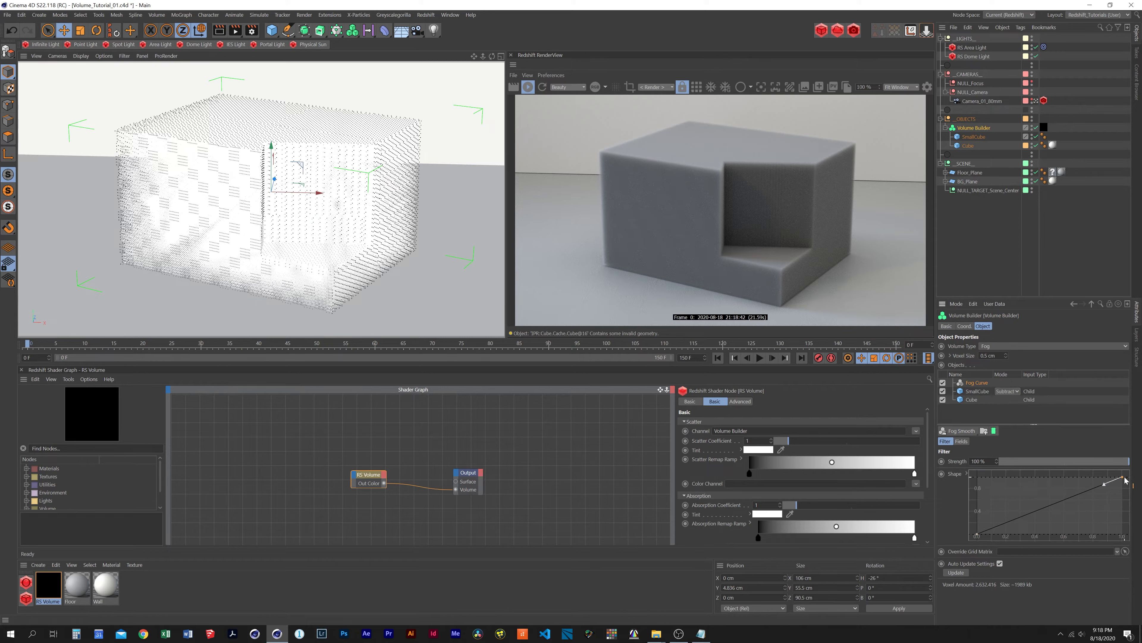
{"action": "left_click_drag", "start_coordinate": [1124, 479], "coordinate": [1136, 531]}
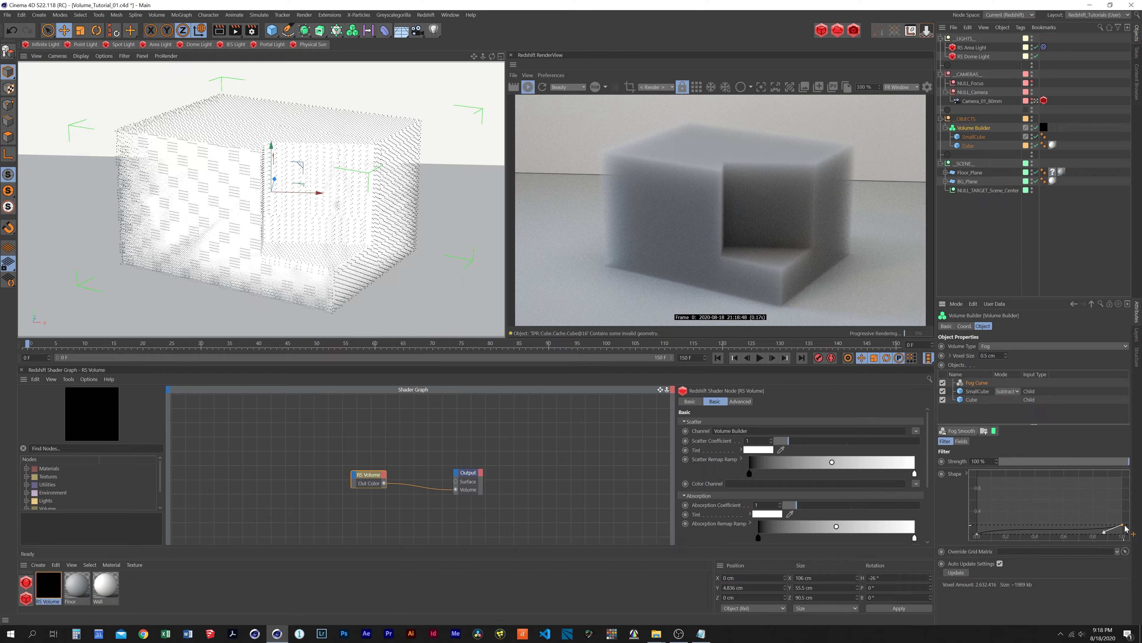
{"action": "left_click_drag", "start_coordinate": [1127, 528], "coordinate": [1129, 534]}
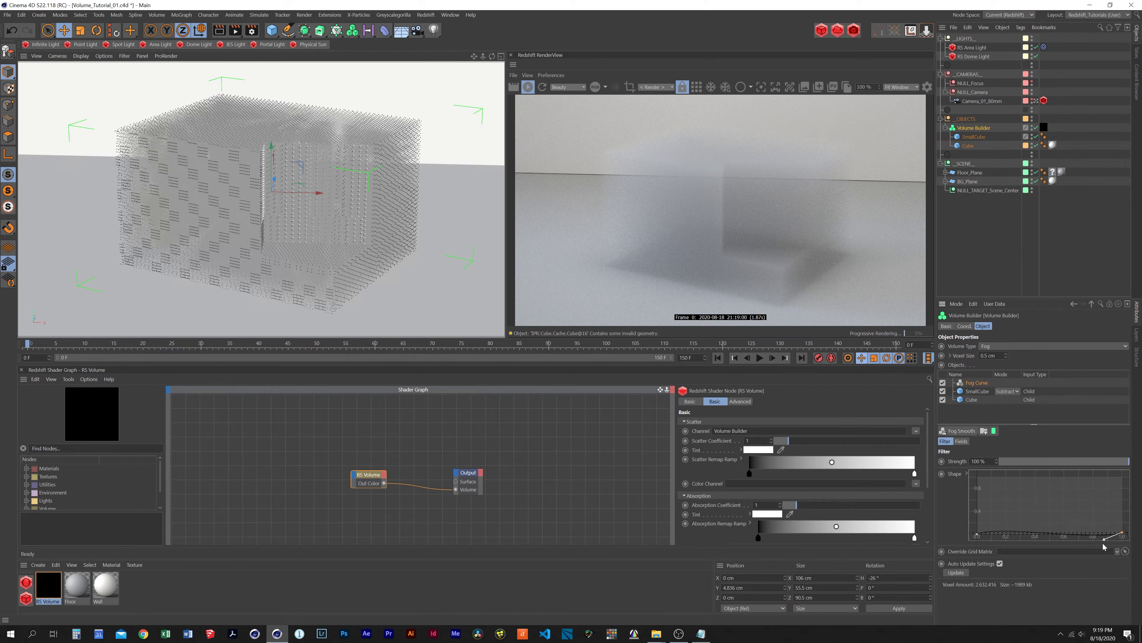
- Adjust the flattened Fog Curve's points and tangents near the bottom of the graph, and reset the curve to its linear shape
{"action": "left_click", "coordinate": [1103, 534]}
{"action": "left_click_drag", "start_coordinate": [1103, 534], "coordinate": [998, 537]}
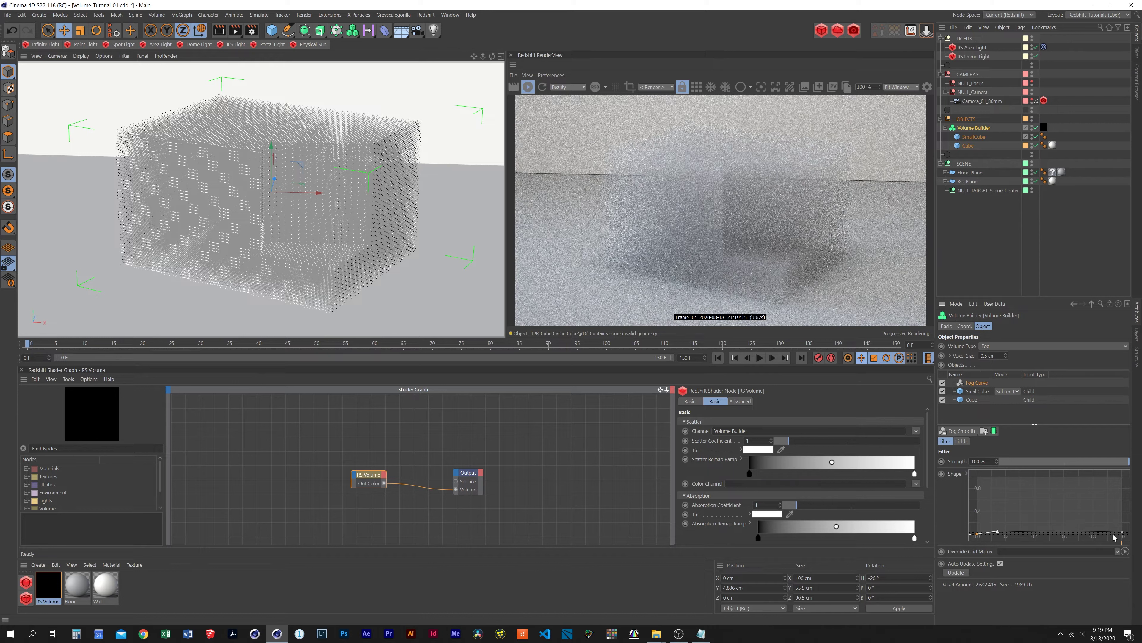
{"action": "left_click_drag", "start_coordinate": [1123, 535], "coordinate": [1103, 528]}
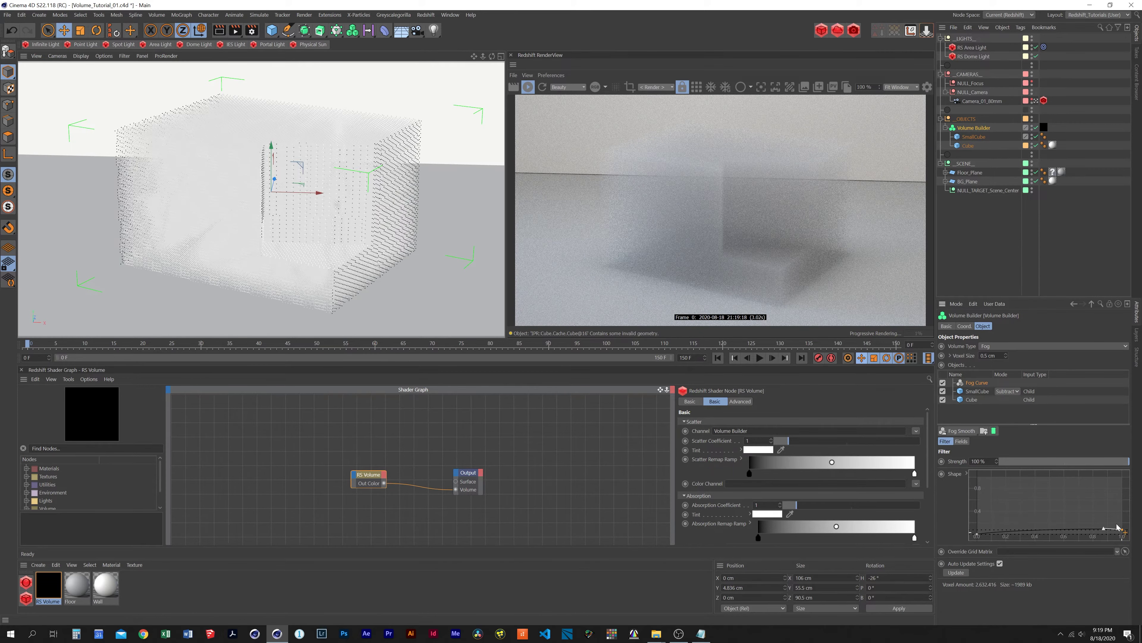
{"action": "right_click", "coordinate": [1027, 504]}
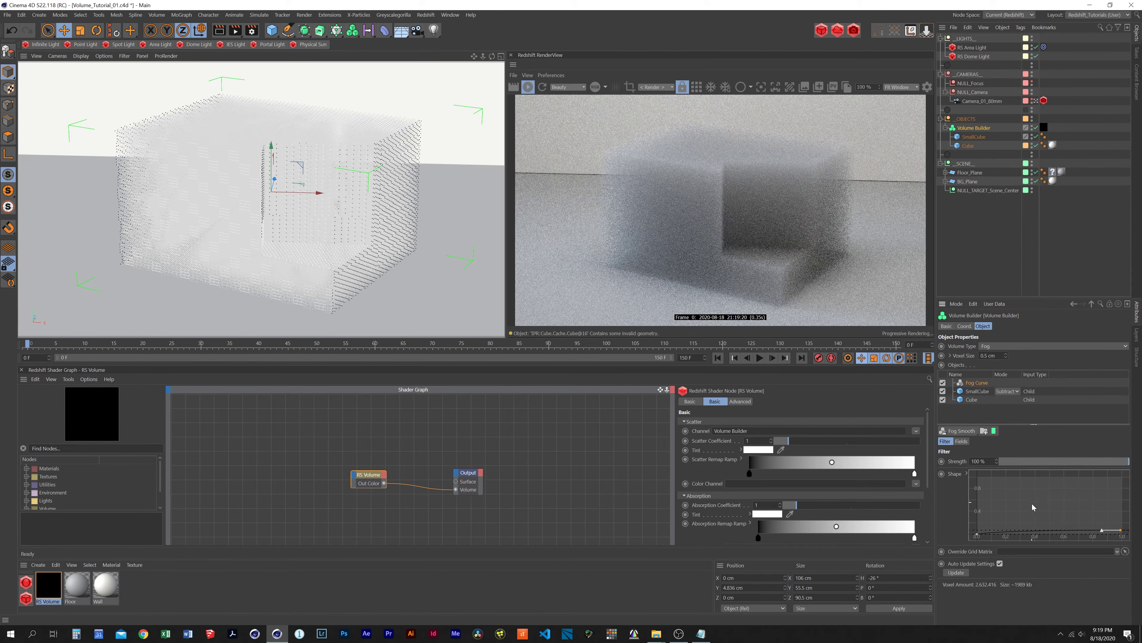
{"action": "left_click", "coordinate": [1034, 511]}
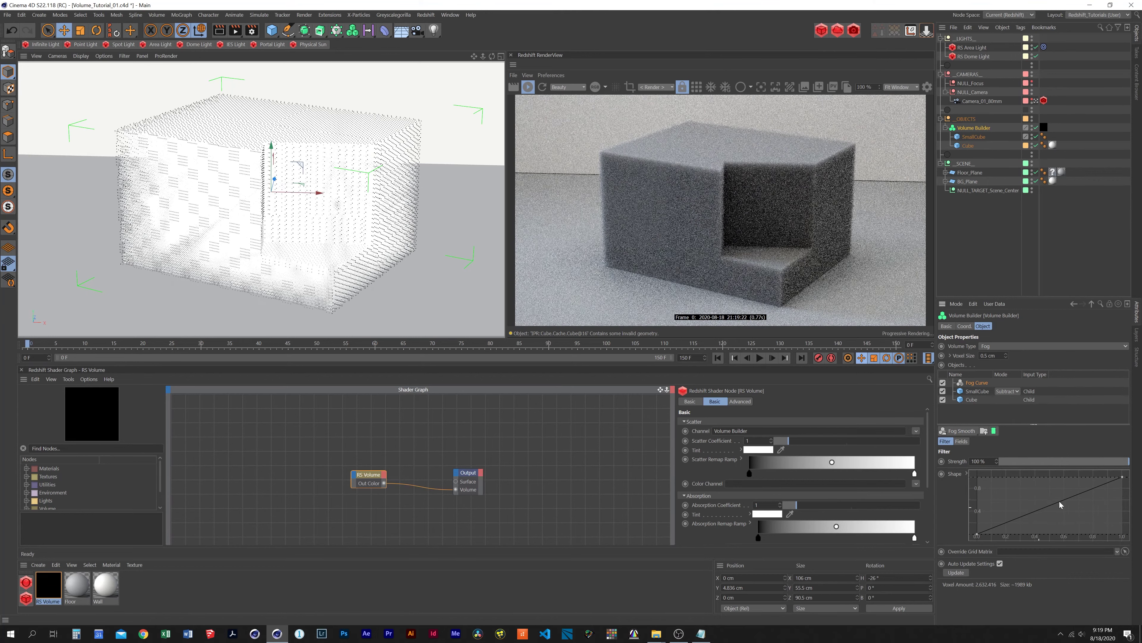
- Add a Fog Range Map filter to the Volume Builder and try Max Output values of 0.1 and 0.05
{"action": "left_click", "coordinate": [961, 431]}
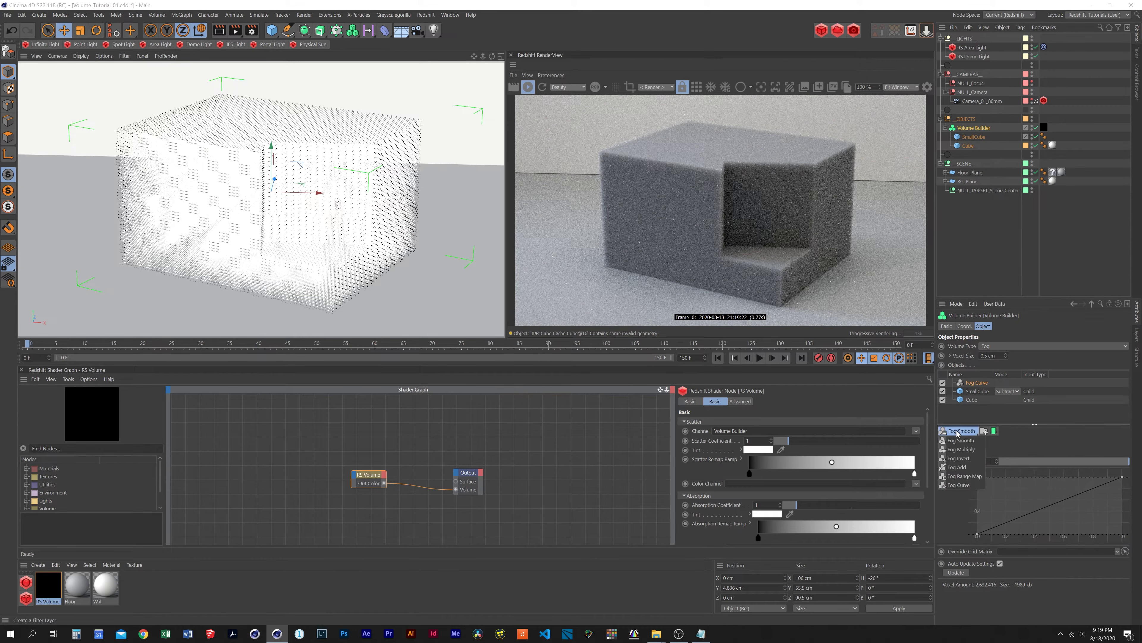
{"action": "left_click", "coordinate": [963, 476]}
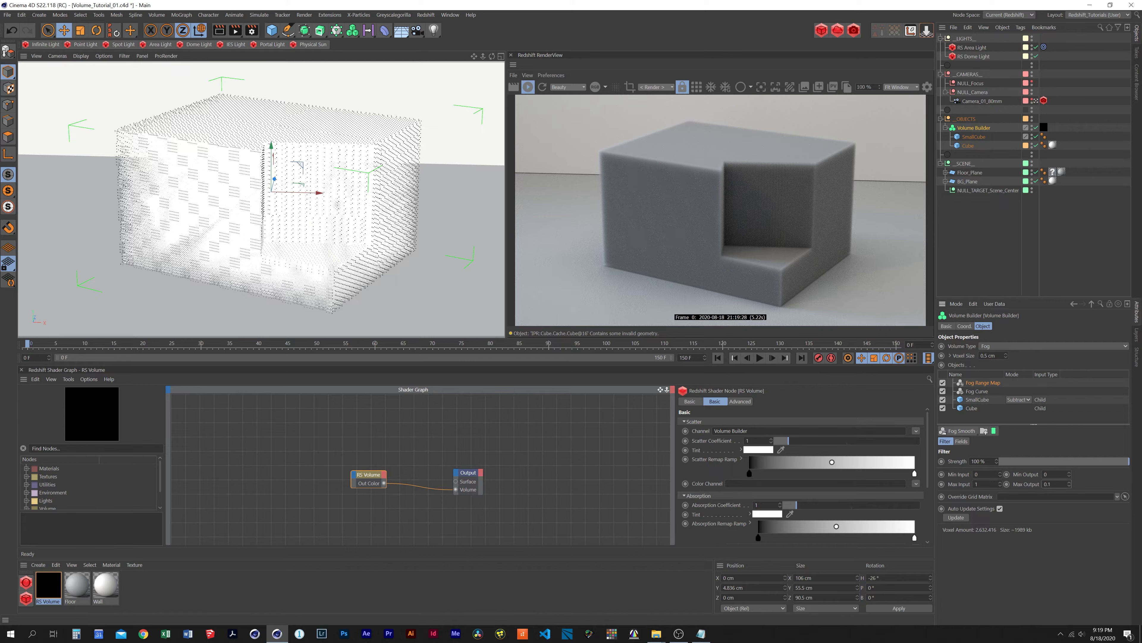
{"action": "type", "text": "1"}
{"action": "key", "text": "Return"}
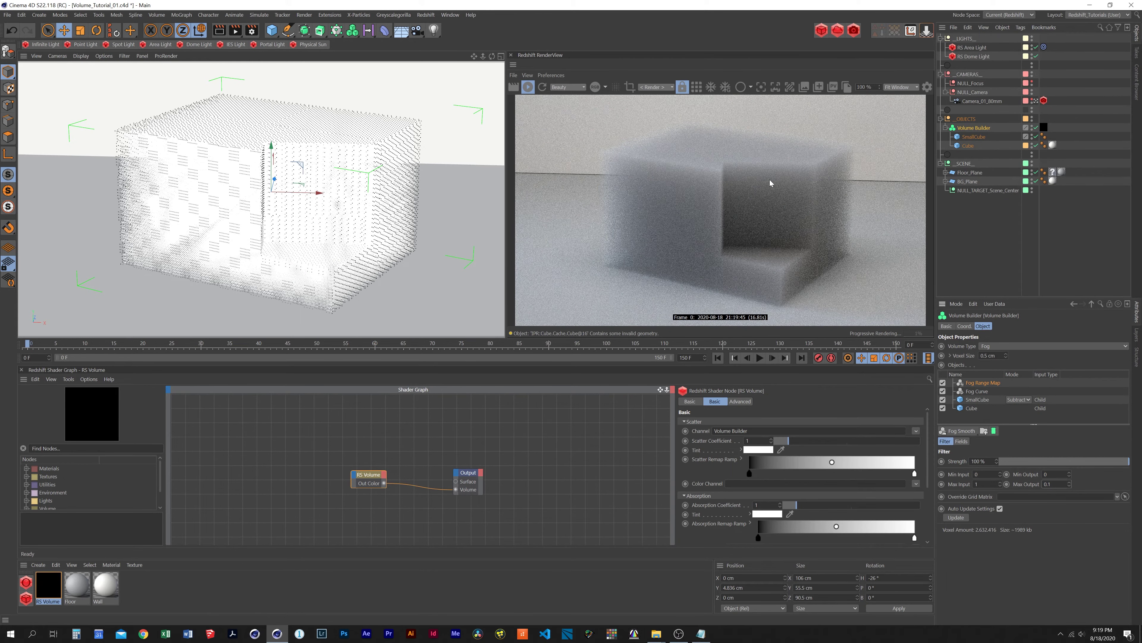
{"action": "type", "text": ".05"}
{"action": "key", "text": "Return"}
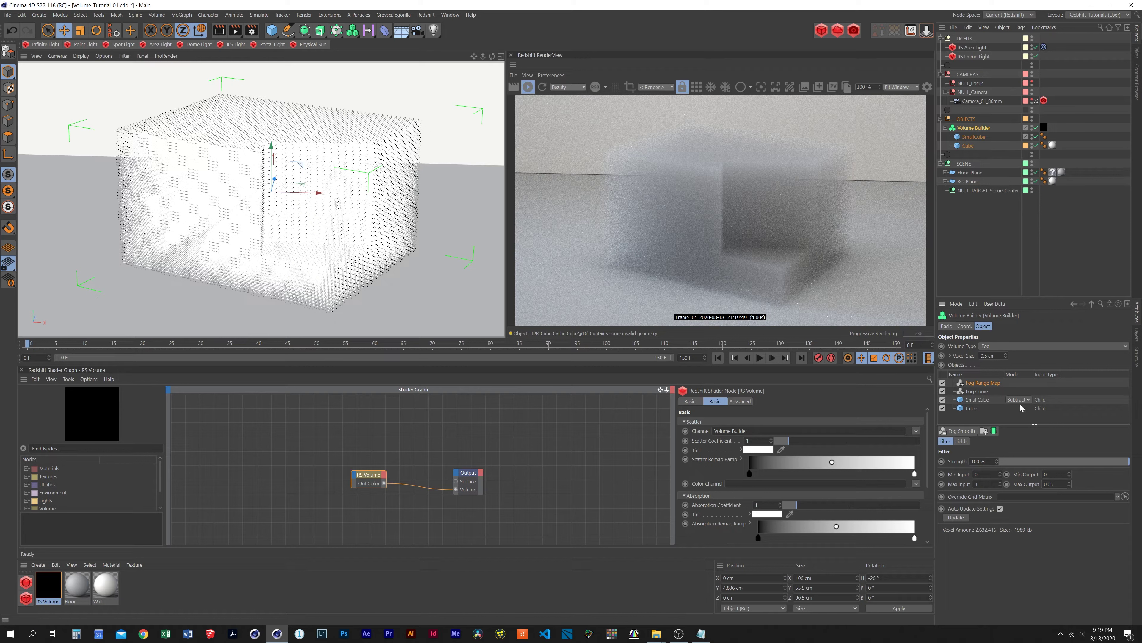
- Disable the Fog Range Map for comparison with the Fog Curve, and delete the Fog Range Map filter
{"action": "left_click", "coordinate": [943, 382]}
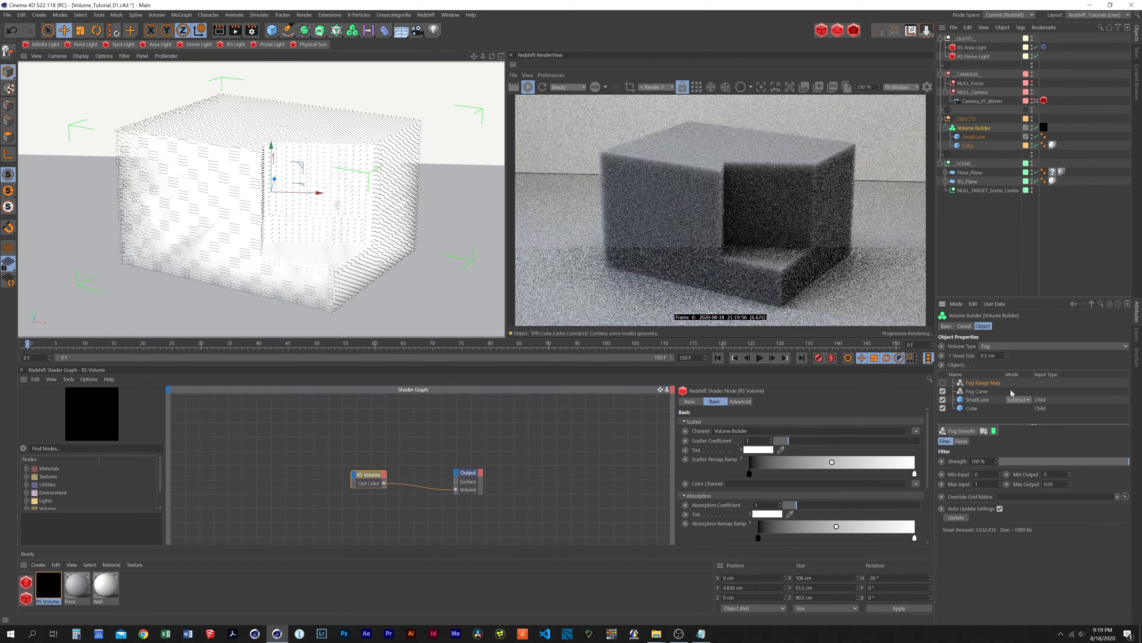
{"action": "left_click", "coordinate": [982, 391]}
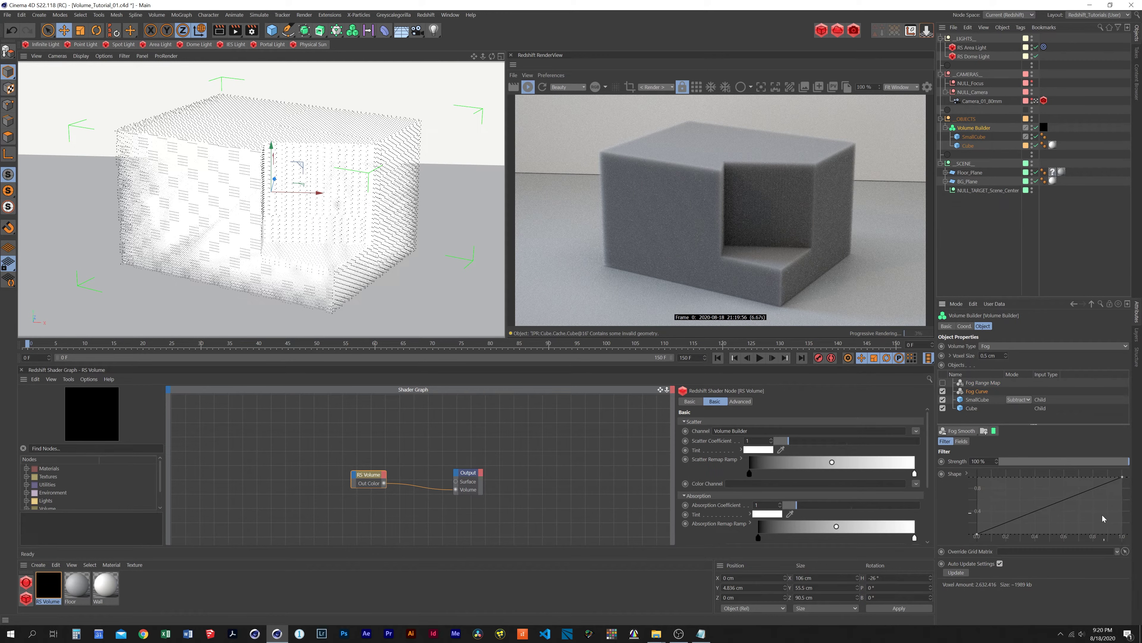
{"action": "left_click", "coordinate": [983, 383]}
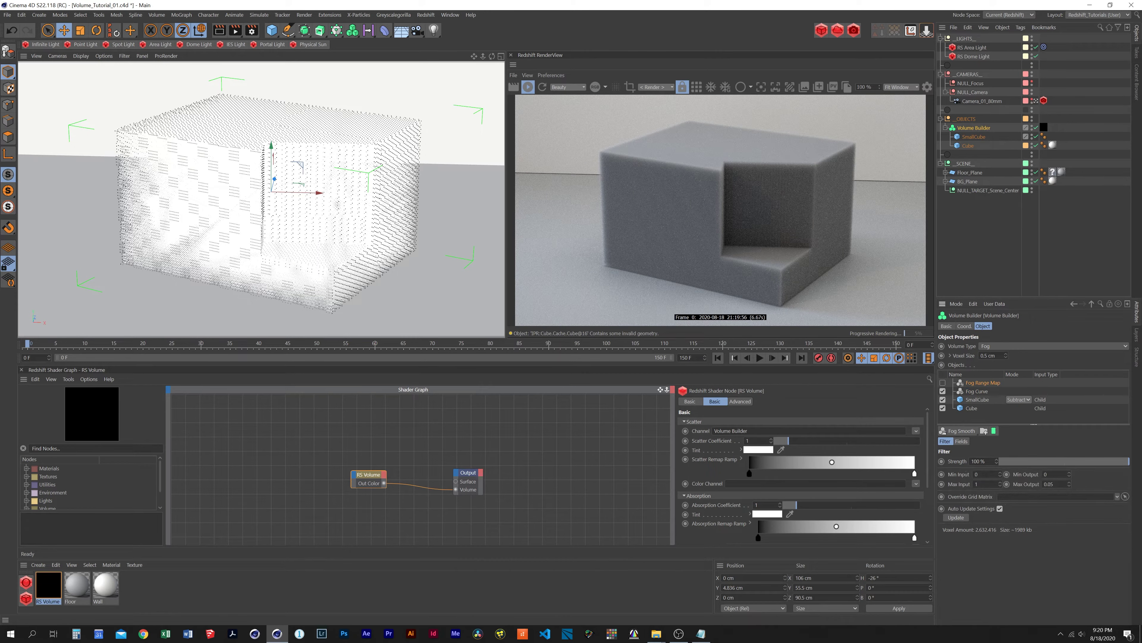
{"action": "key", "text": "Delete"}
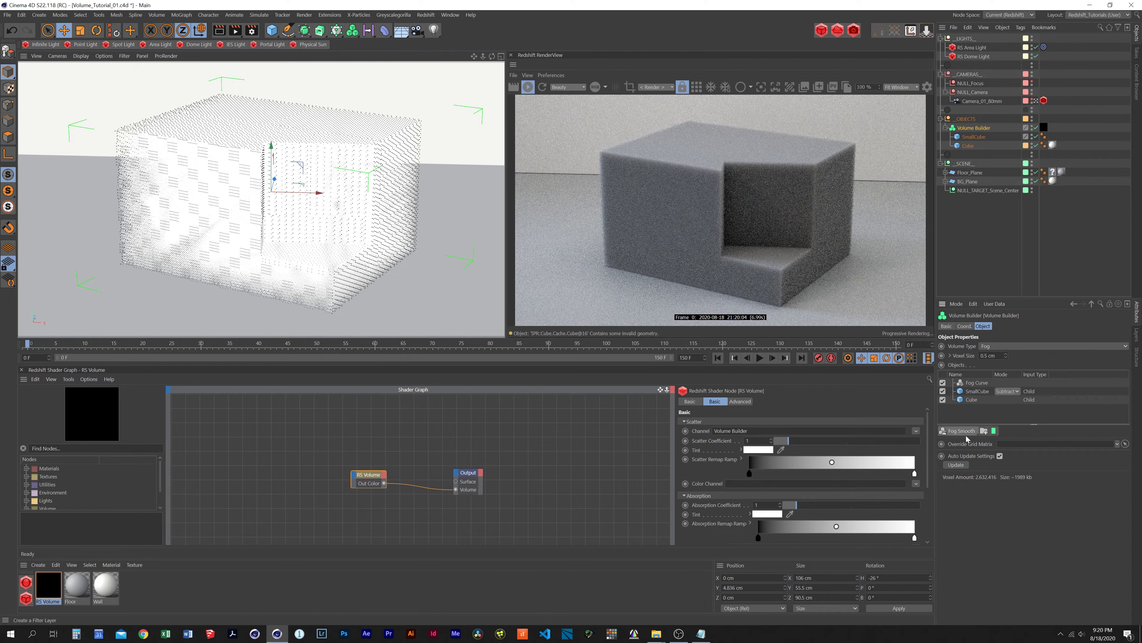
- Add a Fog Add filter with an Add value of -0.5 and place it beneath Fog Curve
{"action": "left_click", "coordinate": [965, 432]}
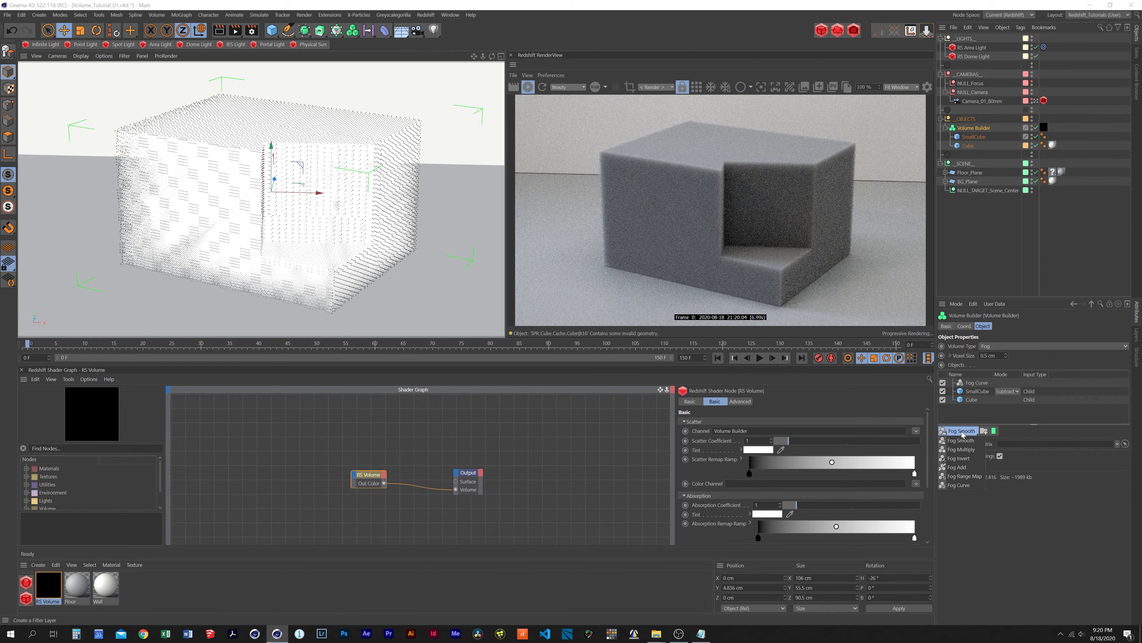
{"action": "left_click", "coordinate": [957, 467]}
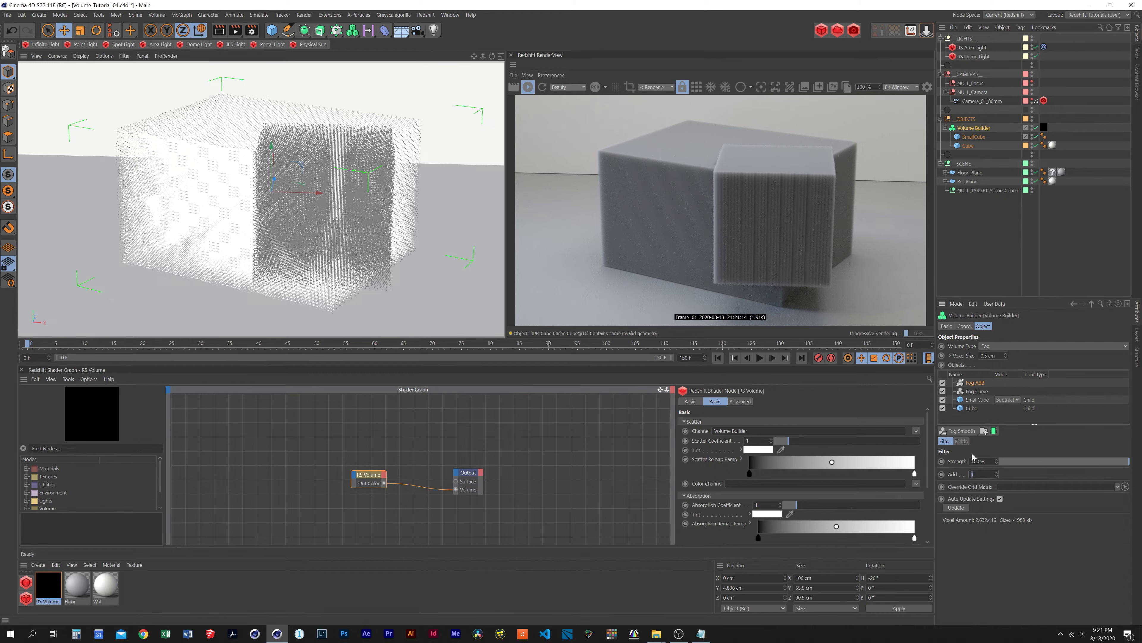
{"action": "key", "text": "Return"}
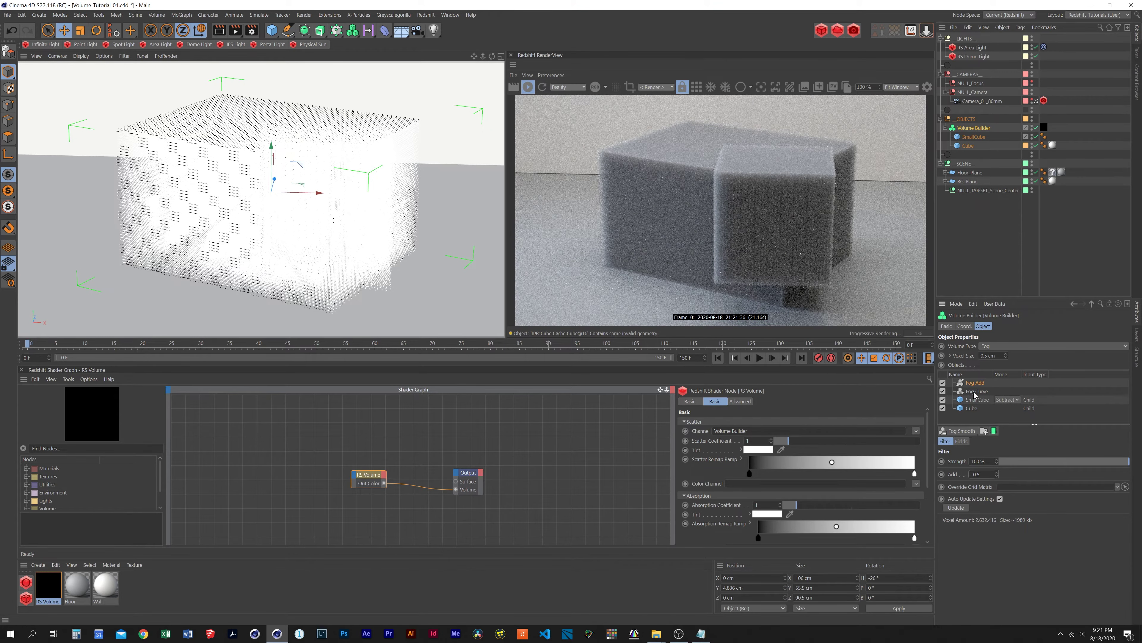
{"action": "left_click_drag", "start_coordinate": [980, 391], "coordinate": [975, 383]}
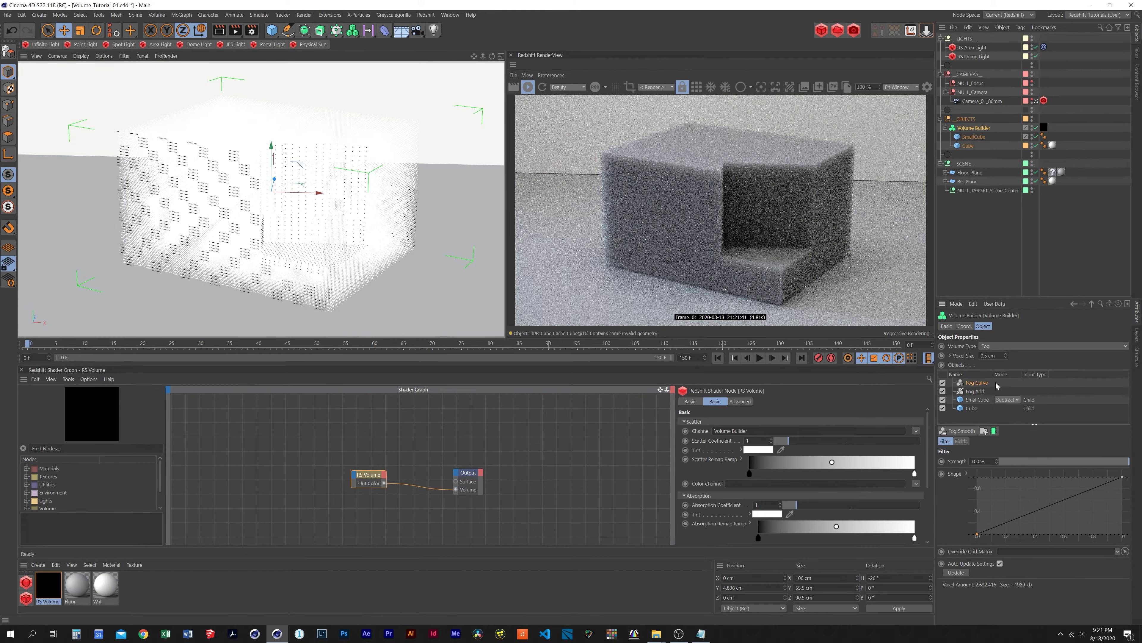
{"action": "left_click", "coordinate": [1038, 391]}
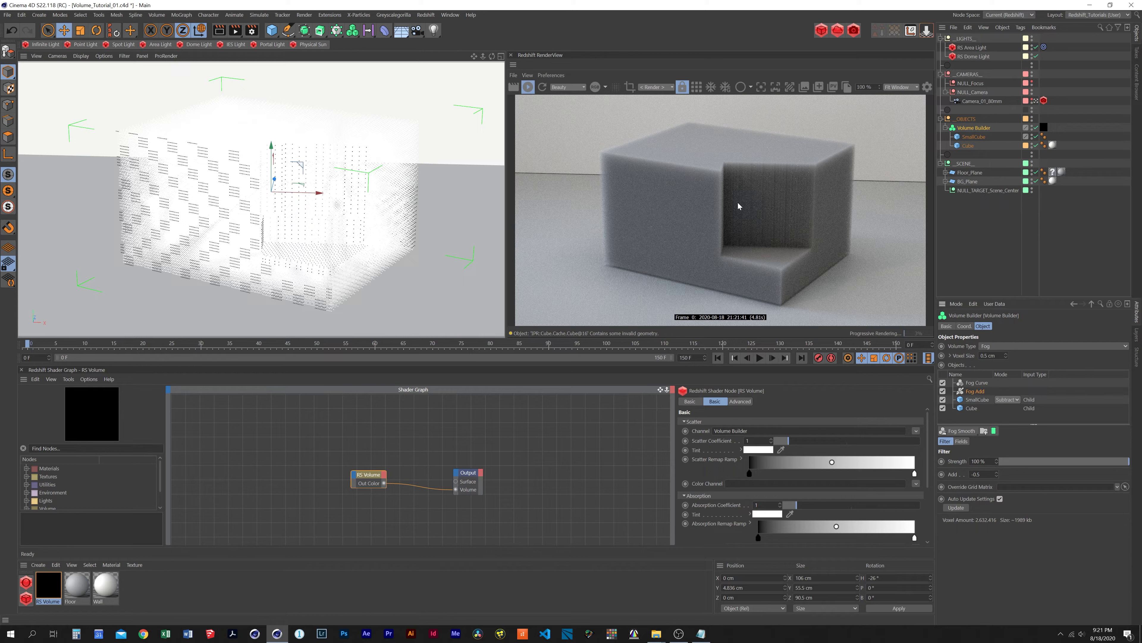
- Toggle Fog Add off and on, and try an Add value of -0.85 before deleting the filter
{"action": "left_click", "coordinate": [943, 391]}
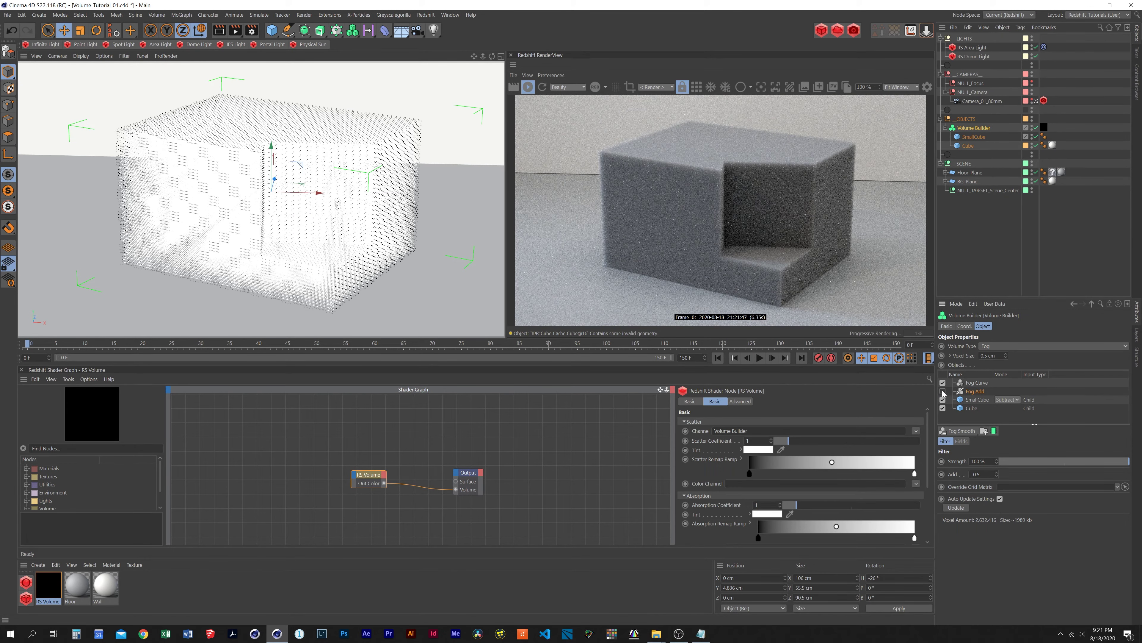
{"action": "left_click", "coordinate": [943, 391]}
{"action": "left_click", "coordinate": [977, 474]}
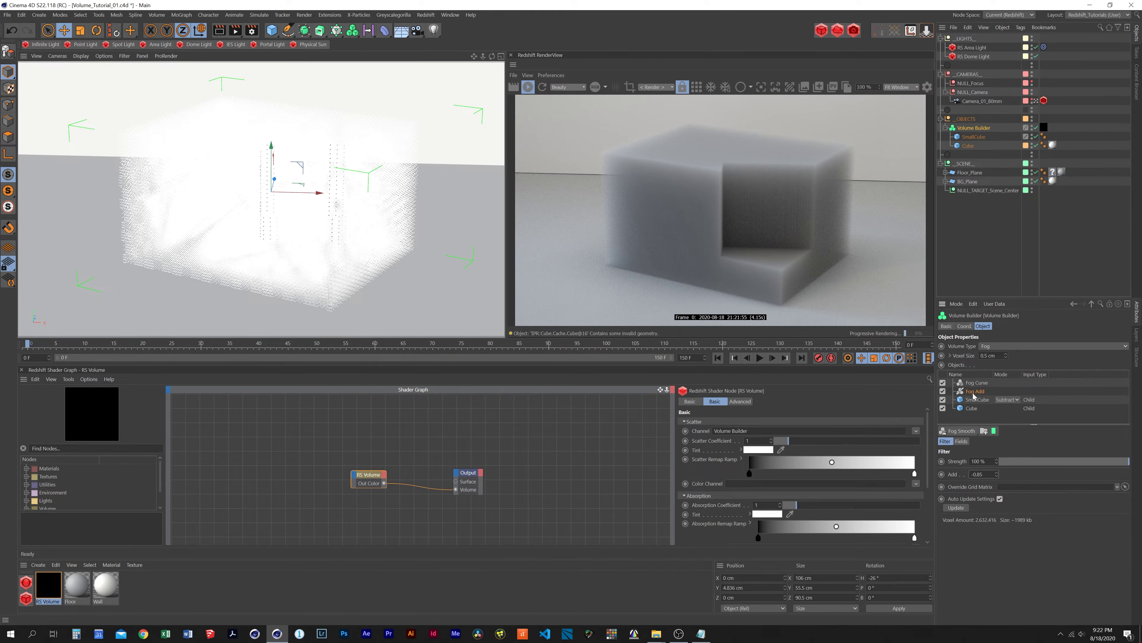
{"action": "key", "text": "Delete"}
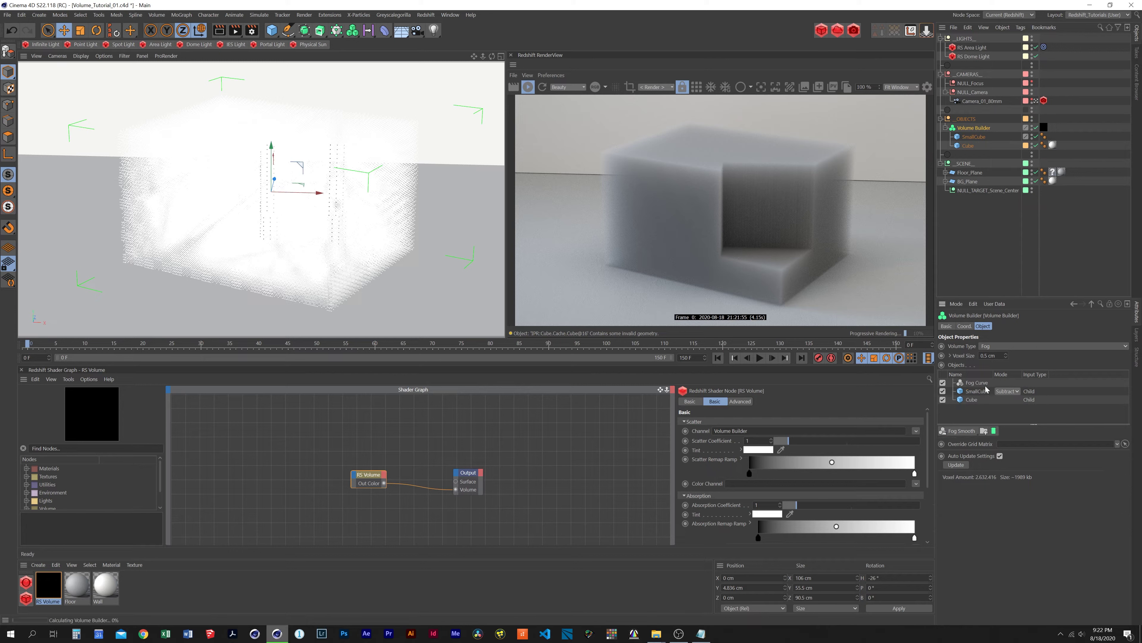
- Try a Fog Invert filter beneath Fog Curve in the Volume Builder, and delete it
{"action": "left_click", "coordinate": [957, 431]}
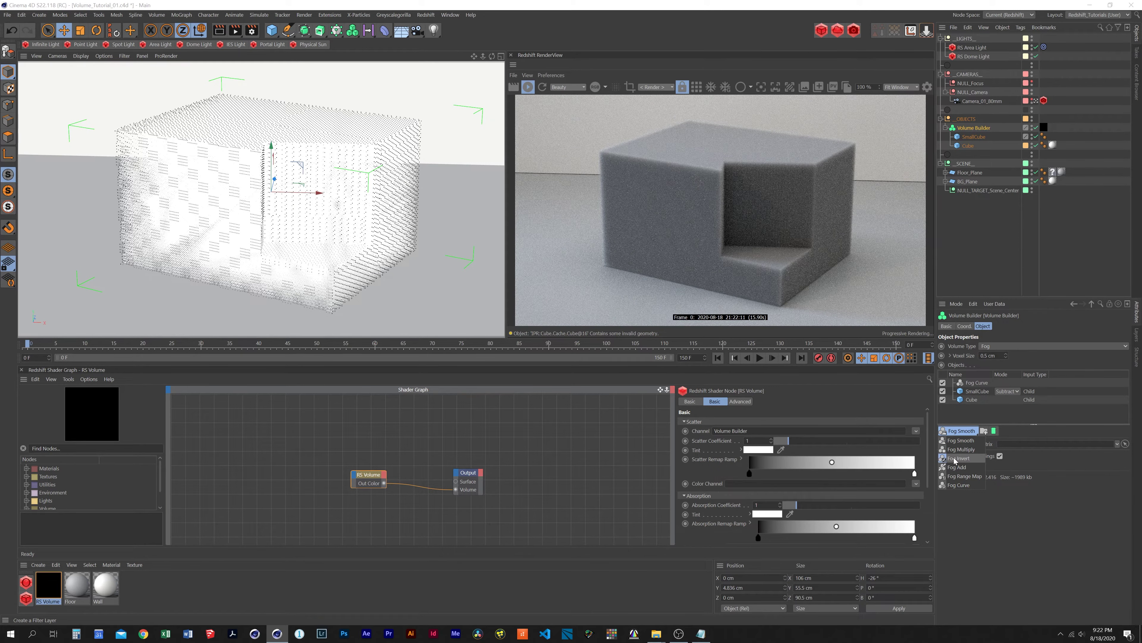
{"action": "left_click", "coordinate": [955, 458]}
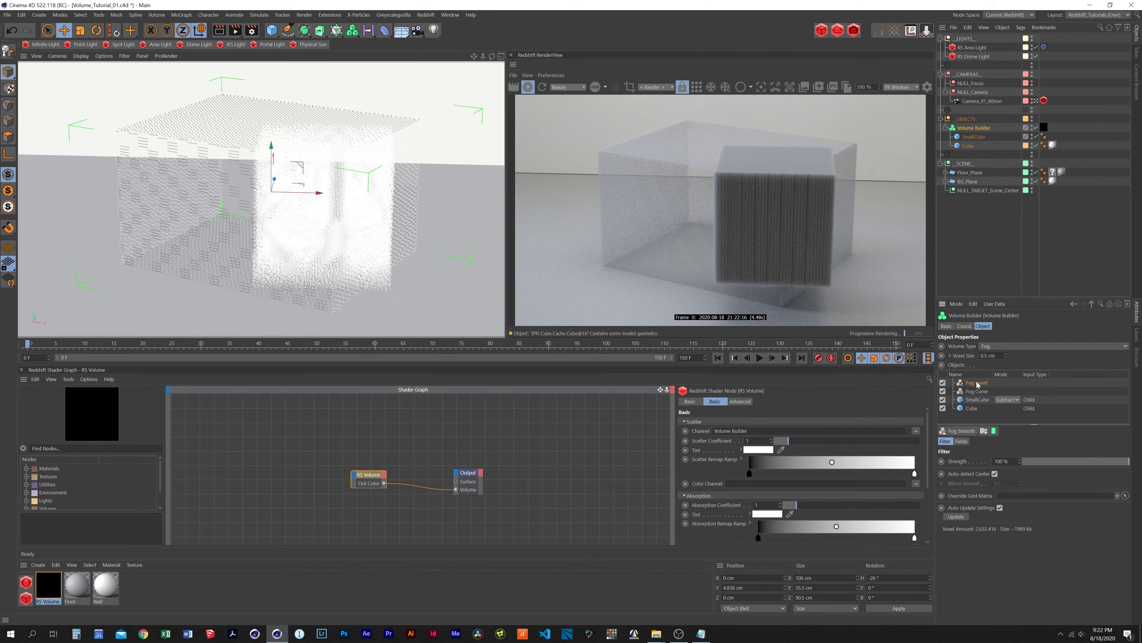
{"action": "left_click_drag", "start_coordinate": [977, 383], "coordinate": [983, 395]}
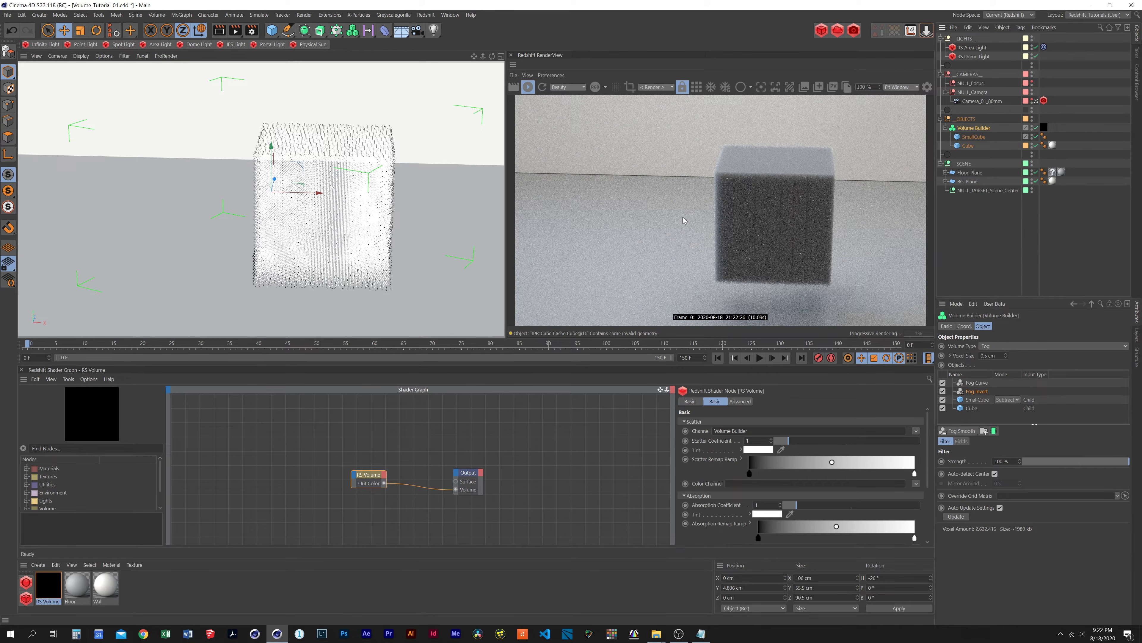
{"action": "left_click_drag", "start_coordinate": [189, 209], "coordinate": [318, 201], "text": "alt"}
{"action": "scroll", "coordinate": [291, 222], "scroll_direction": "up", "scroll_amount": 5}
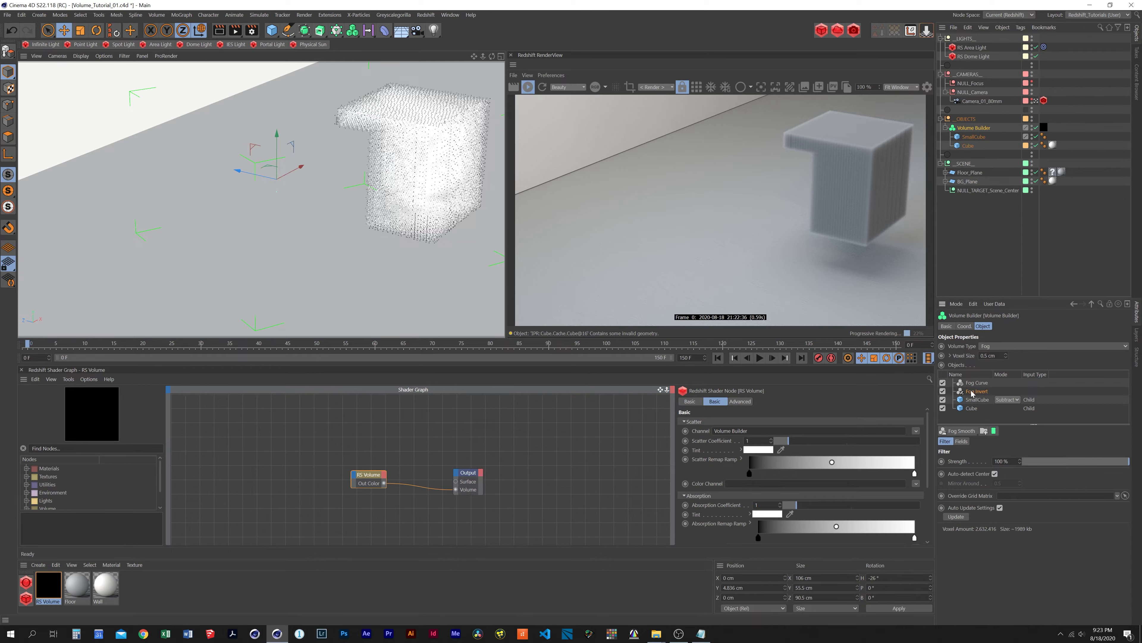
{"action": "key", "text": "Delete"}
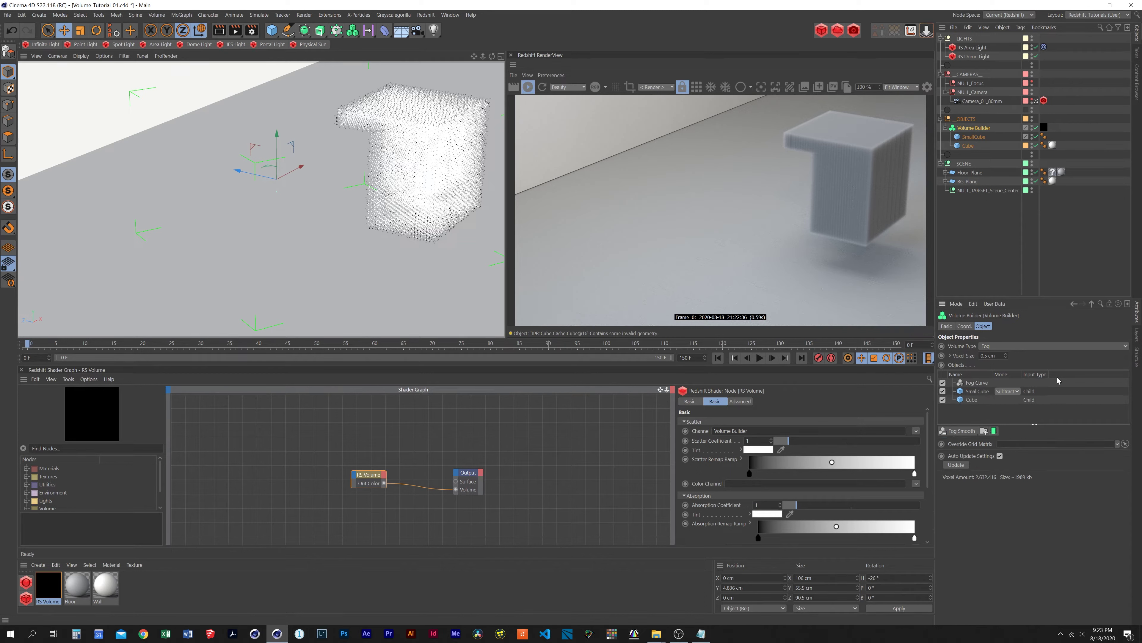
- Add a Fog Multiply filter beneath Fog Curve and set its Multiply value to 0
{"action": "left_click", "coordinate": [961, 432]}
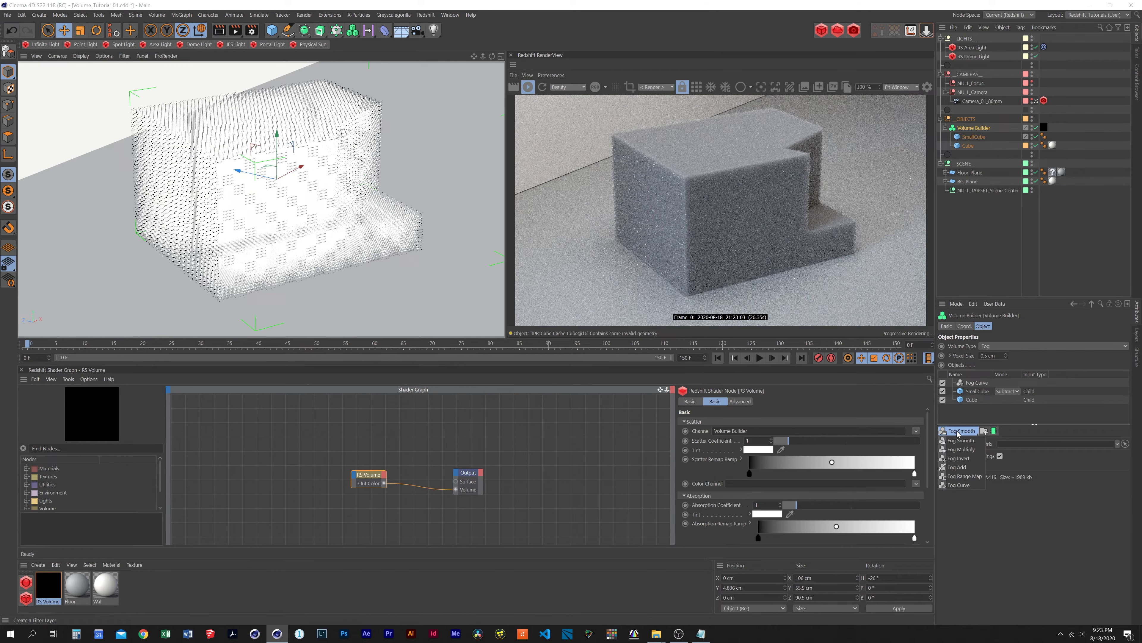
{"action": "left_click", "coordinate": [967, 449]}
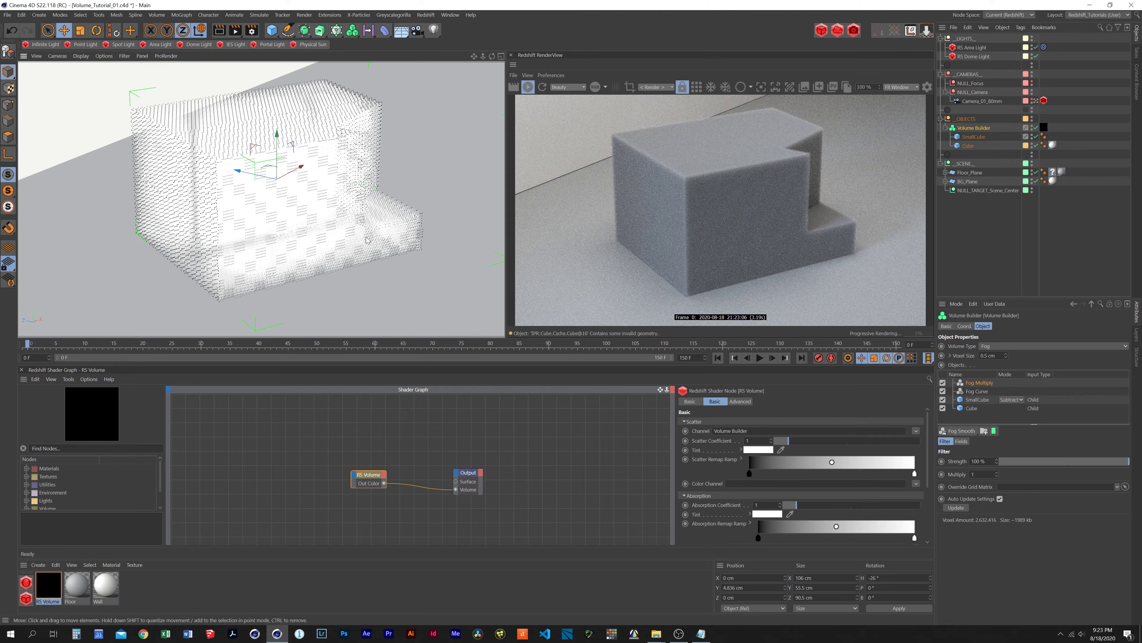
{"action": "left_click_drag", "start_coordinate": [324, 198], "coordinate": [265, 254], "text": "alt"}
{"action": "left_click", "coordinate": [982, 392]}
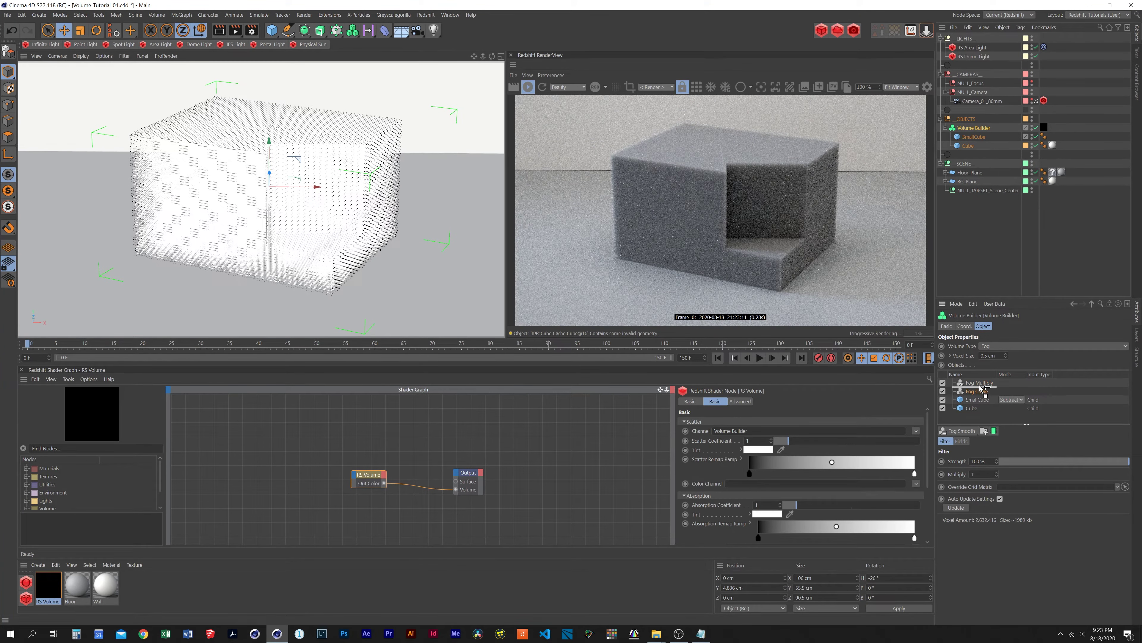
{"action": "left_click_drag", "start_coordinate": [981, 395], "coordinate": [987, 384]}
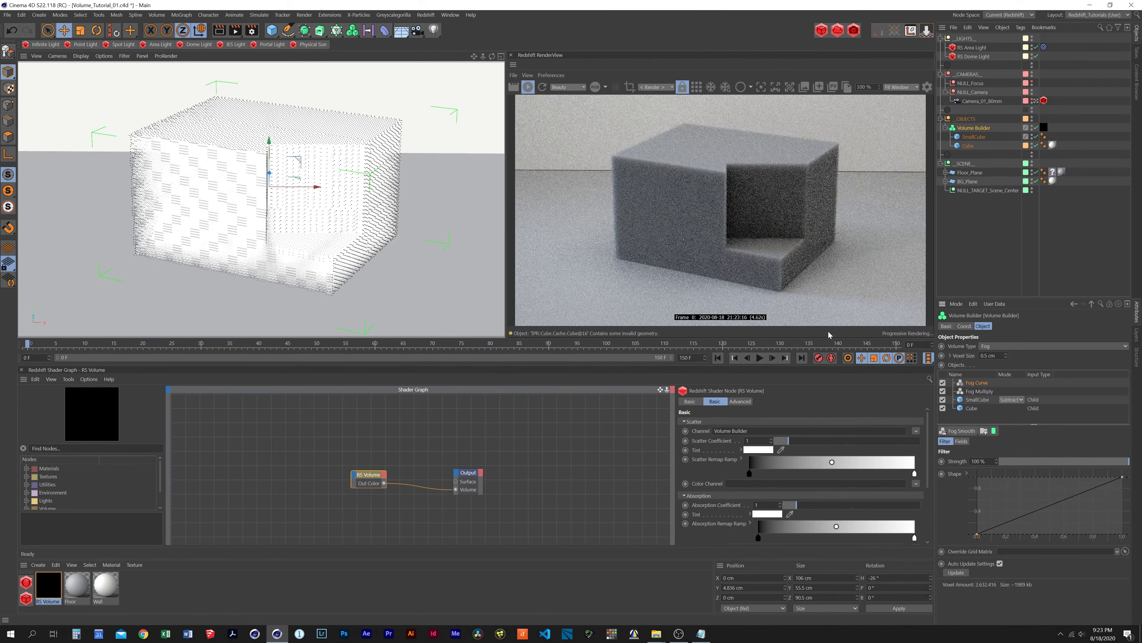
{"action": "left_click", "coordinate": [1020, 388]}
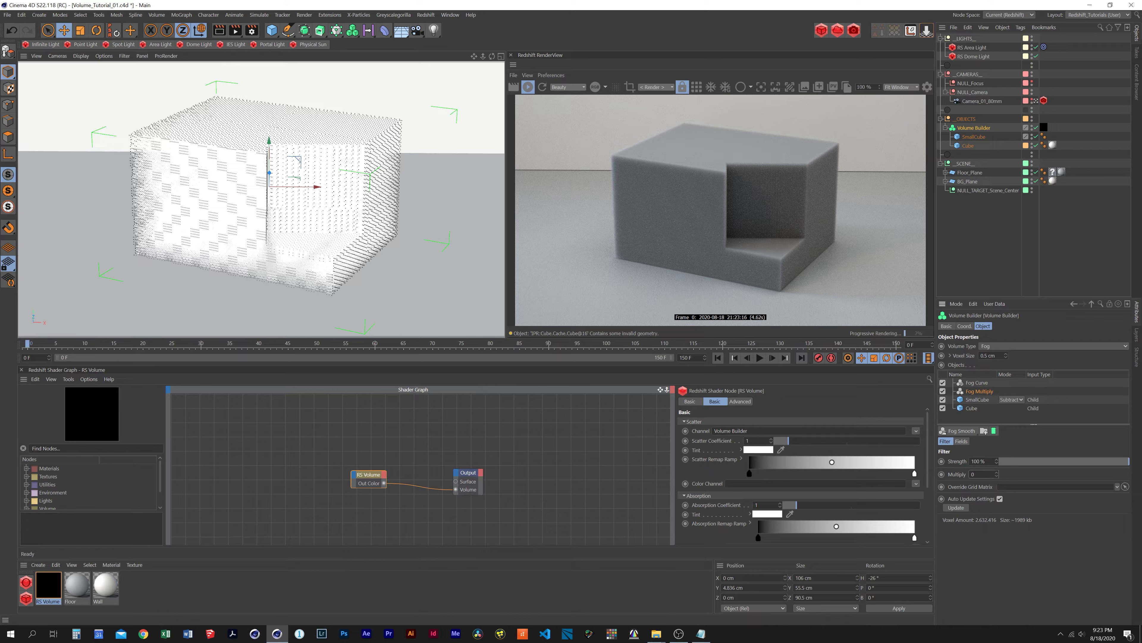
{"action": "key", "text": "Return"}
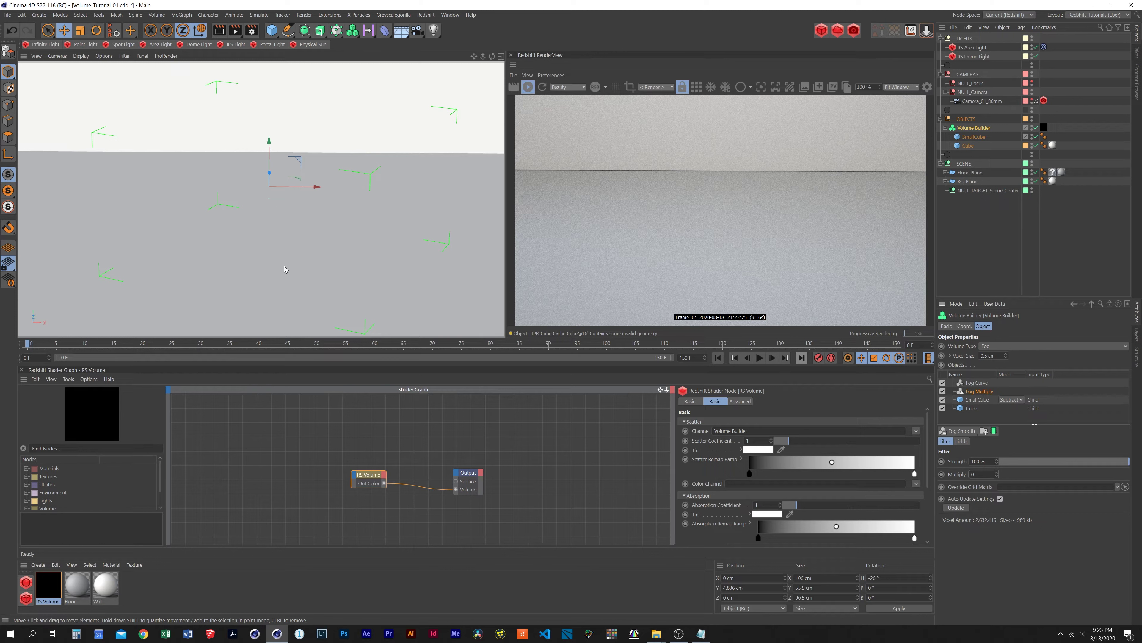
- Add a Spherical Field to the Fog Multiply filter and move it to about X 25.8, Y 14.9, Z -24 cm
{"action": "left_click", "coordinate": [961, 441]}
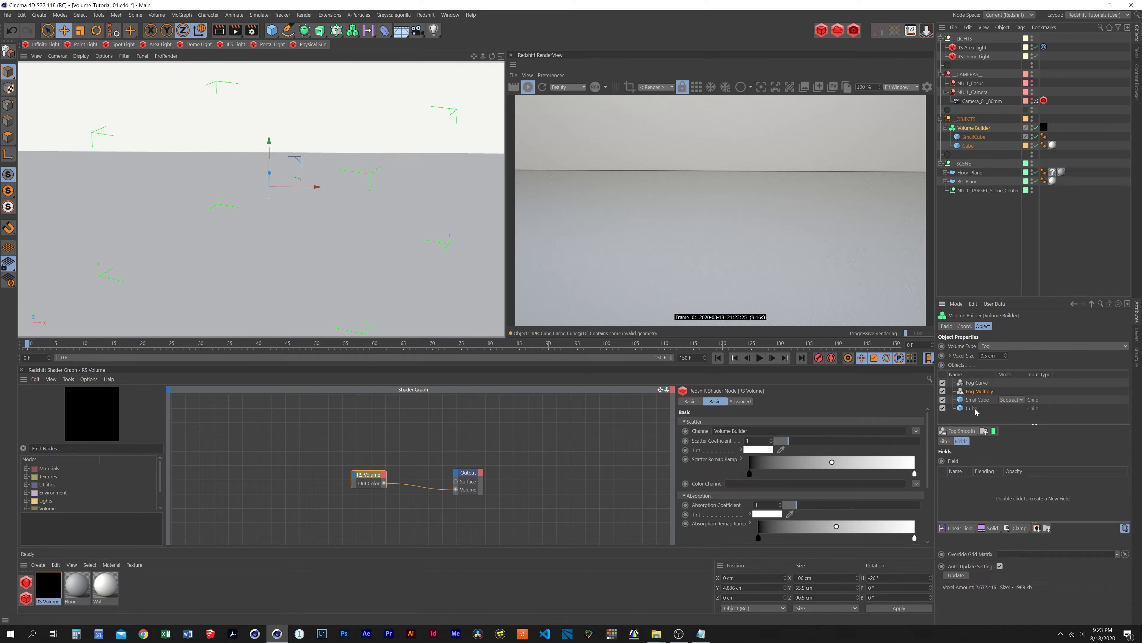
{"action": "left_click", "coordinate": [963, 529]}
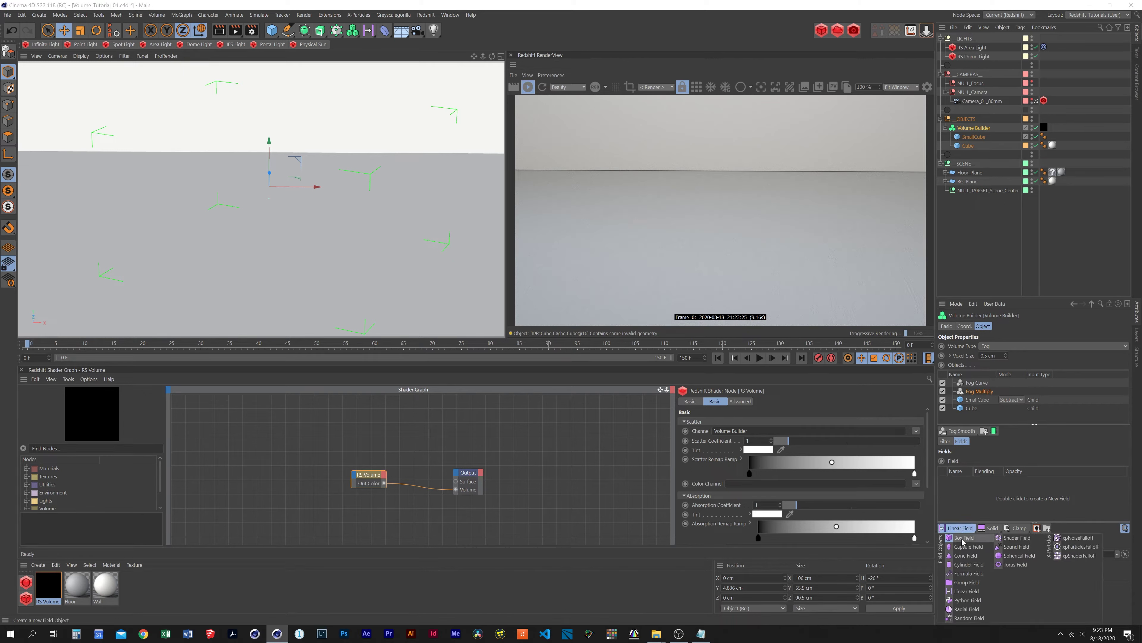
{"action": "left_click", "coordinate": [1017, 558]}
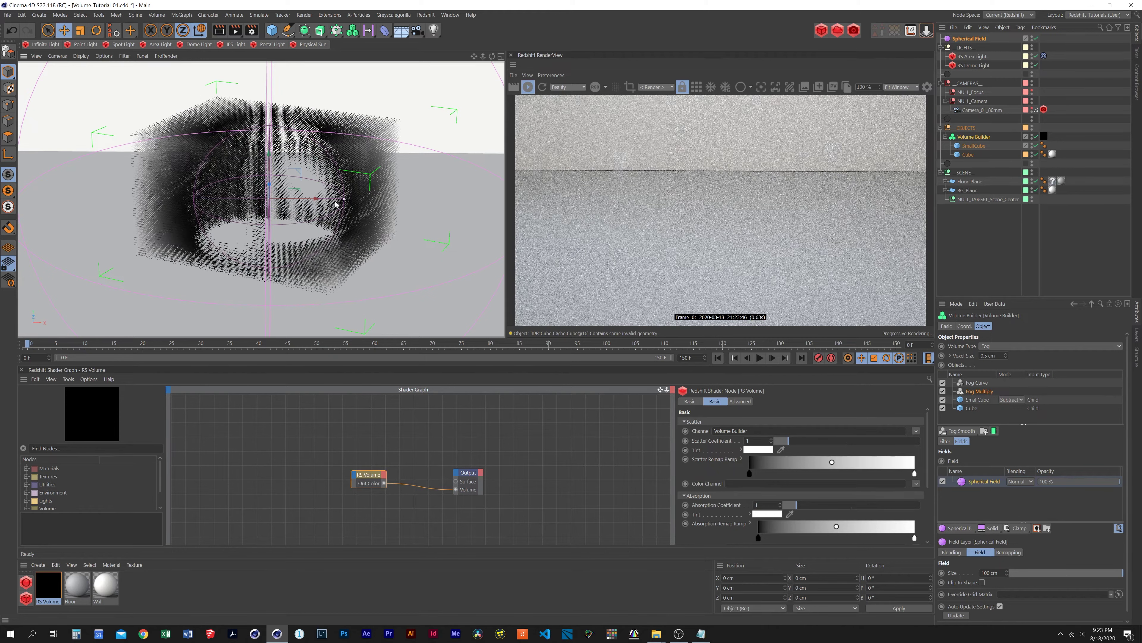
{"action": "left_click_drag", "start_coordinate": [342, 204], "coordinate": [354, 199]}
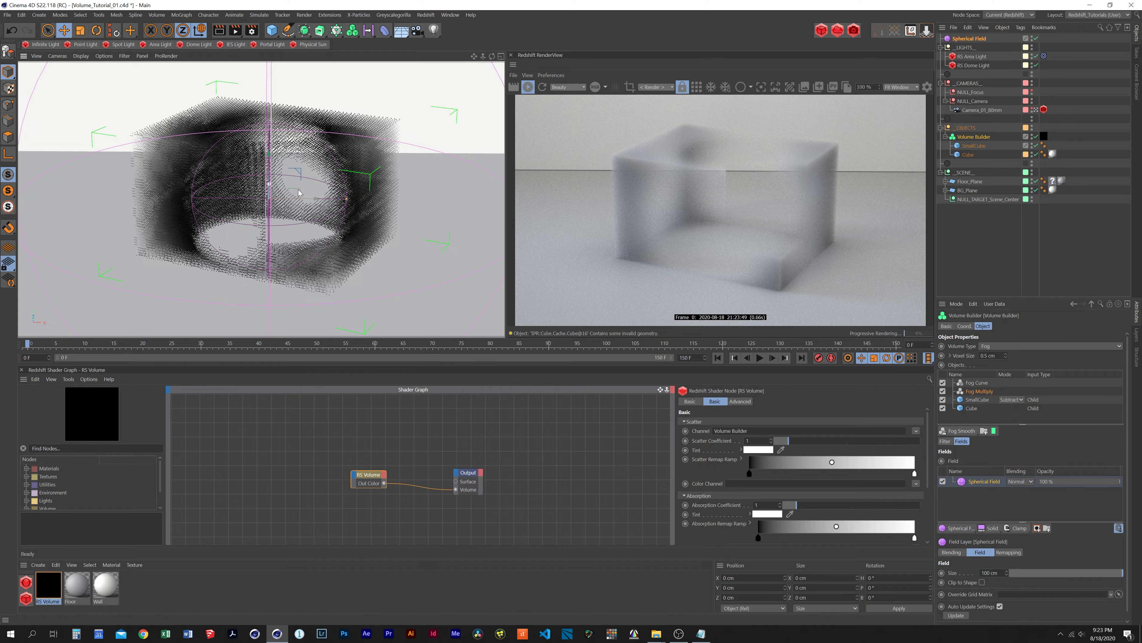
{"action": "left_click_drag", "start_coordinate": [345, 208], "coordinate": [340, 114]}
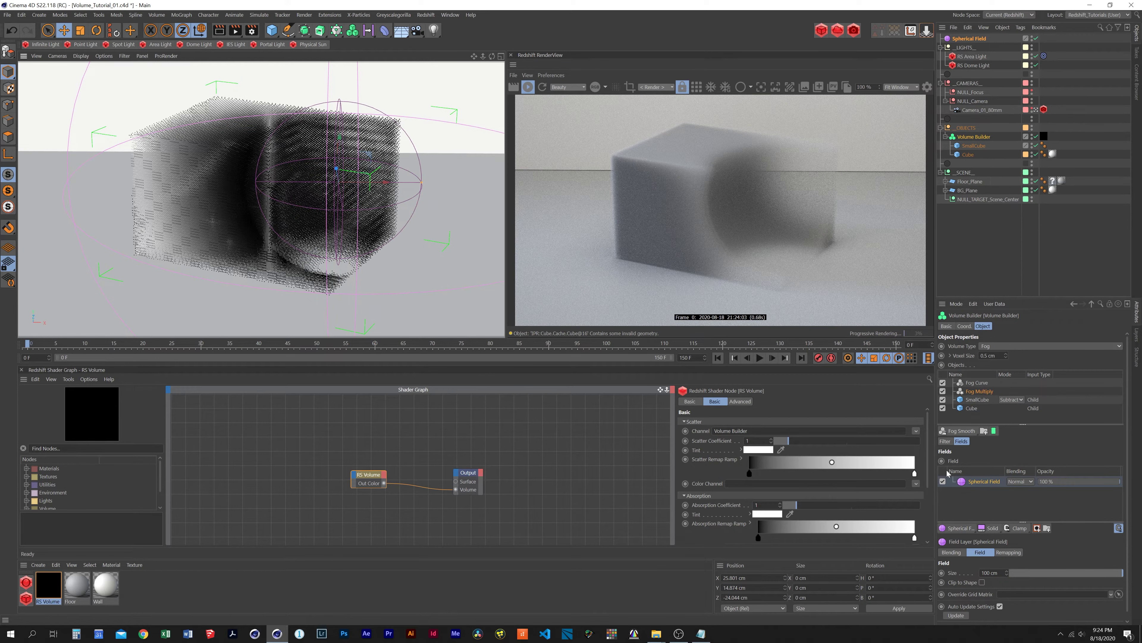
- Add a Shader Field with a Noise shader to Fog Multiply and disable the Spherical Field
{"action": "left_click", "coordinate": [946, 529]}
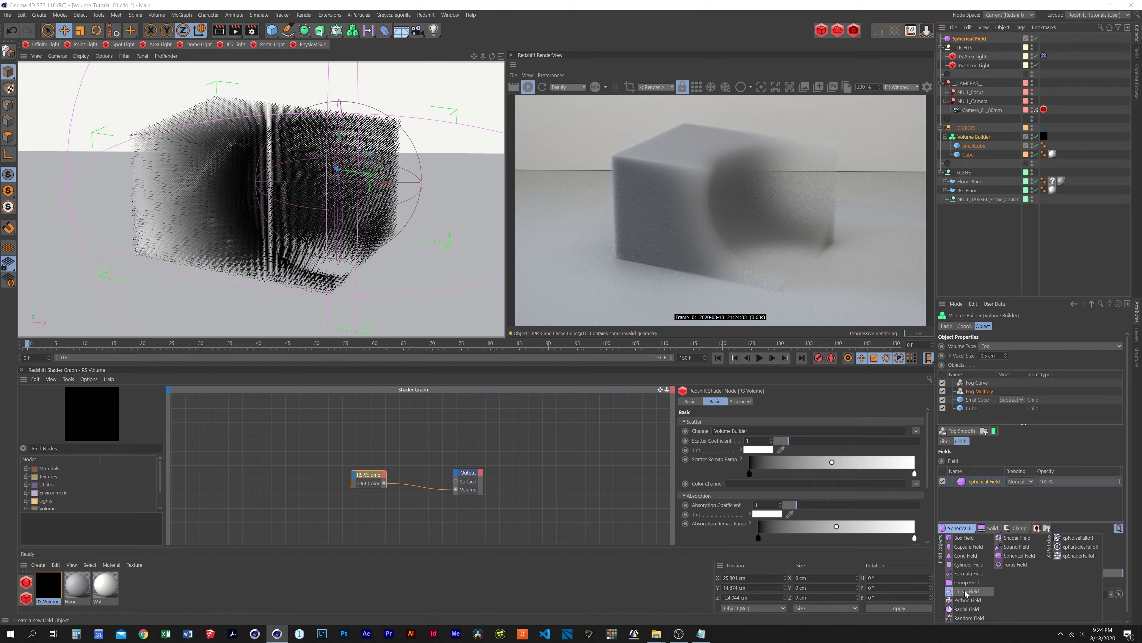
{"action": "left_click", "coordinate": [1010, 538]}
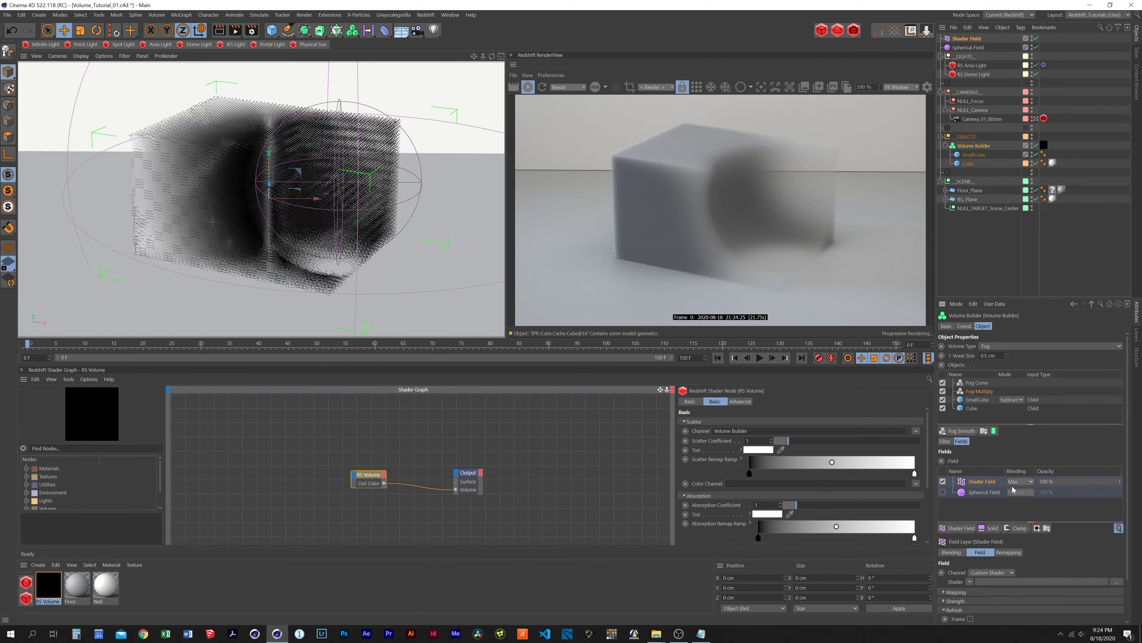
{"action": "left_click", "coordinate": [970, 582]}
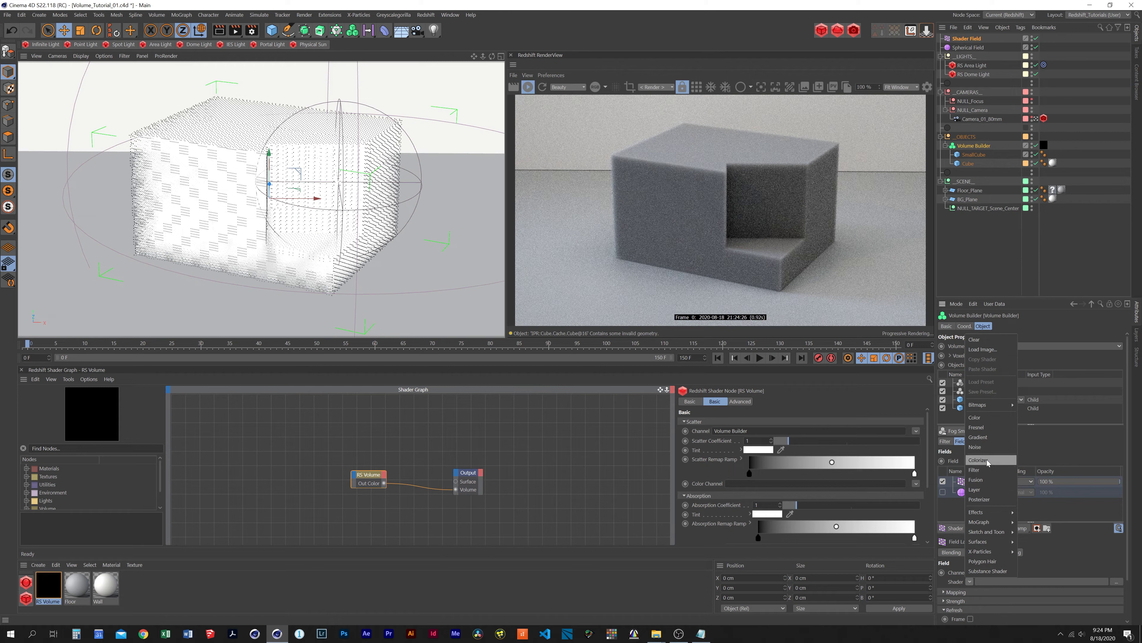
{"action": "left_click", "coordinate": [975, 447]}
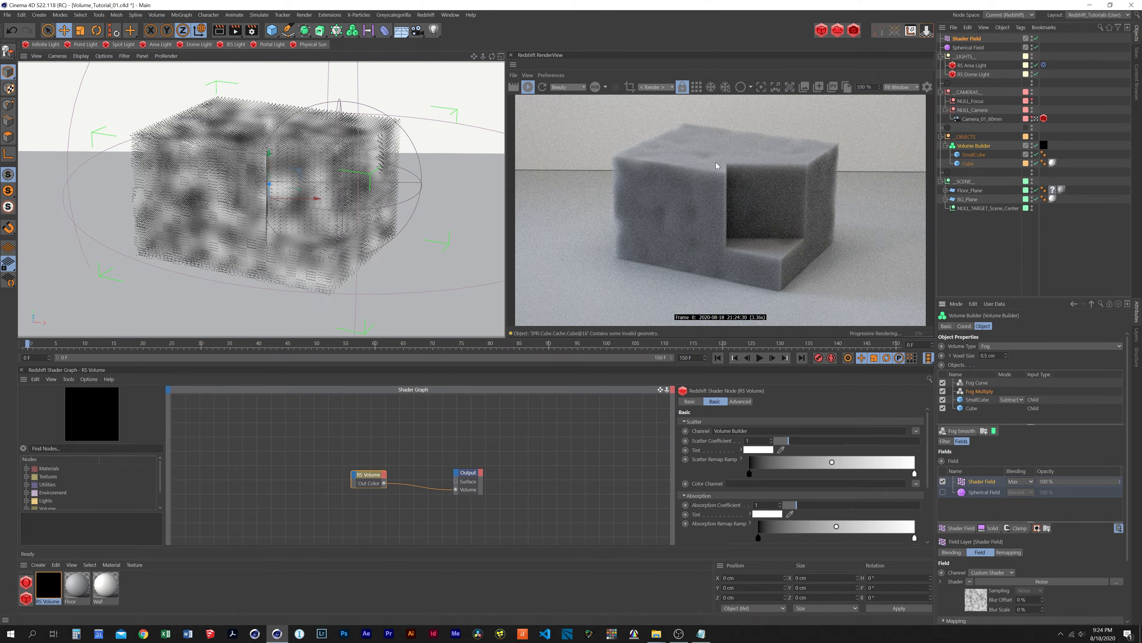
- Set the Shader Field's noise type to Cell Voronoi, with Low Clip at 29% and Contrast at 22%
{"action": "left_click", "coordinate": [1046, 581]}
{"action": "left_click", "coordinate": [1026, 430]}
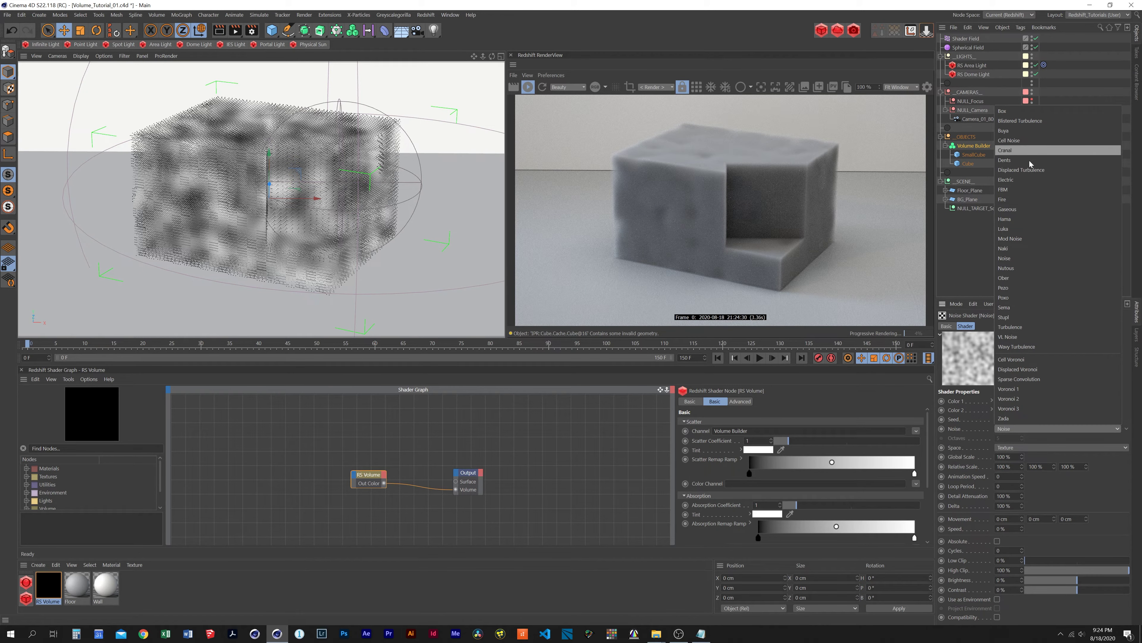
{"action": "left_click", "coordinate": [1032, 359]}
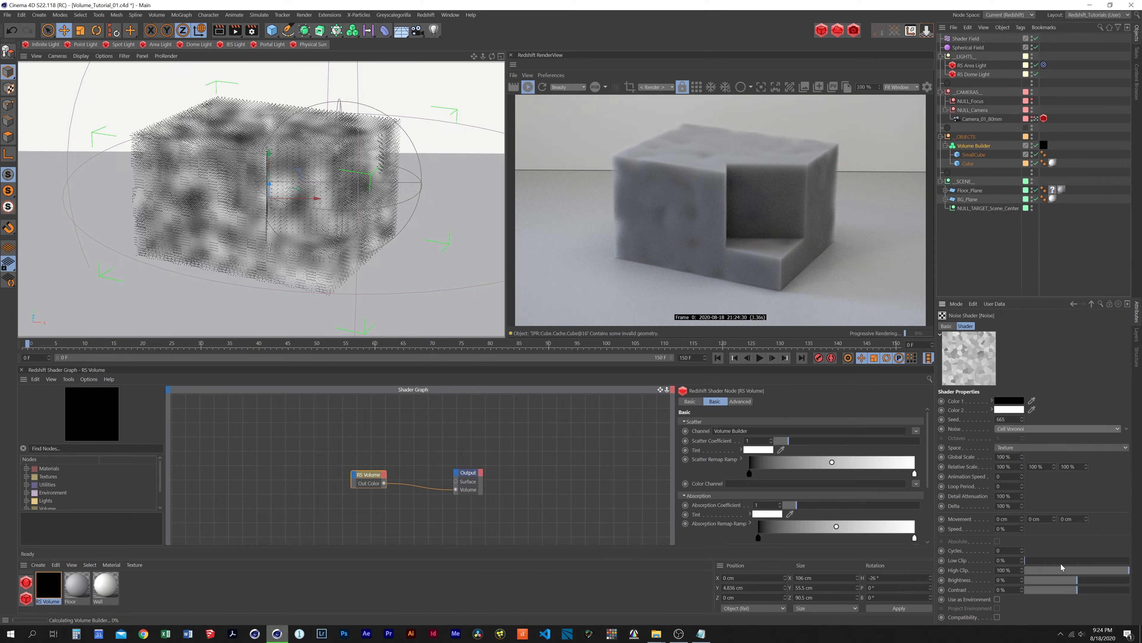
{"action": "left_click_drag", "start_coordinate": [1057, 564], "coordinate": [1089, 590]}
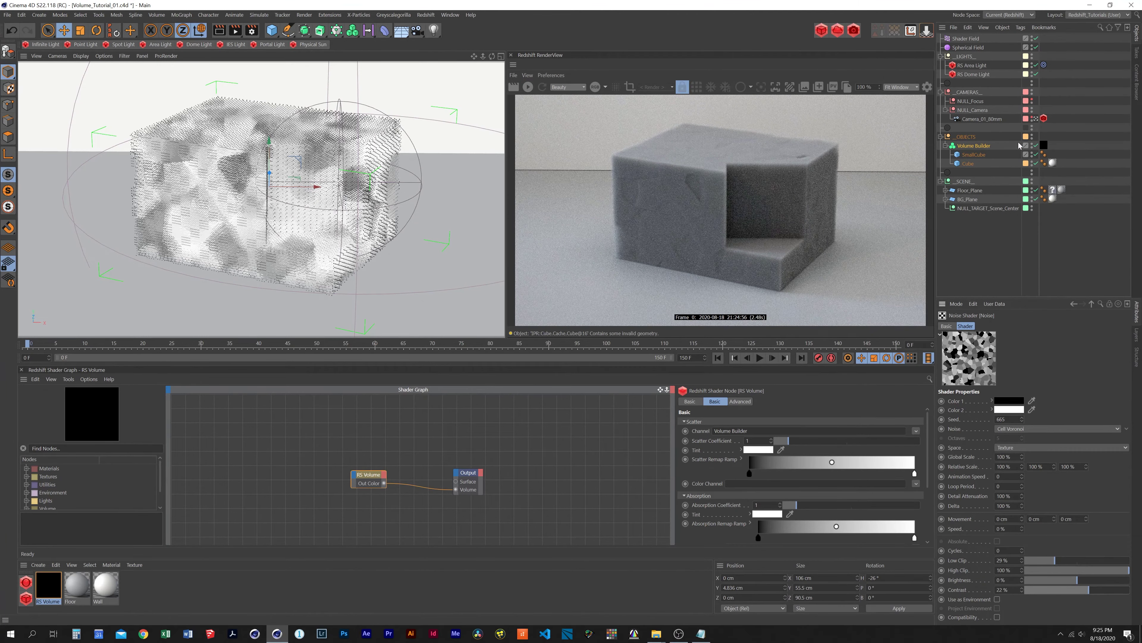
- Disable the Volume Builder while tuning the noise to Low Clip 37%, High Clip 60% and Contrast 49%, and re-enable it
{"action": "left_click", "coordinate": [1037, 145]}
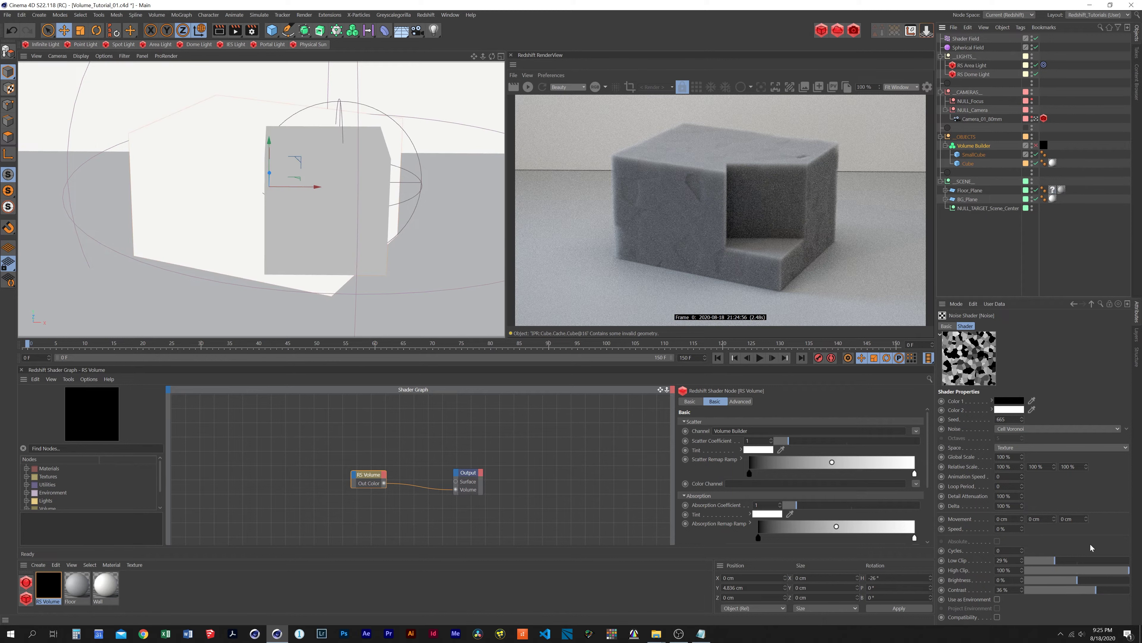
{"action": "mouse_move", "coordinate": [1096, 590]}
{"action": "left_mouse_down"}
{"action": "mouse_move", "coordinate": [1128, 574]}
{"action": "mouse_move", "coordinate": [1099, 570]}
{"action": "left_mouse_up"}
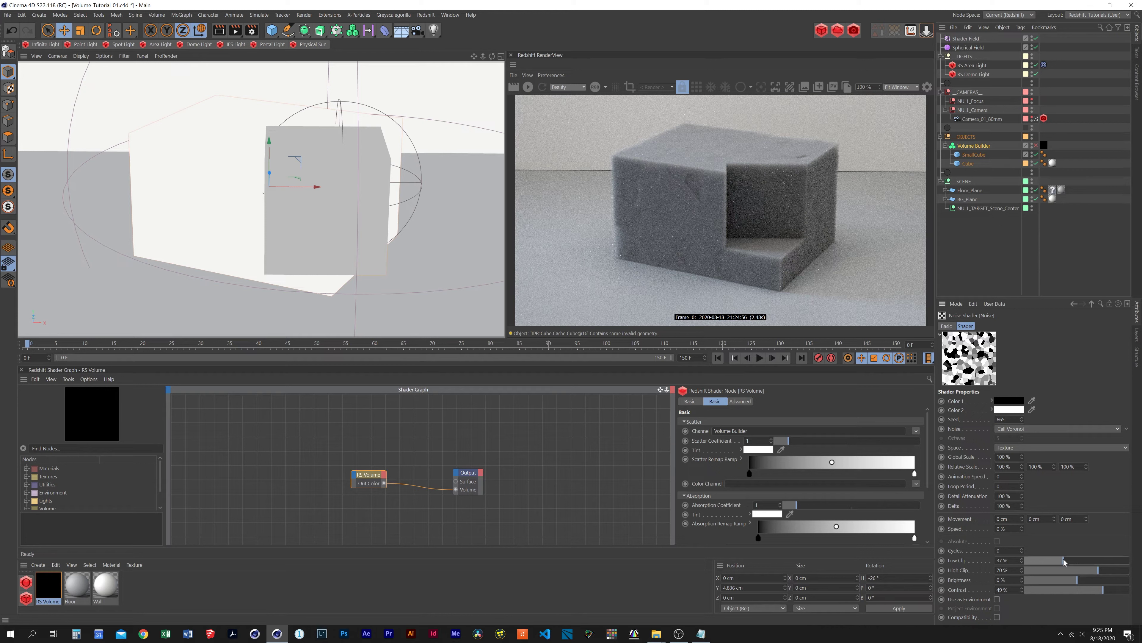
{"action": "left_click_drag", "start_coordinate": [1098, 570], "coordinate": [1088, 571]}
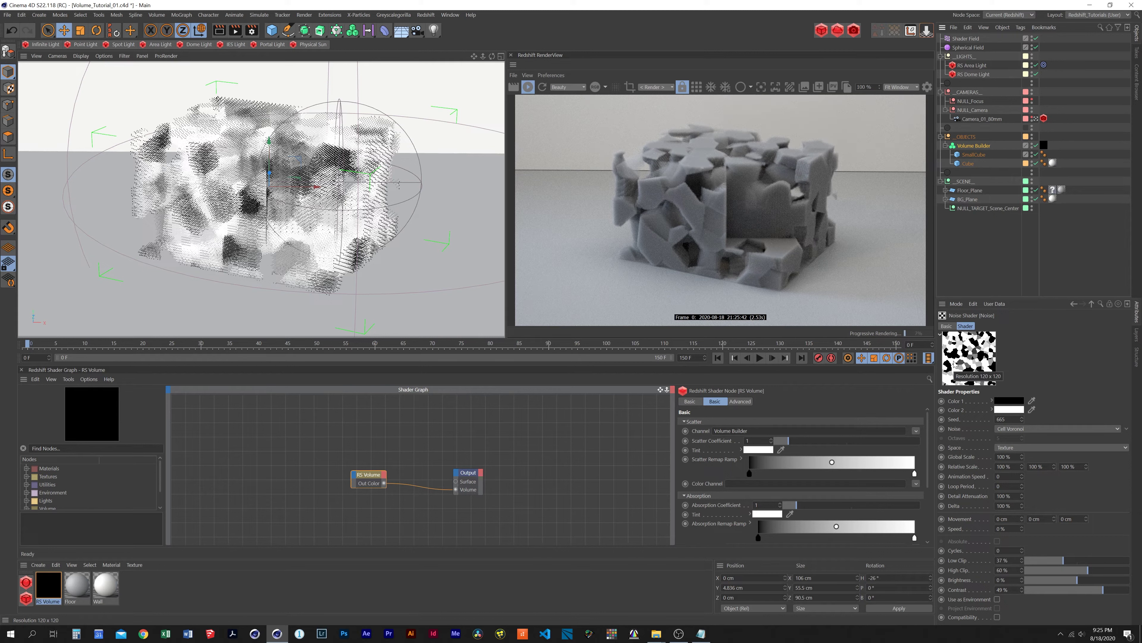
- Place both fields above the Volume Builder in the objects group and set the noise's Animation Speed to 0.5
{"action": "left_click", "coordinate": [976, 146]}
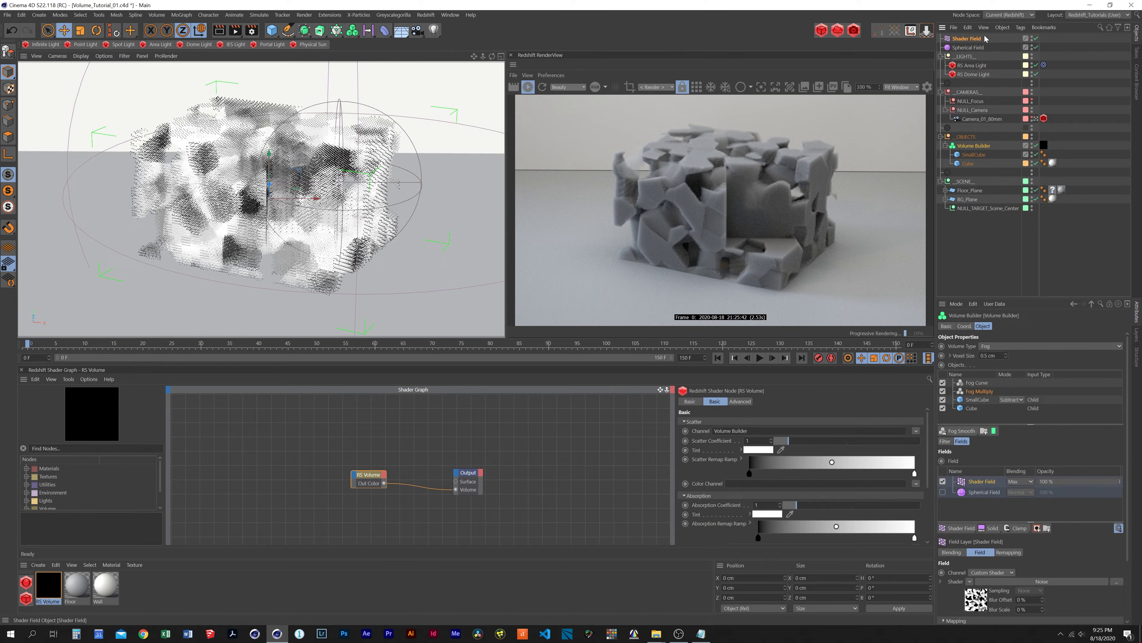
{"action": "left_click_drag", "start_coordinate": [970, 141], "coordinate": [963, 132]}
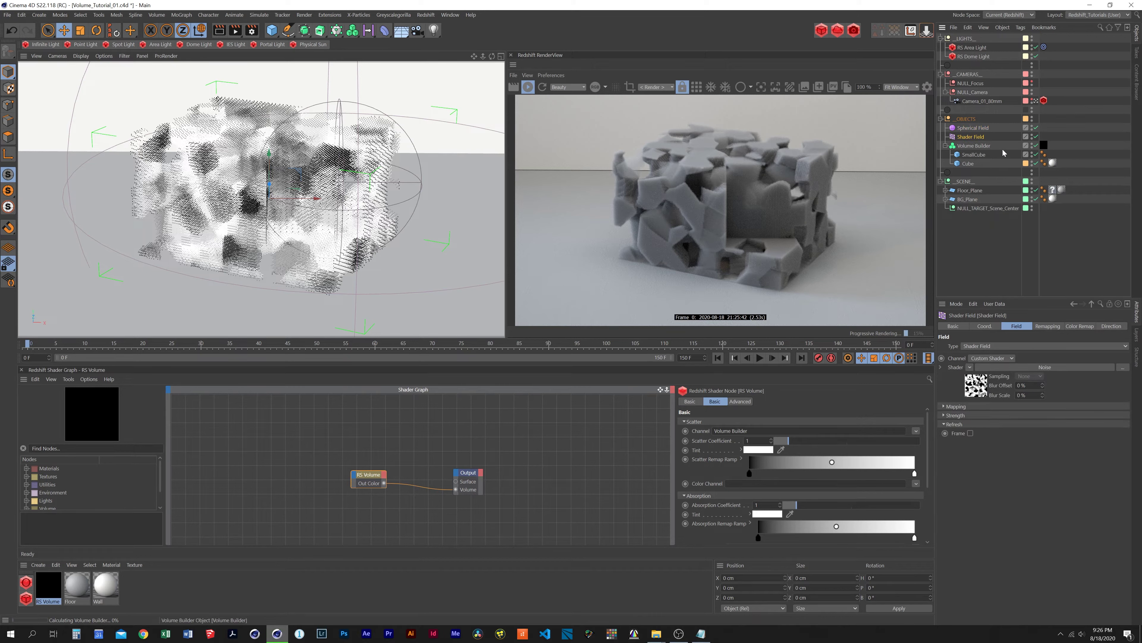
{"action": "left_click", "coordinate": [1051, 367]}
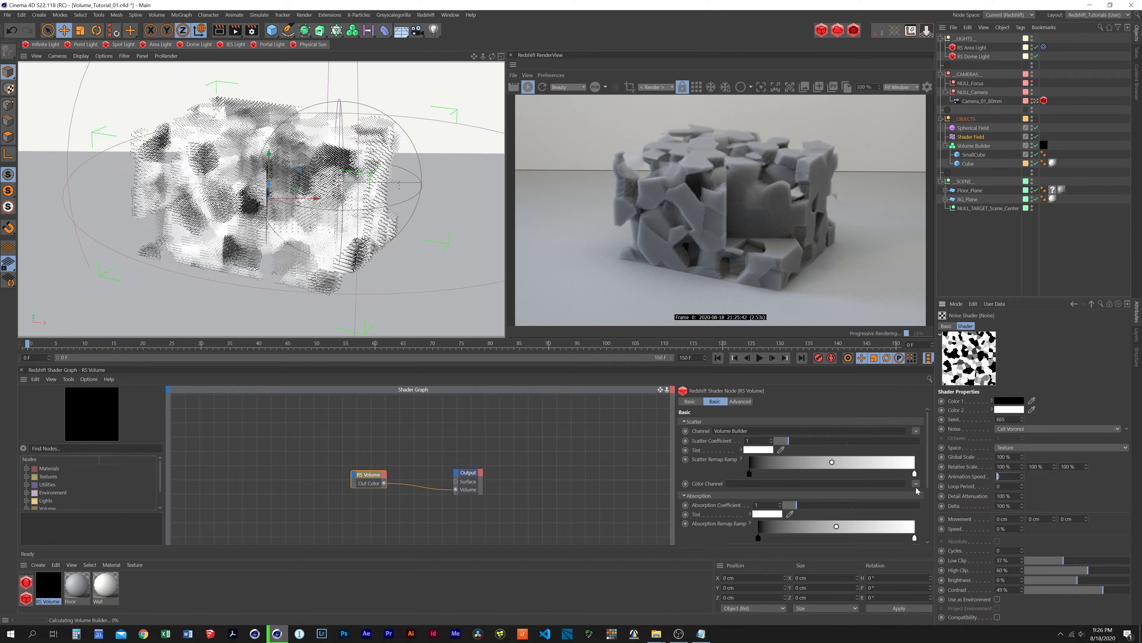
{"action": "type", "text": "0.5"}
{"action": "key", "text": "Return"}
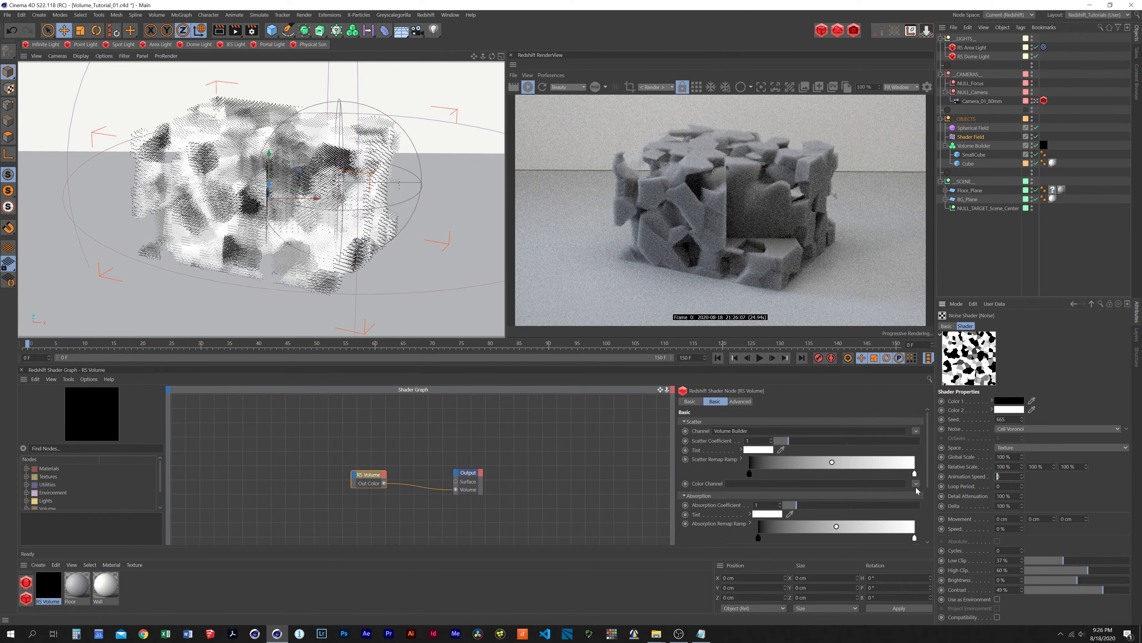
{"action": "right_click", "coordinate": [983, 358]}
{"action": "left_click", "coordinate": [1002, 368]}
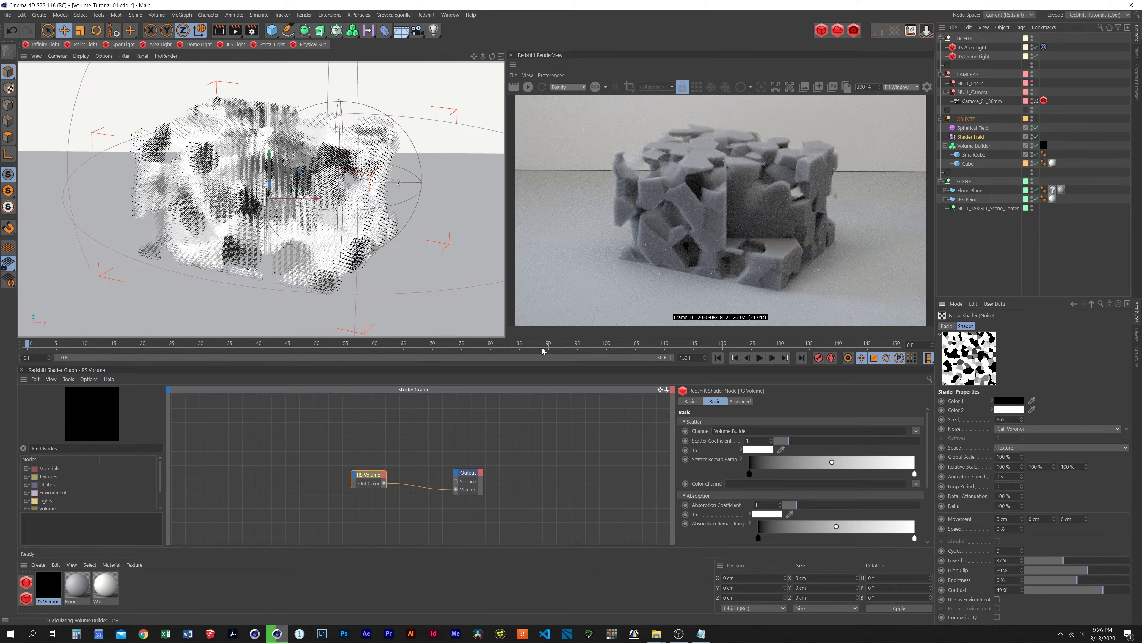
- Set the Volume Builder's voxel size to 1.5 cm and restart the Redshift preview render
{"action": "left_click", "coordinate": [976, 145]}
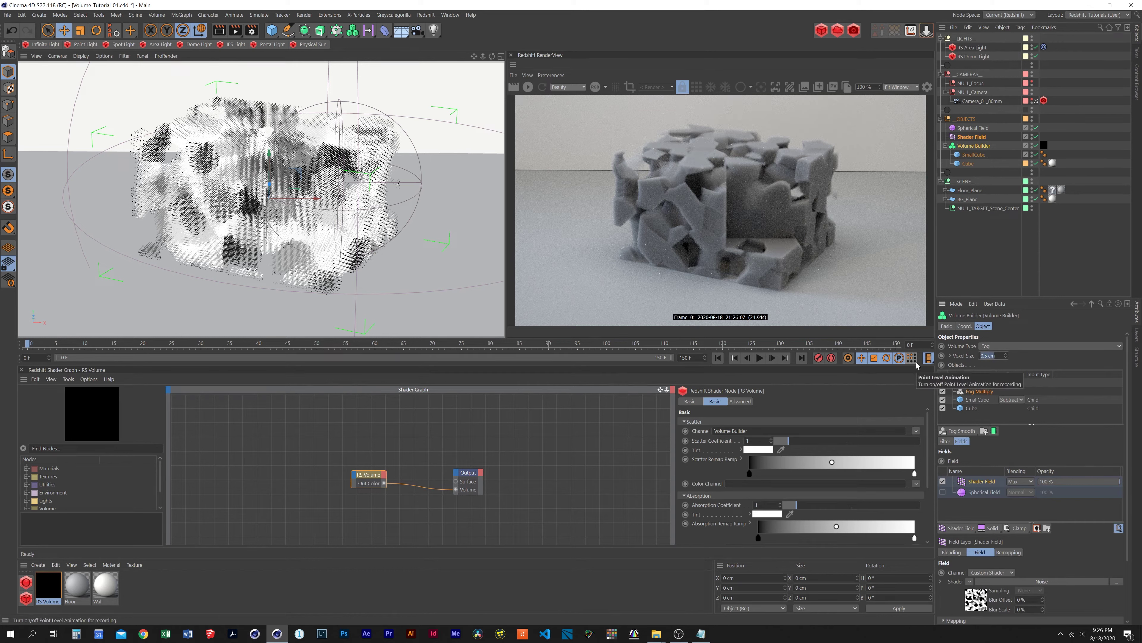
{"action": "key", "text": "BackSpace"}
{"action": "key", "text": "BackSpace"}
{"action": "key", "text": "BackSpace"}
{"action": "key", "text": "BackSpace"}
{"action": "key", "text": "BackSpace"}
{"action": "key", "text": "BackSpace"}
{"action": "type", "text": "1.5"}
{"action": "key", "text": "Return"}
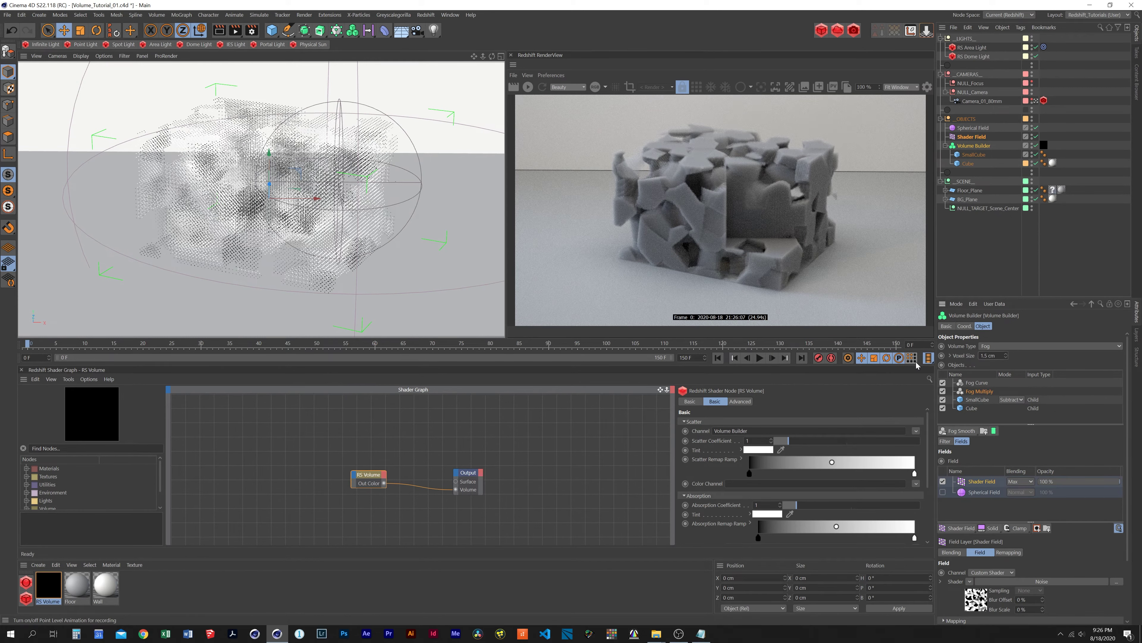
{"action": "left_click", "coordinate": [528, 87]}
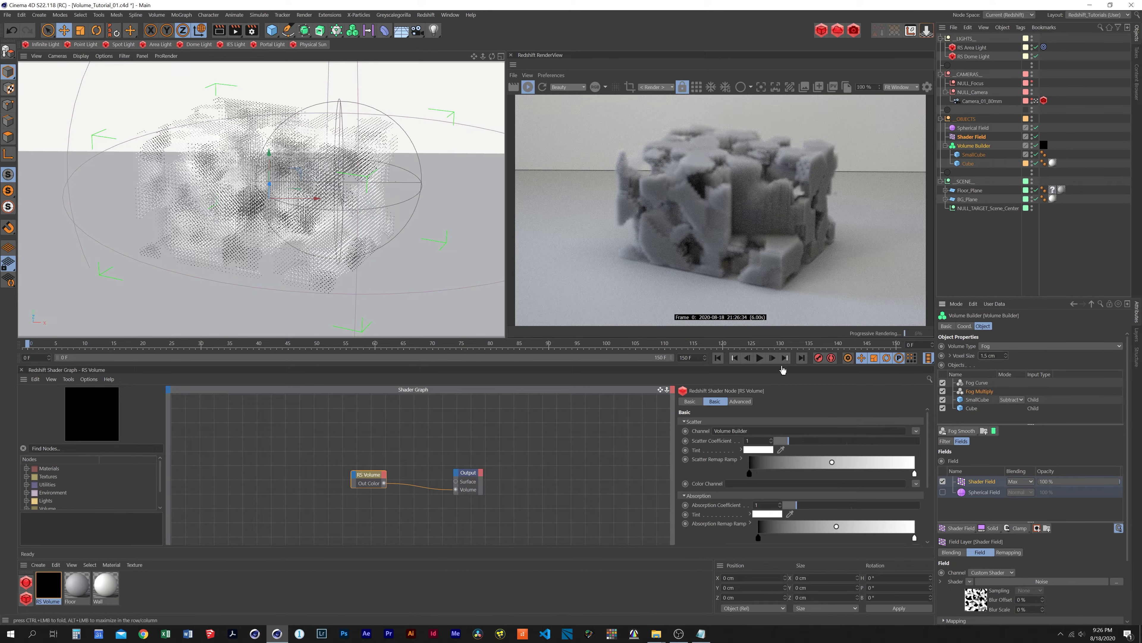
- Play the noise animation, enable Frame refresh on the Shader Field, and replay it from the first frame to compare
{"action": "left_click", "coordinate": [760, 359]}
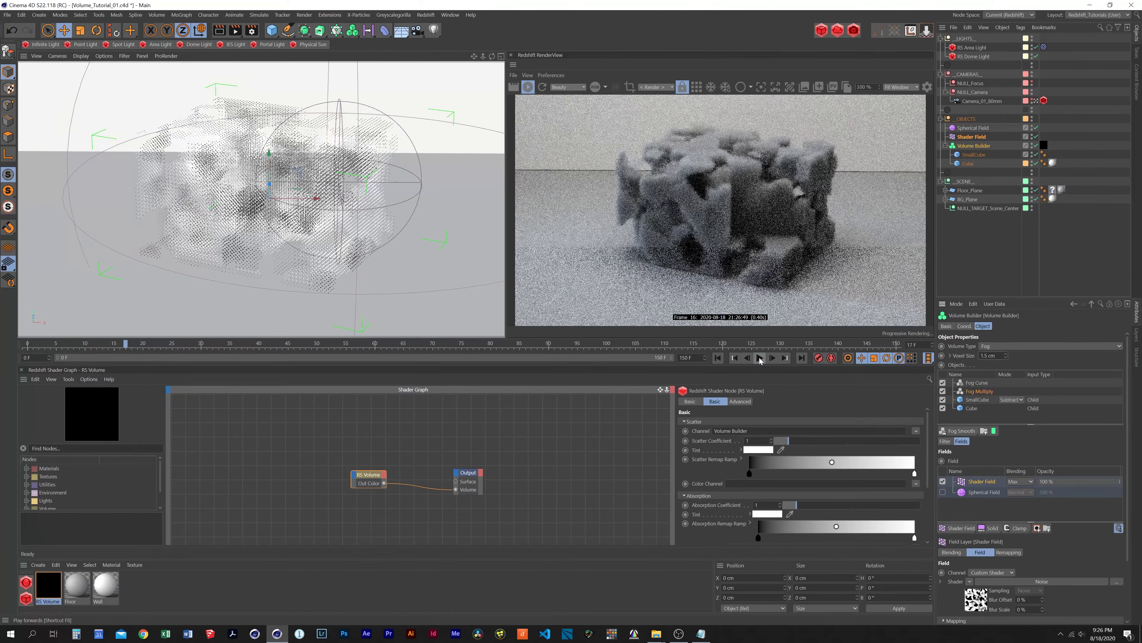
{"action": "key", "text": "F8"}
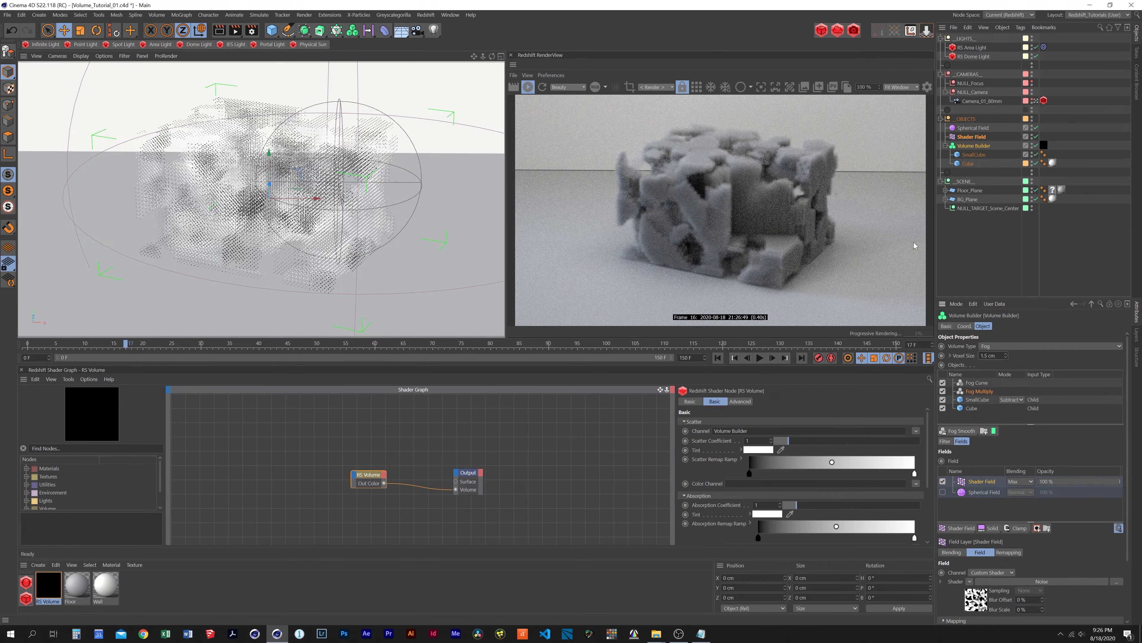
{"action": "left_click", "coordinate": [971, 137]}
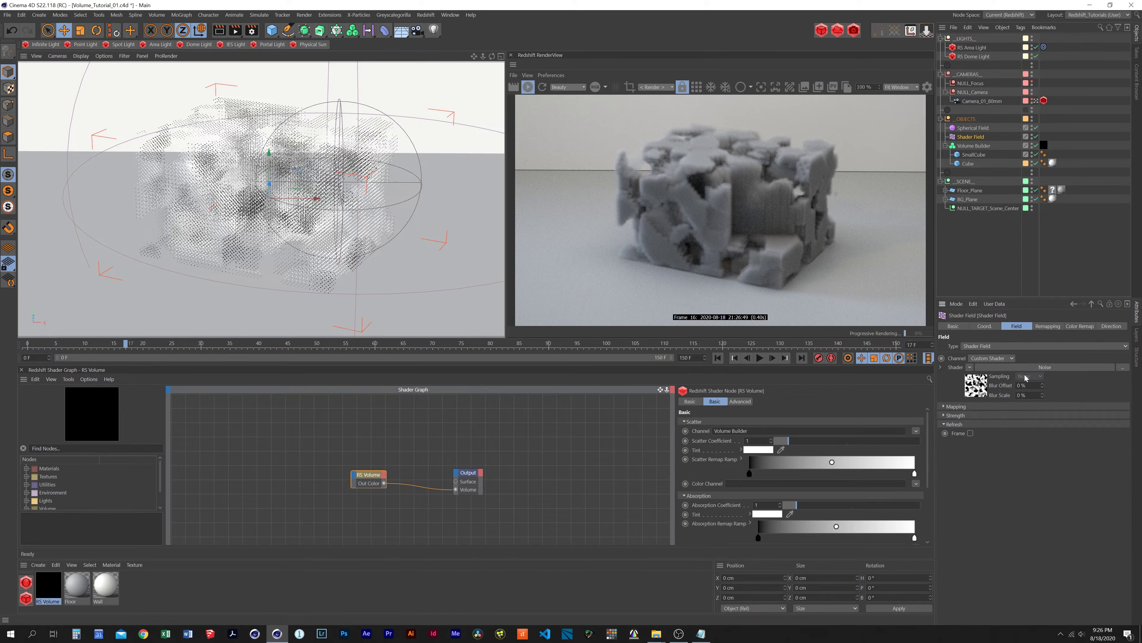
{"action": "left_click", "coordinate": [972, 433]}
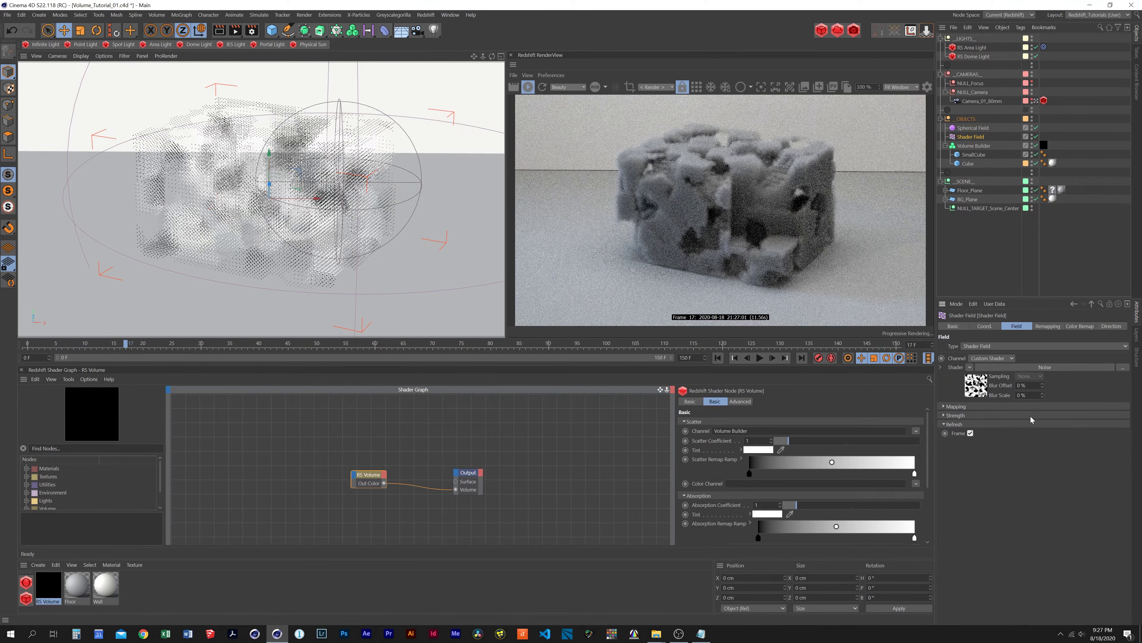
{"action": "left_click", "coordinate": [718, 358]}
{"action": "left_click", "coordinate": [760, 358]}
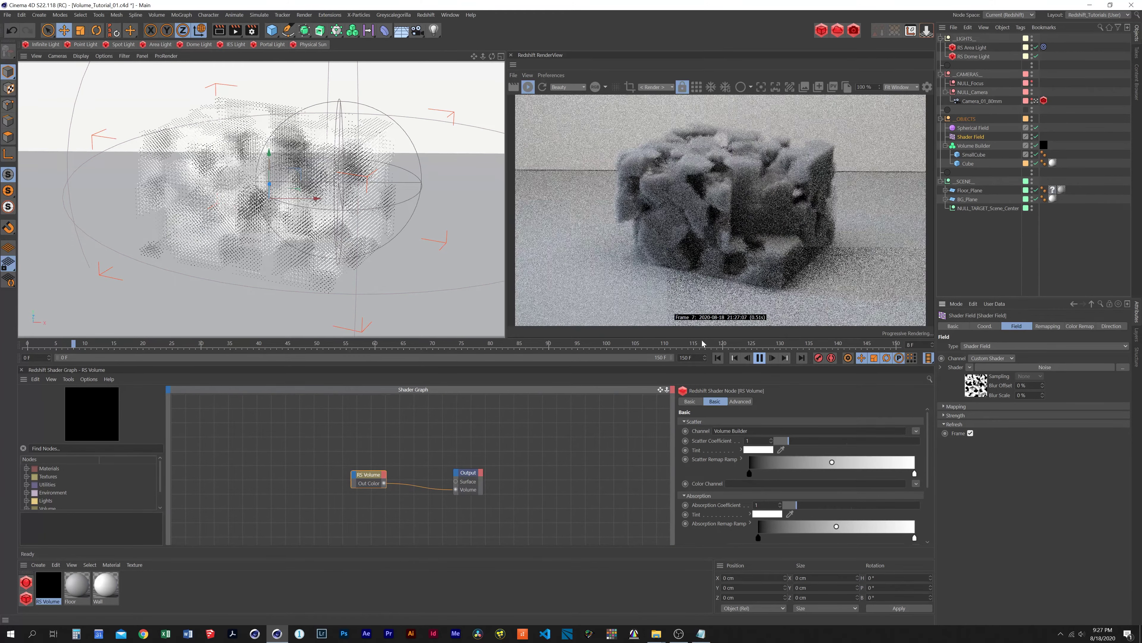
{"action": "left_click", "coordinate": [760, 358]}
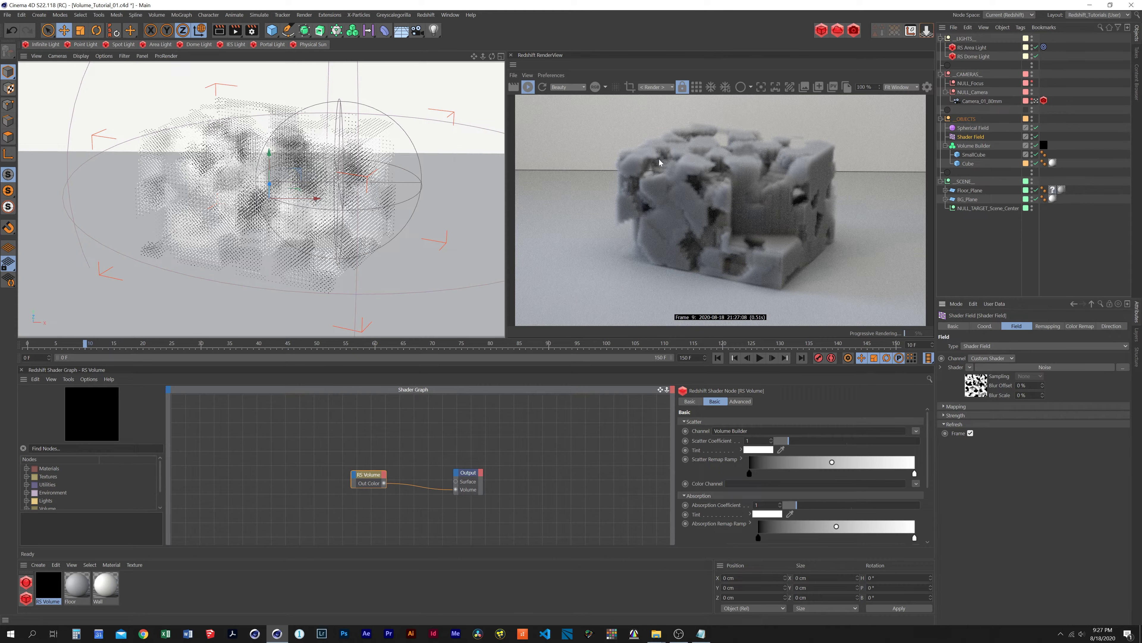
- Set the voxel size to 0.5 cm, add a Fog Smooth filter above Fog Multiply and restart the preview render
{"action": "left_click", "coordinate": [974, 146]}
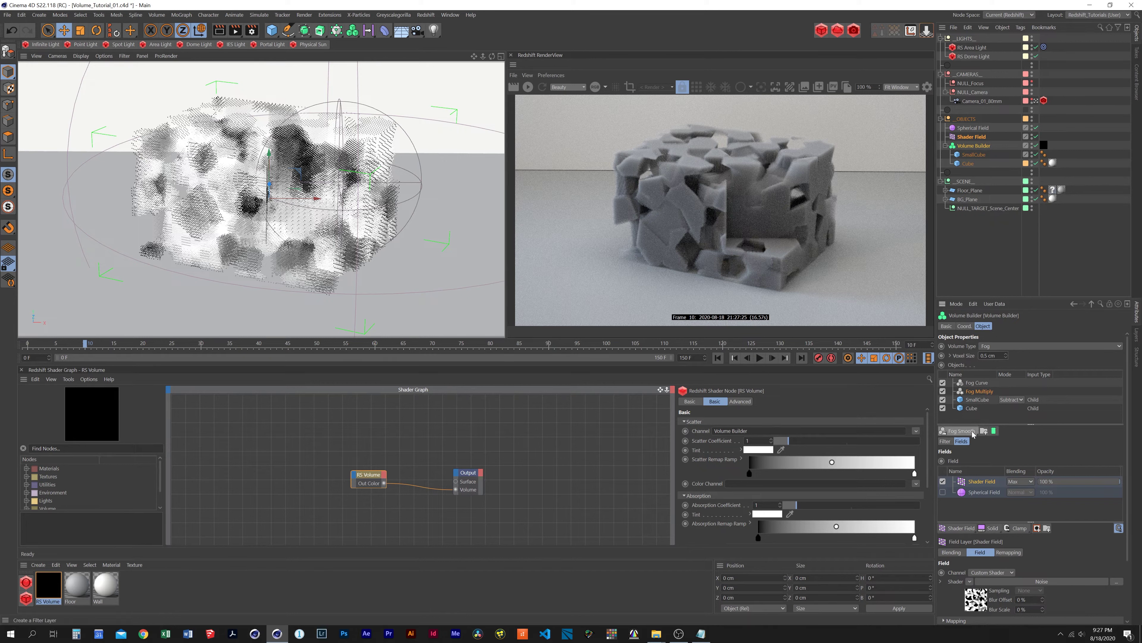
{"action": "left_click", "coordinate": [959, 431]}
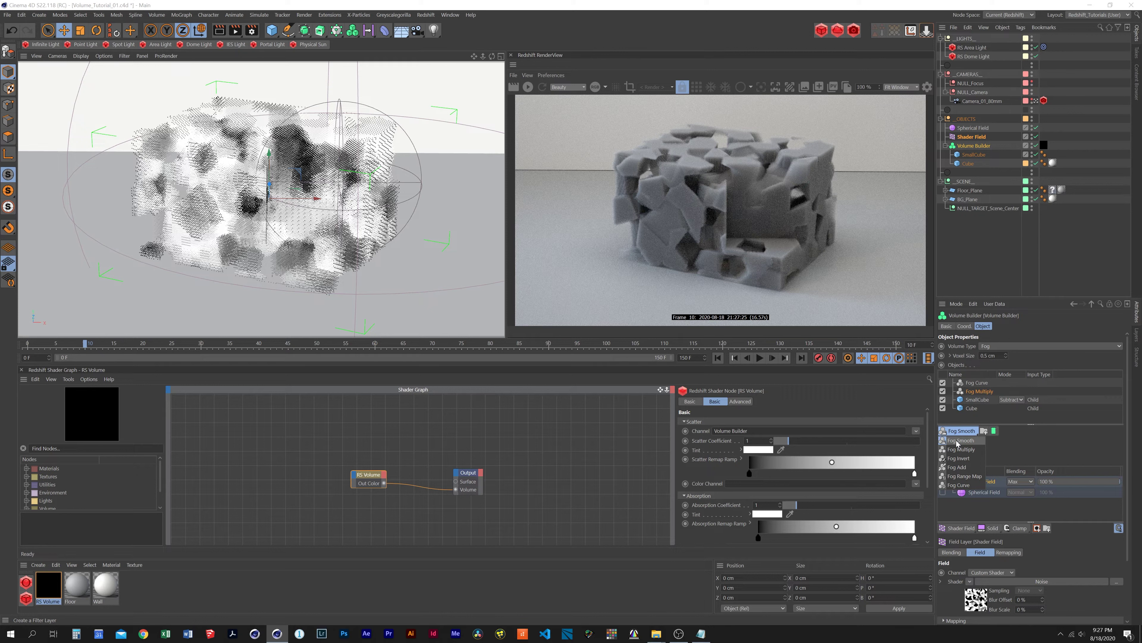
{"action": "left_click", "coordinate": [959, 441]}
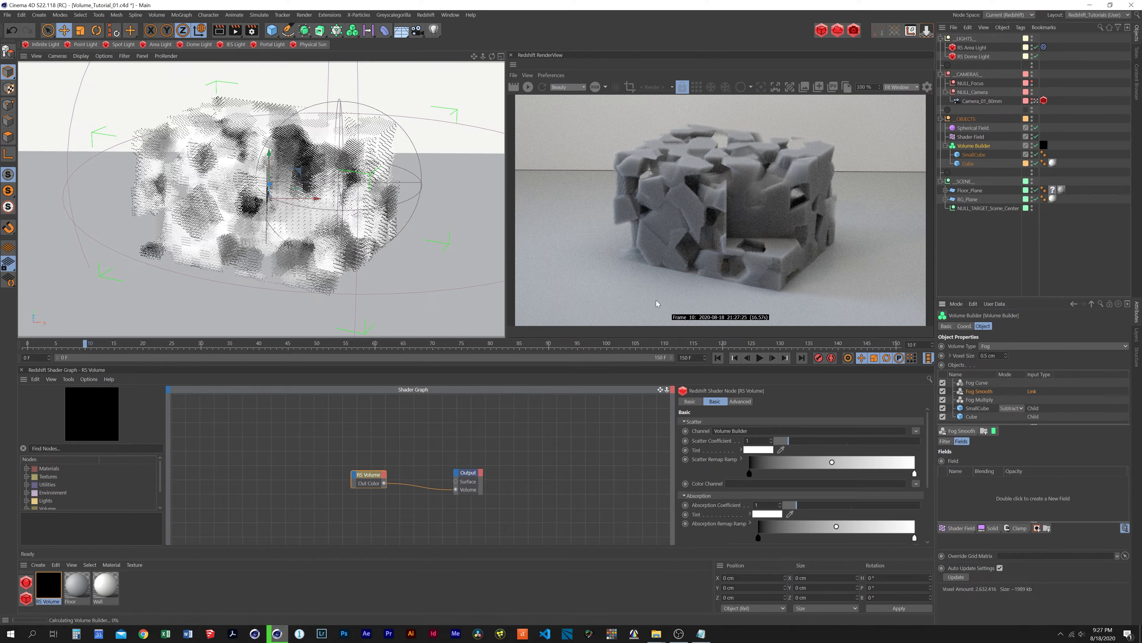
{"action": "left_click", "coordinate": [530, 87]}
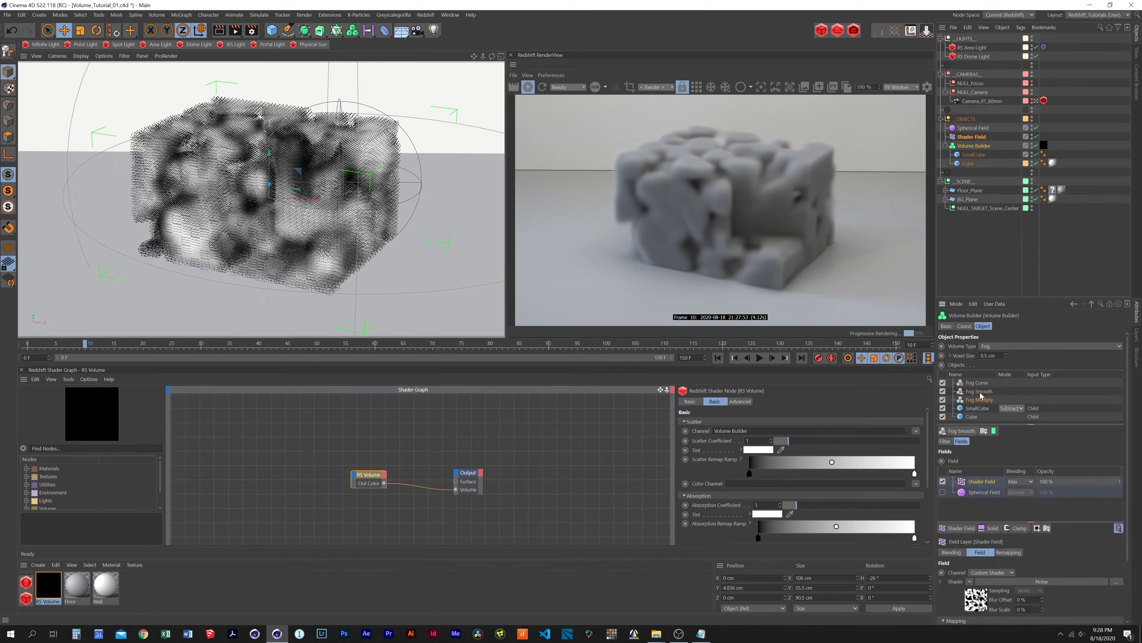
- Show the Fog Smooth filter's settings, keep the Gaussian operator, and set Voxel Distance to 5 and Iterations to 2
{"action": "left_click", "coordinate": [949, 442]}
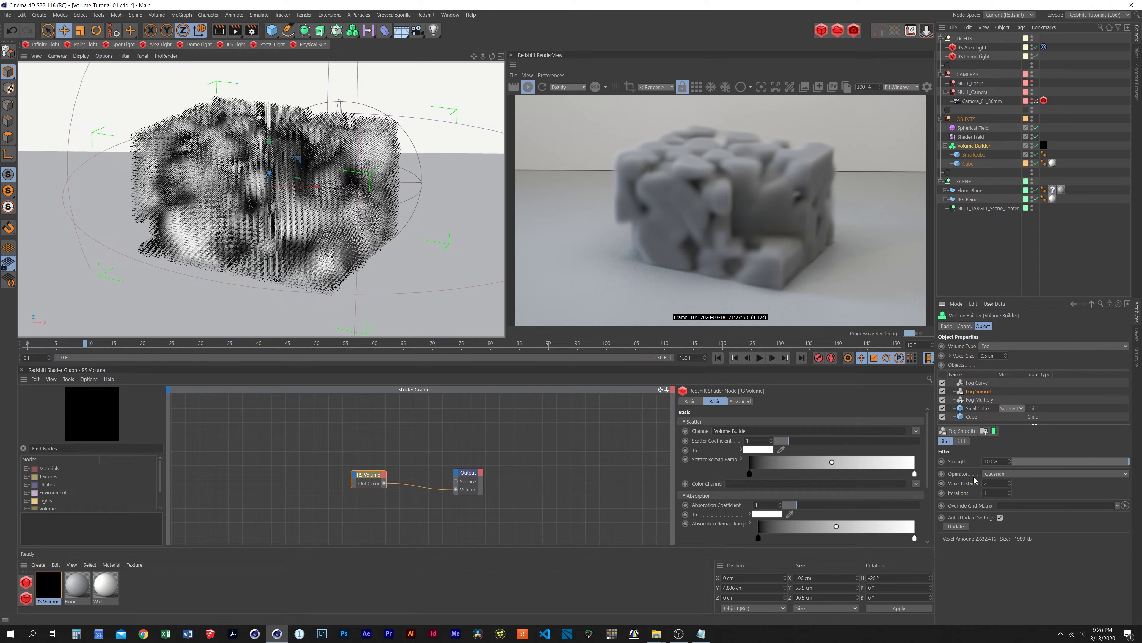
{"action": "left_click", "coordinate": [1017, 474]}
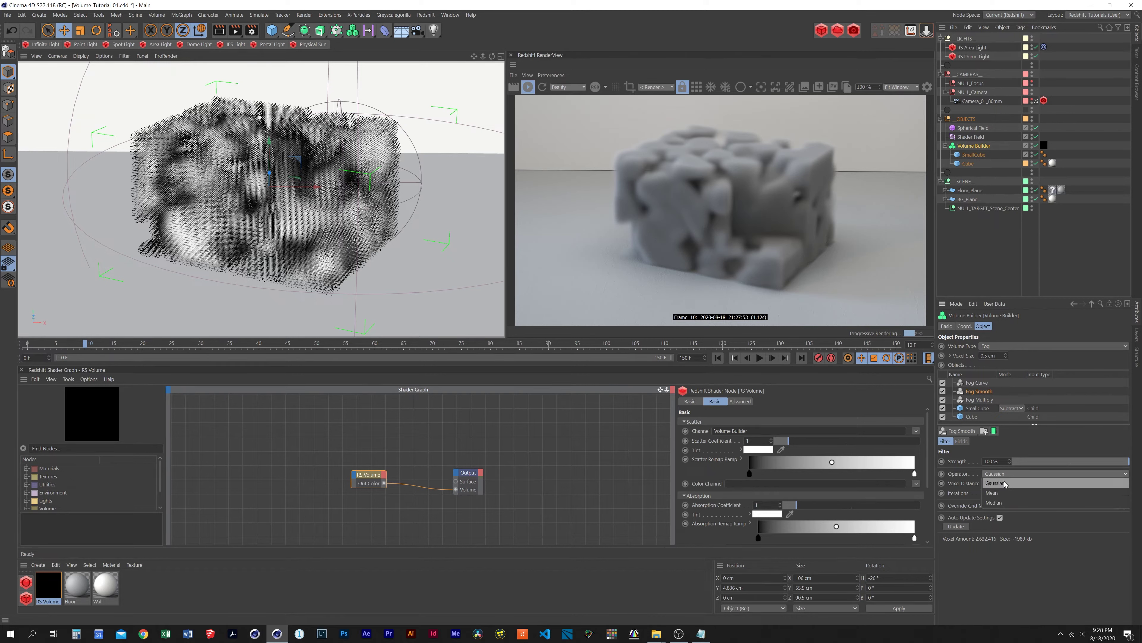
{"action": "left_click", "coordinate": [1006, 483]}
{"action": "left_click", "coordinate": [992, 483]}
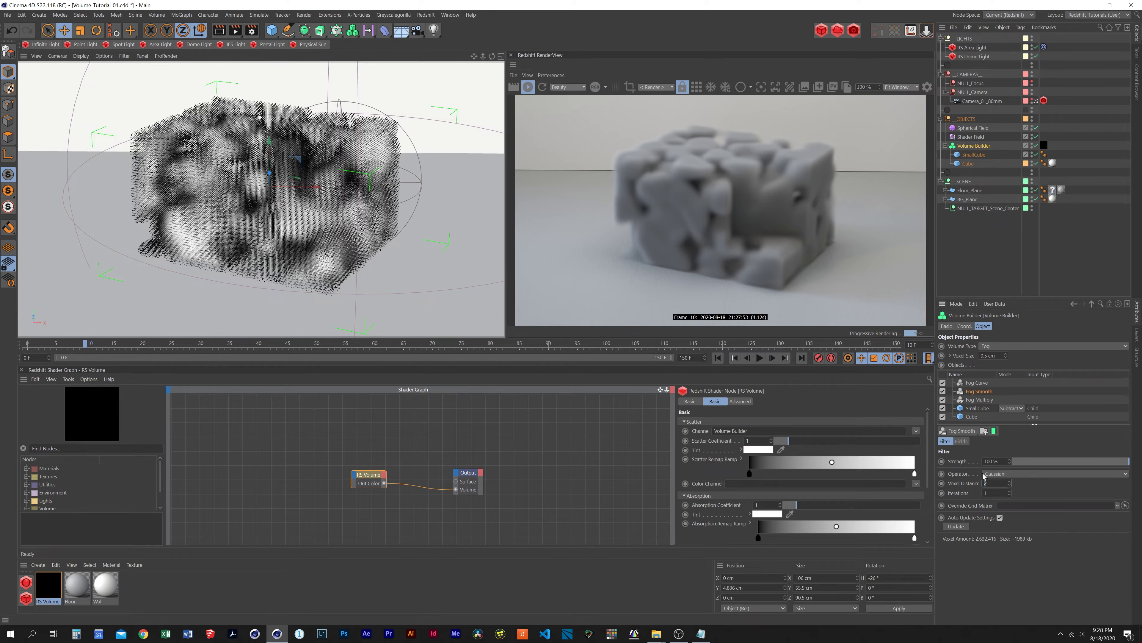
{"action": "type", "text": "5"}
{"action": "key", "text": "Return"}
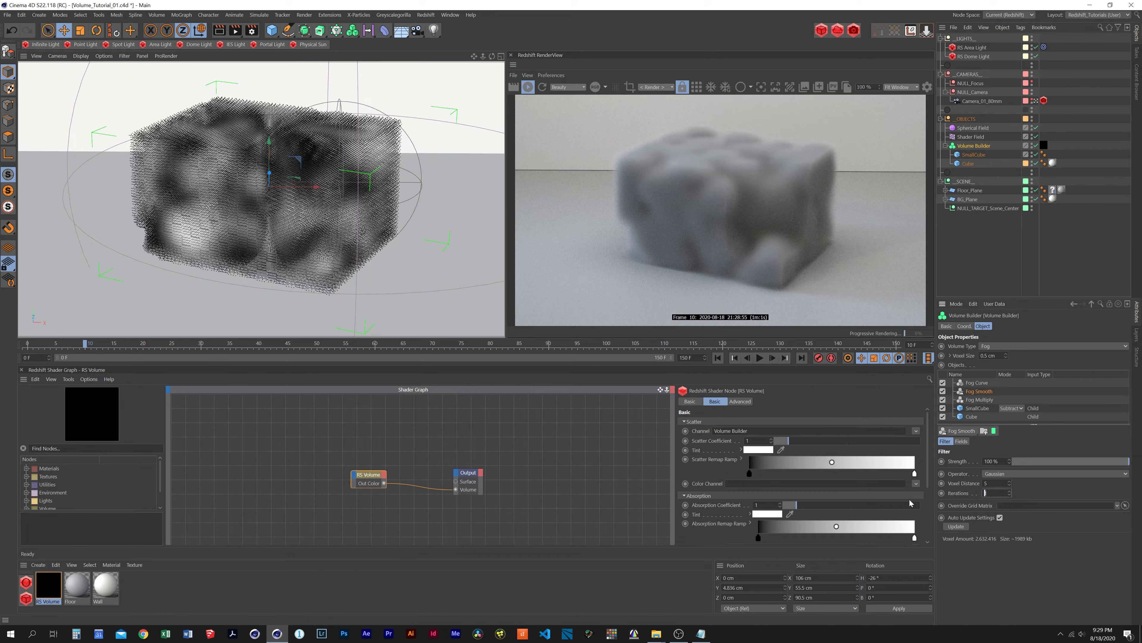
{"action": "type", "text": "2"}
{"action": "key", "text": "Return"}
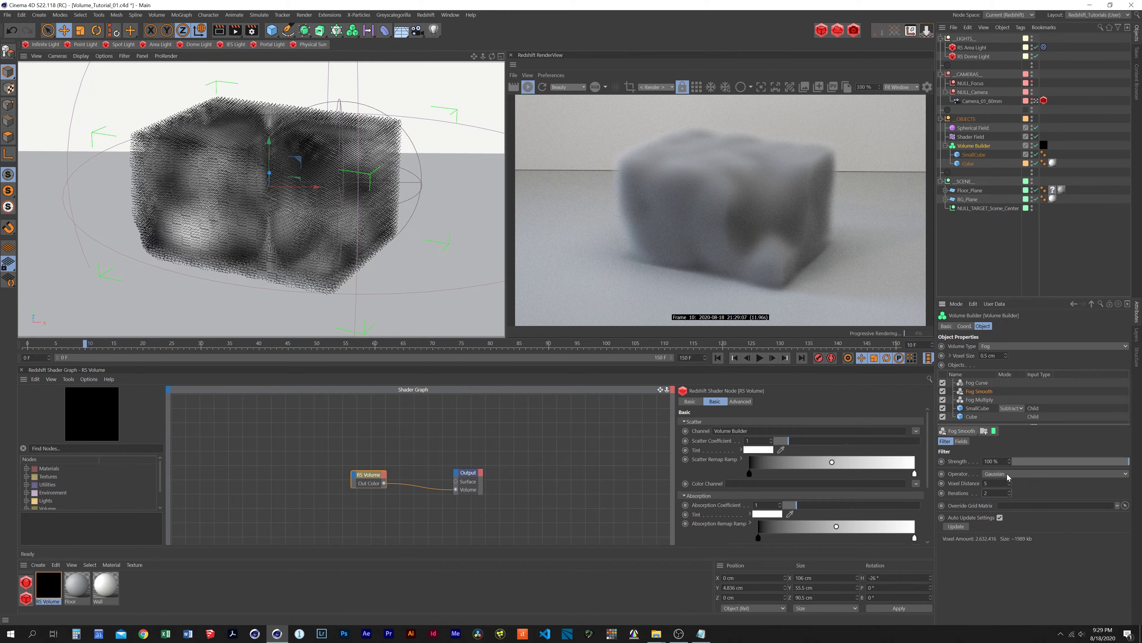
- Return Fog Smooth's Voxel Distance to 2 and its Iterations to 1
{"action": "key", "text": "Tab"}
{"action": "type", "text": "2"}
{"action": "left_click", "coordinate": [1010, 493]}
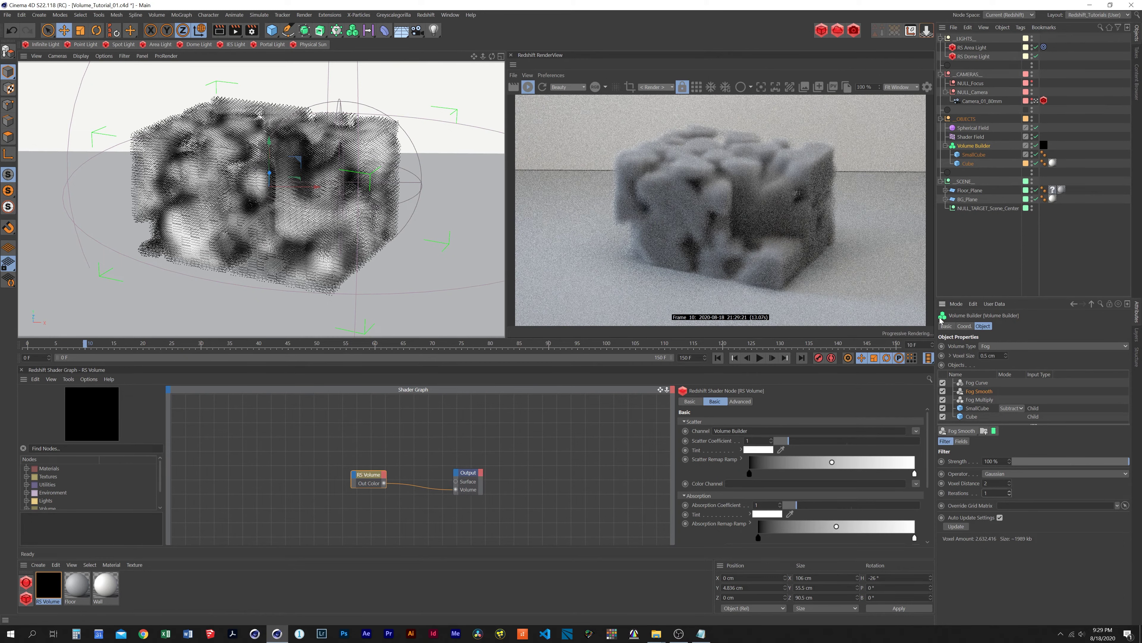
- Switch the Fog Smooth operator to Mean
{"action": "left_click", "coordinate": [1011, 474]}
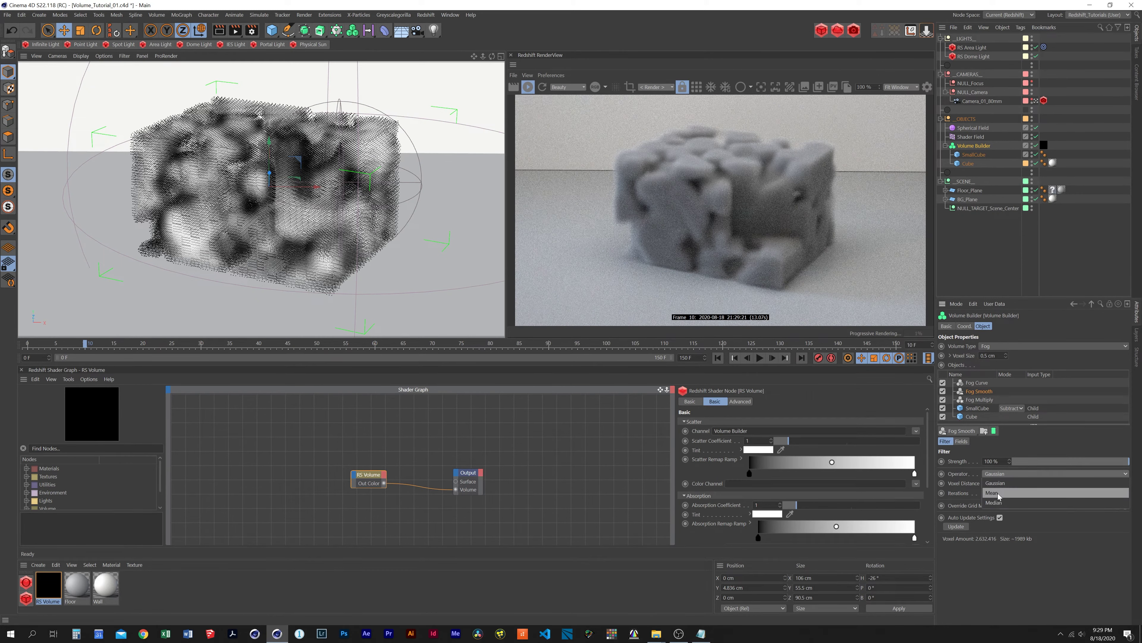
{"action": "left_click", "coordinate": [1012, 493]}
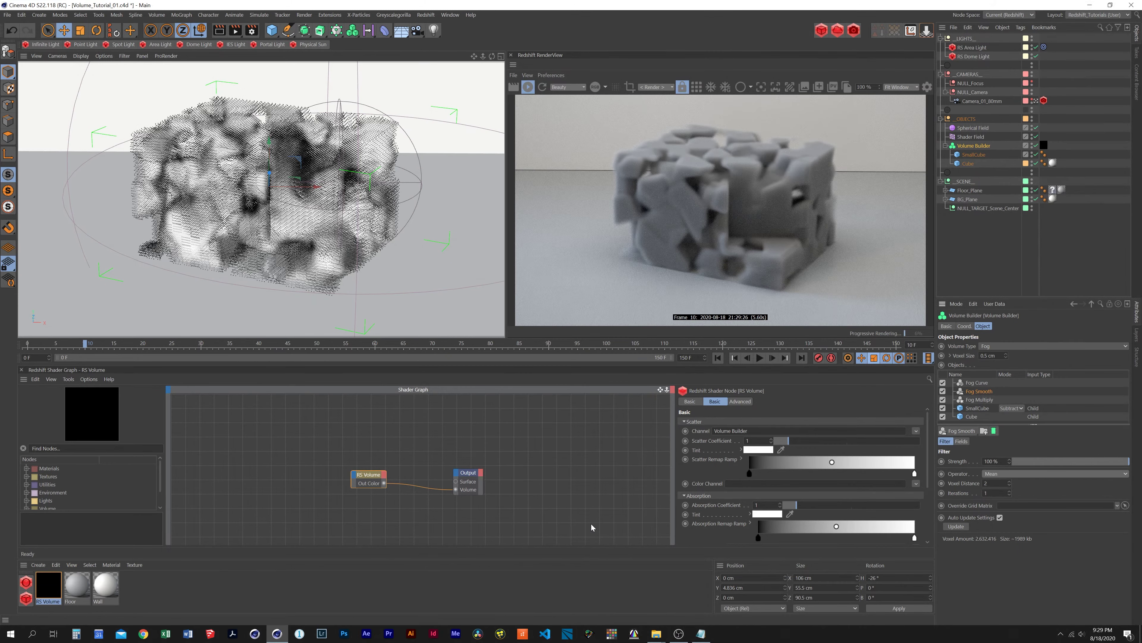
{"action": "left_click", "coordinate": [1019, 474]}
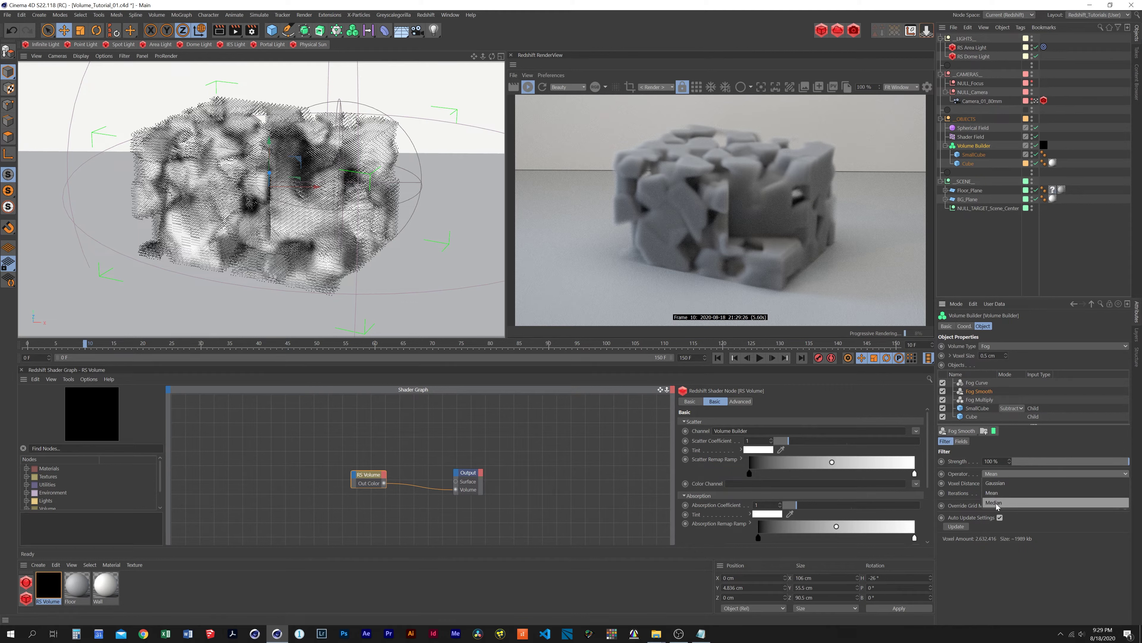
{"action": "key", "text": "Escape"}
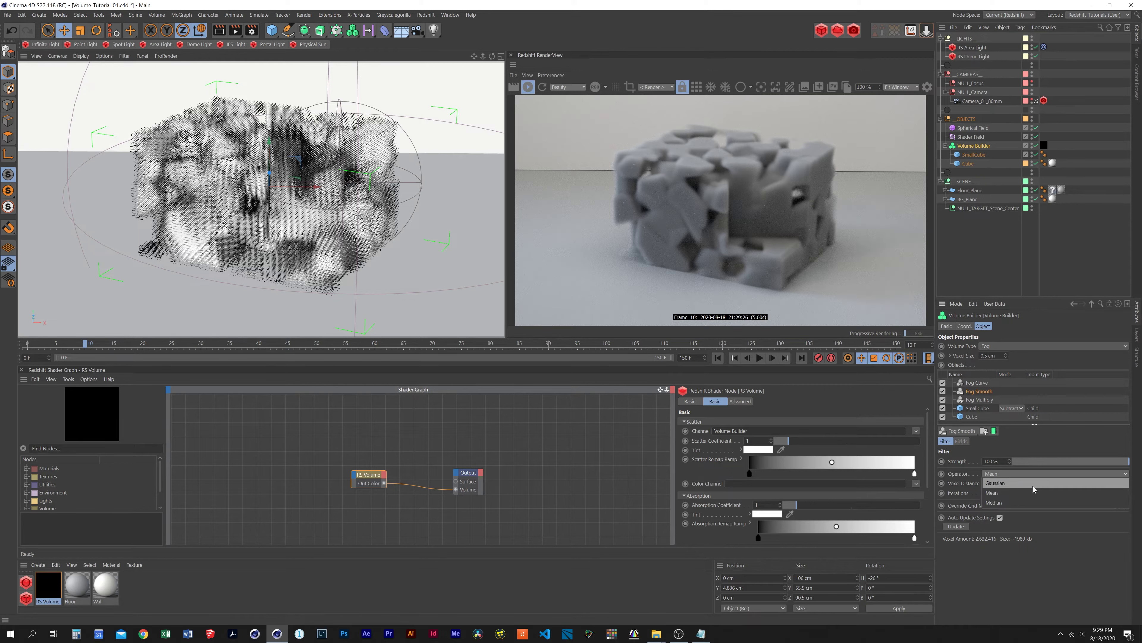
- Turn off Fog Smooth, change its operator to Median and turn the filter back on to compare
{"action": "left_click", "coordinate": [943, 391]}
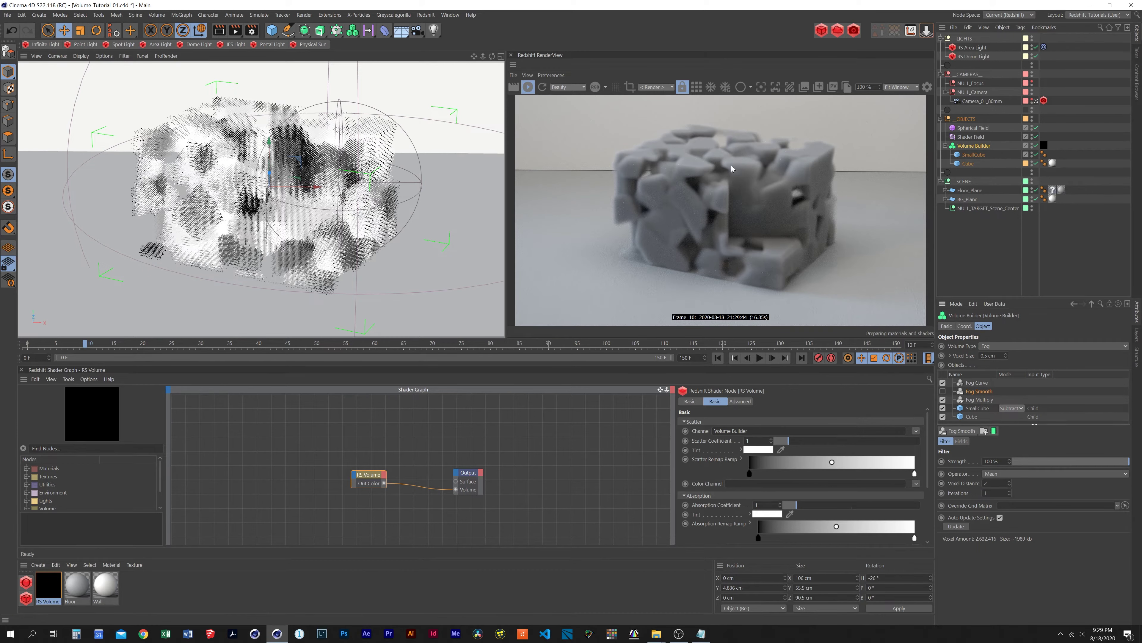
{"action": "left_click", "coordinate": [1013, 475]}
{"action": "left_click", "coordinate": [998, 505]}
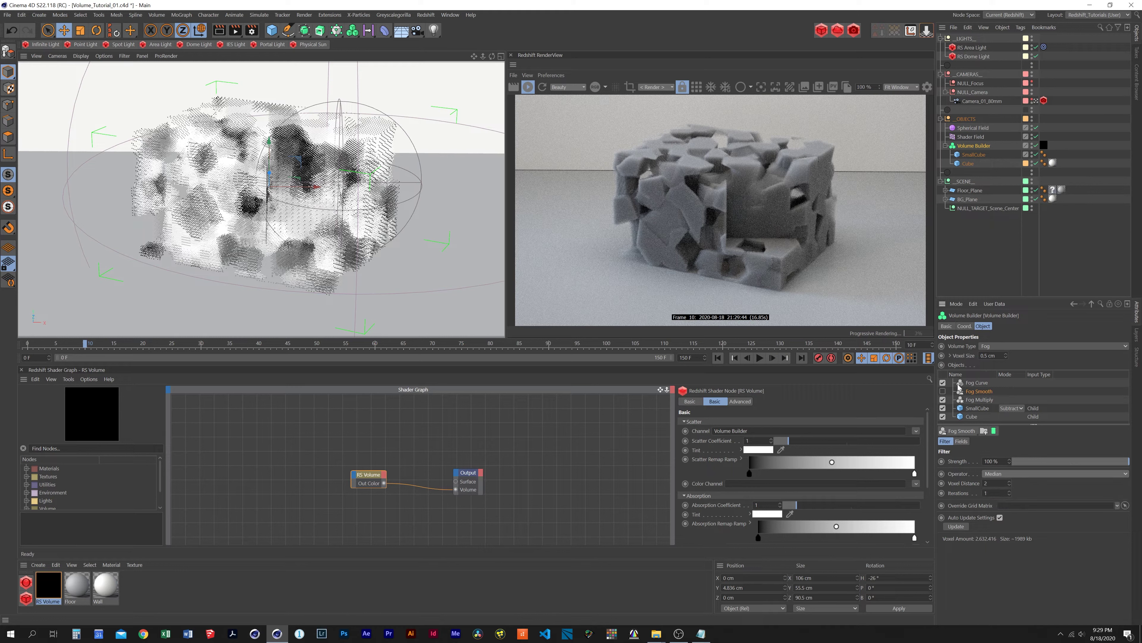
{"action": "left_click", "coordinate": [943, 391]}
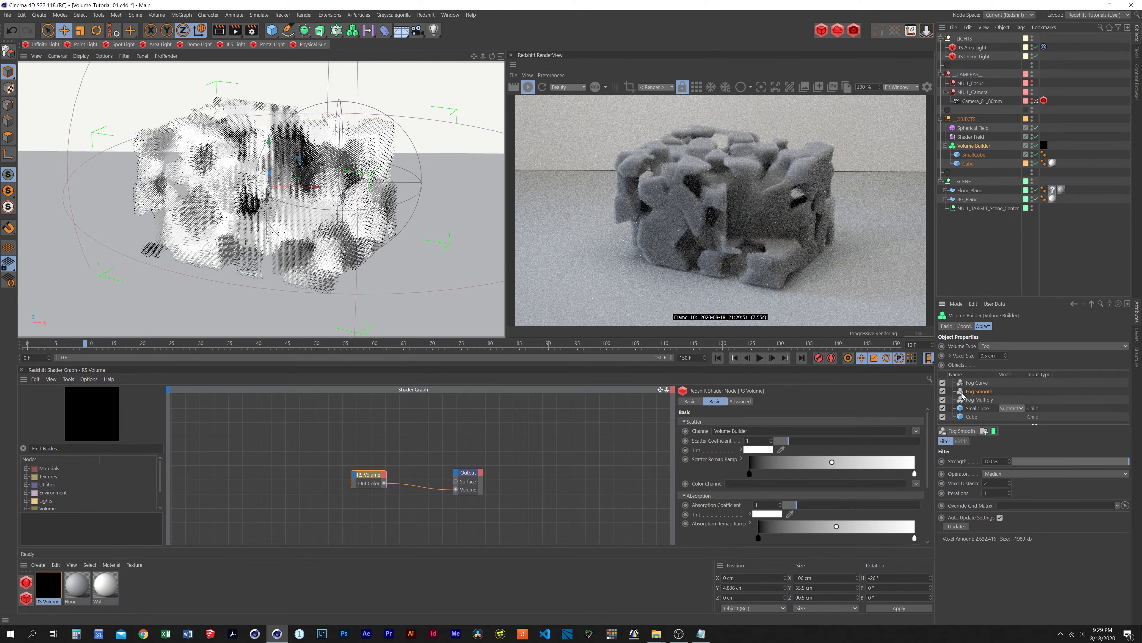
- Disable the Fog Multiply filter and set Fog Smooth's Voxel Distance to 5
{"action": "left_click", "coordinate": [943, 400]}
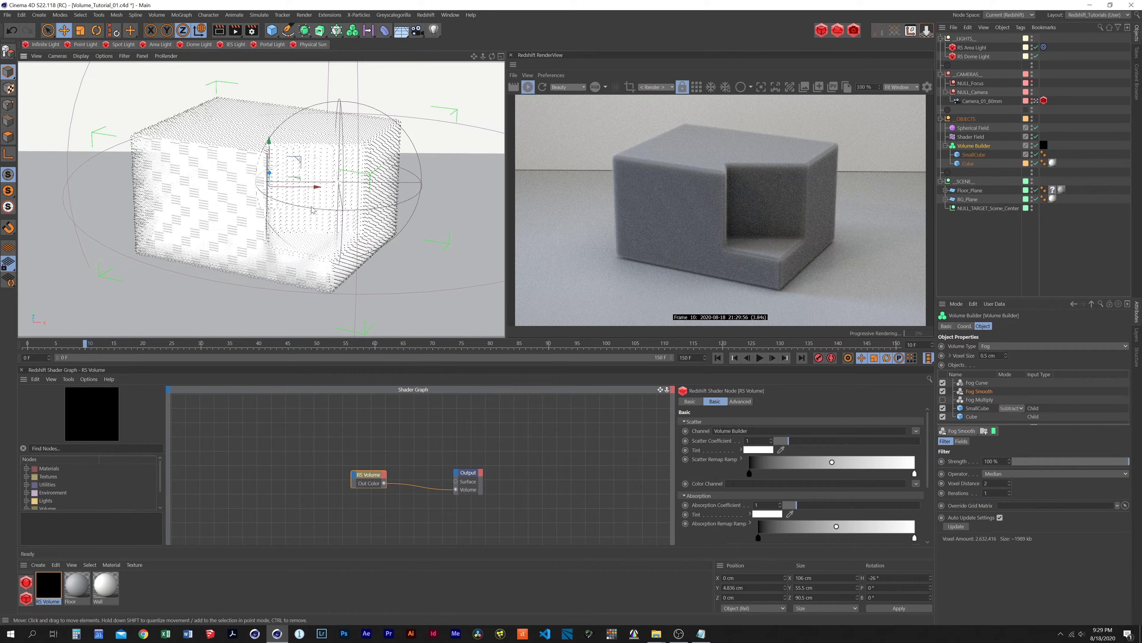
{"action": "left_click_drag", "start_coordinate": [312, 209], "coordinate": [352, 198], "text": "alt"}
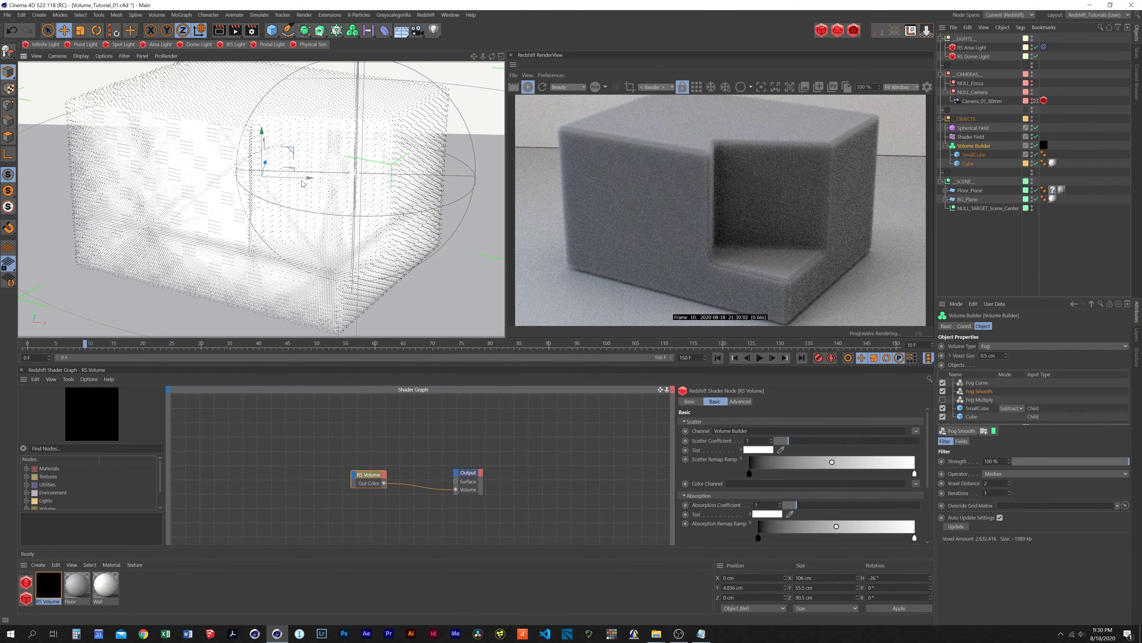
{"action": "left_click_drag", "start_coordinate": [297, 200], "coordinate": [293, 208], "text": "alt"}
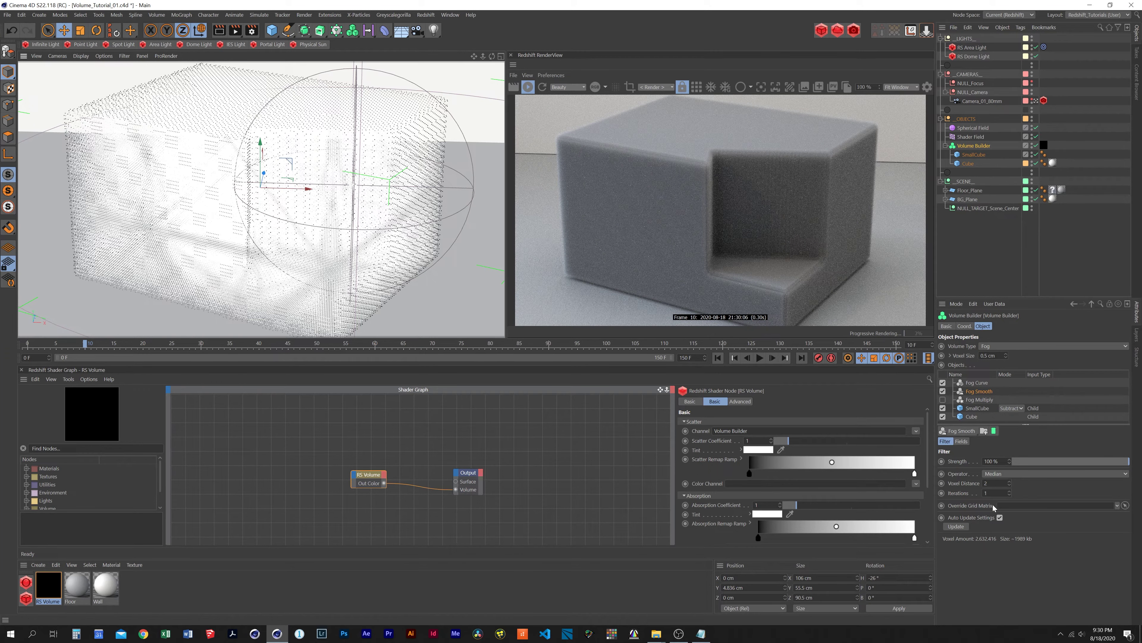
{"action": "left_click", "coordinate": [985, 483]}
{"action": "type", "text": "5"}
{"action": "key", "text": "Return"}
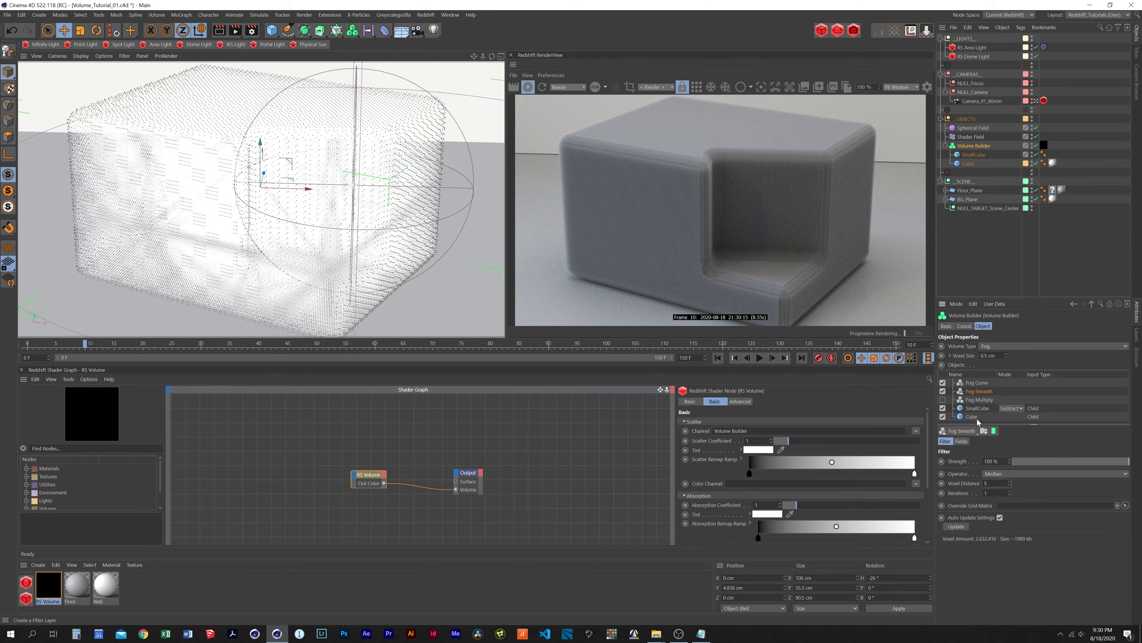
- Add a second Fog Smooth filter above the first one and set its operator to Mean
{"action": "left_click", "coordinate": [960, 431]}
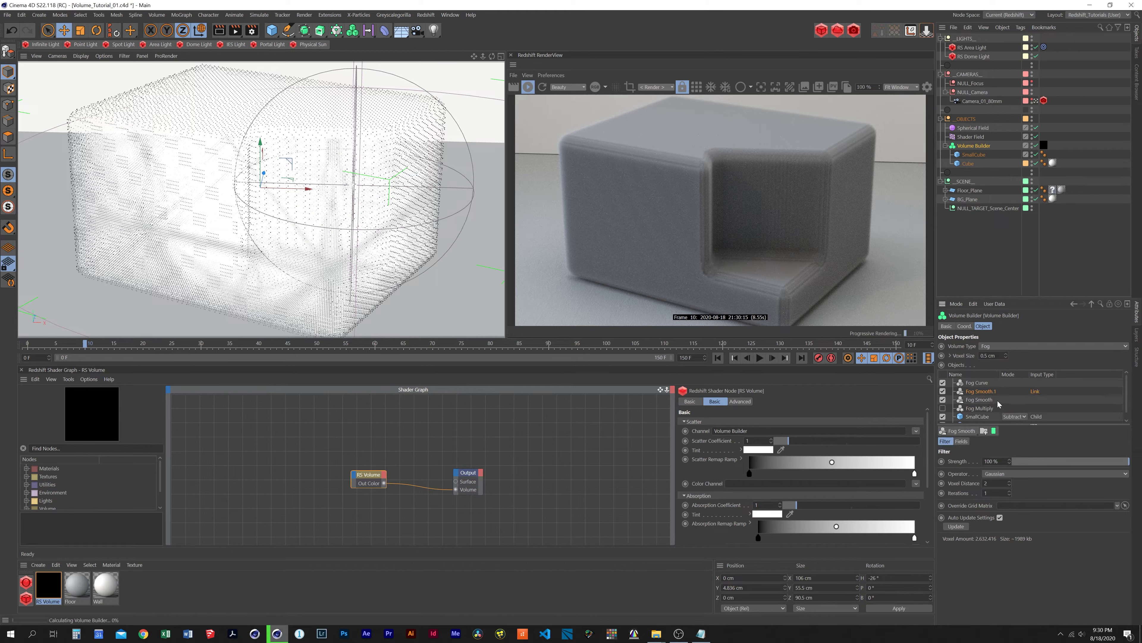
{"action": "left_click", "coordinate": [1003, 473]}
{"action": "left_click", "coordinate": [1003, 489]}
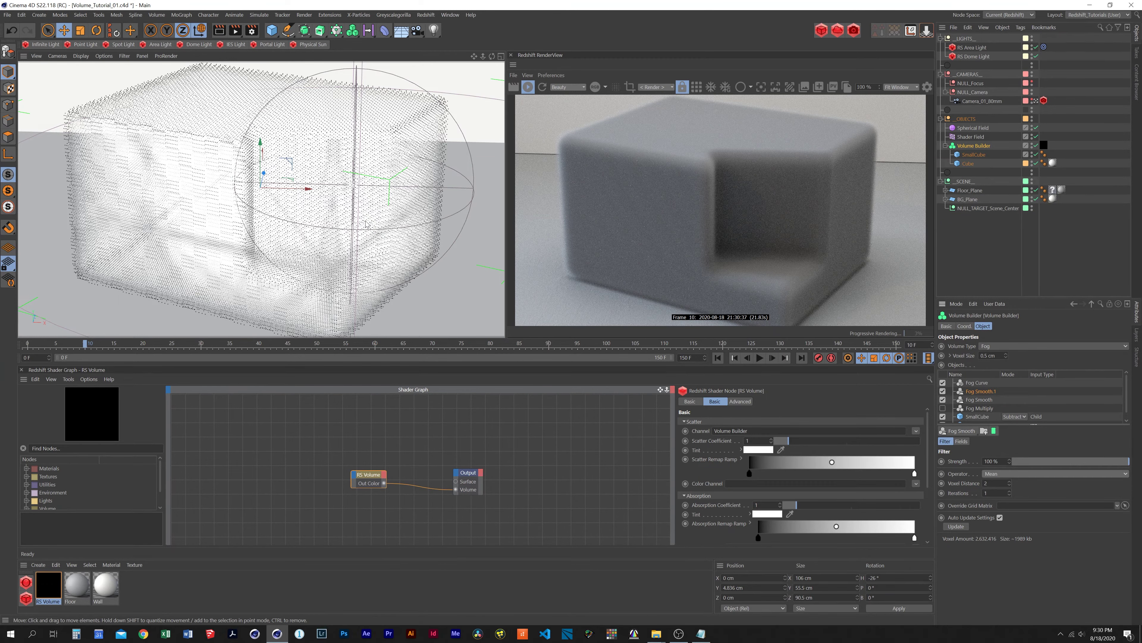
{"action": "left_click_drag", "start_coordinate": [364, 227], "coordinate": [322, 218]}
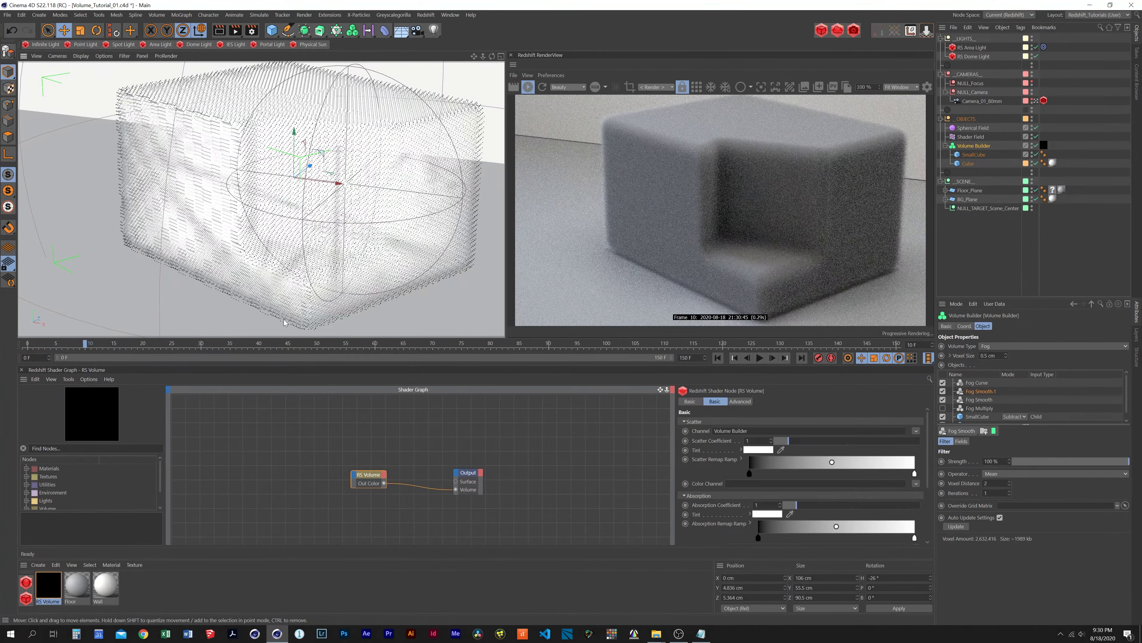
- Disable both Fog Smooth filters in the Volume Builder's object list
{"action": "left_click", "coordinate": [943, 399]}
{"action": "left_click", "coordinate": [943, 391]}
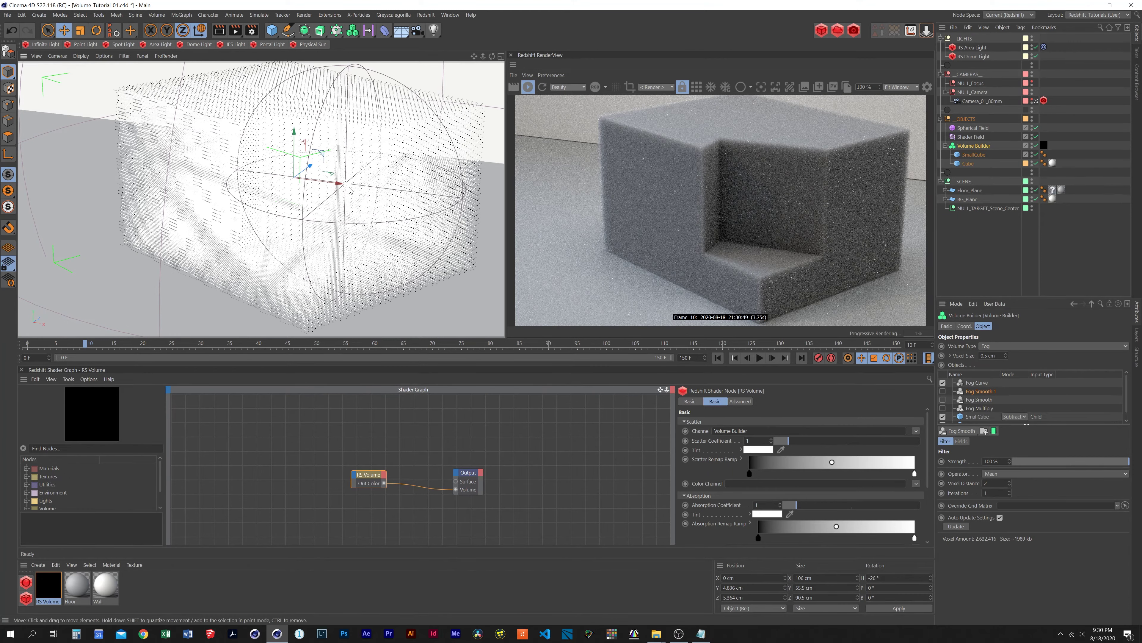
{"action": "scroll", "coordinate": [350, 190], "scroll_direction": "down", "scroll_amount": 3}
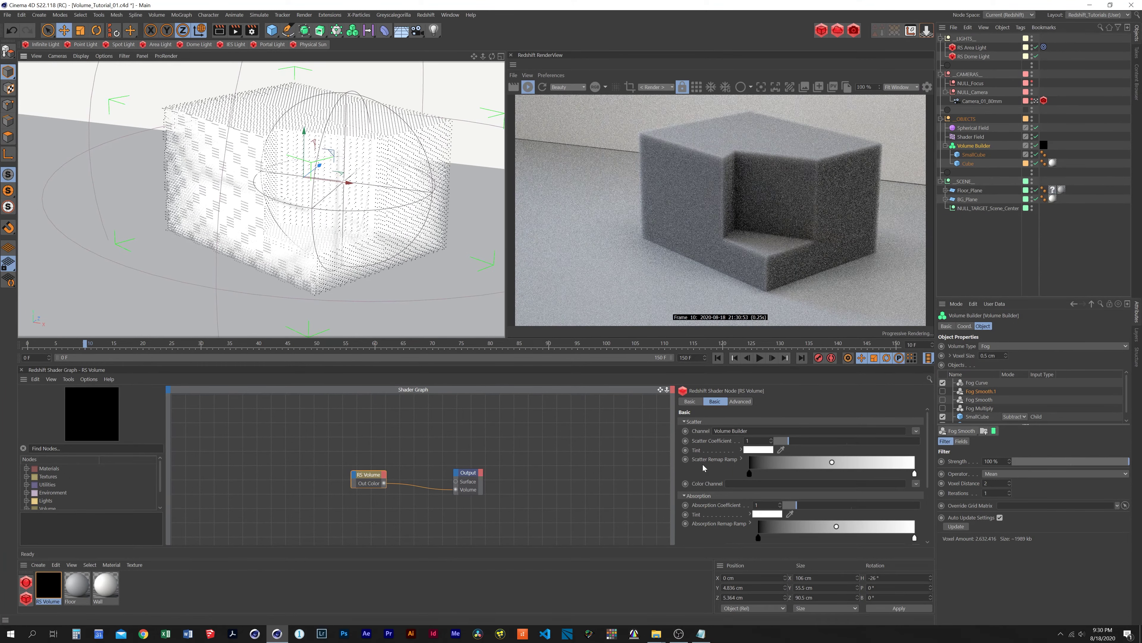
- Set the RS Volume material's Scatter Coefficient to about 2.19 and its Absorption Coefficient to about 0.37
{"action": "left_click_drag", "start_coordinate": [387, 471], "coordinate": [389, 468]}
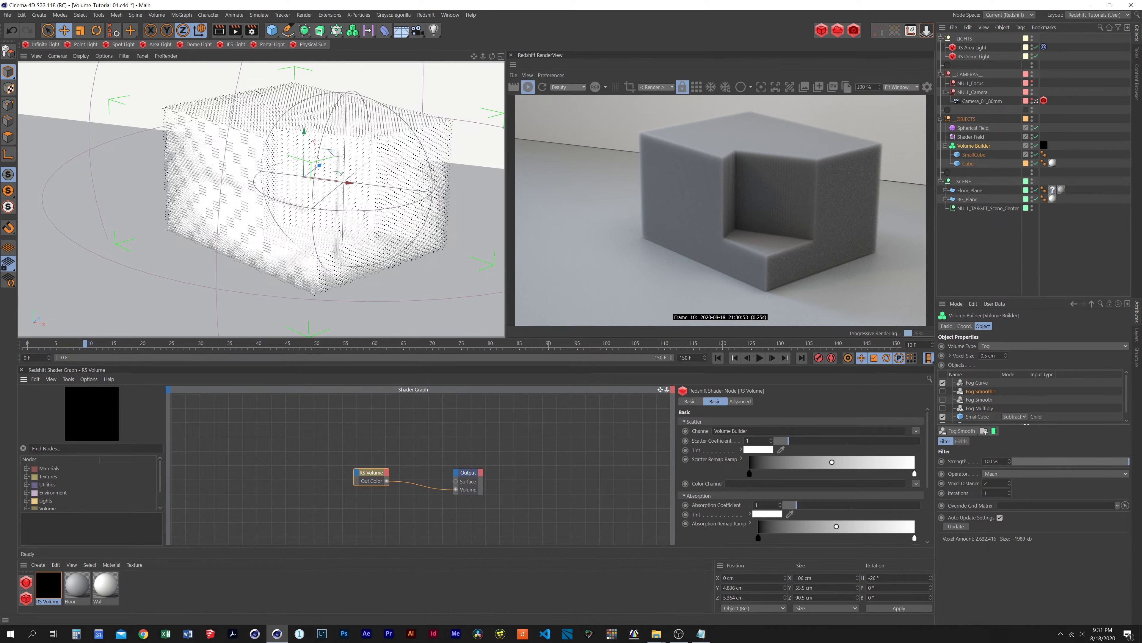
{"action": "left_click_drag", "start_coordinate": [790, 444], "coordinate": [807, 445]}
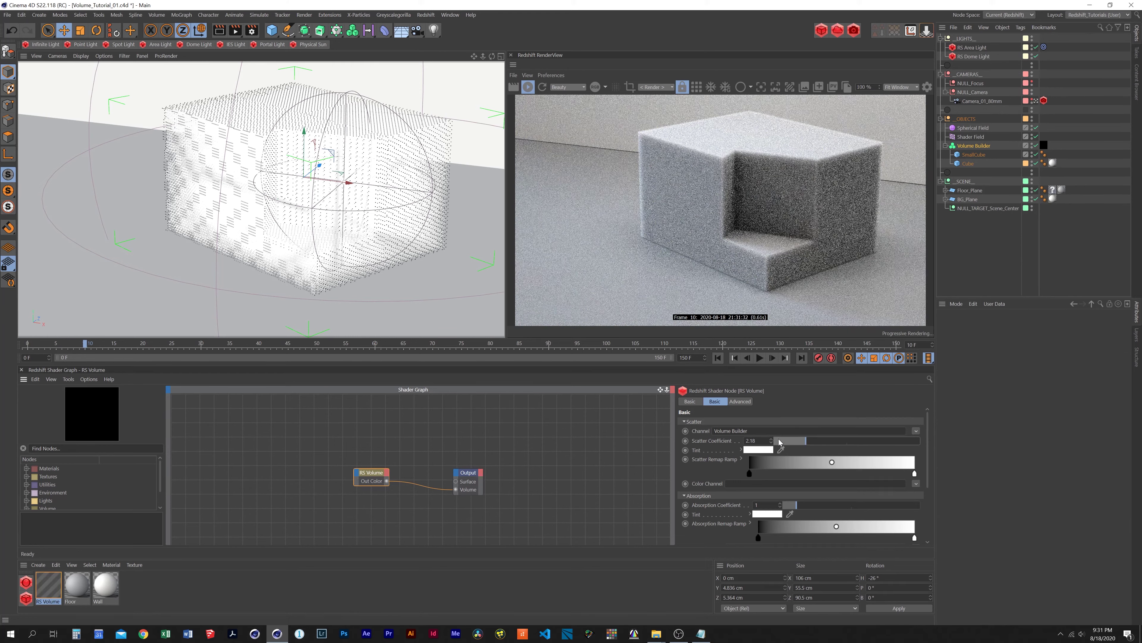
{"action": "left_click_drag", "start_coordinate": [797, 507], "coordinate": [785, 510]}
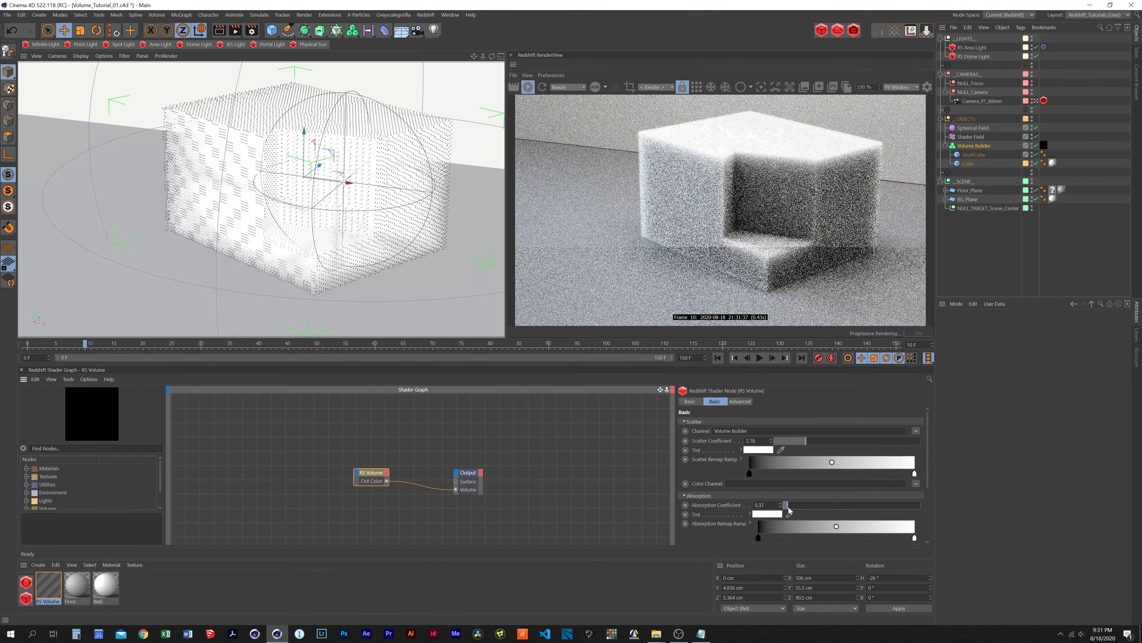
- Lower the RS Volume's Scatter Coefficient to about 0.14 and its Absorption Coefficient to about 0.05
{"action": "left_click_drag", "start_coordinate": [806, 444], "coordinate": [777, 445]}
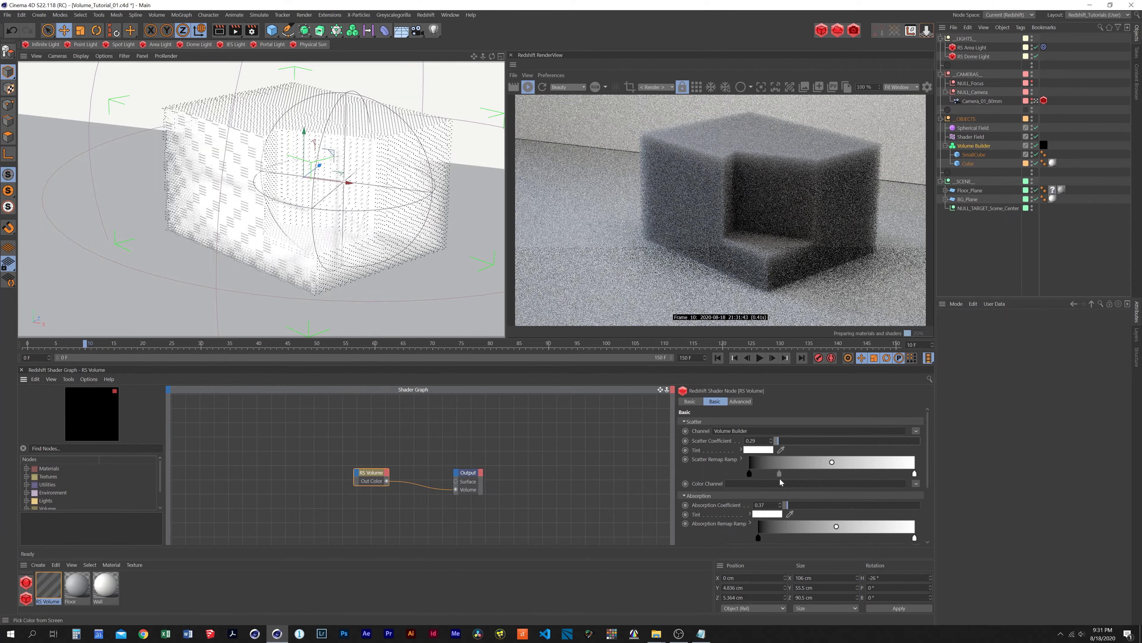
{"action": "left_click_drag", "start_coordinate": [786, 505], "coordinate": [786, 509]}
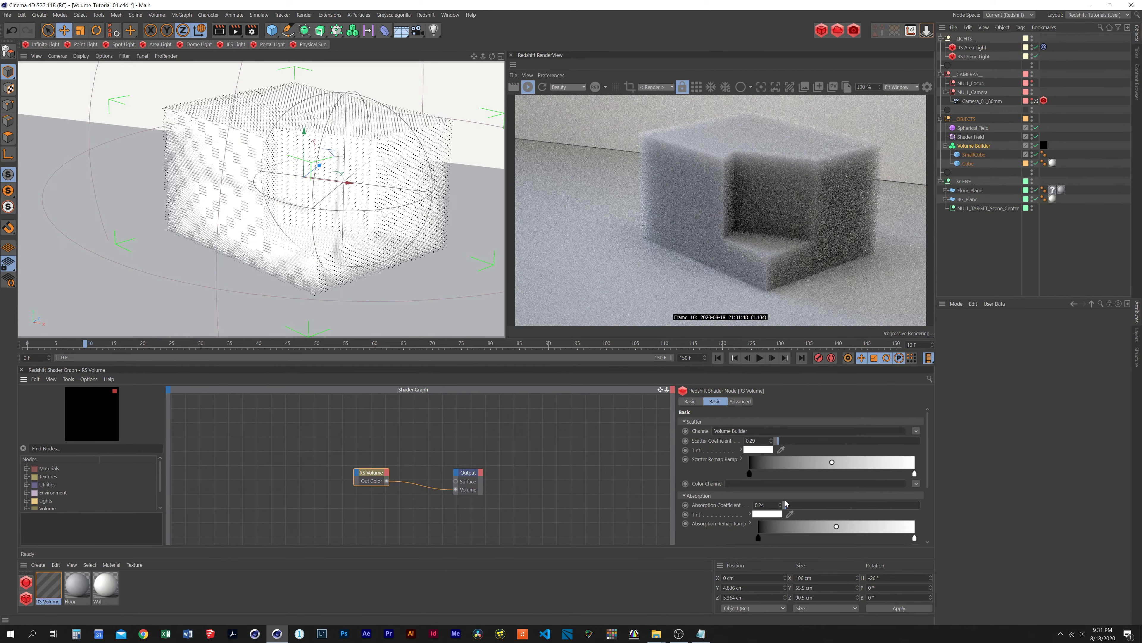
{"action": "left_click_drag", "start_coordinate": [777, 441], "coordinate": [775, 441]}
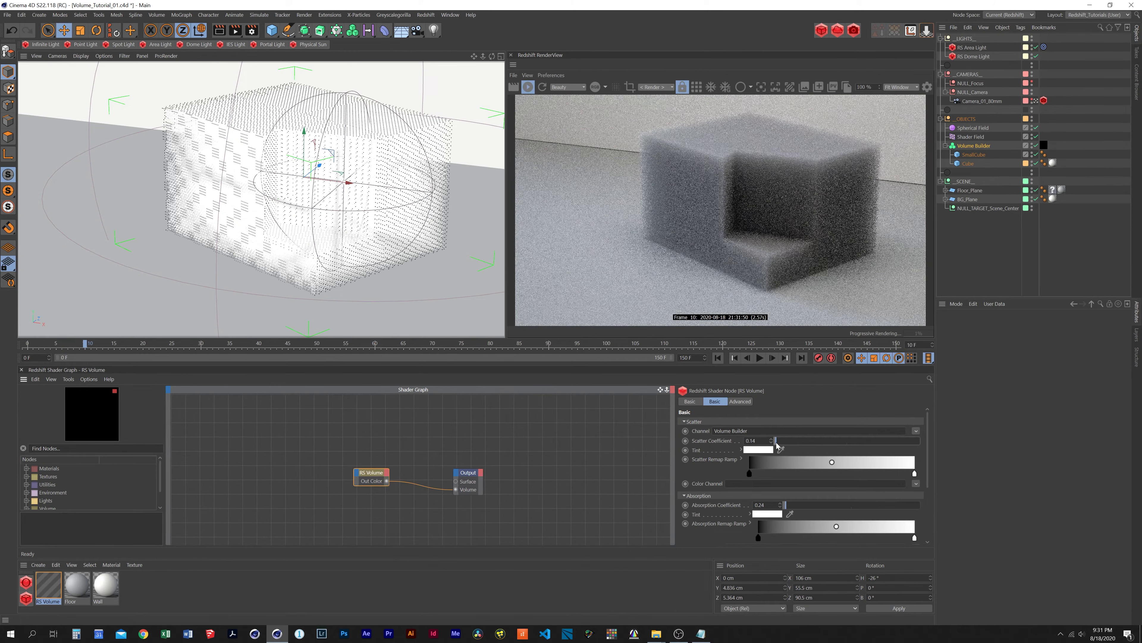
{"action": "left_click_drag", "start_coordinate": [786, 508], "coordinate": [784, 509]}
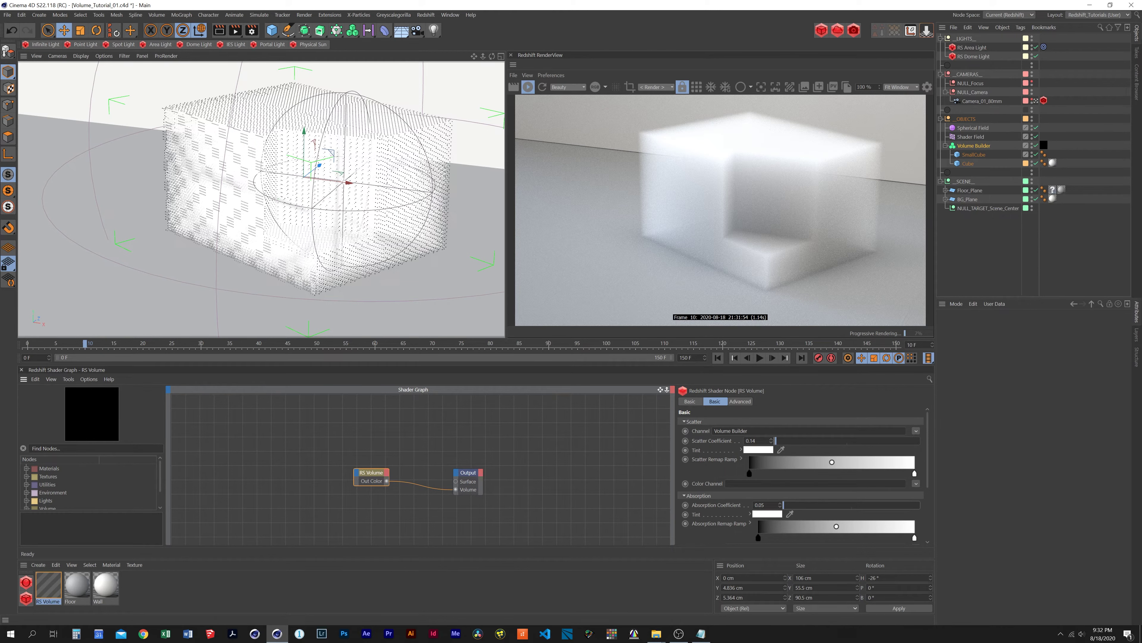
- Rebalance the RS Volume for a brighter look, with Scatter Coefficient about 1.39 and Absorption Coefficient about 0.11
{"action": "left_click_drag", "start_coordinate": [771, 440], "coordinate": [772, 432]}
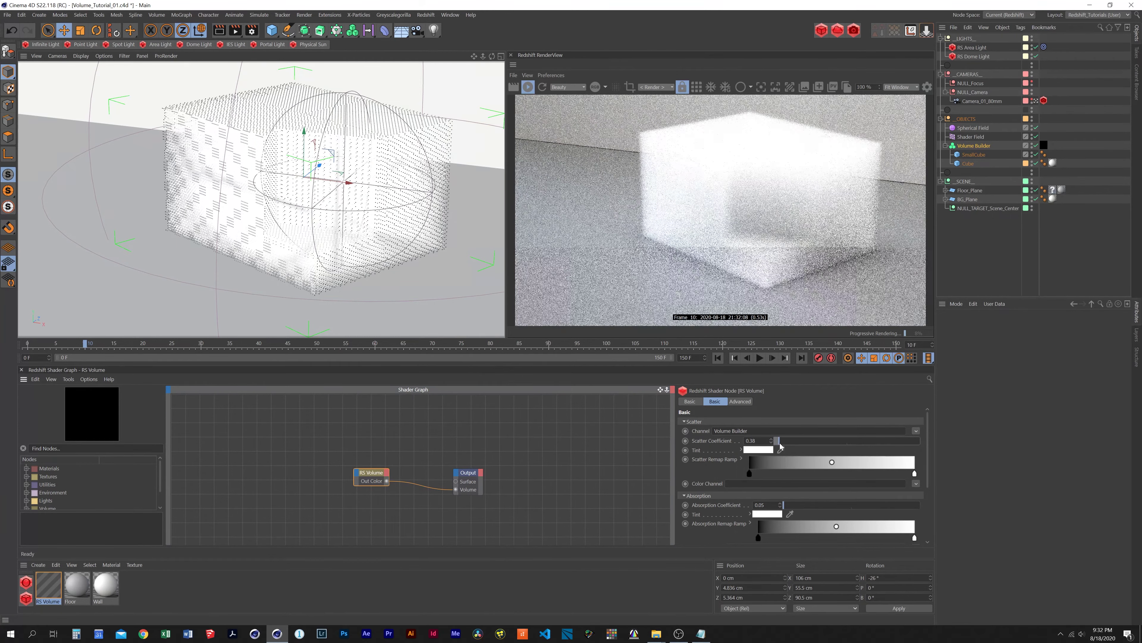
{"action": "left_click_drag", "start_coordinate": [787, 509], "coordinate": [784, 509]}
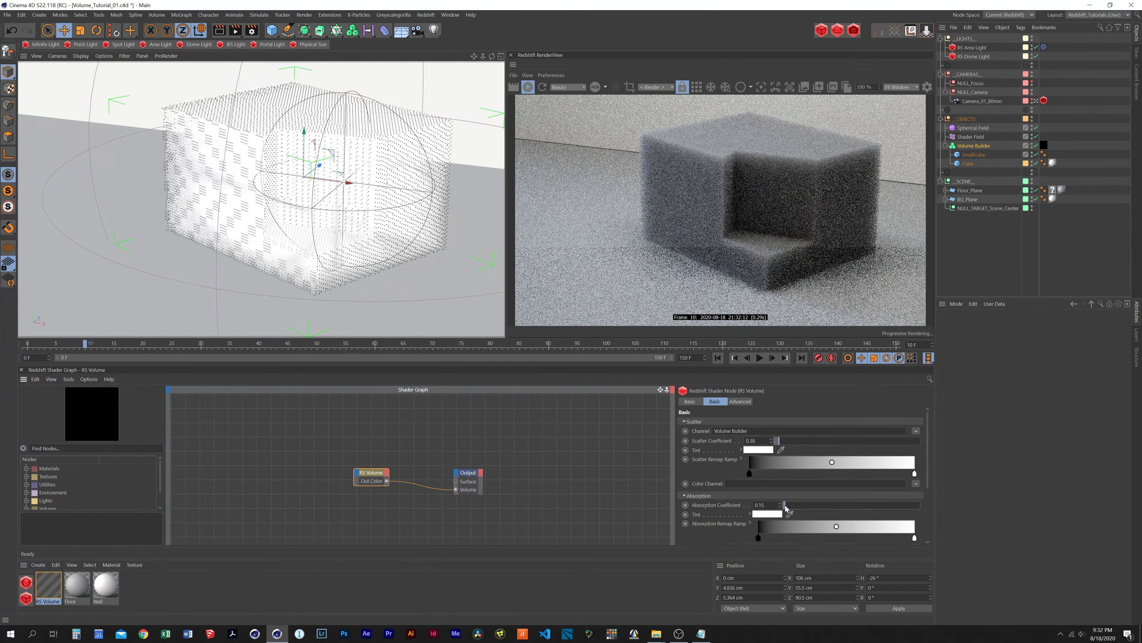
{"action": "left_click_drag", "start_coordinate": [779, 441], "coordinate": [781, 441]}
{"action": "left_click_drag", "start_coordinate": [785, 505], "coordinate": [783, 510]}
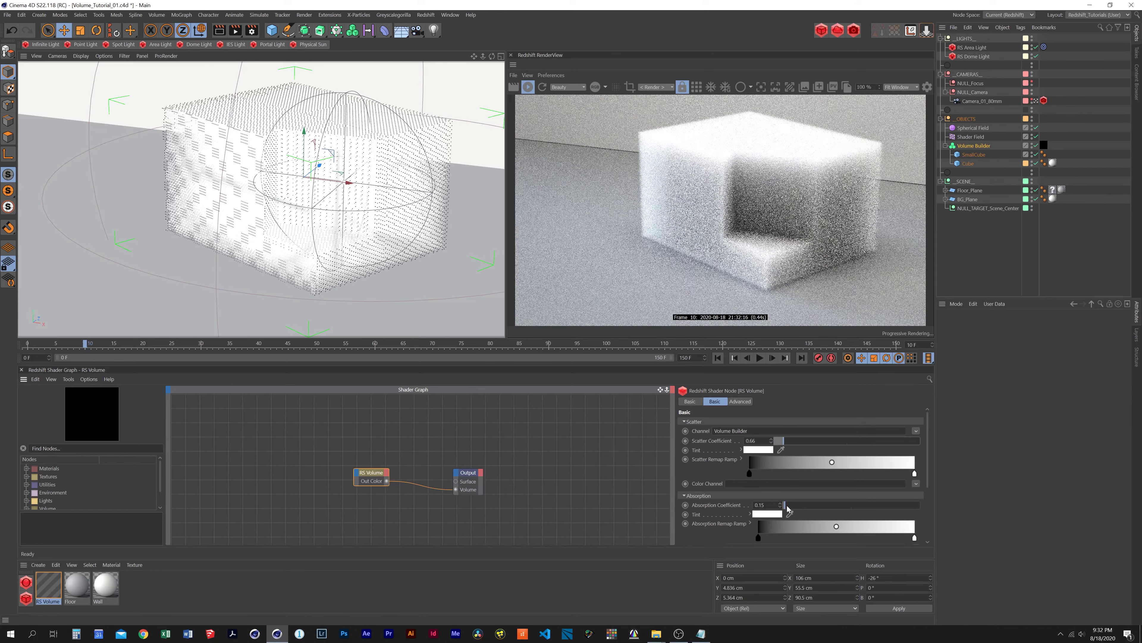
{"action": "left_click_drag", "start_coordinate": [782, 441], "coordinate": [795, 442]}
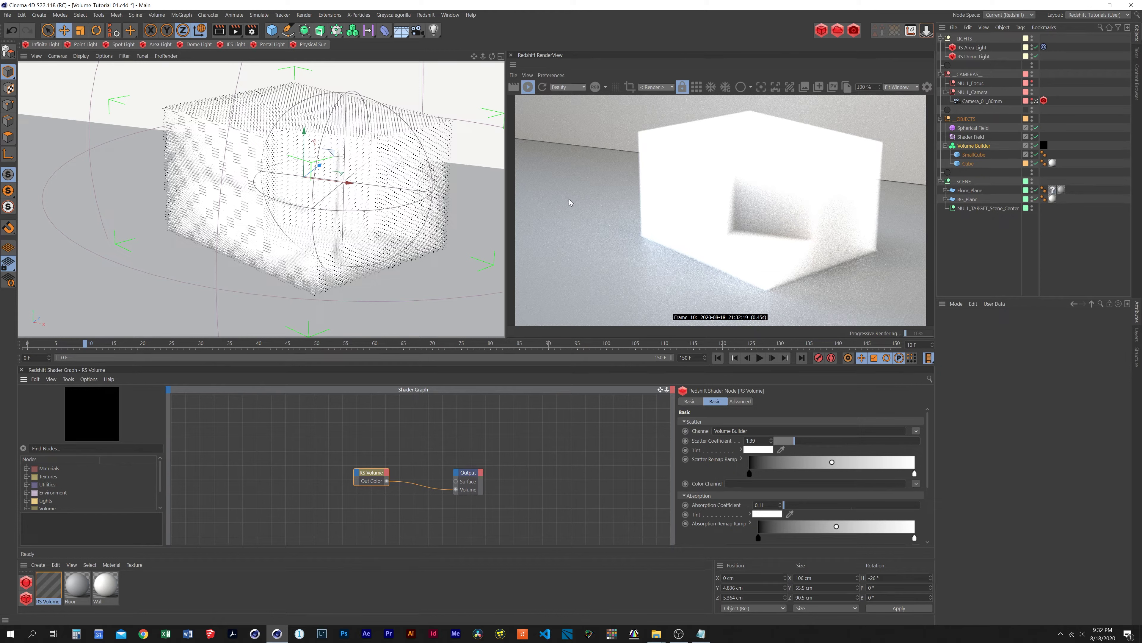
- Assign the Volume Builder as the RS Volume material's Emission channel
{"action": "left_click_drag", "start_coordinate": [932, 445], "coordinate": [936, 510]}
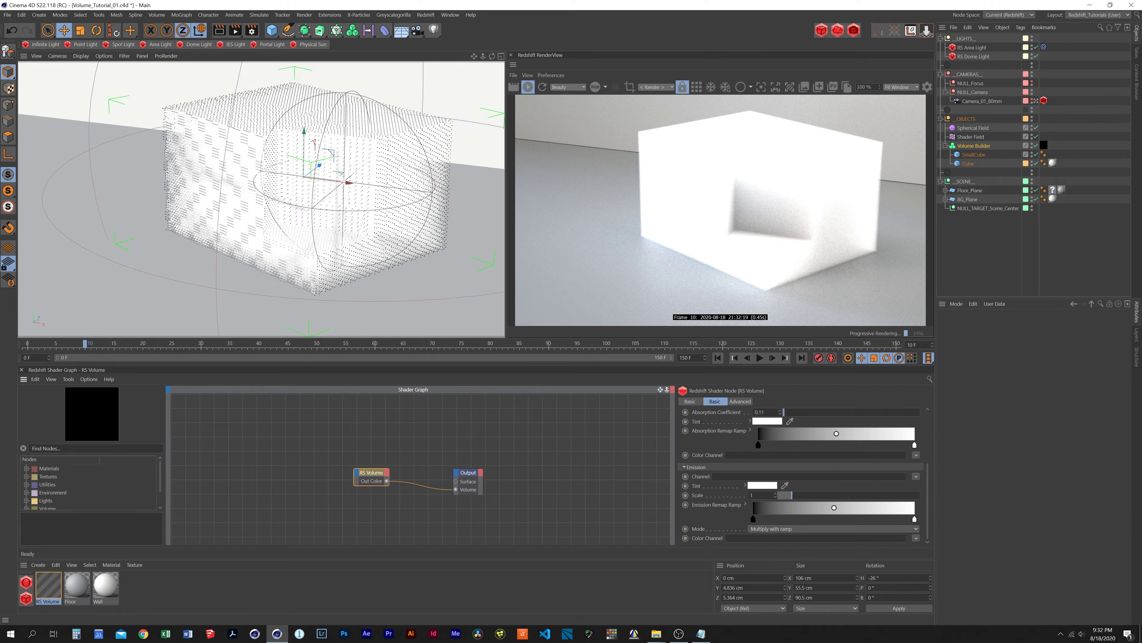
{"action": "left_click", "coordinate": [917, 477]}
{"action": "mouse_move", "coordinate": [929, 517]}
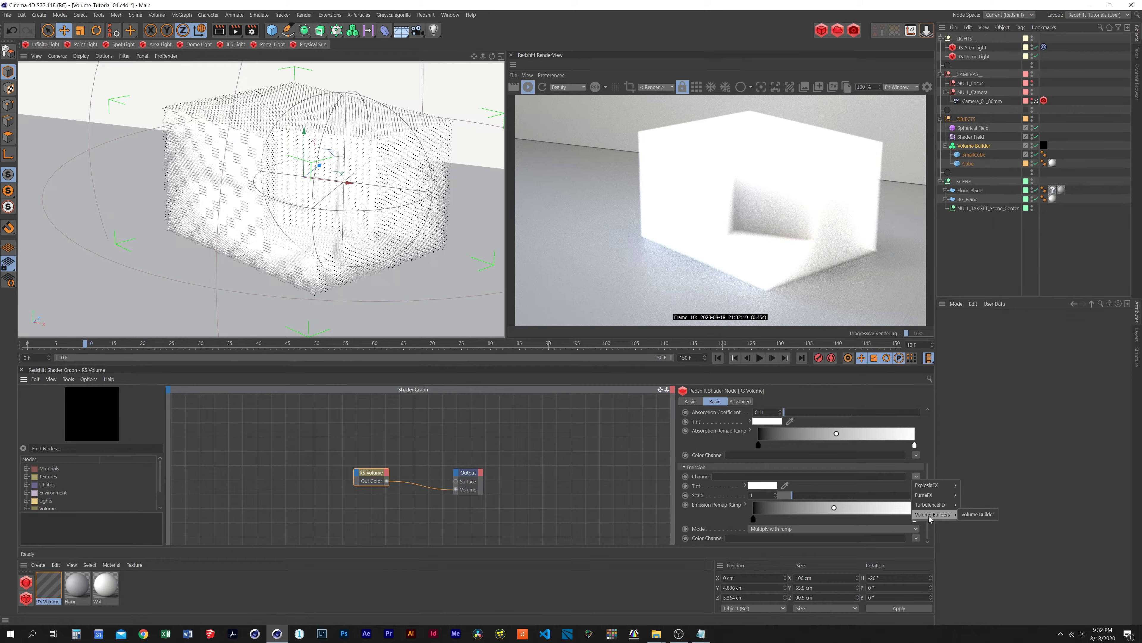
{"action": "left_click", "coordinate": [978, 514]}
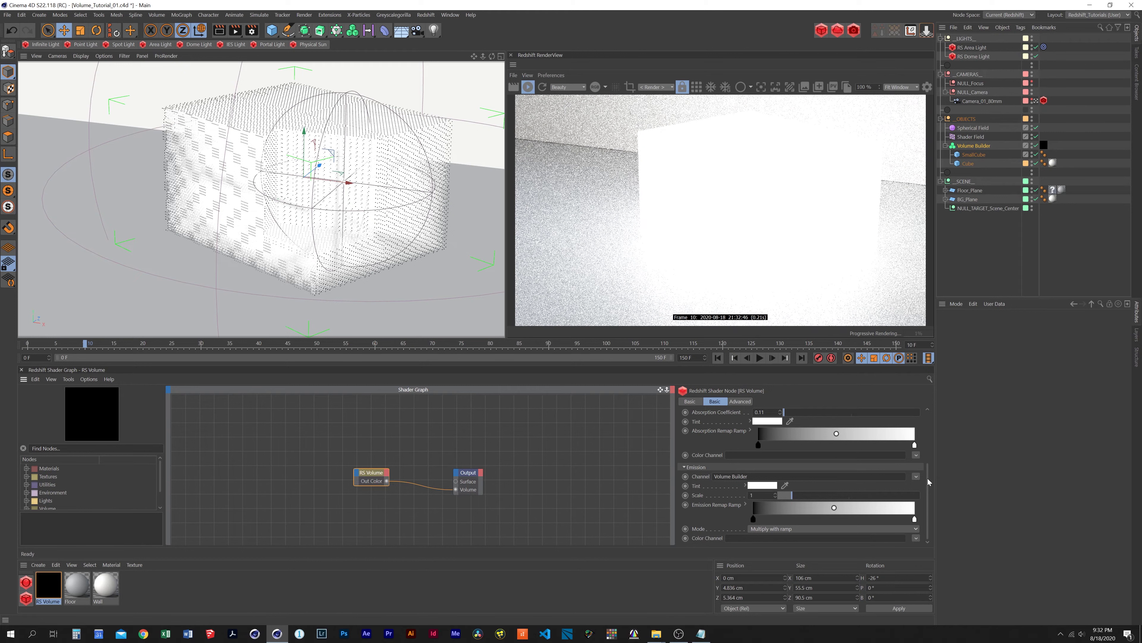
- Set both the Scatter Coefficient and the Absorption Coefficient of the RS Volume to 1
{"action": "scroll", "coordinate": [927, 441], "scroll_direction": "up", "scroll_amount": 3}
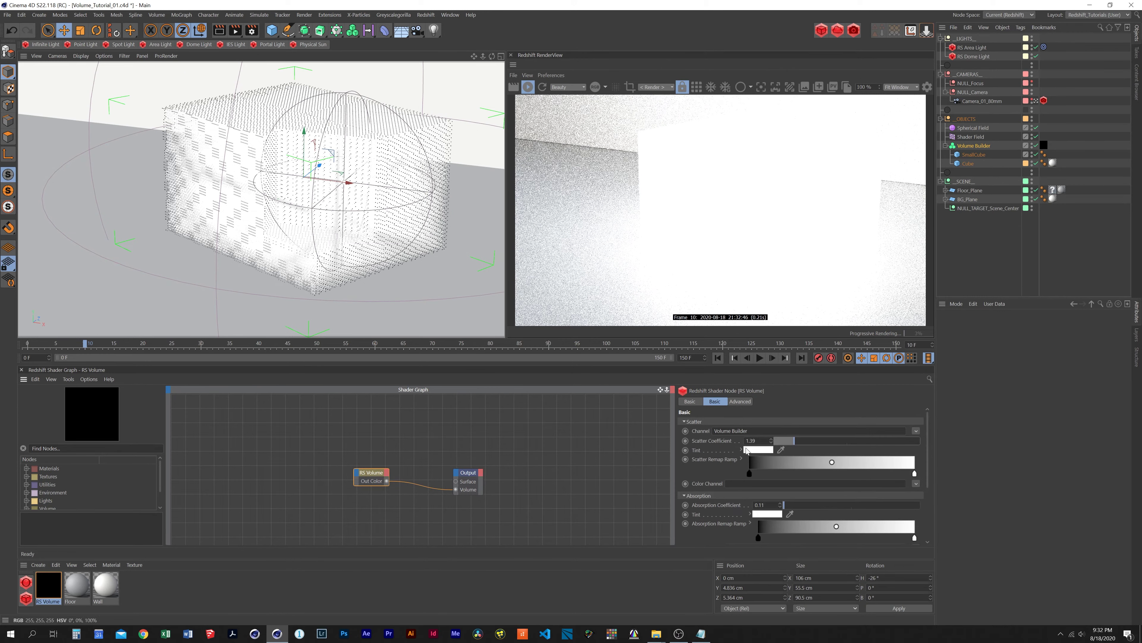
{"action": "type", "text": "1"}
{"action": "key", "text": "Tab"}
{"action": "type", "text": "1"}
{"action": "key", "text": "Return"}
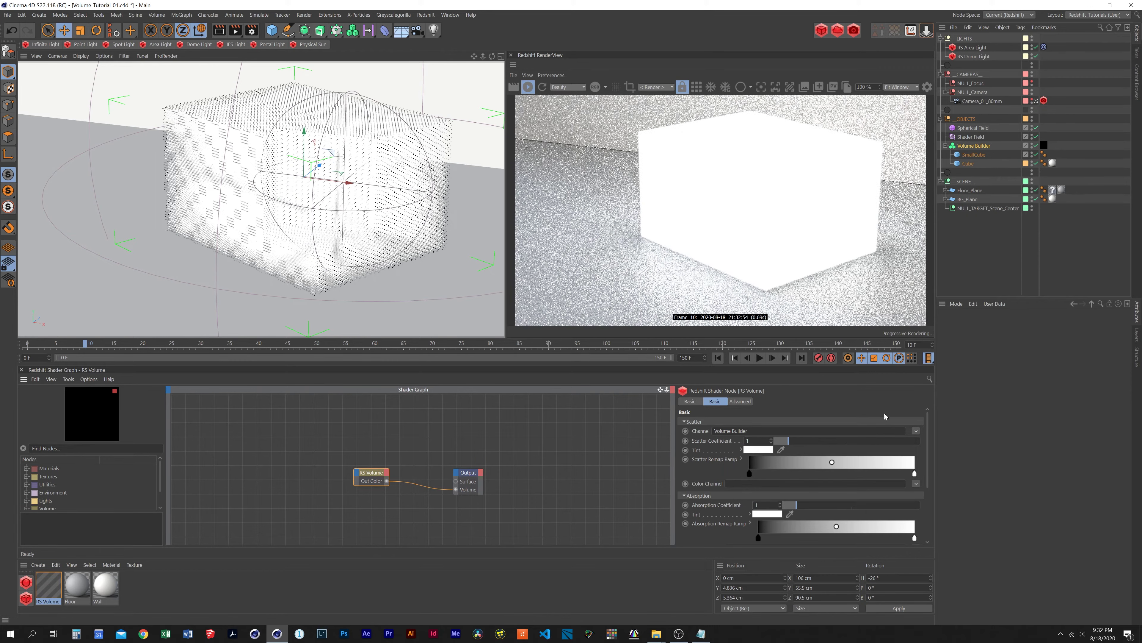
- Clear the RS Volume's Emission channel so the material emits no light
{"action": "scroll", "coordinate": [930, 464], "scroll_direction": "down", "scroll_amount": 1}
{"action": "scroll", "coordinate": [930, 464], "scroll_direction": "down", "scroll_amount": 2}
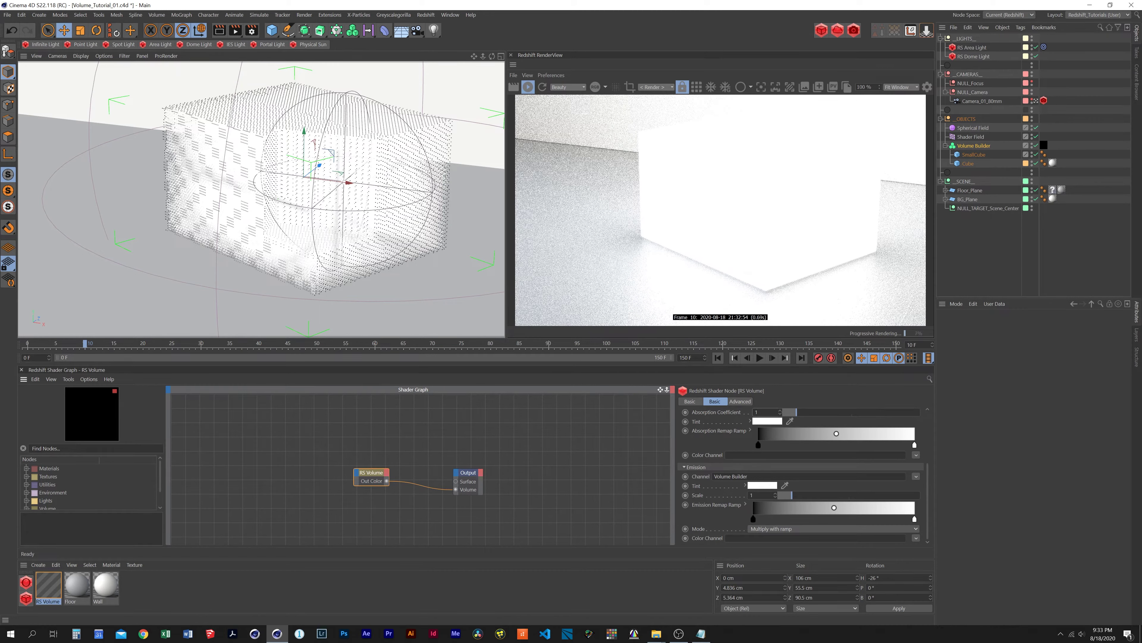
{"action": "key", "text": "ctrl+a"}
{"action": "key", "text": "BackSpace"}
{"action": "left_click", "coordinate": [708, 443]}
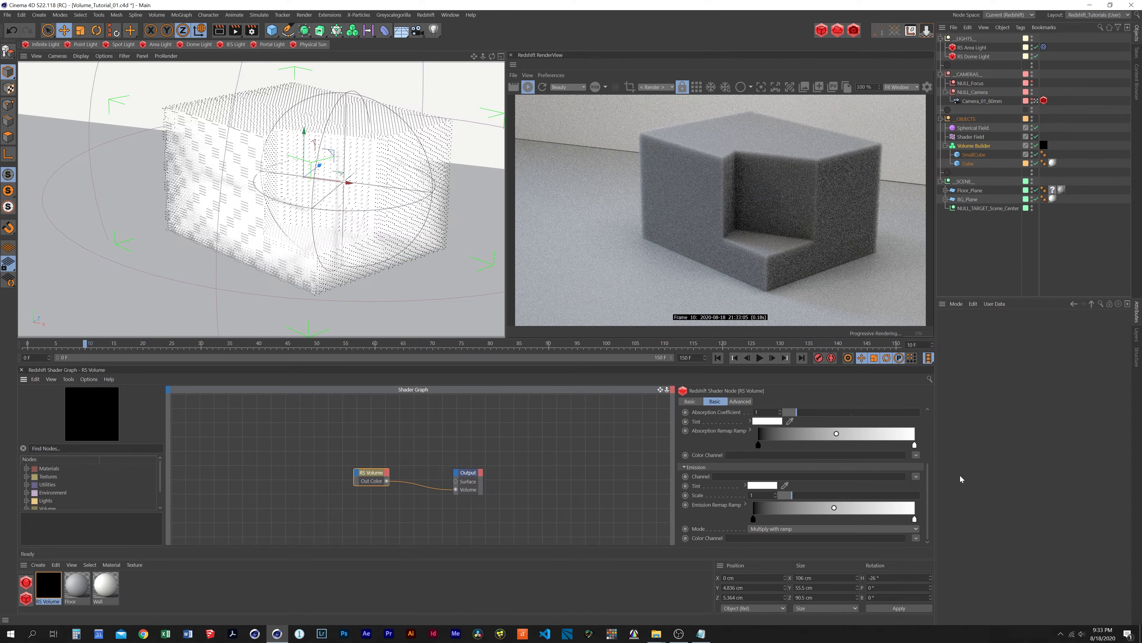
- Adjust the RS Volume to a Scatter Coefficient of about 1.33 and an Absorption Coefficient of about 0.44
{"action": "left_click_drag", "start_coordinate": [928, 488], "coordinate": [926, 431]}
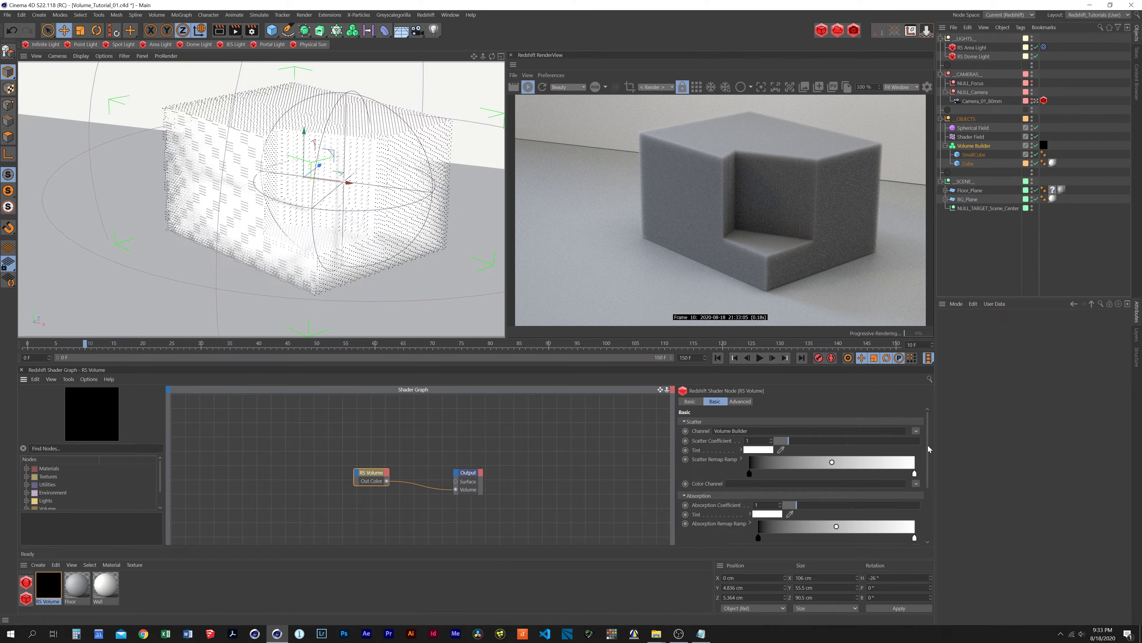
{"action": "scroll", "coordinate": [929, 468], "scroll_direction": "down", "scroll_amount": 3}
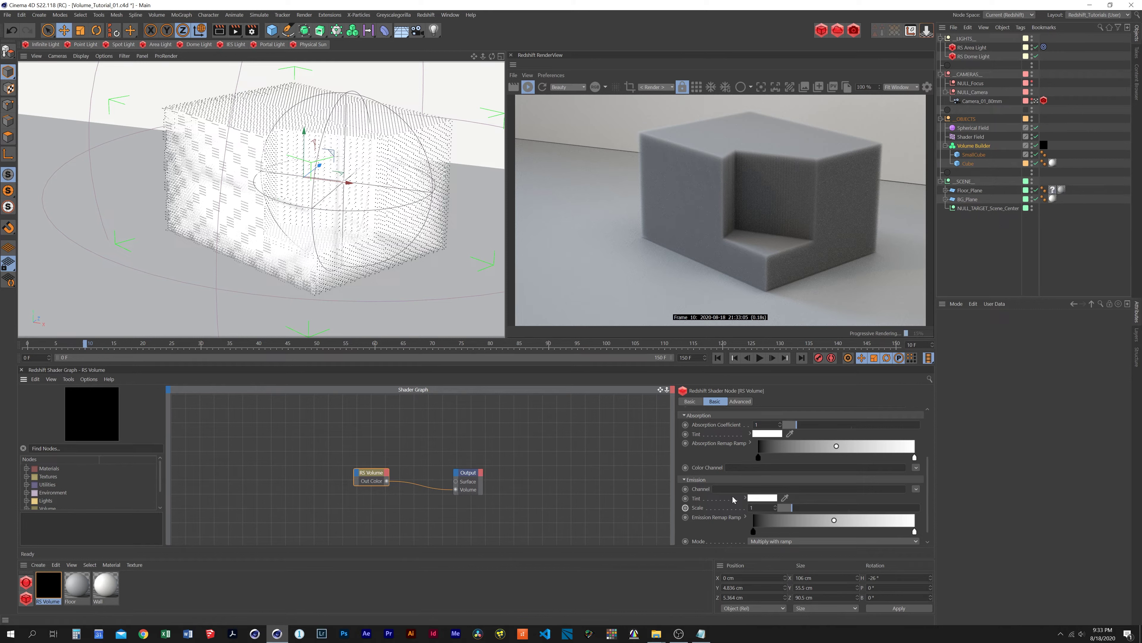
{"action": "left_click_drag", "start_coordinate": [929, 478], "coordinate": [935, 449]}
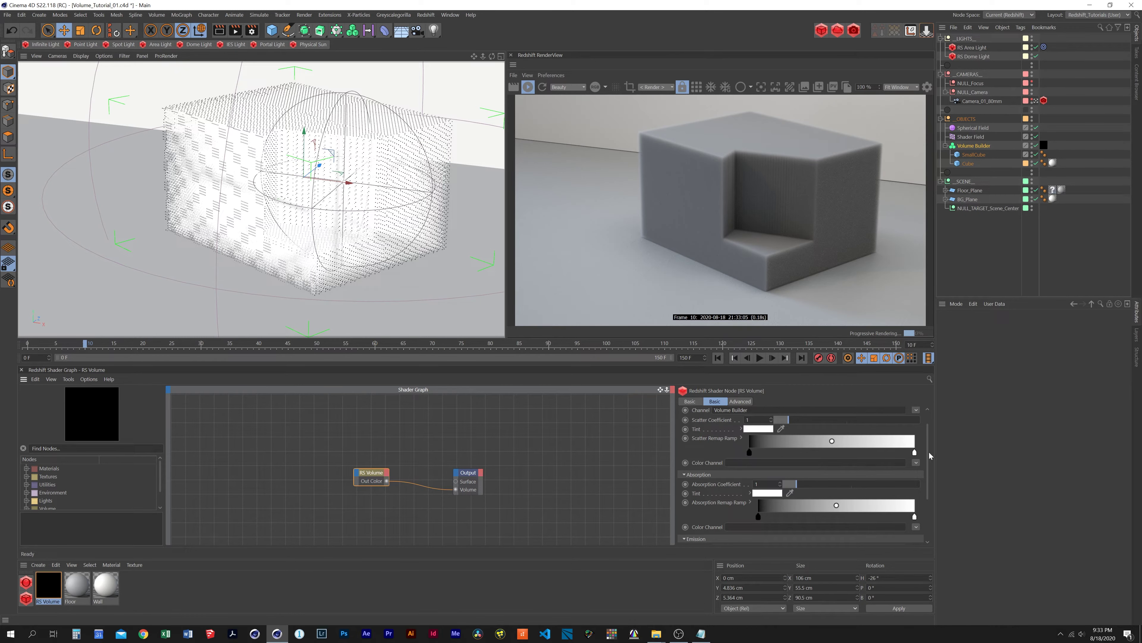
{"action": "scroll", "coordinate": [931, 448], "scroll_direction": "up", "scroll_amount": 2}
{"action": "left_click_drag", "start_coordinate": [791, 440], "coordinate": [778, 441]}
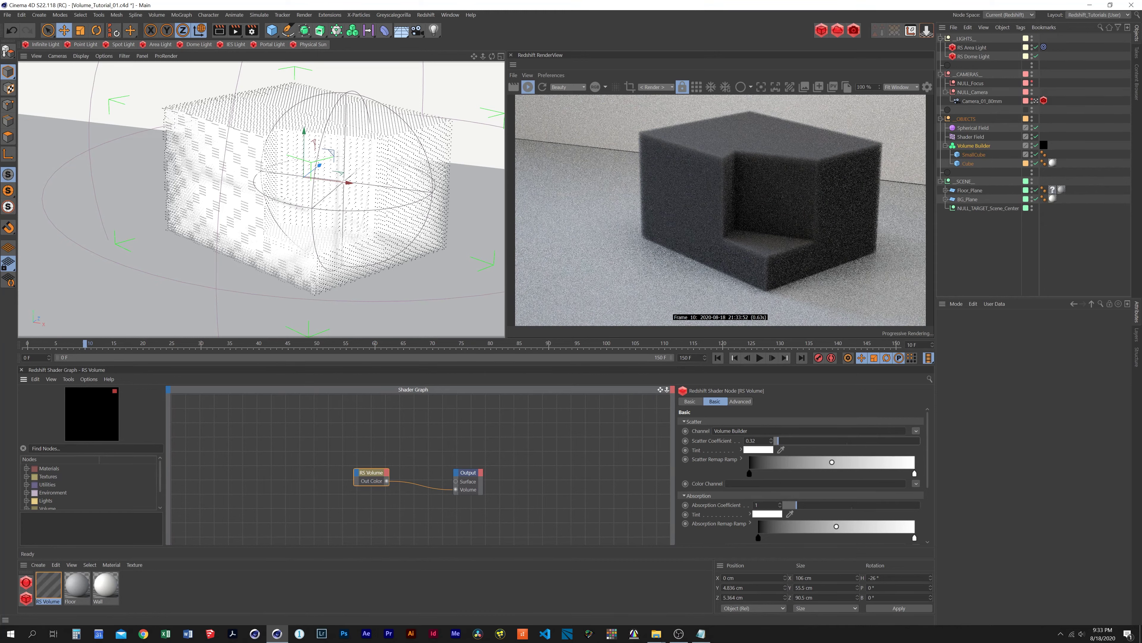
{"action": "left_click_drag", "start_coordinate": [791, 458], "coordinate": [787, 504]}
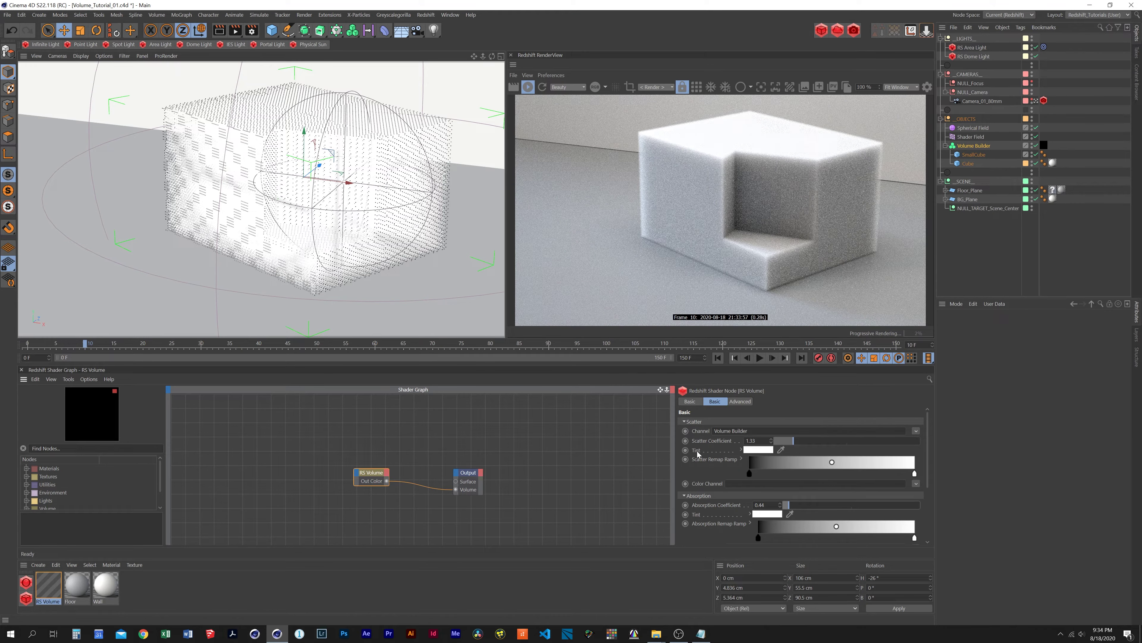
- Change the RS Volume's Scatter Tint to a pale yellow-orange
{"action": "left_click", "coordinate": [755, 450]}
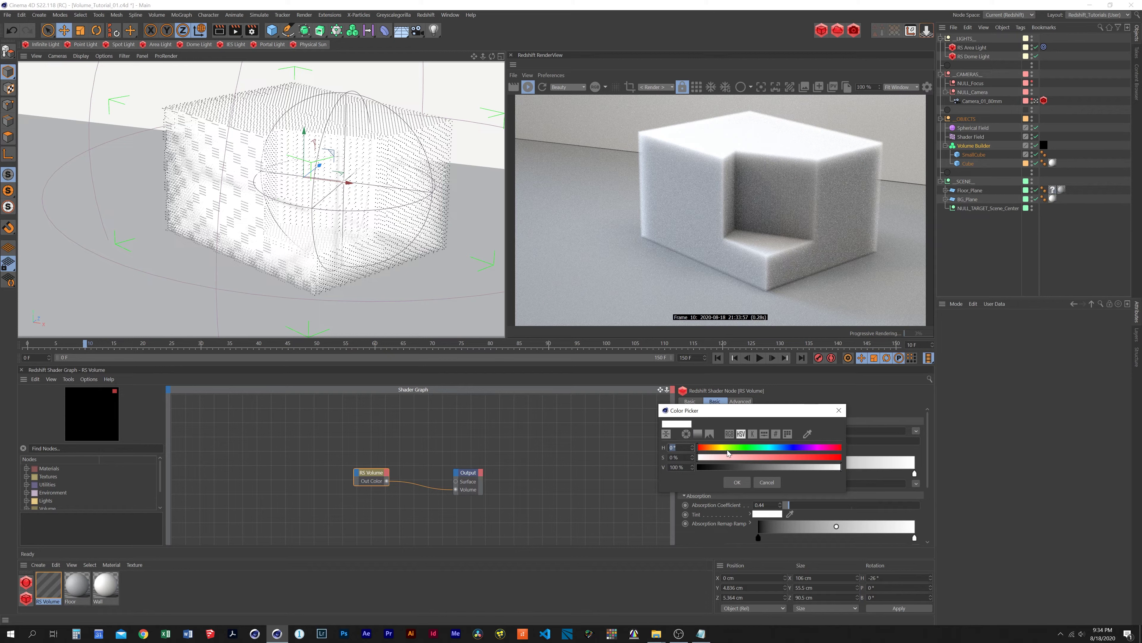
{"action": "mouse_move", "coordinate": [734, 452]}
{"action": "left_mouse_down"}
{"action": "mouse_move", "coordinate": [712, 447]}
{"action": "mouse_move", "coordinate": [745, 461]}
{"action": "left_mouse_up"}
{"action": "left_click", "coordinate": [749, 457]}
{"action": "left_click", "coordinate": [743, 482]}
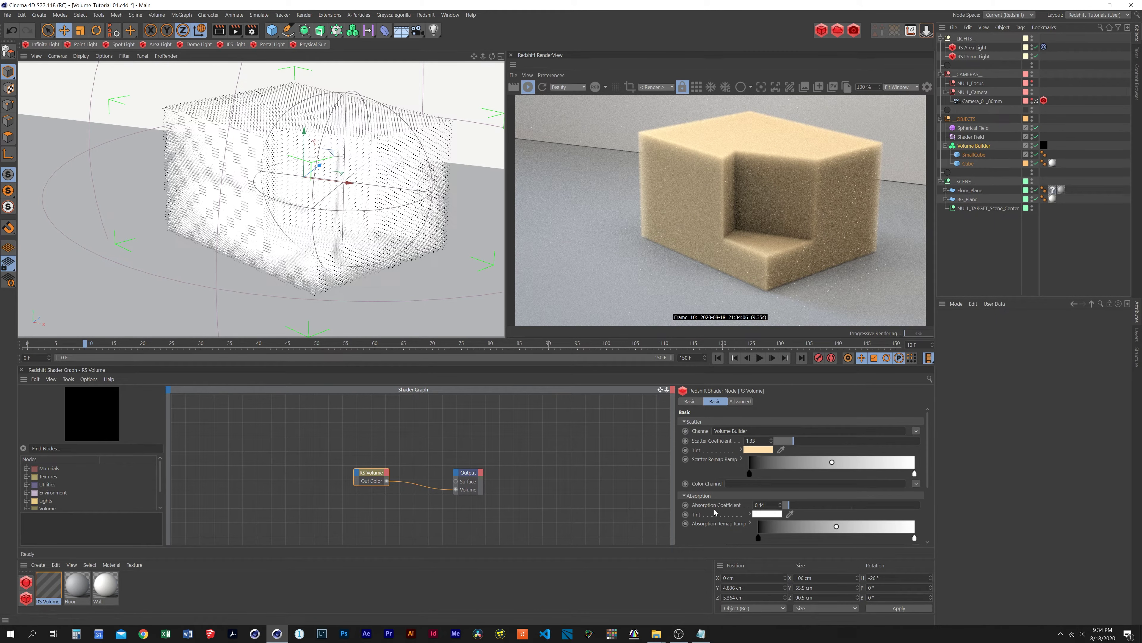
- Change the RS Volume's Absorption Tint to a salmon colour with hue 15°, saturation 37% and value 100%
{"action": "left_click", "coordinate": [765, 517]}
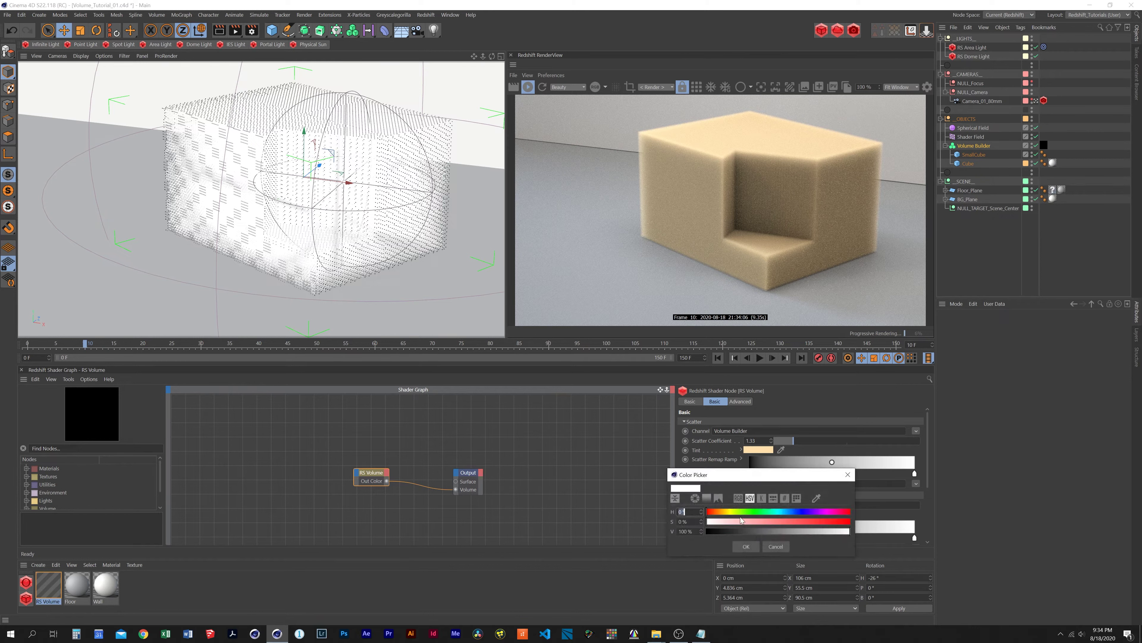
{"action": "left_click_drag", "start_coordinate": [741, 520], "coordinate": [713, 516]}
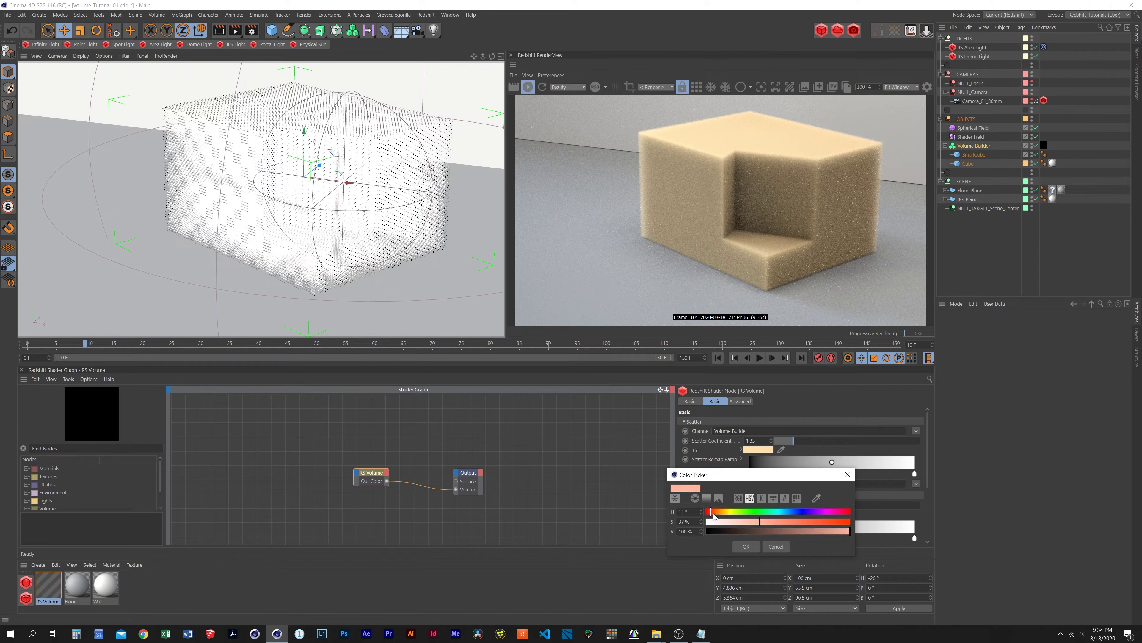
{"action": "left_click", "coordinate": [747, 546]}
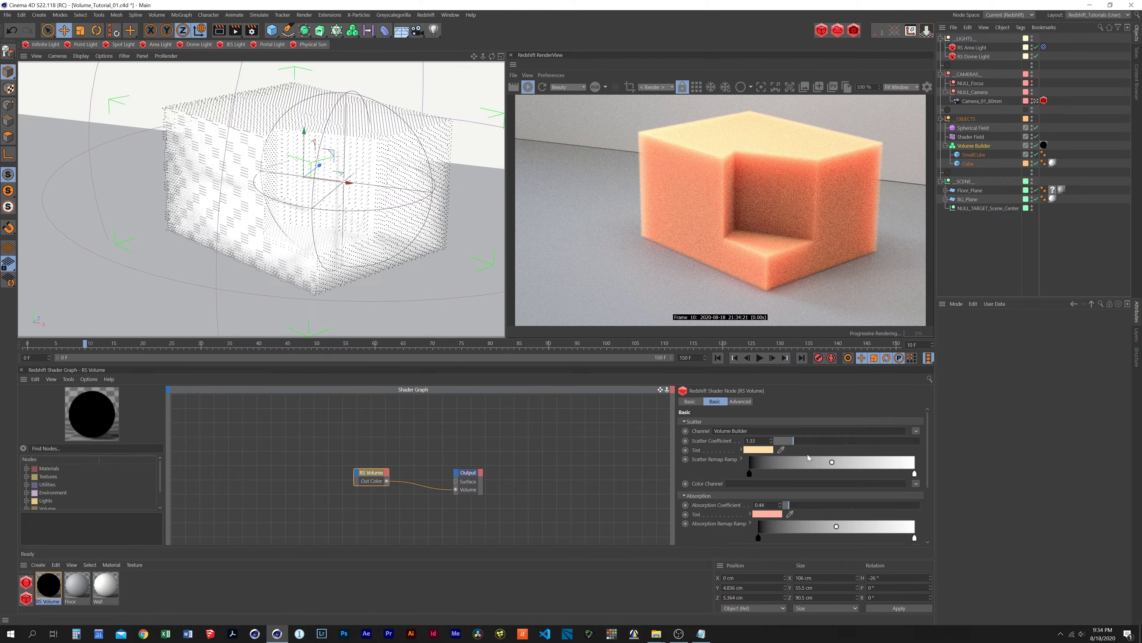
- Try several scatter and absorption balances, ending at Scatter Coefficient about 0.08 and Absorption Coefficient about 0.15
{"action": "left_click_drag", "start_coordinate": [789, 505], "coordinate": [796, 508]}
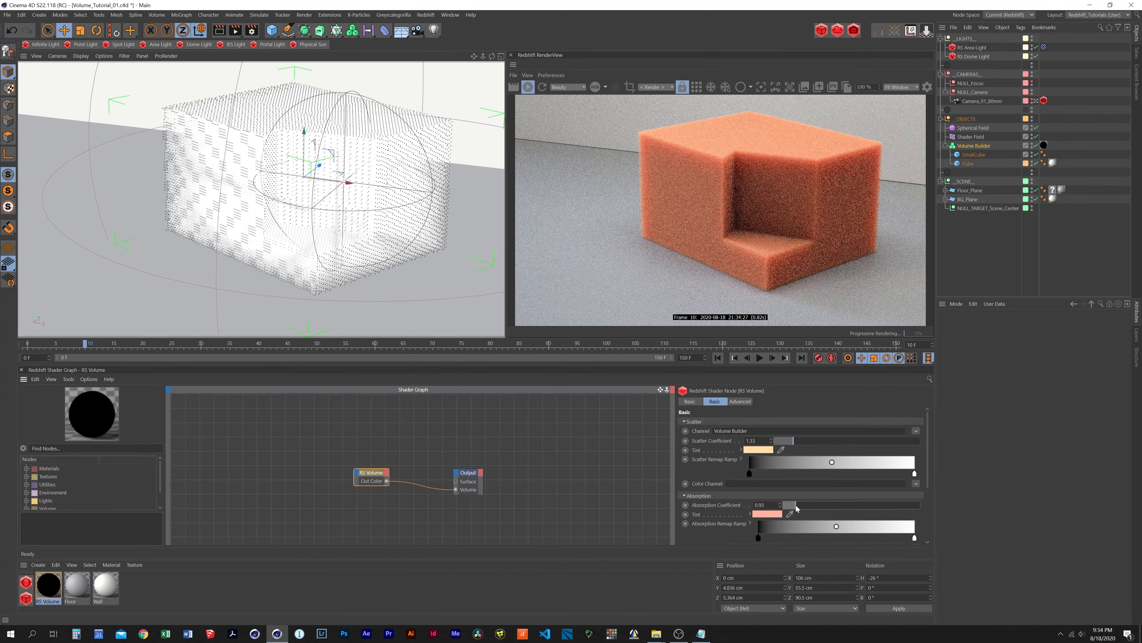
{"action": "mouse_move", "coordinate": [794, 443]}
{"action": "left_mouse_down"}
{"action": "mouse_move", "coordinate": [805, 443]}
{"action": "mouse_move", "coordinate": [783, 444]}
{"action": "left_mouse_up"}
{"action": "left_click_drag", "start_coordinate": [795, 506], "coordinate": [785, 506]}
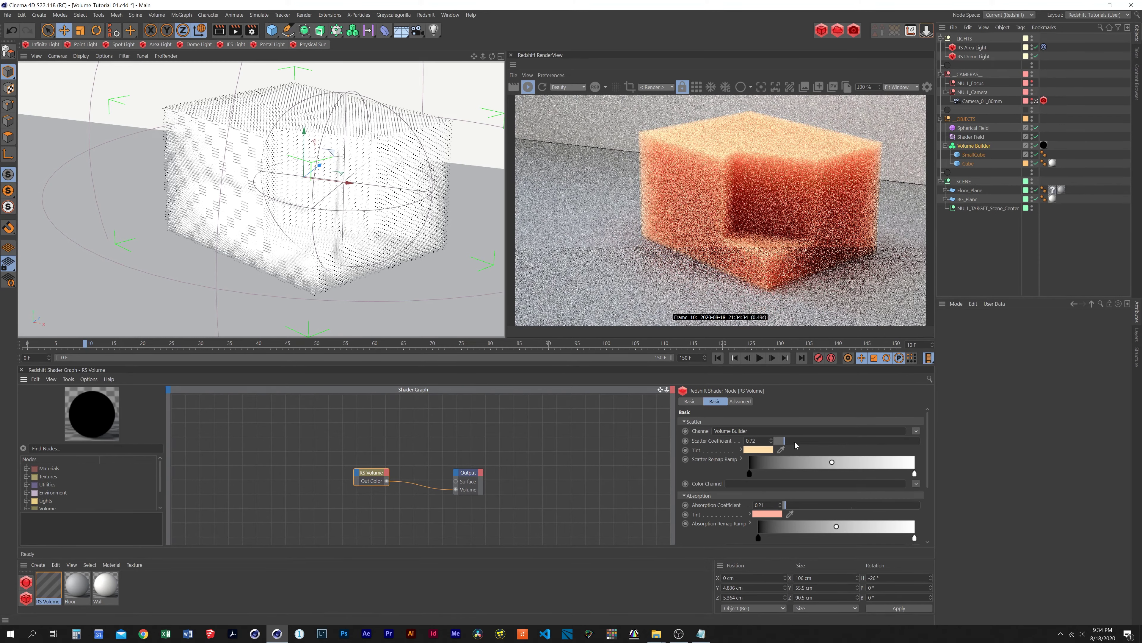
{"action": "left_click_drag", "start_coordinate": [795, 444], "coordinate": [787, 446]}
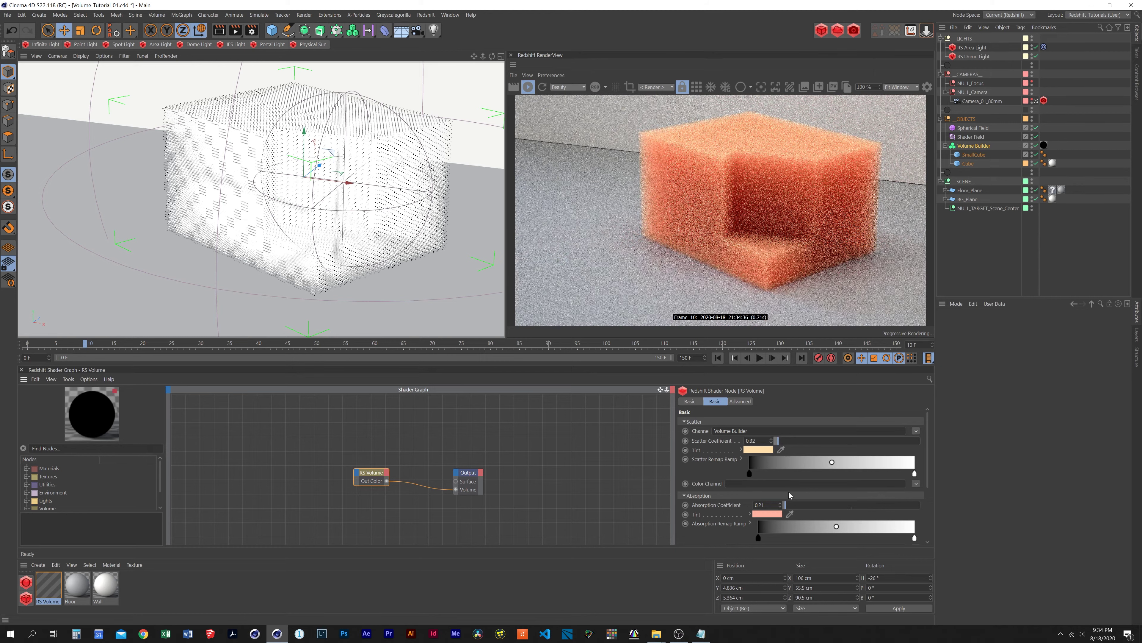
{"action": "left_click_drag", "start_coordinate": [785, 505], "coordinate": [785, 506]}
{"action": "left_click_drag", "start_coordinate": [777, 440], "coordinate": [774, 443]}
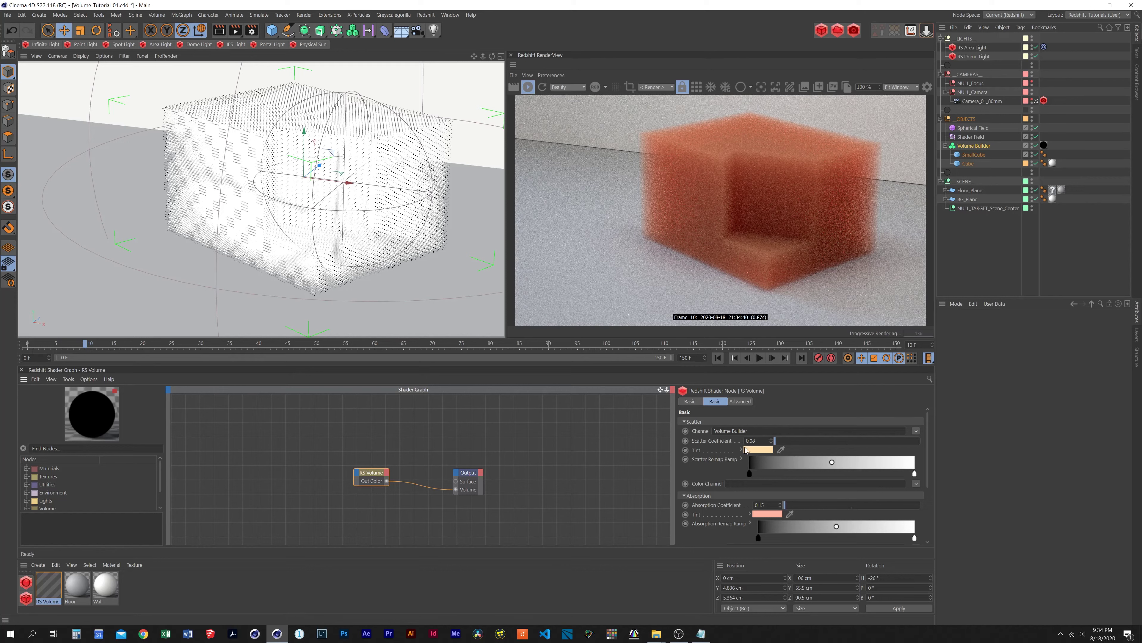
- Set the RS Volume's Scatter Coefficient to 0 and its Absorption Coefficient to about 0.18
{"action": "left_click_drag", "start_coordinate": [775, 441], "coordinate": [791, 445]}
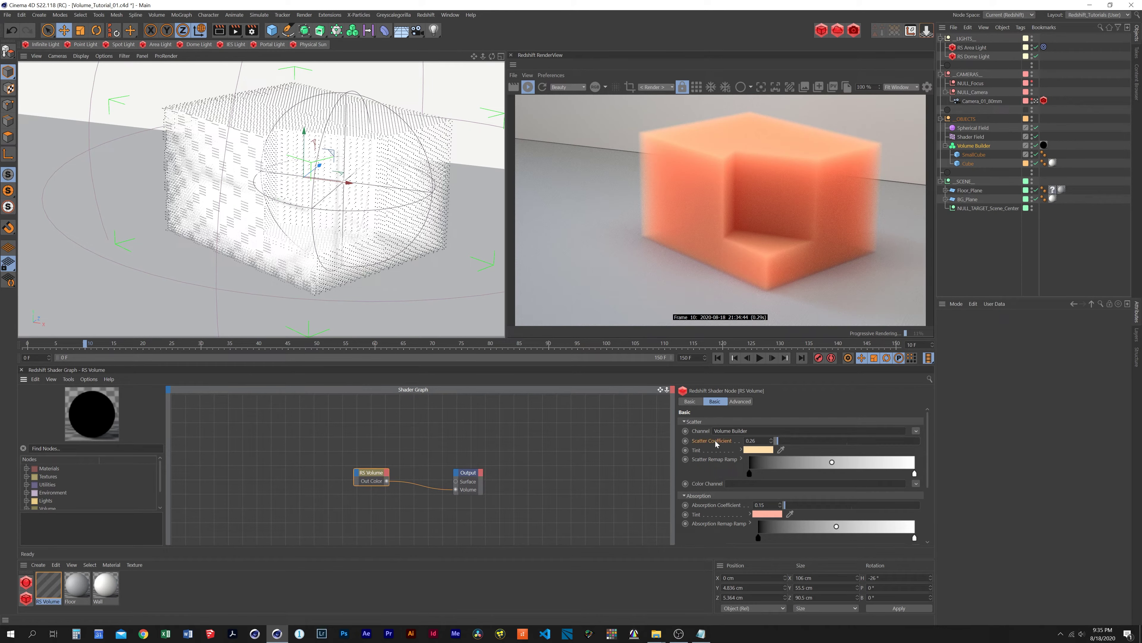
{"action": "left_click_drag", "start_coordinate": [779, 443], "coordinate": [717, 443]}
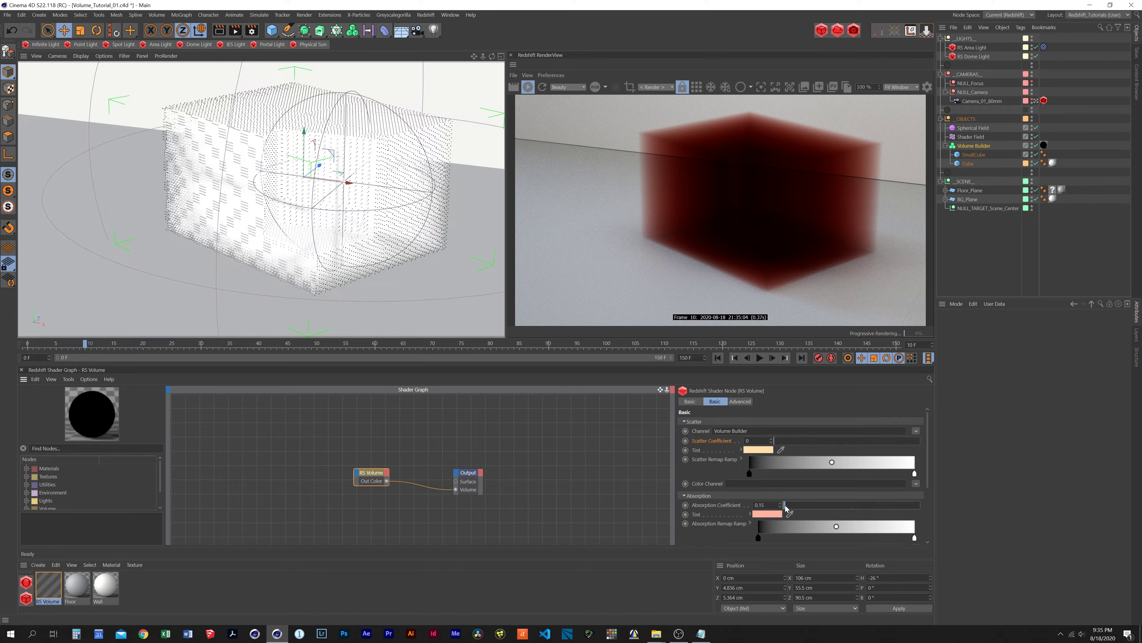
{"action": "left_click_drag", "start_coordinate": [786, 505], "coordinate": [785, 508]}
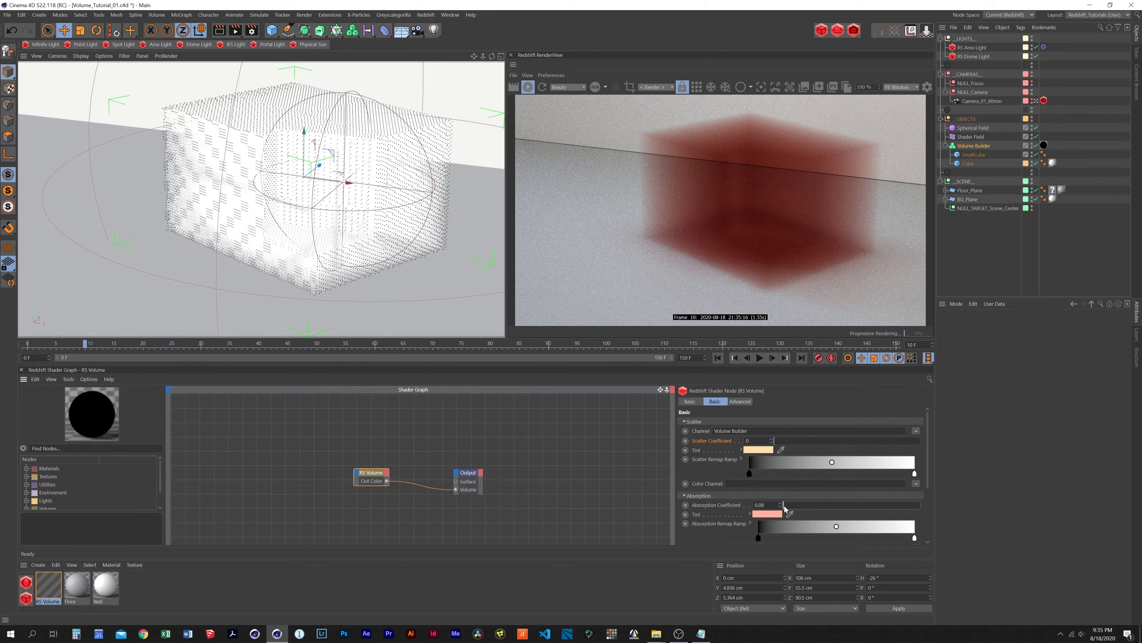
{"action": "left_click_drag", "start_coordinate": [785, 507], "coordinate": [787, 507]}
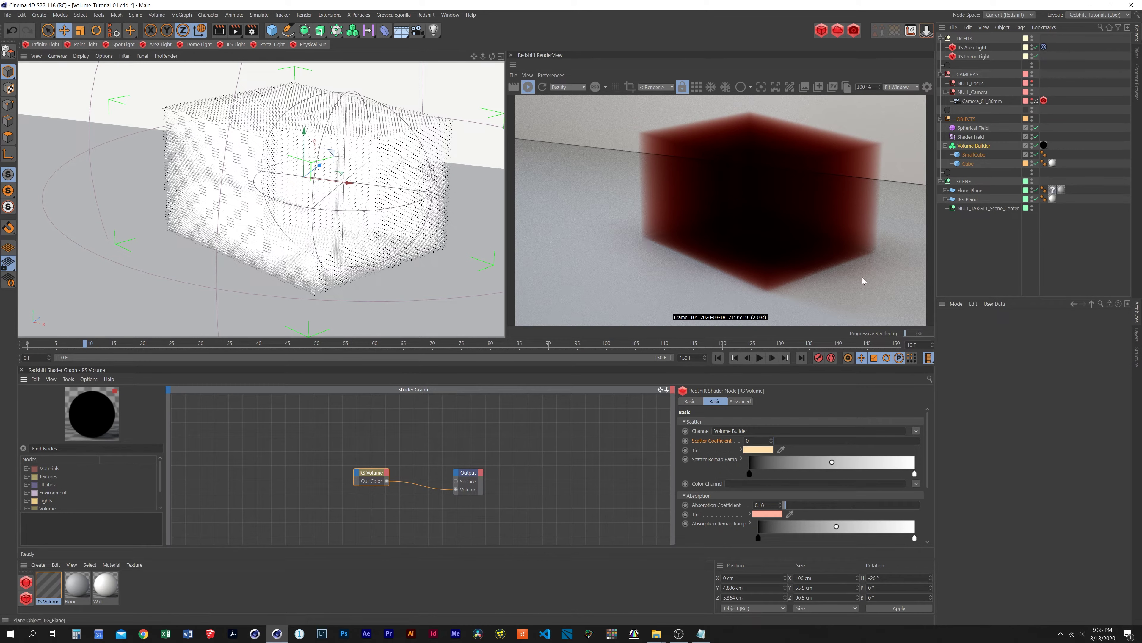
- Bring back a trace of scattering by setting the Scatter Coefficient to about 0.01
{"action": "left_click", "coordinate": [775, 441]}
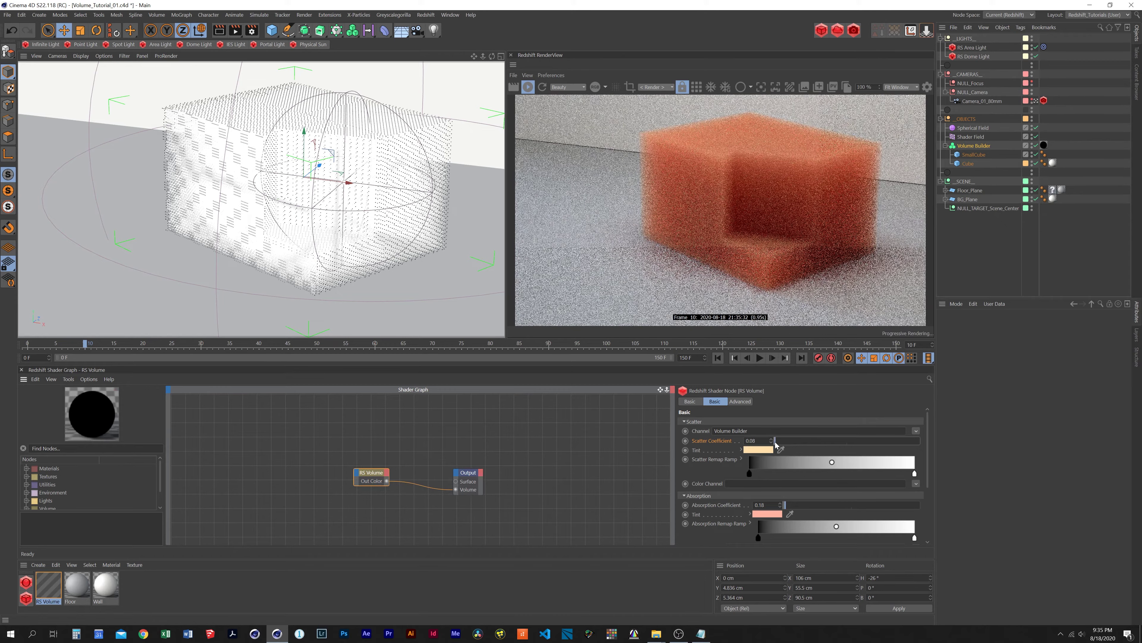
{"action": "left_click_drag", "start_coordinate": [775, 444], "coordinate": [773, 443]}
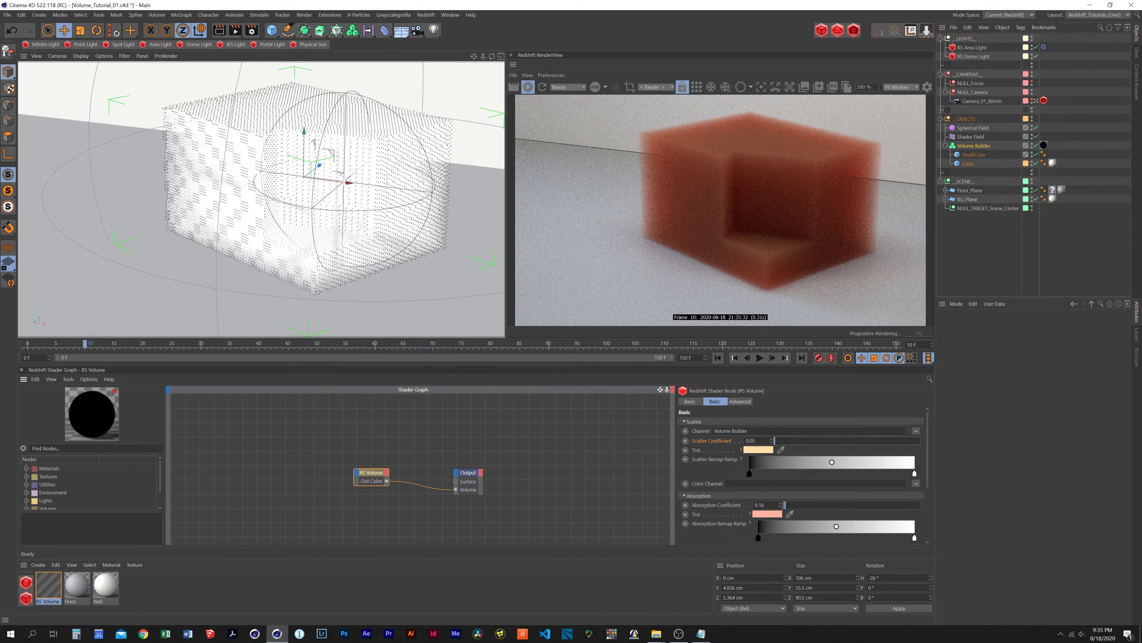
{"action": "left_click_drag", "start_coordinate": [774, 440], "coordinate": [766, 440]}
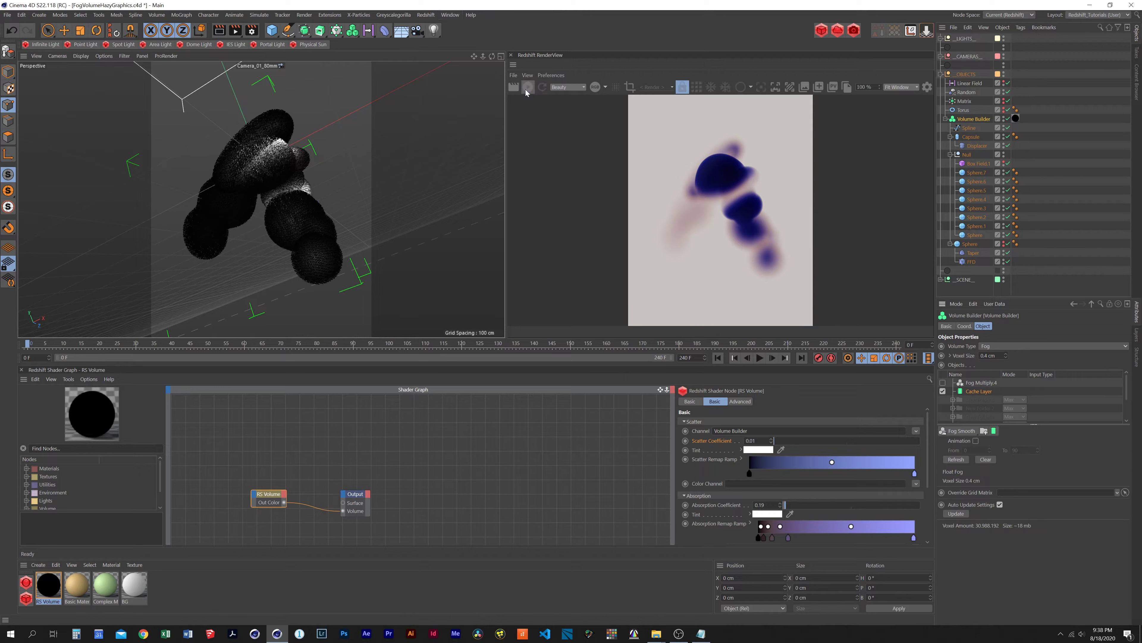
- Switch to Volume_Tutorial_01.c4d and add a dark red knot at about 6.9% on the RS Volume's Absorption Remap Ramp
{"action": "left_click", "coordinate": [450, 16]}
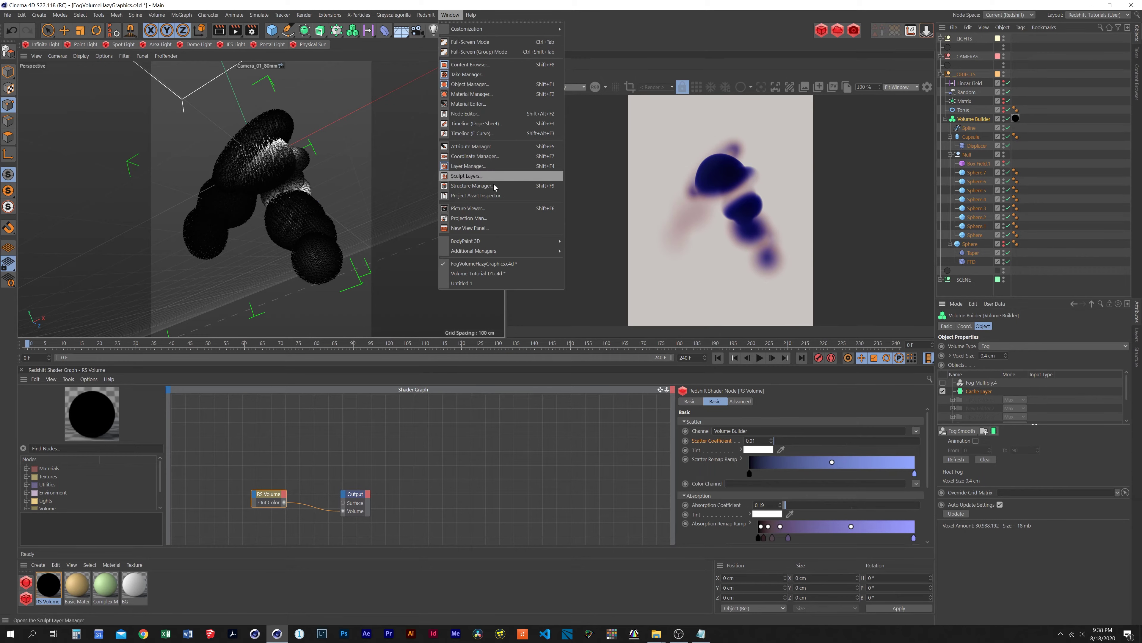
{"action": "left_click", "coordinate": [474, 275]}
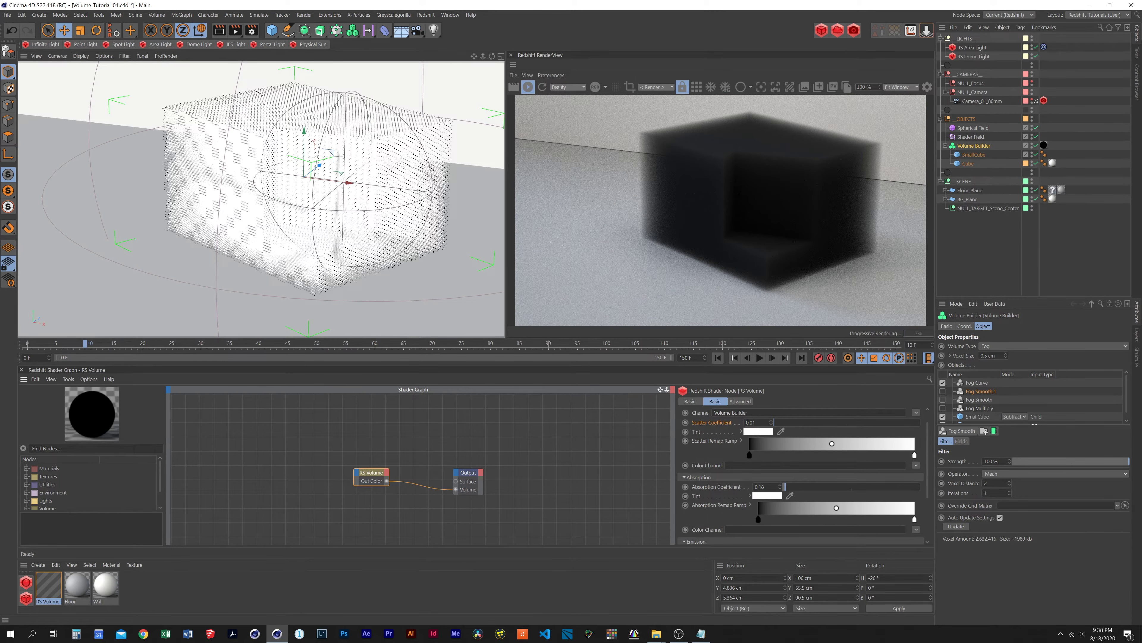
{"action": "scroll", "coordinate": [742, 476], "scroll_direction": "down", "scroll_amount": 2}
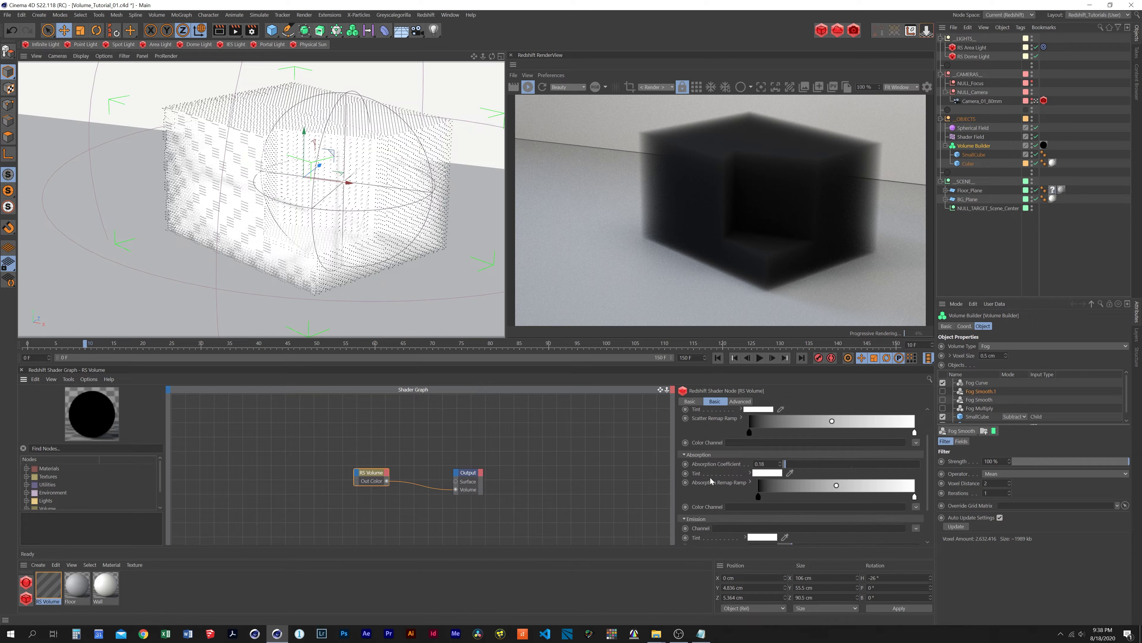
{"action": "left_click", "coordinate": [750, 482]}
{"action": "left_click", "coordinate": [769, 497]}
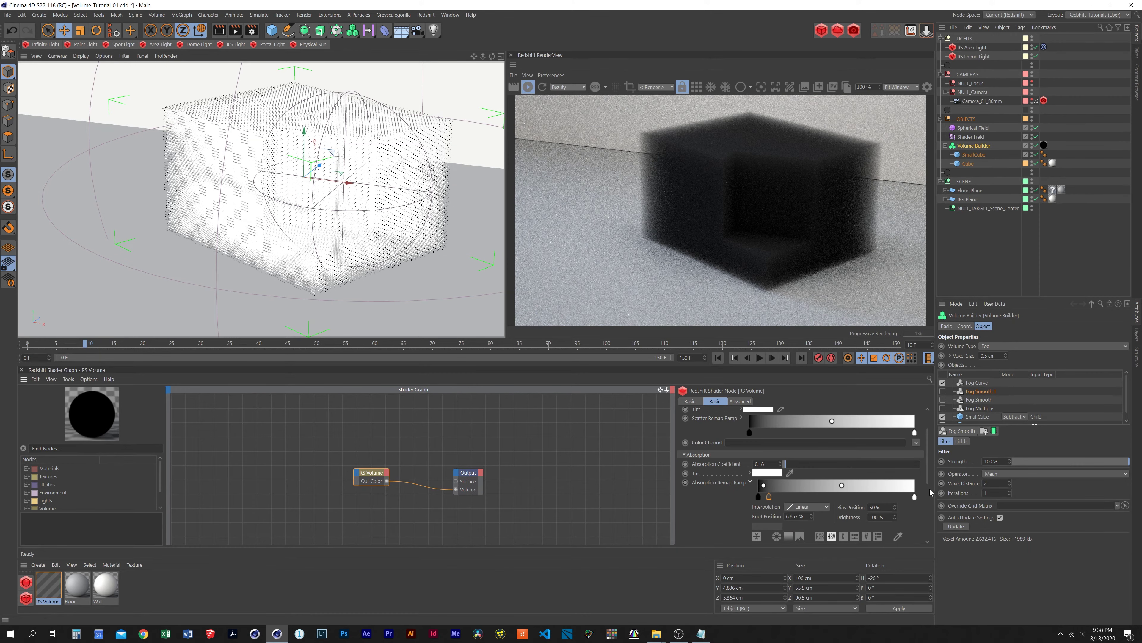
{"action": "scroll", "coordinate": [798, 506], "scroll_direction": "down", "scroll_amount": 3}
{"action": "left_click_drag", "start_coordinate": [799, 503], "coordinate": [854, 500]}
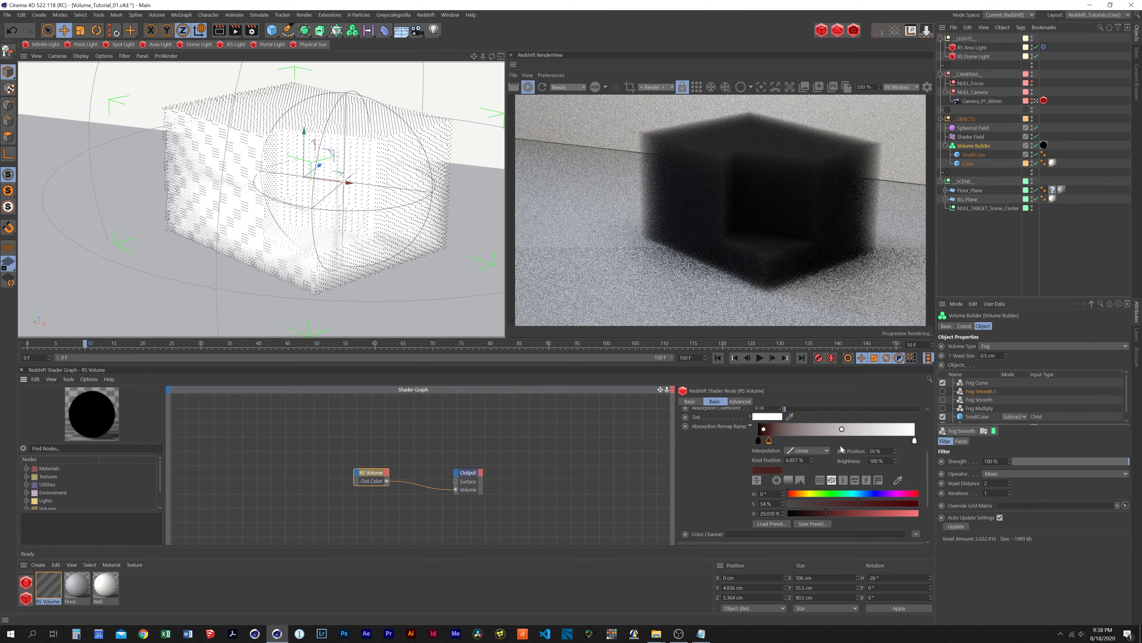
- Add a green knot with a hue of about 158° at about 54.6% on the RS Volume's Absorption Remap Ramp
{"action": "left_click", "coordinate": [843, 440]}
{"action": "left_click", "coordinate": [846, 493]}
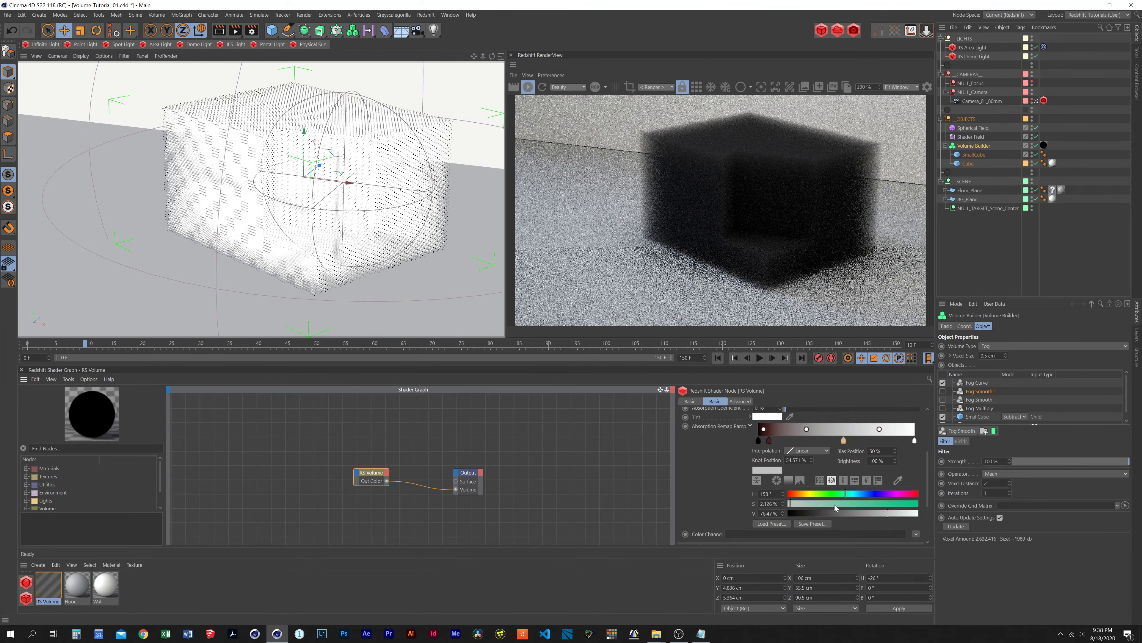
{"action": "left_click", "coordinate": [834, 504]}
{"action": "scroll", "coordinate": [882, 508], "scroll_direction": "up", "scroll_amount": 3}
- Recolour the white end knot of the Absorption Remap Ramp light blue, with hue 193° and saturation 64%
{"action": "left_click", "coordinate": [913, 501]}
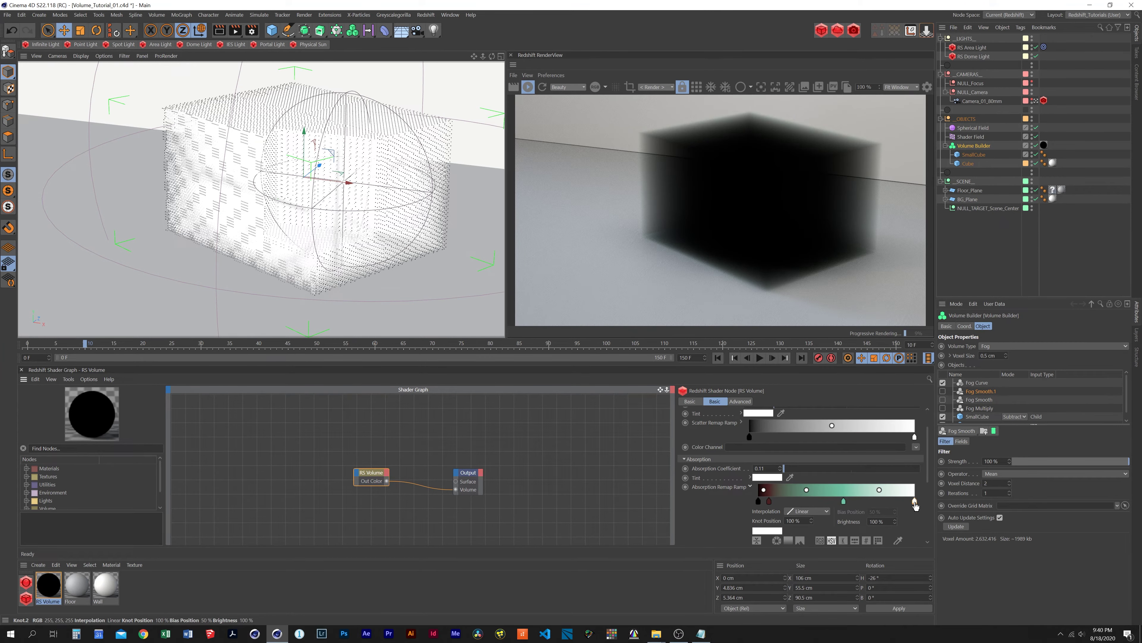
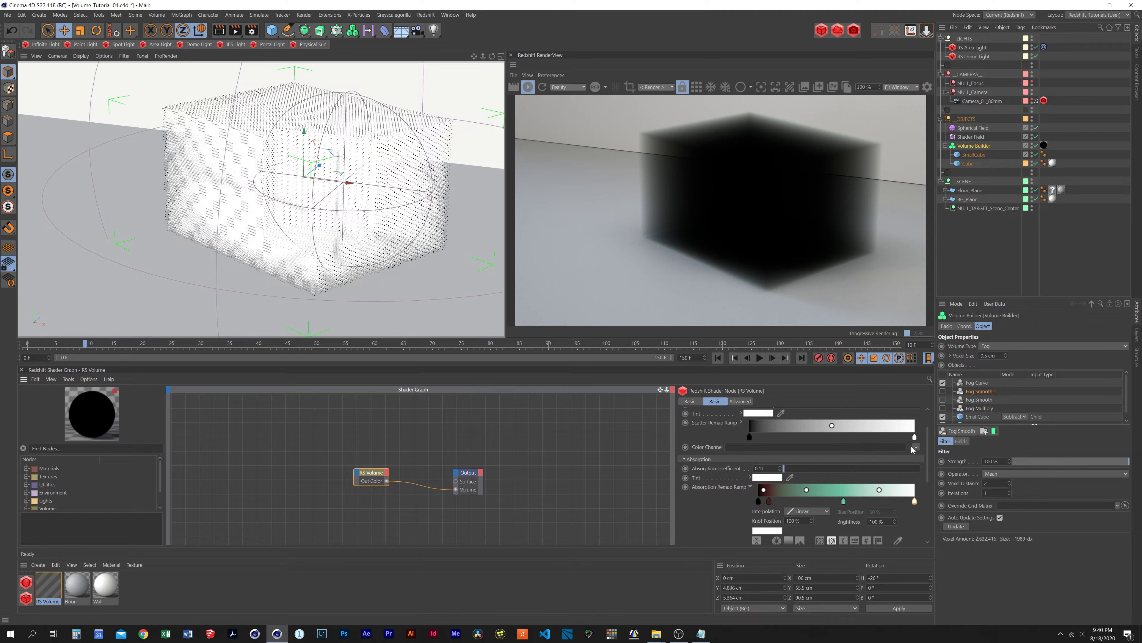
{"action": "left_click", "coordinate": [915, 501]}
{"action": "scroll", "coordinate": [925, 471], "scroll_direction": "down", "scroll_amount": 2}
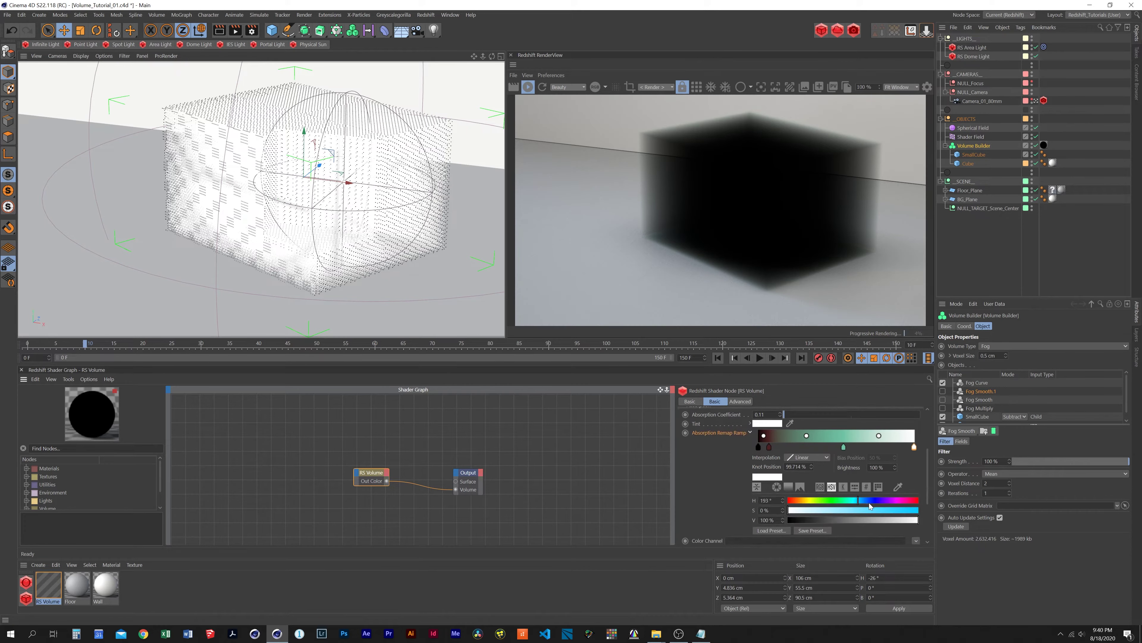
{"action": "left_click_drag", "start_coordinate": [834, 510], "coordinate": [871, 508]}
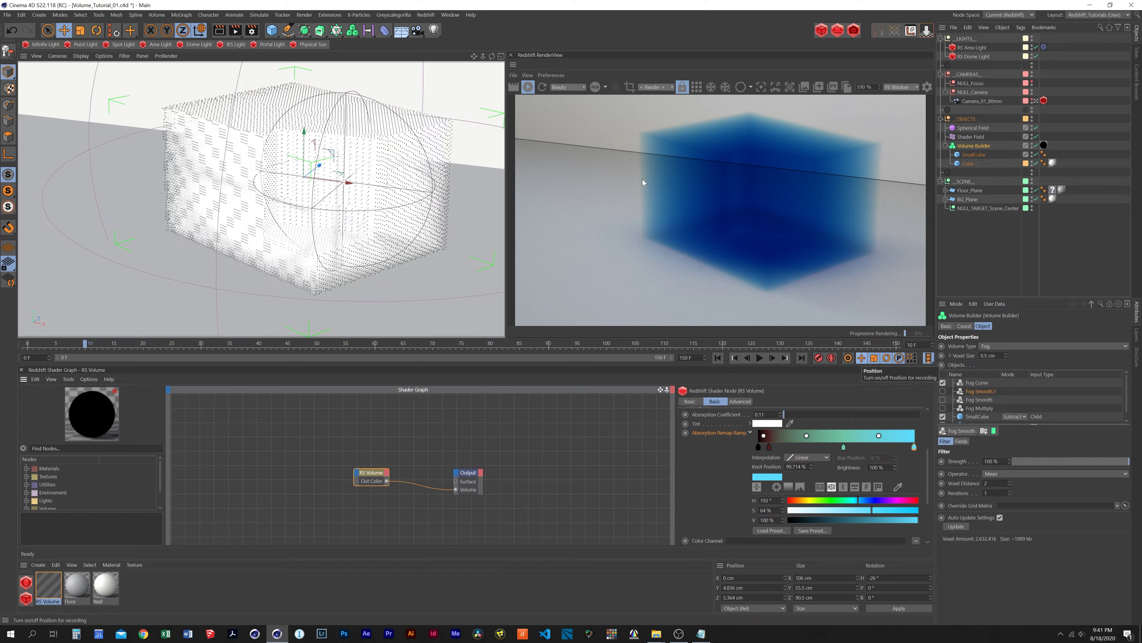
- Add two yellow-green knots near the end of the Absorption Remap Ramp, the last at about 98.3%, and set the Absorption Coefficient to 0.34
{"action": "left_click", "coordinate": [900, 439]}
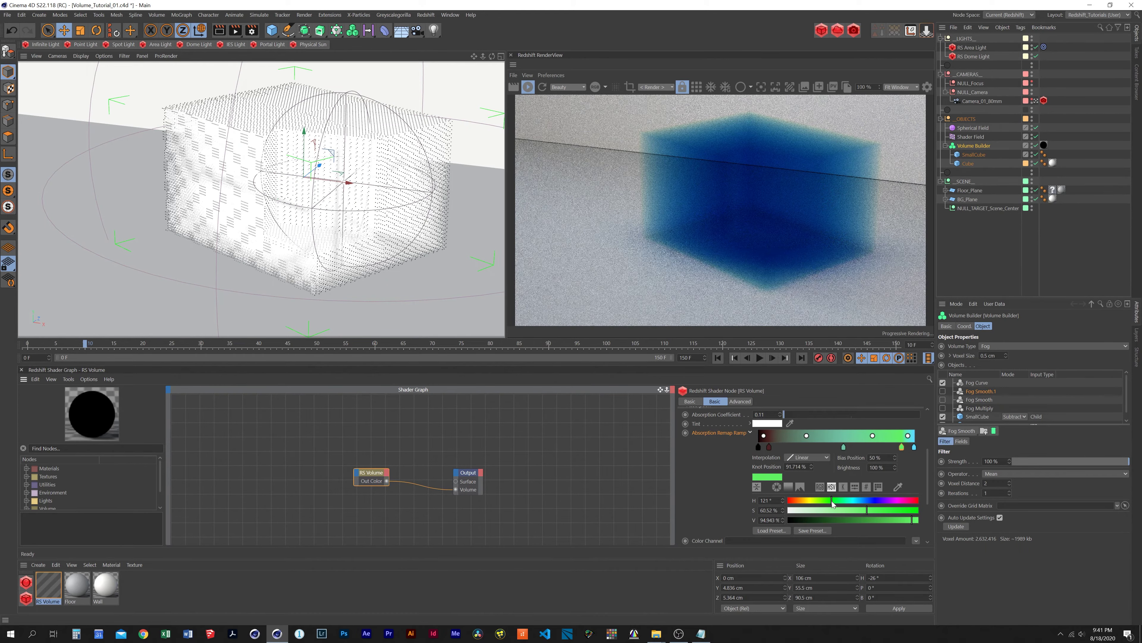
{"action": "left_click_drag", "start_coordinate": [835, 503], "coordinate": [823, 502]}
{"action": "left_click", "coordinate": [912, 447]}
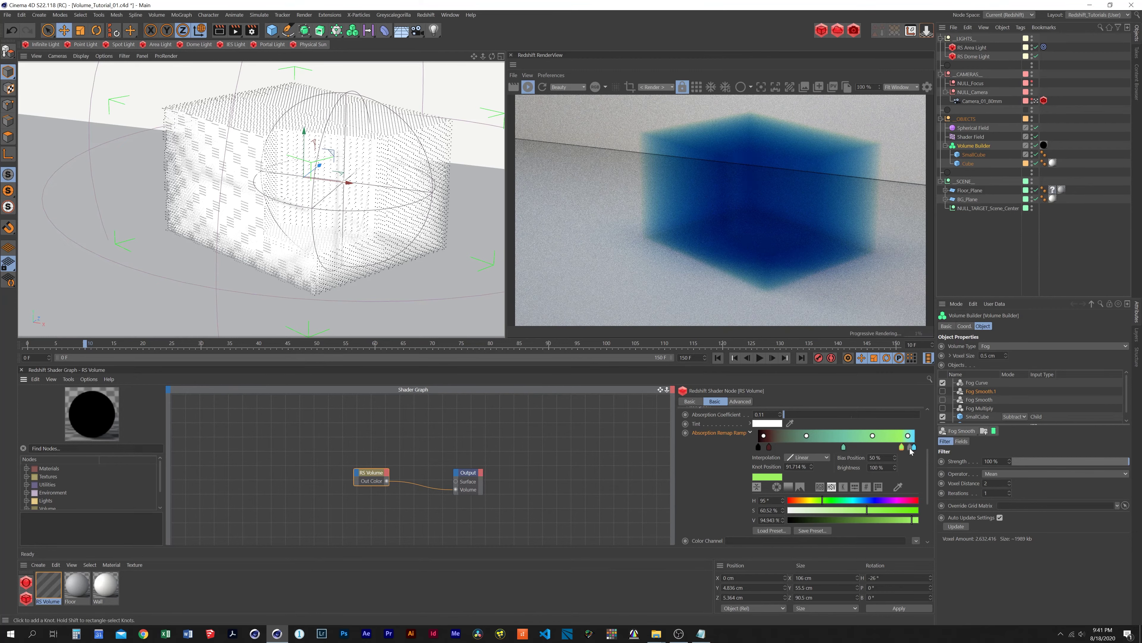
{"action": "left_click_drag", "start_coordinate": [844, 505], "coordinate": [815, 504]}
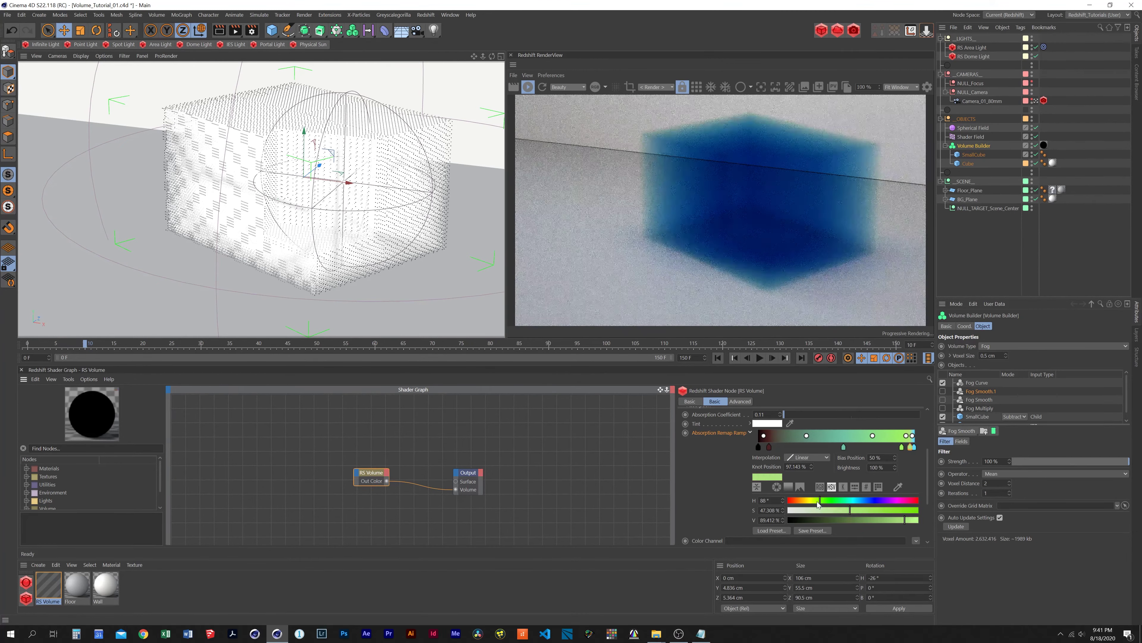
{"action": "left_click_drag", "start_coordinate": [912, 446], "coordinate": [914, 447]}
{"action": "left_click_drag", "start_coordinate": [784, 414], "coordinate": [787, 414]}
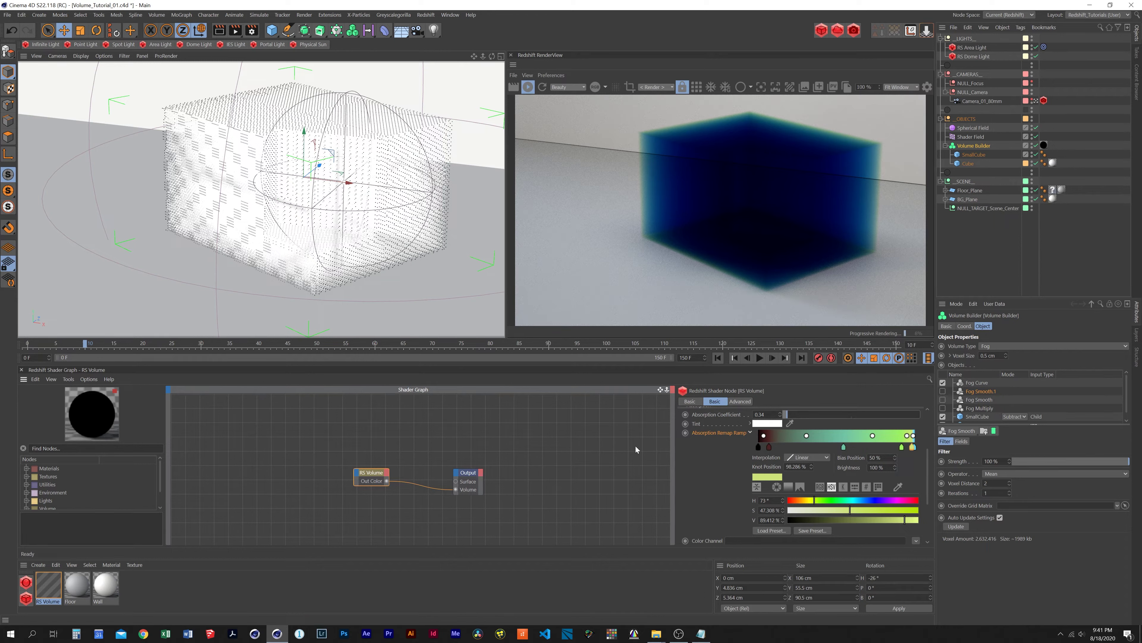
- Reset all parameters of the RS Volume node and assign Volume Builder as its Scatter Channel again
{"action": "scroll", "coordinate": [743, 476], "scroll_direction": "up", "scroll_amount": 2}
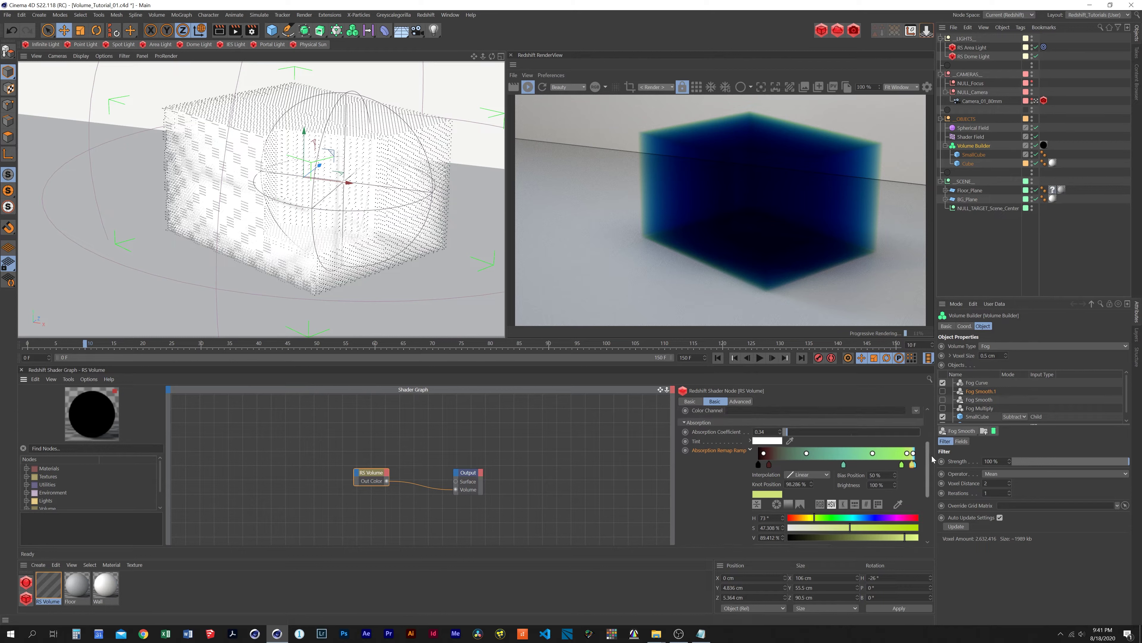
{"action": "right_click", "coordinate": [744, 479]}
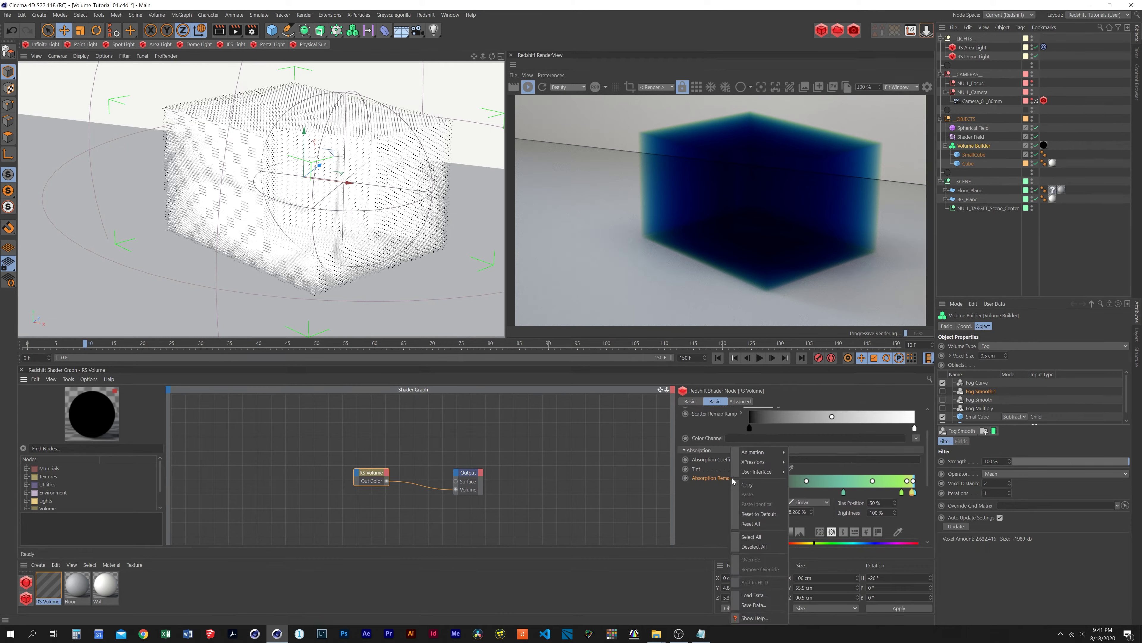
{"action": "left_click", "coordinate": [751, 523]}
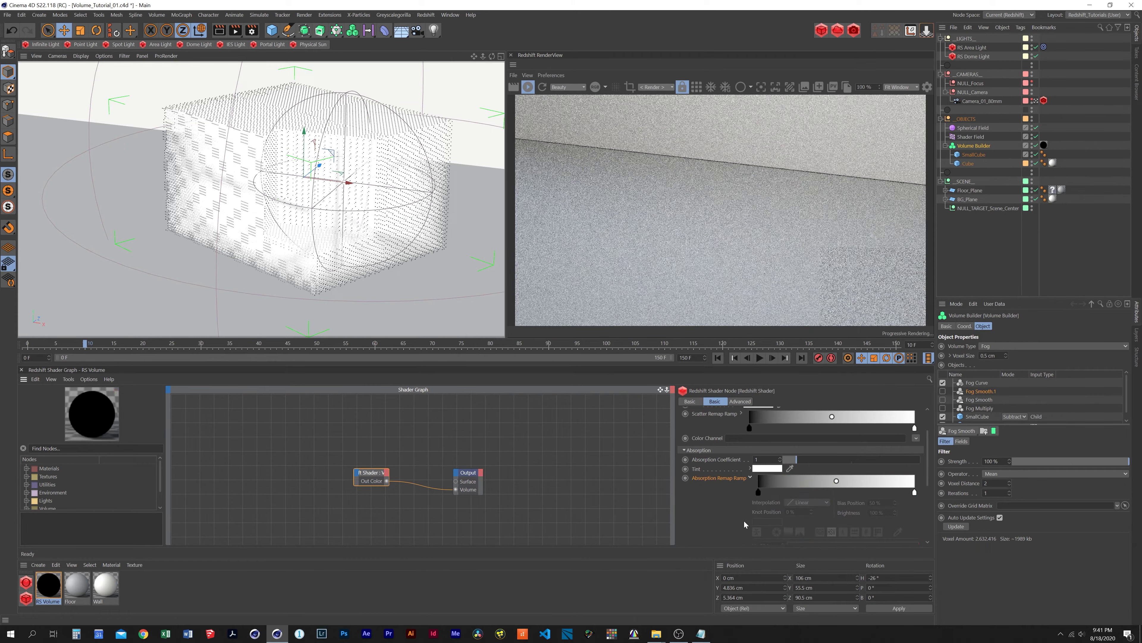
{"action": "scroll", "coordinate": [929, 480], "scroll_direction": "up", "scroll_amount": 2}
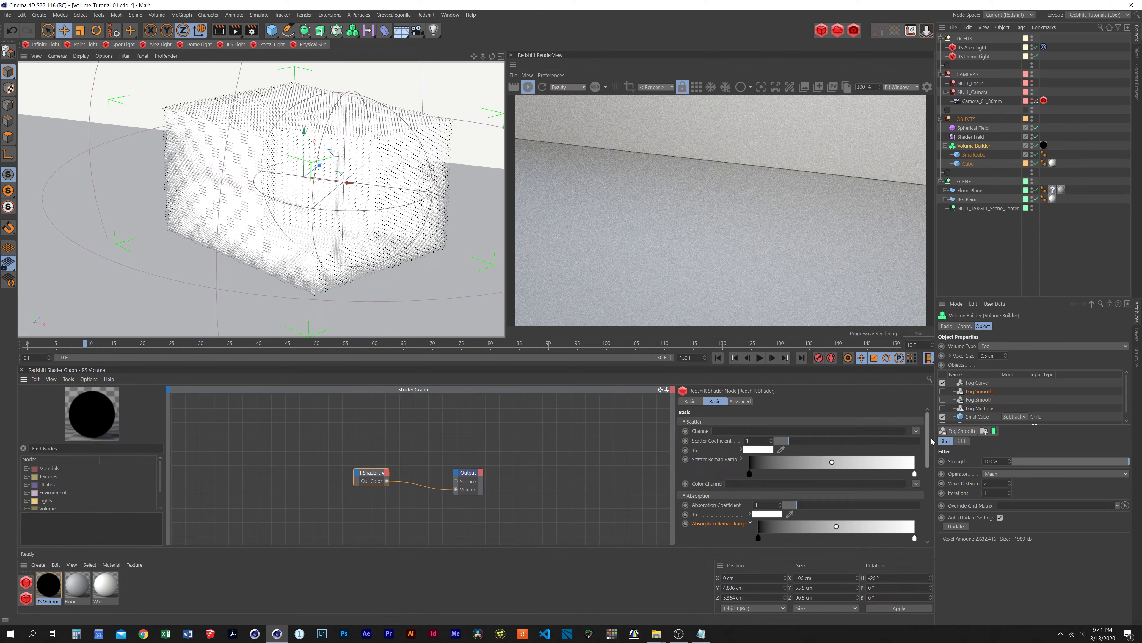
{"action": "left_click", "coordinate": [915, 430]}
{"action": "mouse_move", "coordinate": [929, 469]}
{"action": "left_click", "coordinate": [978, 468]}
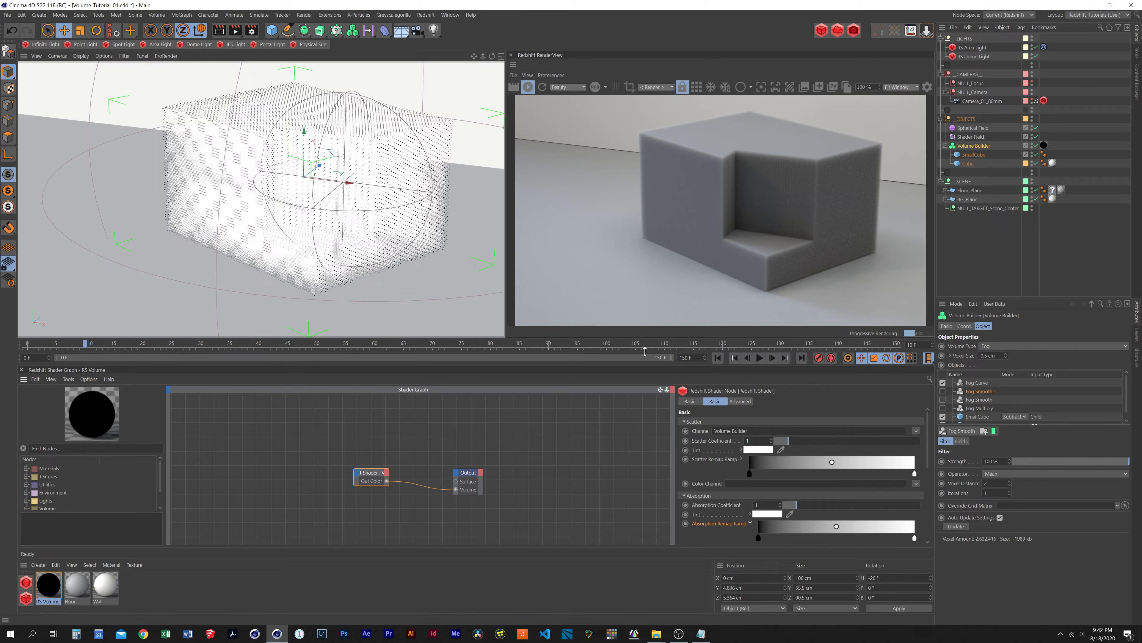
- Add a sphere scaled to a radius of about 23.6 cm, place it in front of the cube and file it under the OBJECTS group
{"action": "left_click", "coordinate": [271, 30]}
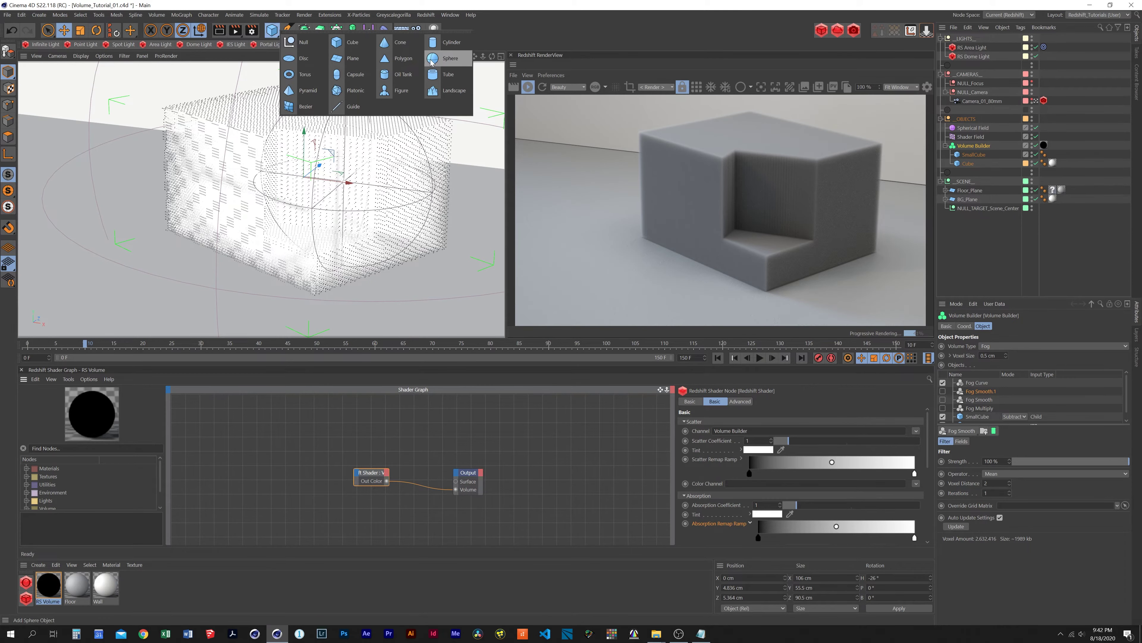
{"action": "left_click", "coordinate": [431, 61]}
{"action": "key", "text": "t"}
{"action": "left_click_drag", "start_coordinate": [423, 171], "coordinate": [212, 230]}
{"action": "key", "text": "e"}
{"action": "left_click_drag", "start_coordinate": [314, 200], "coordinate": [180, 234]}
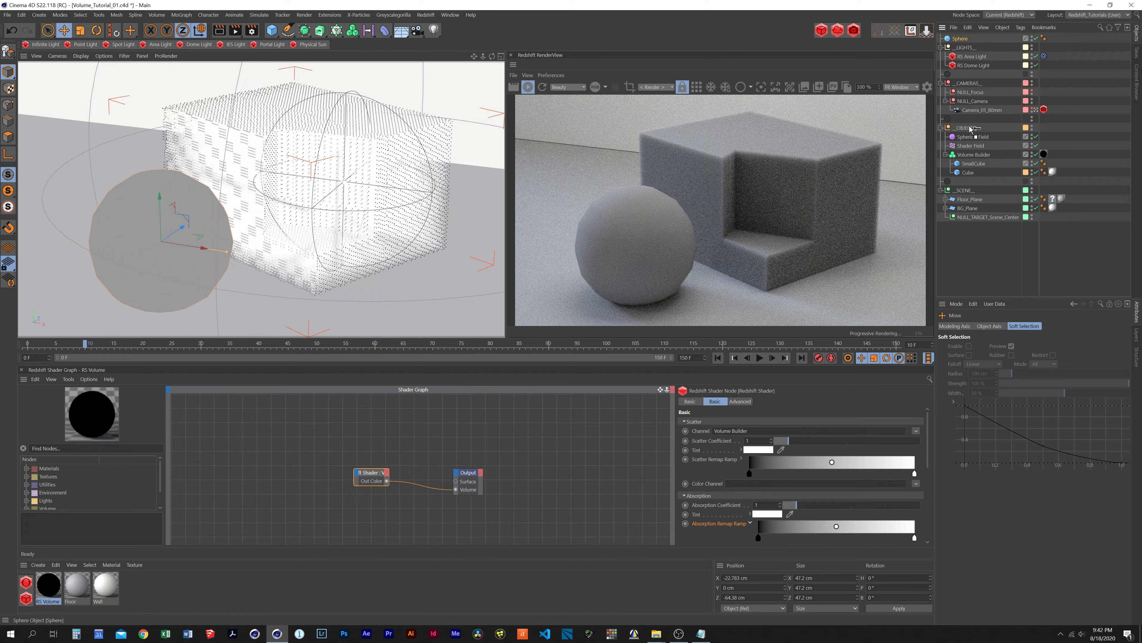
{"action": "left_click_drag", "start_coordinate": [972, 129], "coordinate": [966, 130]}
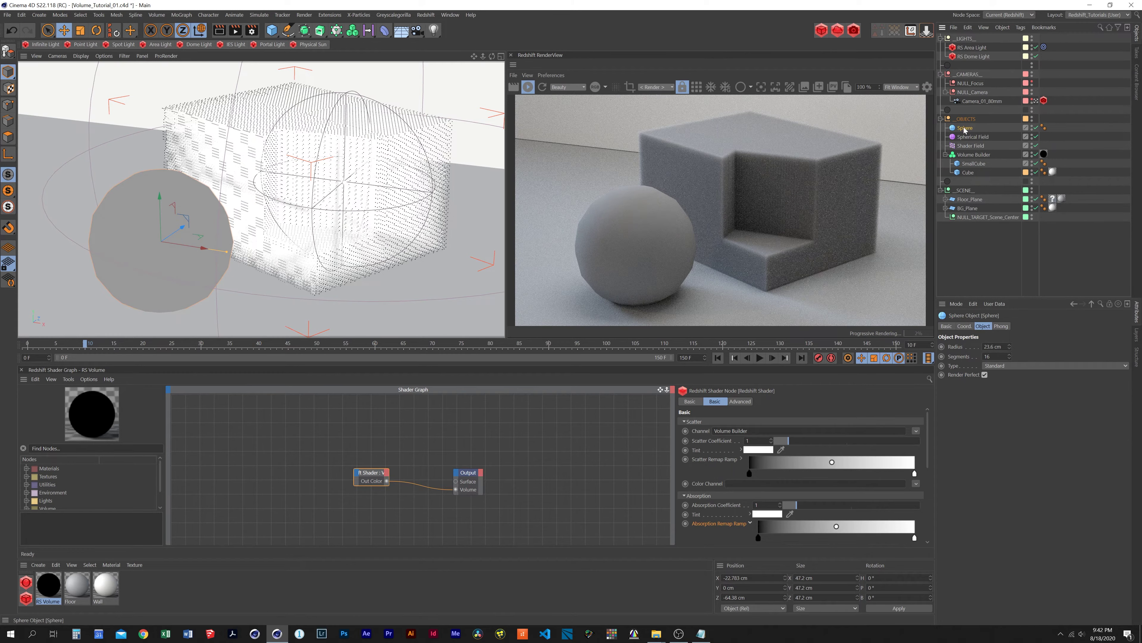
- Wrap the sphere in its own new Volume Builder and apply the RS Volume material to that builder
{"action": "left_click", "coordinate": [355, 35], "text": "alt"}
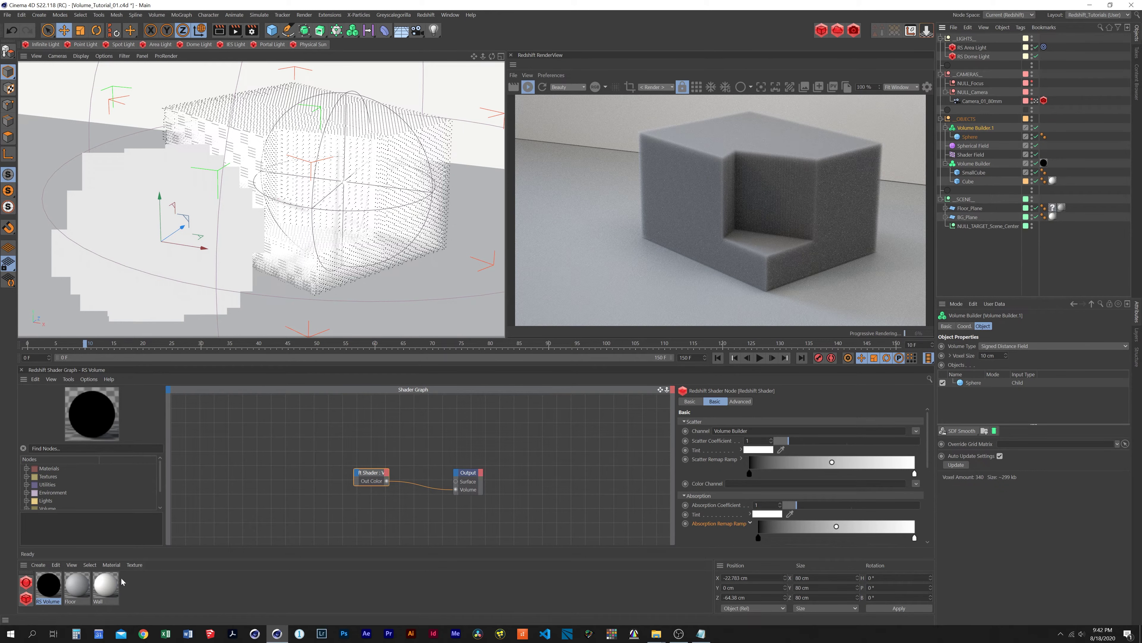
{"action": "left_click_drag", "start_coordinate": [46, 595], "coordinate": [979, 131]}
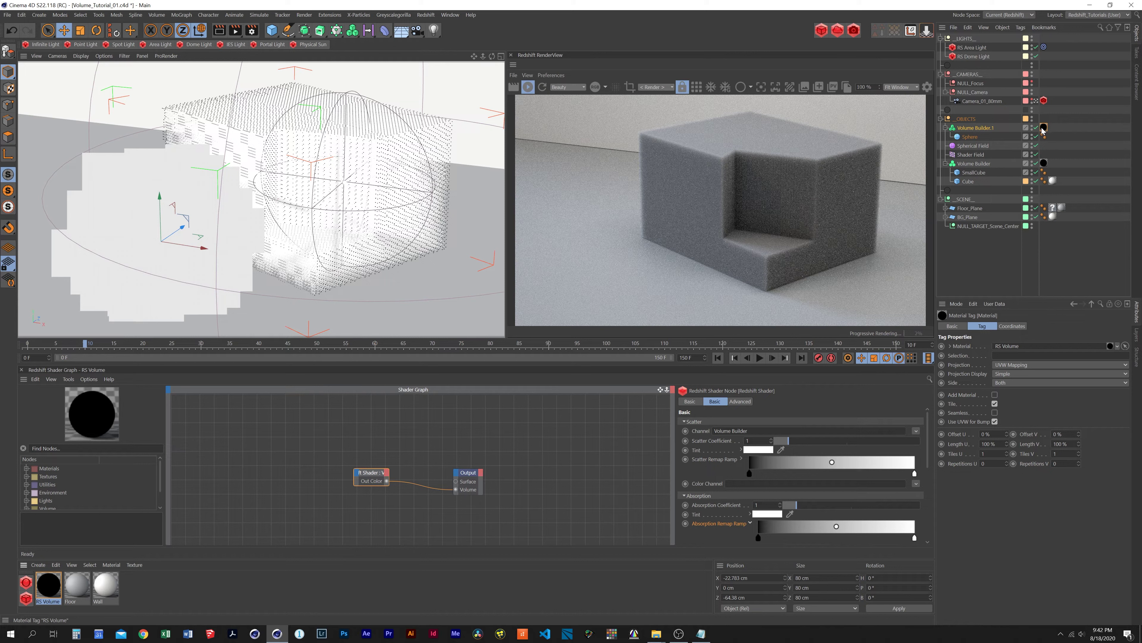
{"action": "left_click", "coordinate": [977, 128]}
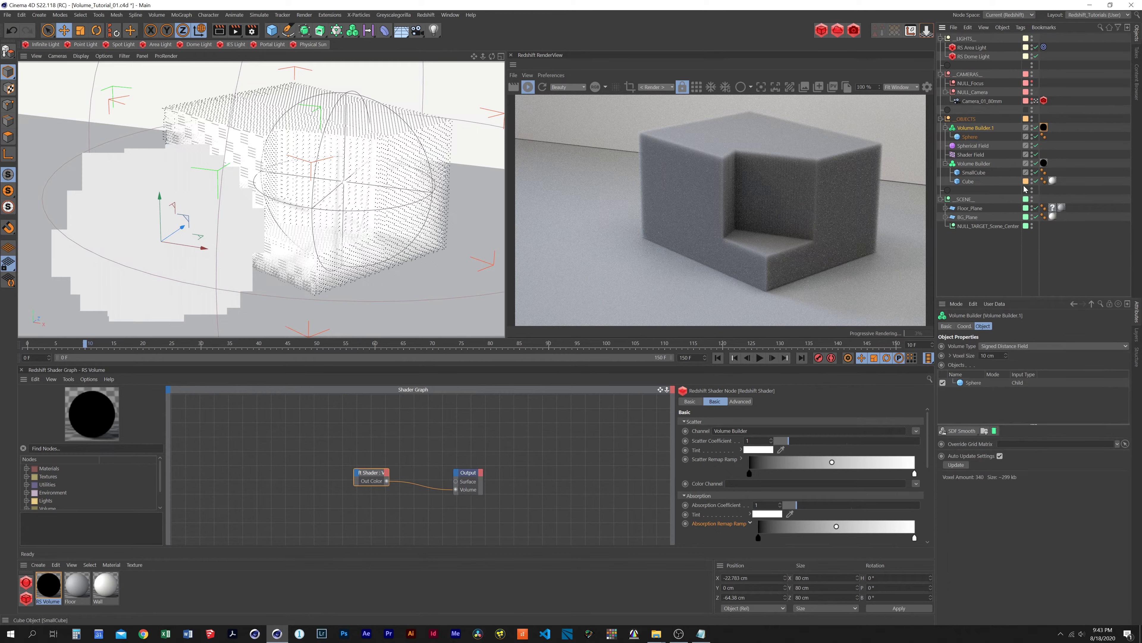
- Set the sphere's Volume Builder to the Fog volume type with a Voxel Size of 2 cm
{"action": "left_click", "coordinate": [1025, 346]}
{"action": "left_click", "coordinate": [1017, 361]}
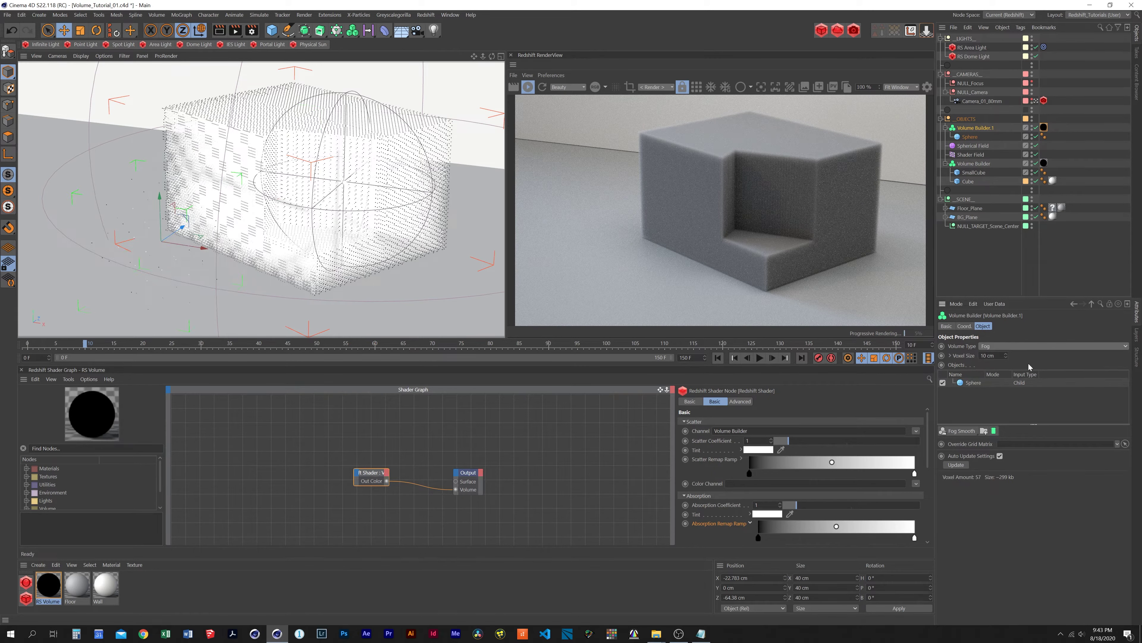
{"action": "left_click", "coordinate": [529, 88]}
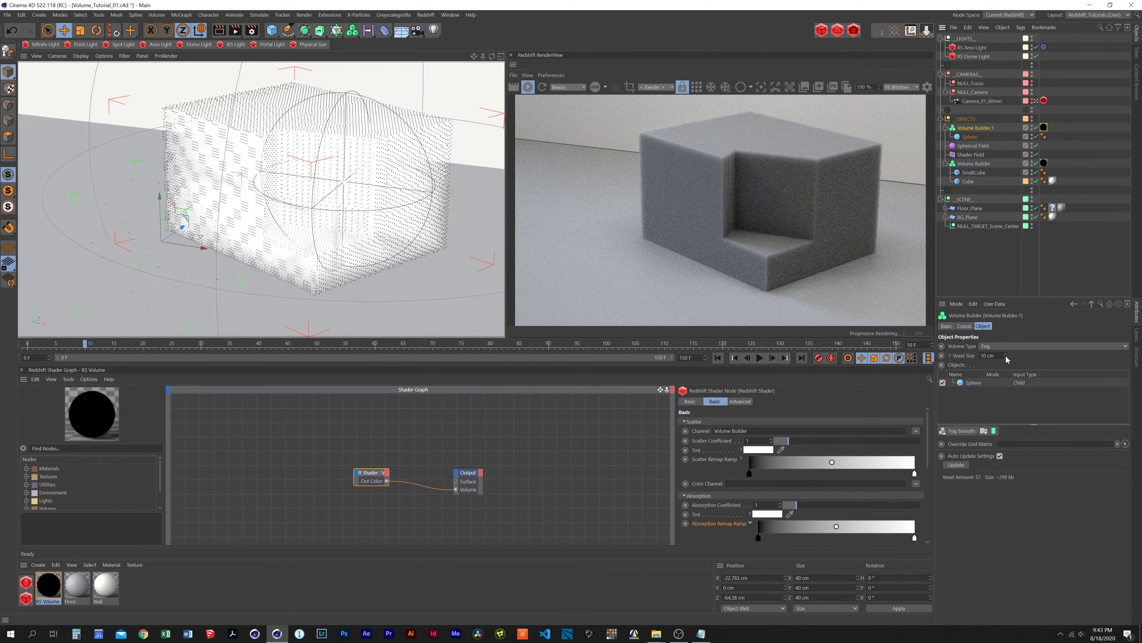
{"action": "left_click", "coordinate": [989, 355]}
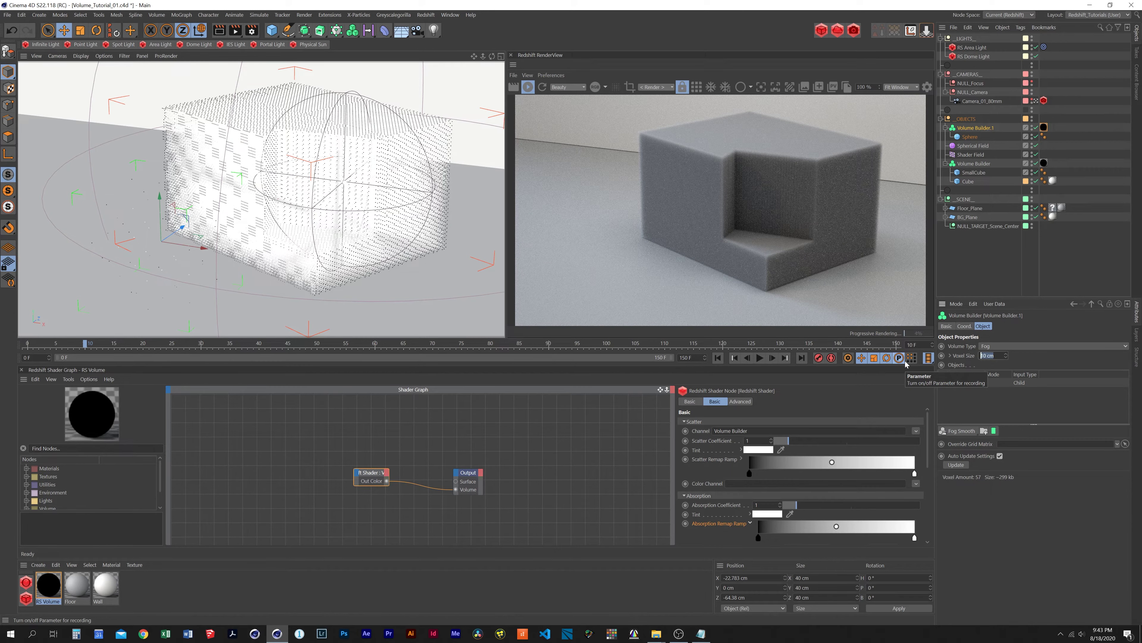
{"action": "type", "text": "1"}
{"action": "key", "text": "Return"}
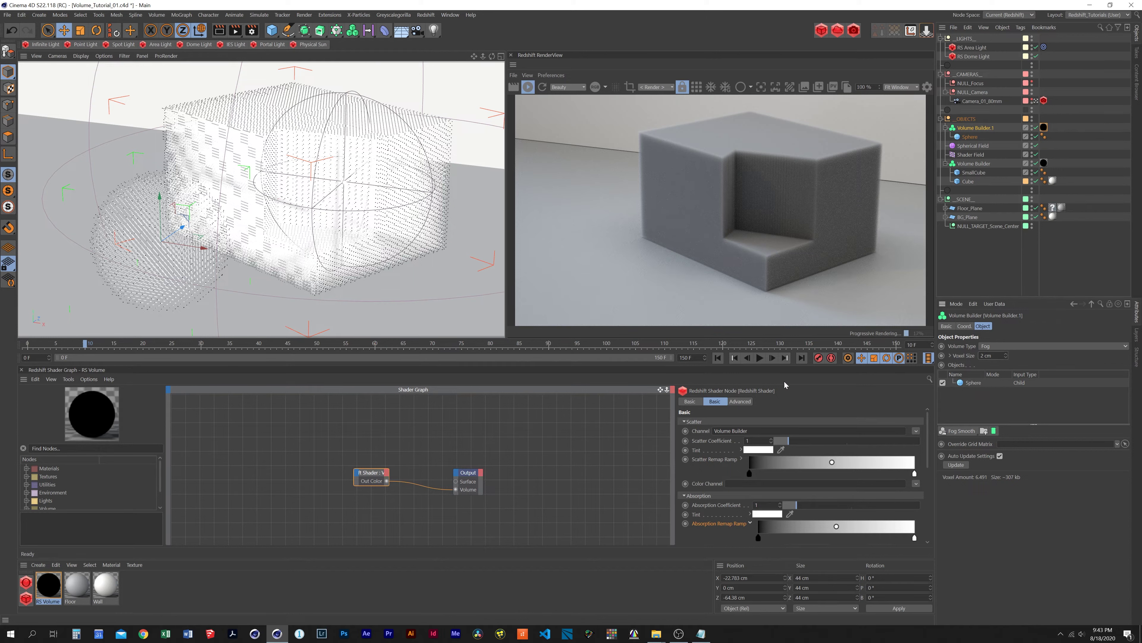
- Switch the RS Volume's Scatter Channel to Volume Builder.1
{"action": "left_click", "coordinate": [918, 432]}
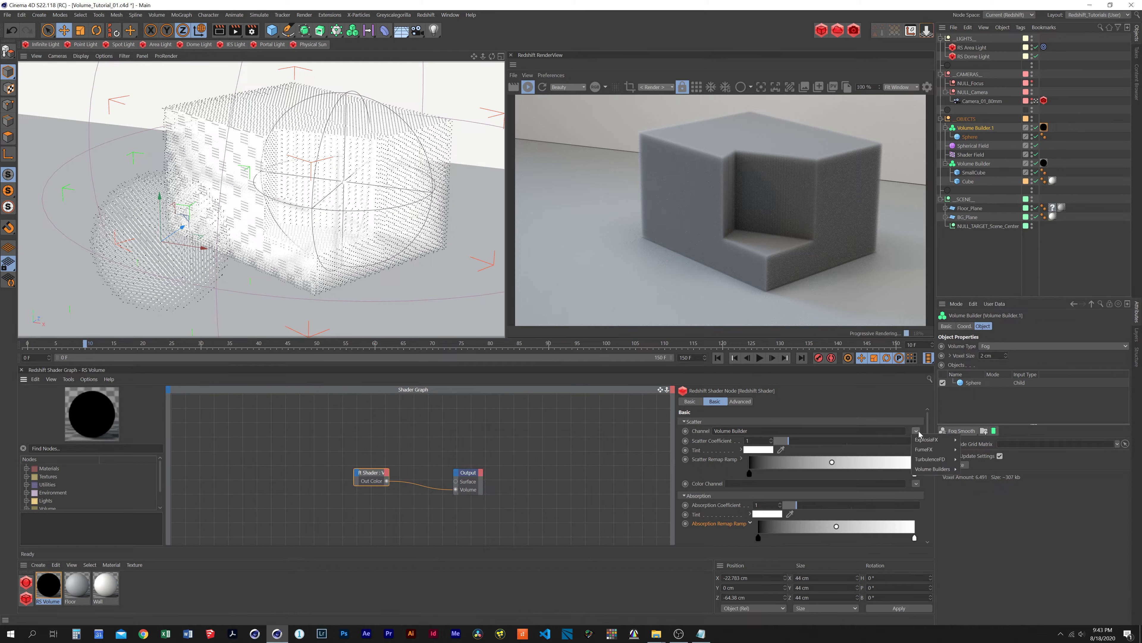
{"action": "mouse_move", "coordinate": [919, 471]}
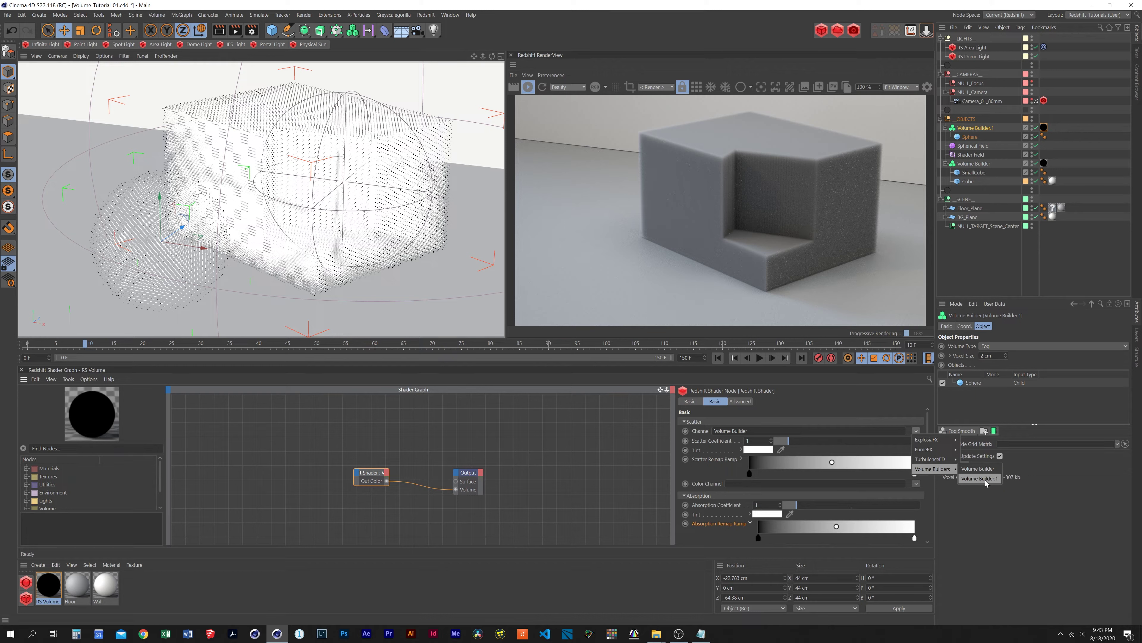
{"action": "left_click", "coordinate": [972, 479]}
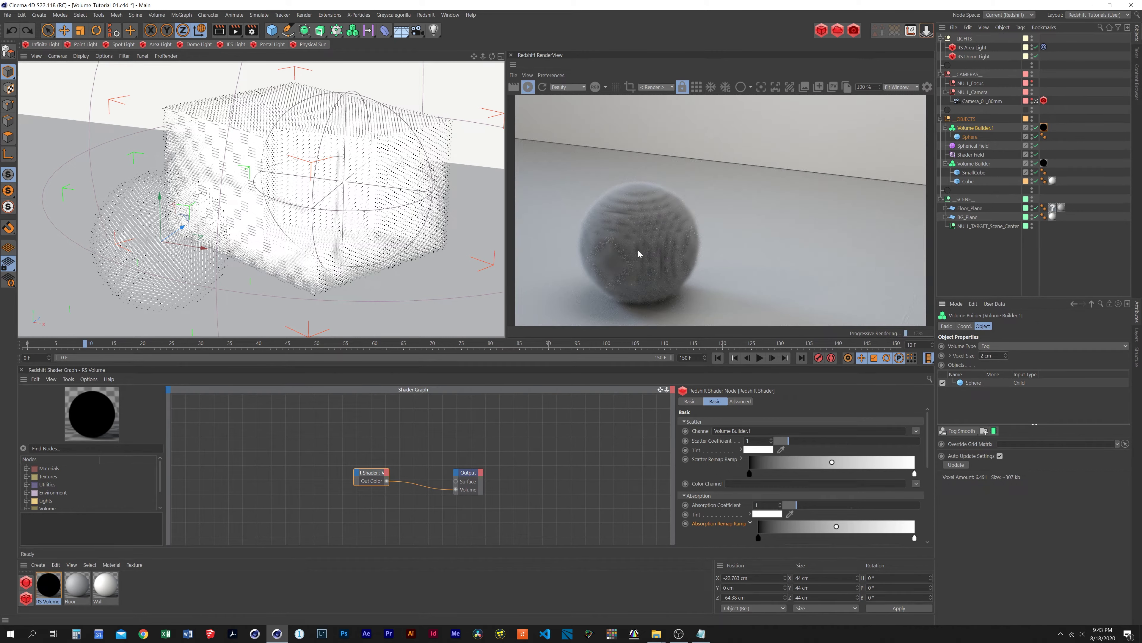
- Try a Voxel Size of 100 cm on the sphere's Volume Builder, and settle on 1 cm
{"action": "type", "text": "100"}
{"action": "key", "text": "Return"}
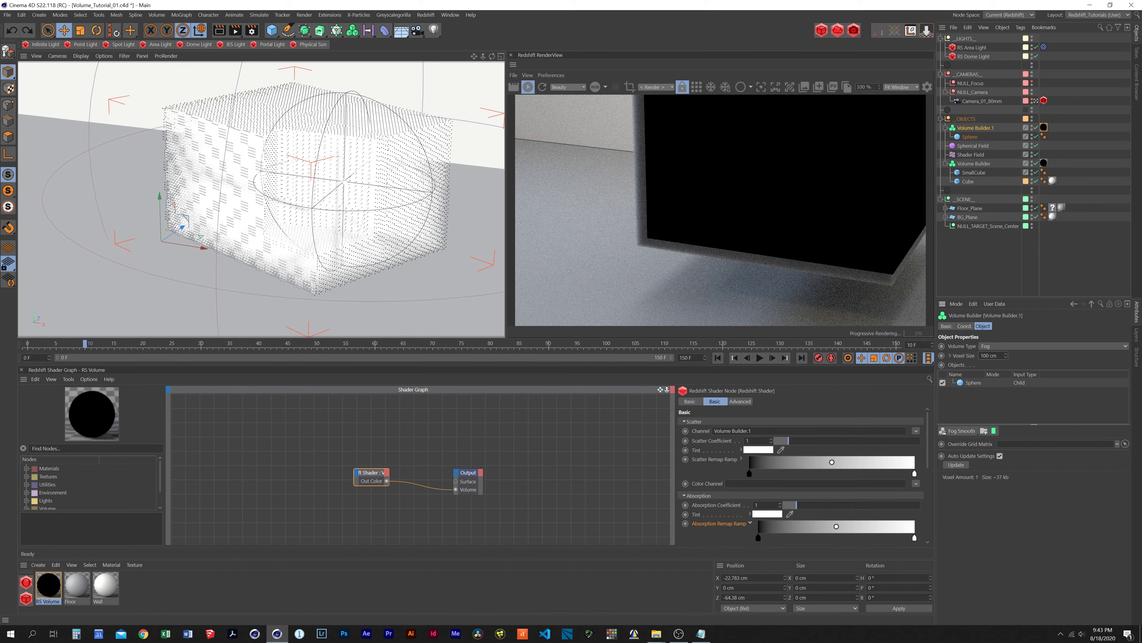
{"action": "type", "text": "1"}
{"action": "key", "text": "Return"}
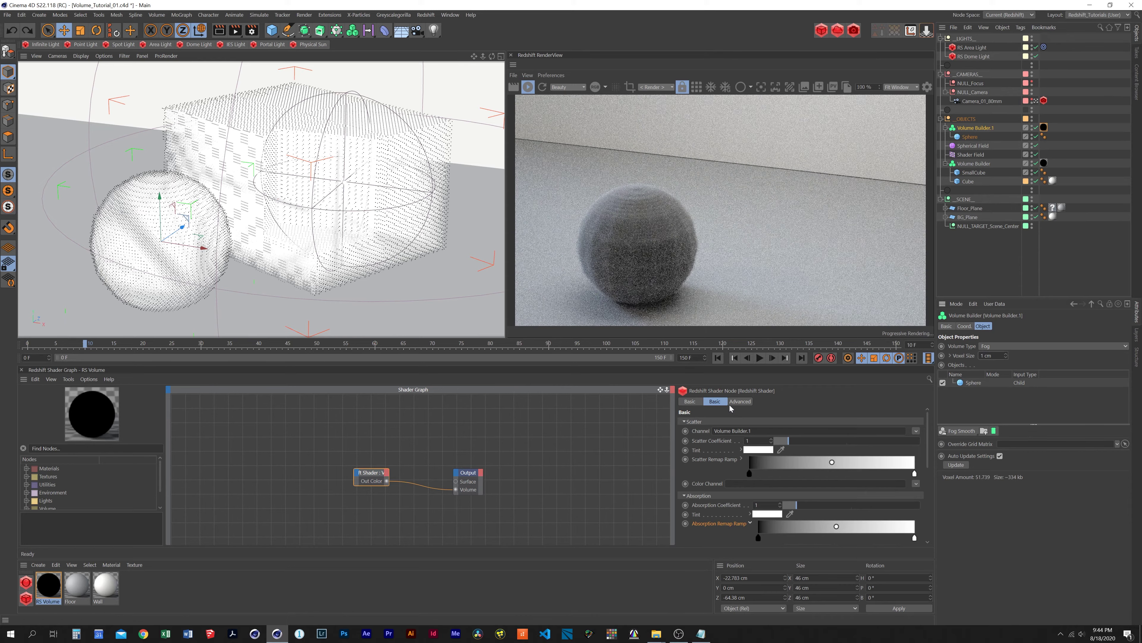
- Enable Perfect Primitive for the Sphere entry in its Volume Builder's object list
{"action": "left_click", "coordinate": [971, 383]}
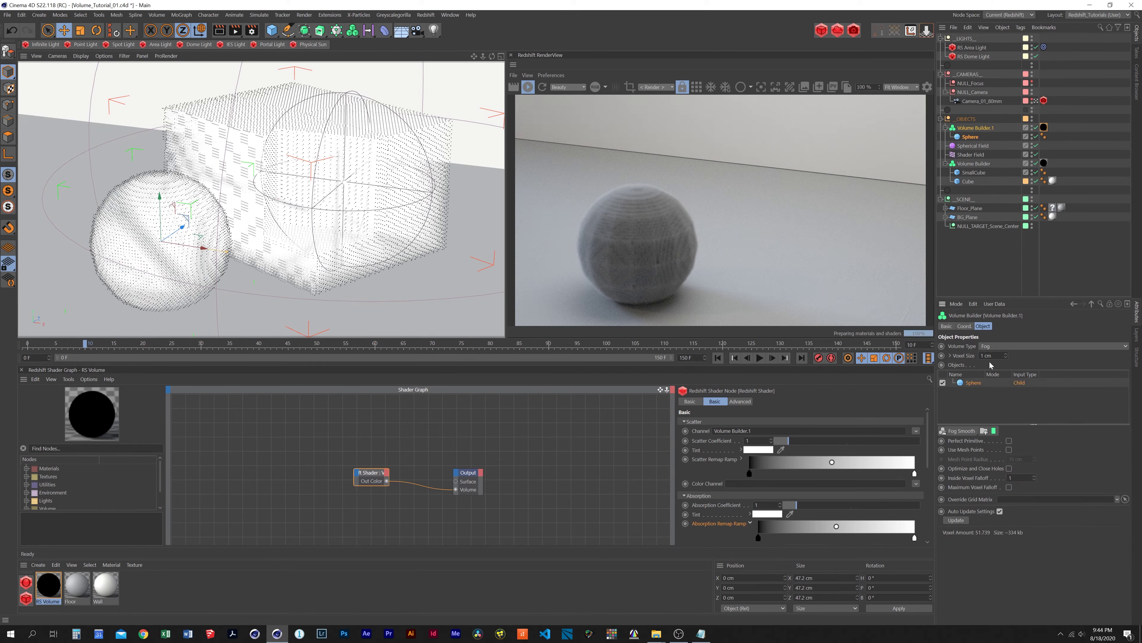
{"action": "left_click", "coordinate": [1010, 346]}
{"action": "left_click", "coordinate": [1015, 332]}
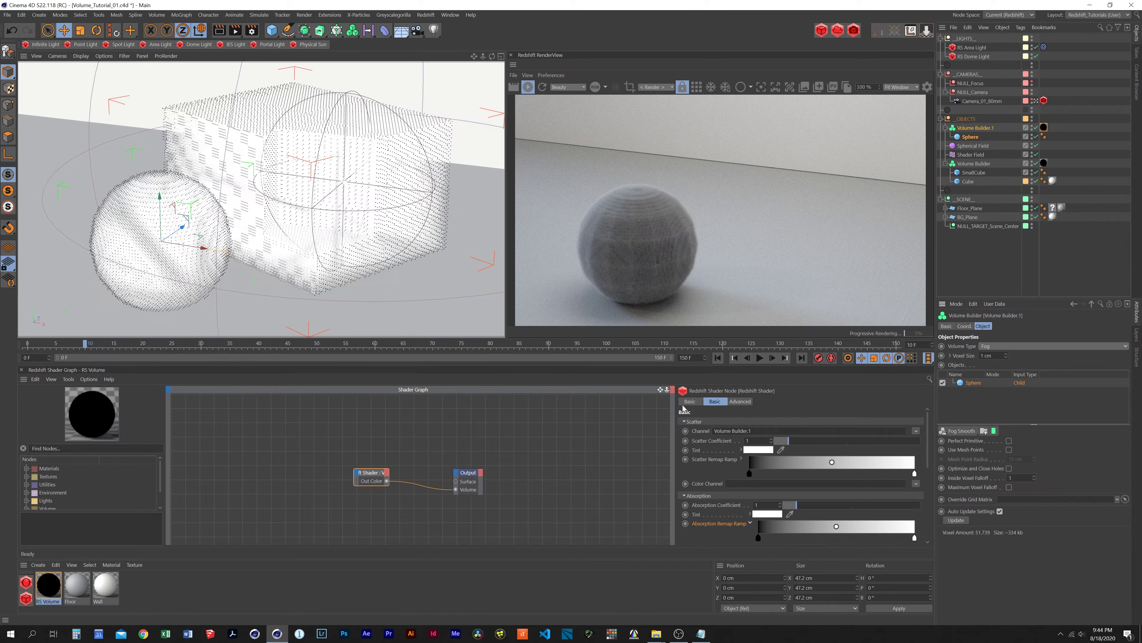
{"action": "left_click", "coordinate": [1009, 441]}
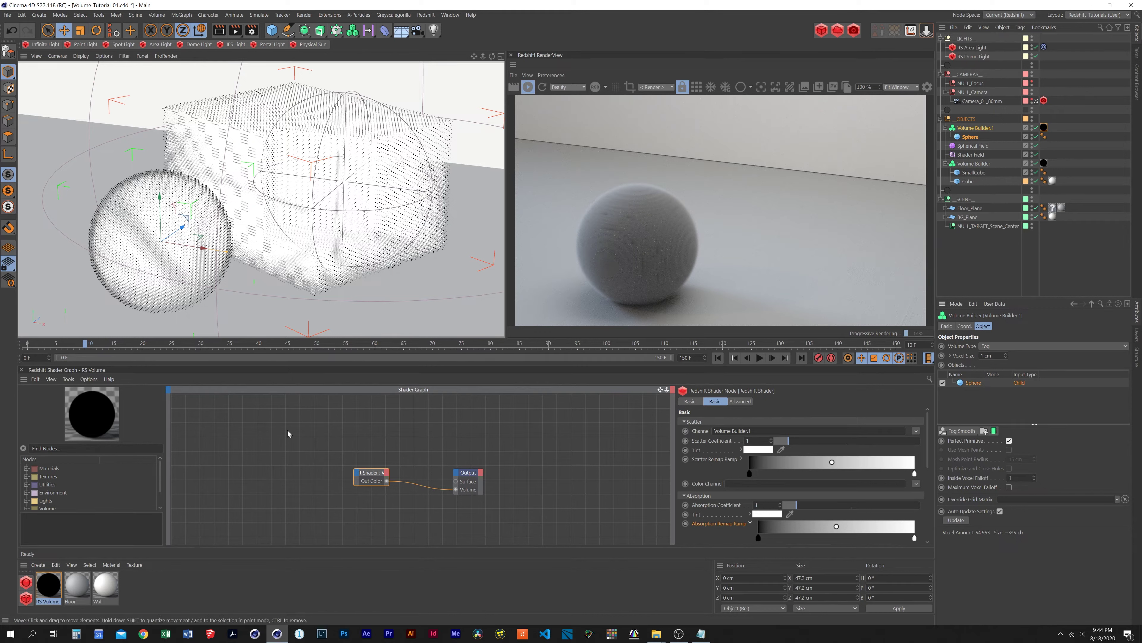
- Create a second Redshift Volume material and move its RS Volume and Output nodes to the middle of the shader graph
{"action": "left_click", "coordinate": [26, 583]}
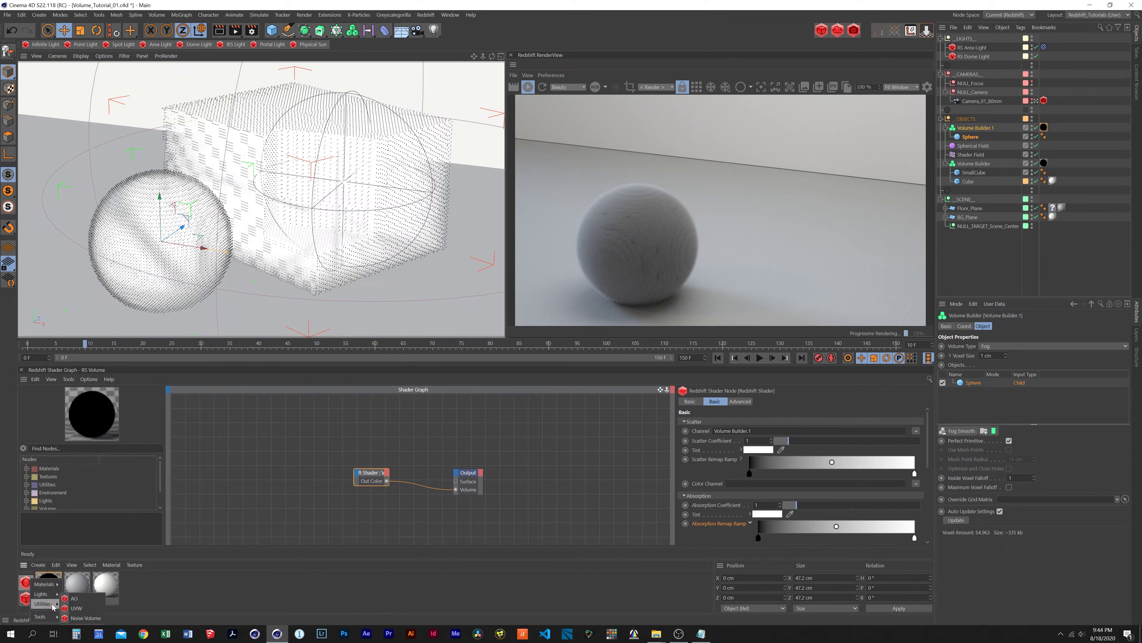
{"action": "mouse_move", "coordinate": [44, 583]}
{"action": "left_click", "coordinate": [80, 618]}
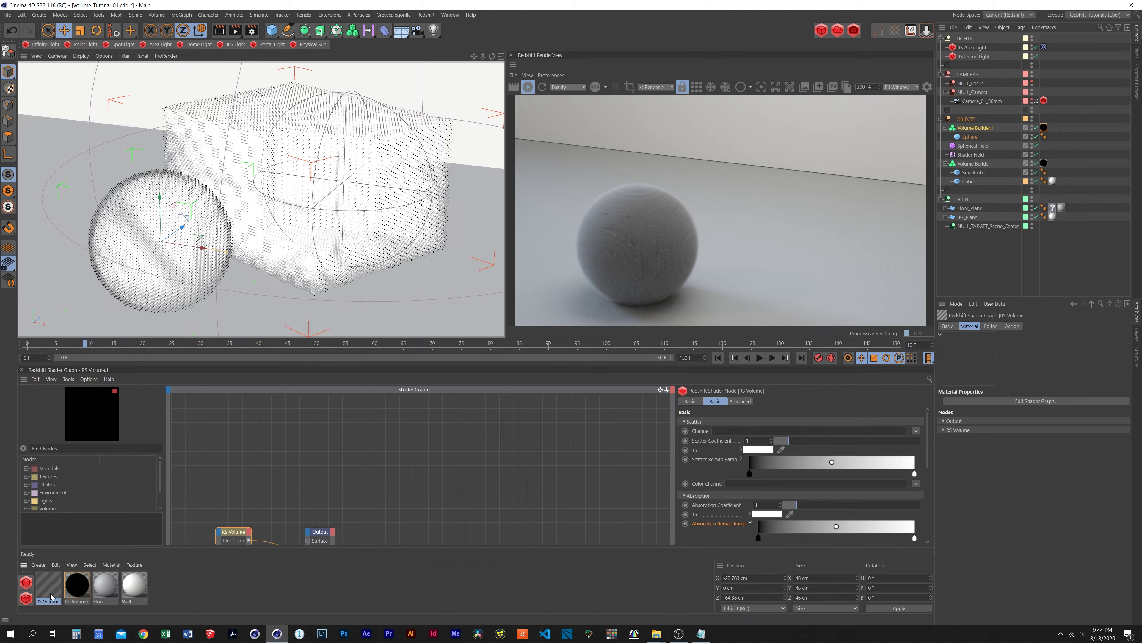
{"action": "left_click_drag", "start_coordinate": [345, 507], "coordinate": [394, 459]}
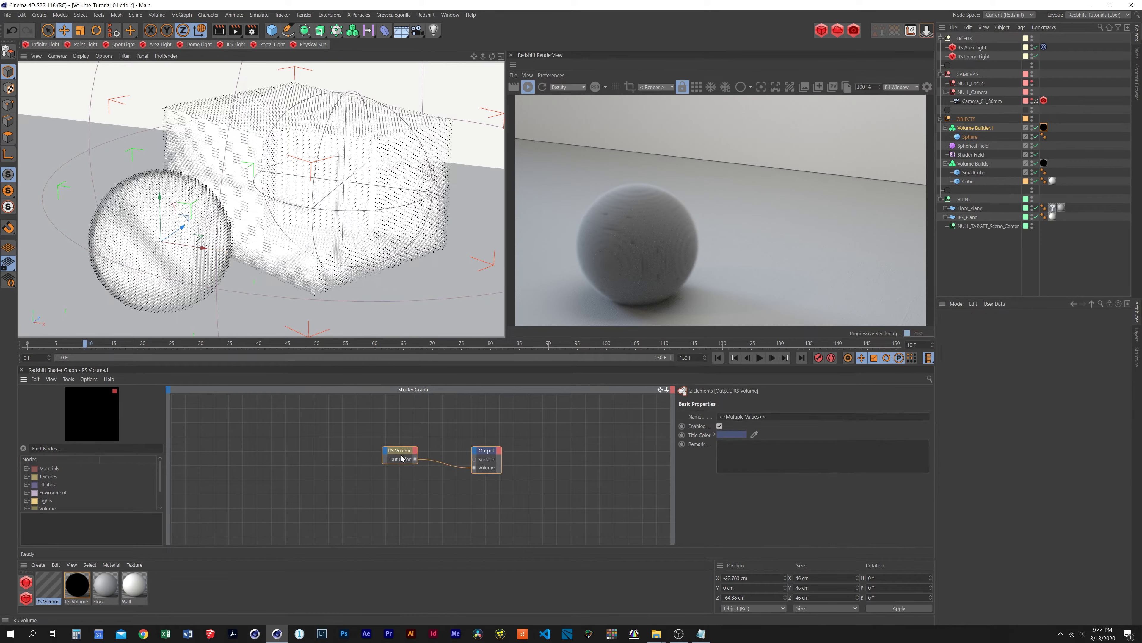
- Set the scatter Tint of the new RS Volume node to a light aqua green
{"action": "left_click", "coordinate": [395, 458]}
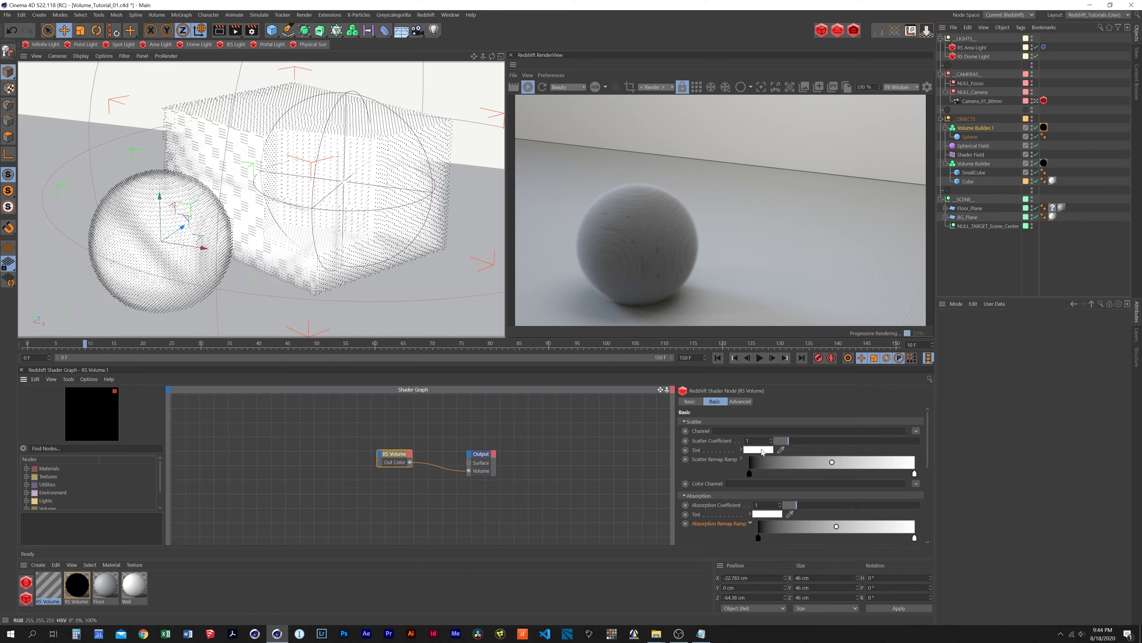
{"action": "left_click", "coordinate": [770, 450]}
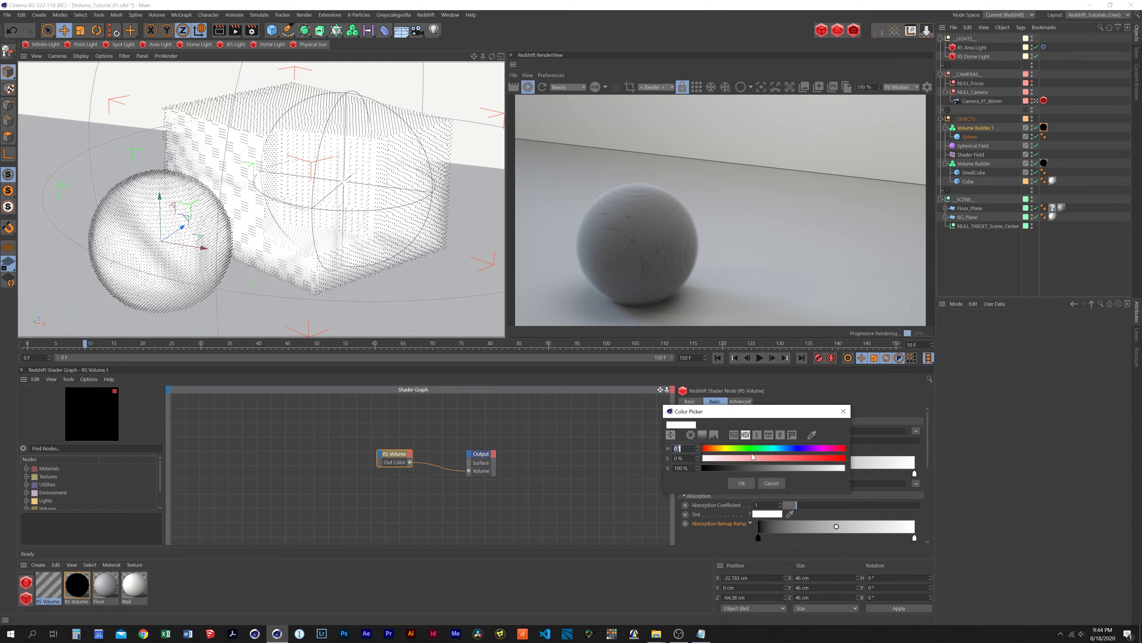
{"action": "left_click", "coordinate": [770, 447]}
{"action": "left_click", "coordinate": [756, 459]}
{"action": "left_click", "coordinate": [741, 483]}
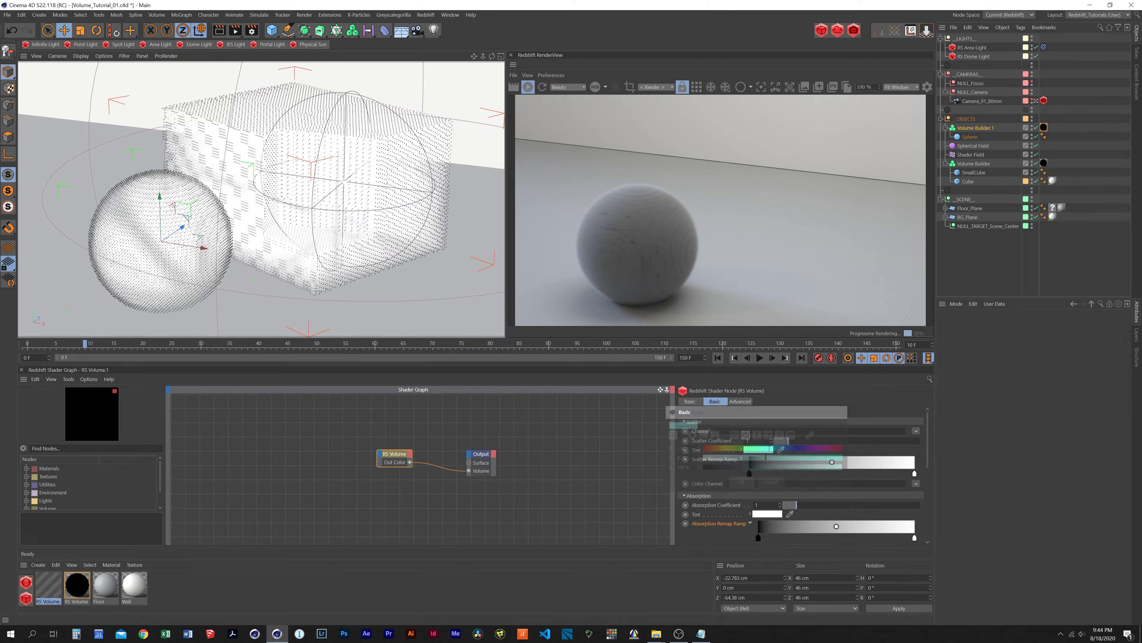
- Set the absorption Tint of the new RS Volume node to a light mint green
{"action": "left_click", "coordinate": [767, 514]}
{"action": "left_click", "coordinate": [776, 513]}
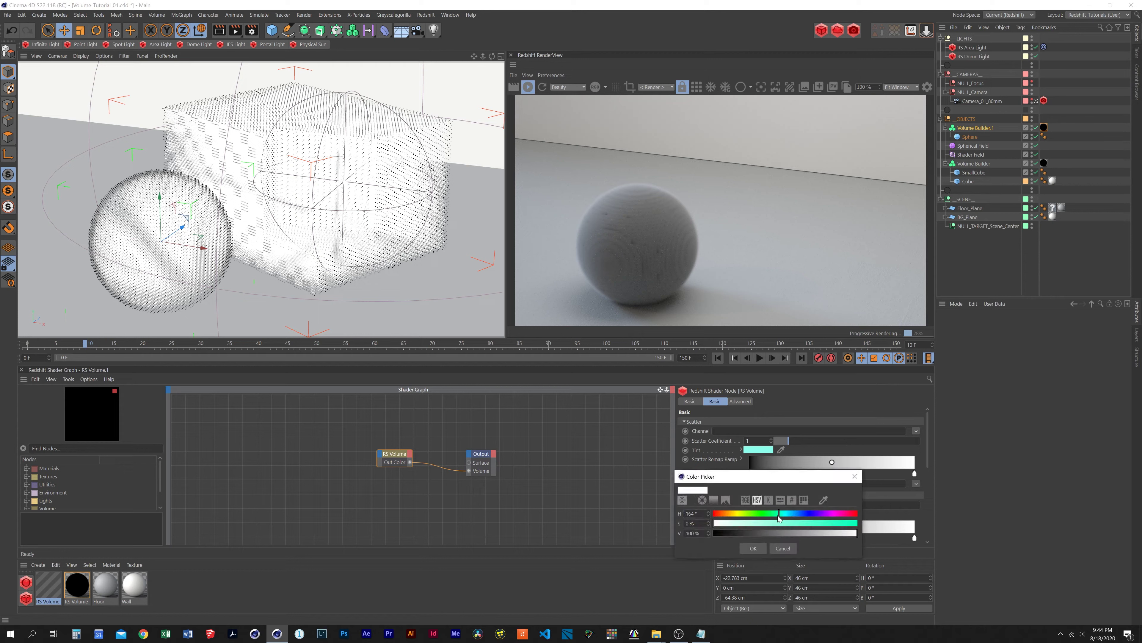
{"action": "left_click", "coordinate": [756, 523]}
{"action": "left_click", "coordinate": [754, 547]}
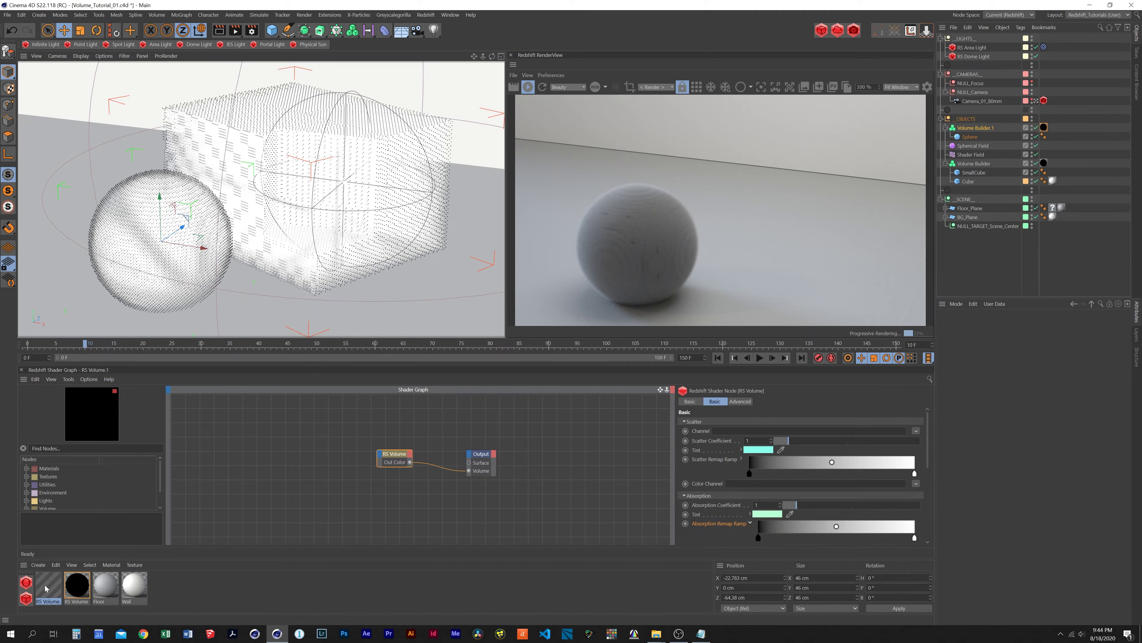
- Replace the material on the sphere's Volume Builder with the new green one and set its Scatter Channel to Volume Builder.1
{"action": "left_click_drag", "start_coordinate": [45, 587], "coordinate": [1044, 131]}
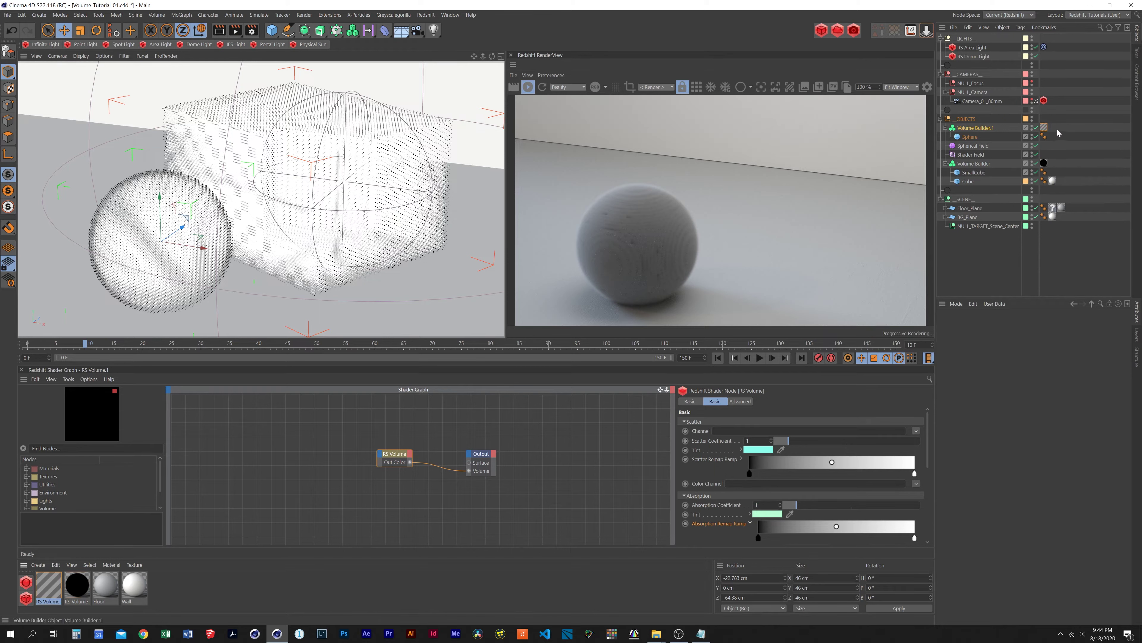
{"action": "left_click", "coordinate": [915, 431]}
{"action": "left_click", "coordinate": [975, 480]}
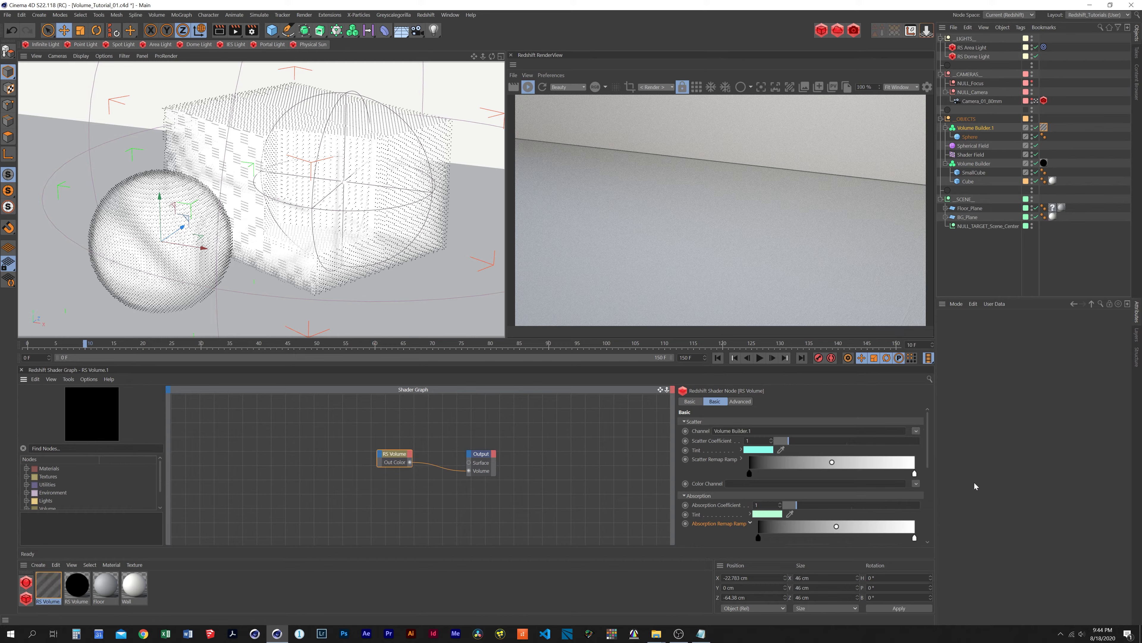
- Set the Scatter Channel of the original white RS Volume material to Volume Builder
{"action": "left_click", "coordinate": [77, 584]}
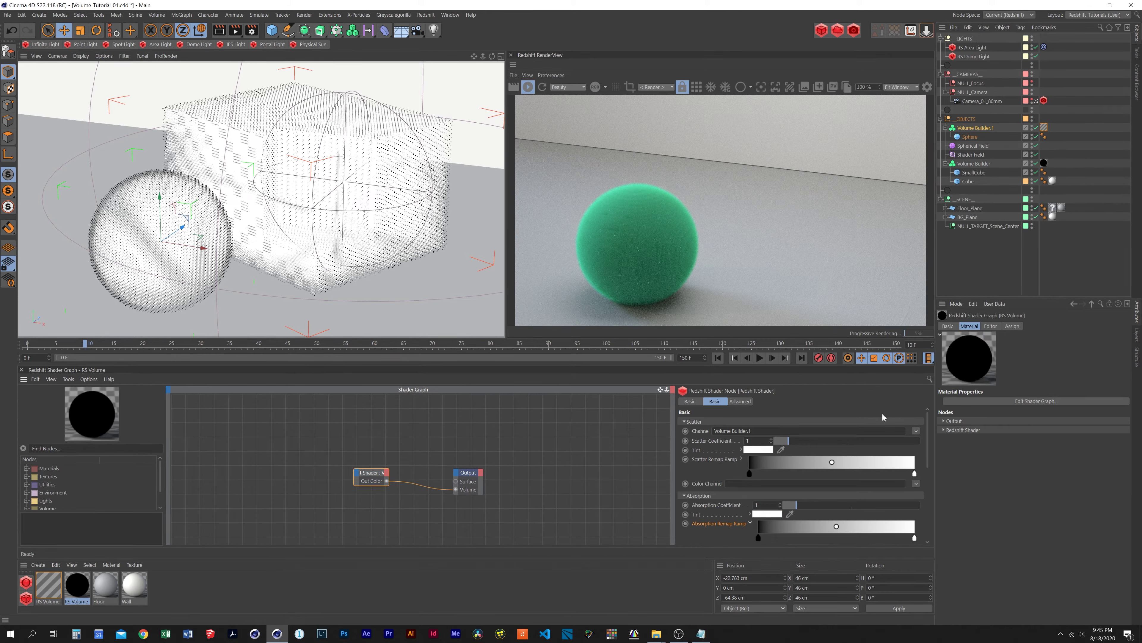
{"action": "left_click", "coordinate": [916, 431]}
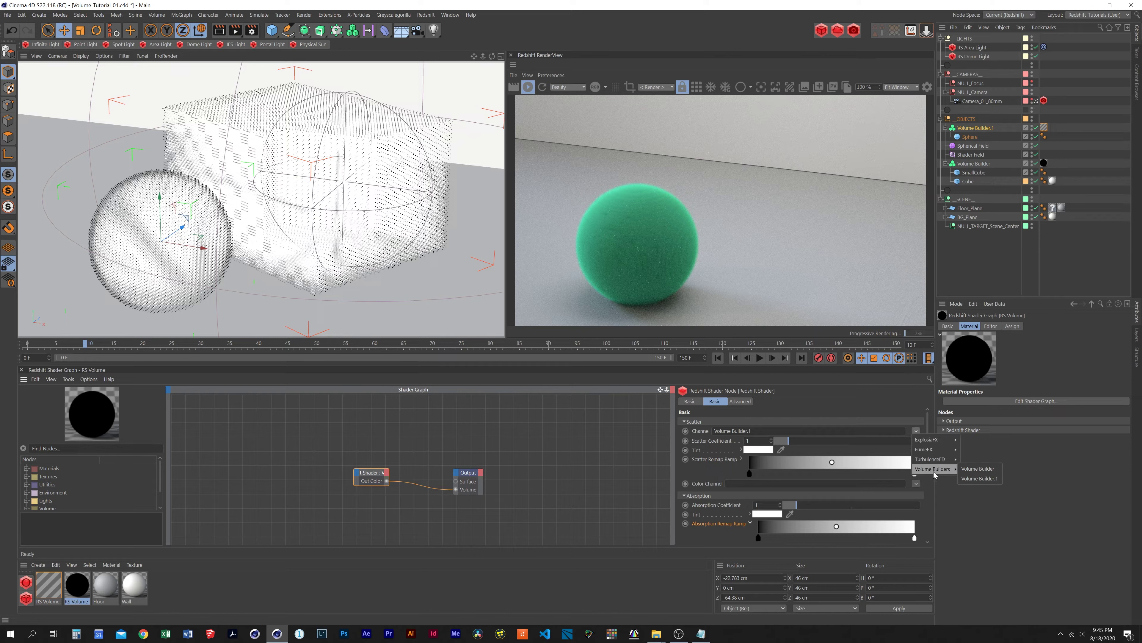
{"action": "mouse_move", "coordinate": [936, 468]}
{"action": "left_click", "coordinate": [984, 470]}
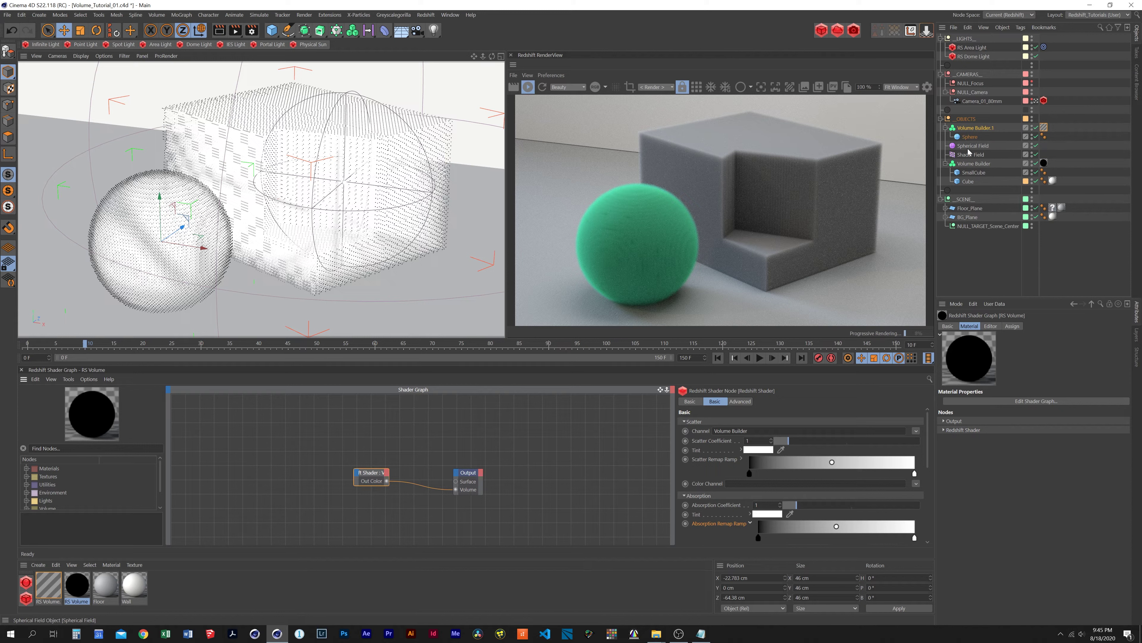
- Move the sphere's Volume Builder below the Shader Field, collapse both builders and rename the sphere's builder Volume_Sphere
{"action": "left_click_drag", "start_coordinate": [969, 161], "coordinate": [969, 160]}
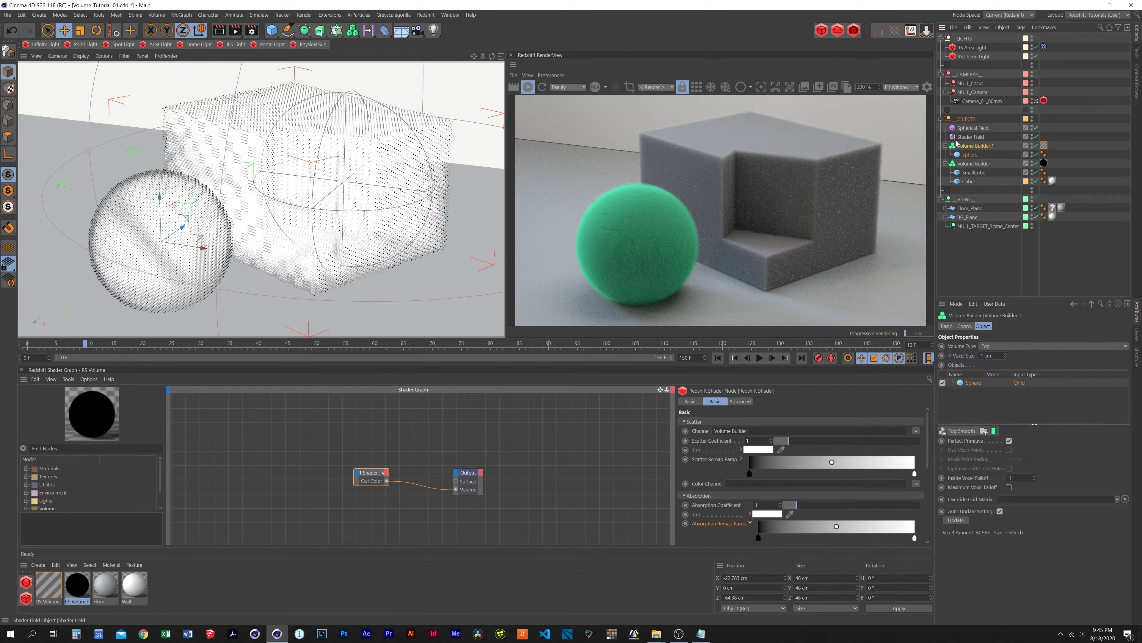
{"action": "left_click", "coordinate": [946, 145]}
{"action": "left_click", "coordinate": [946, 155]}
{"action": "double_click", "coordinate": [976, 146]}
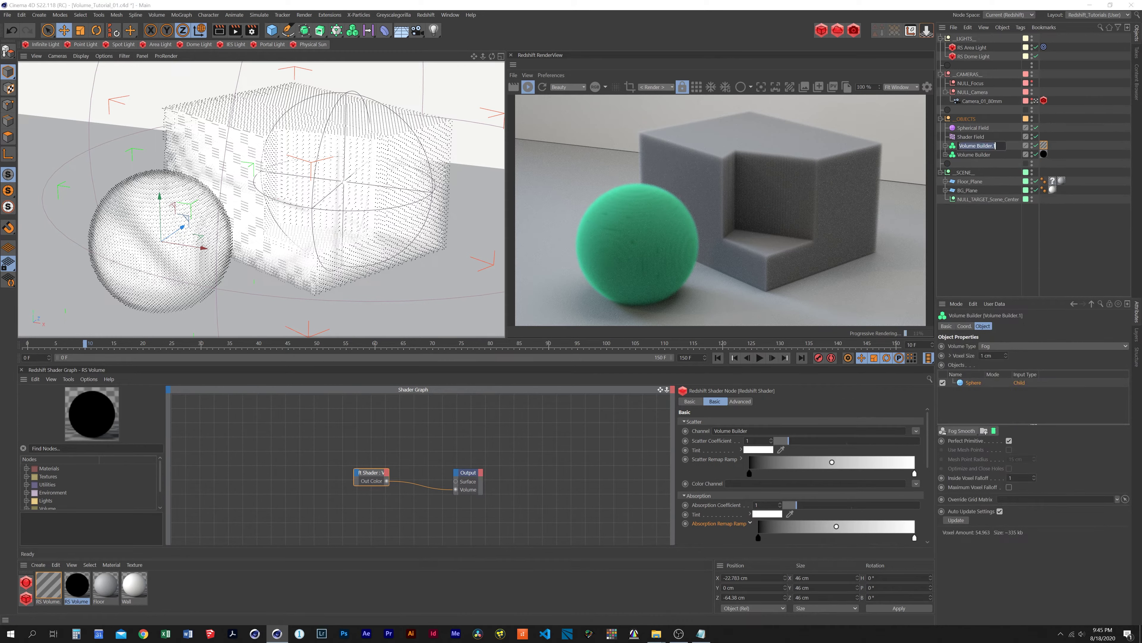
{"action": "type", "text": "Vo"}
{"action": "key", "text": "Return"}
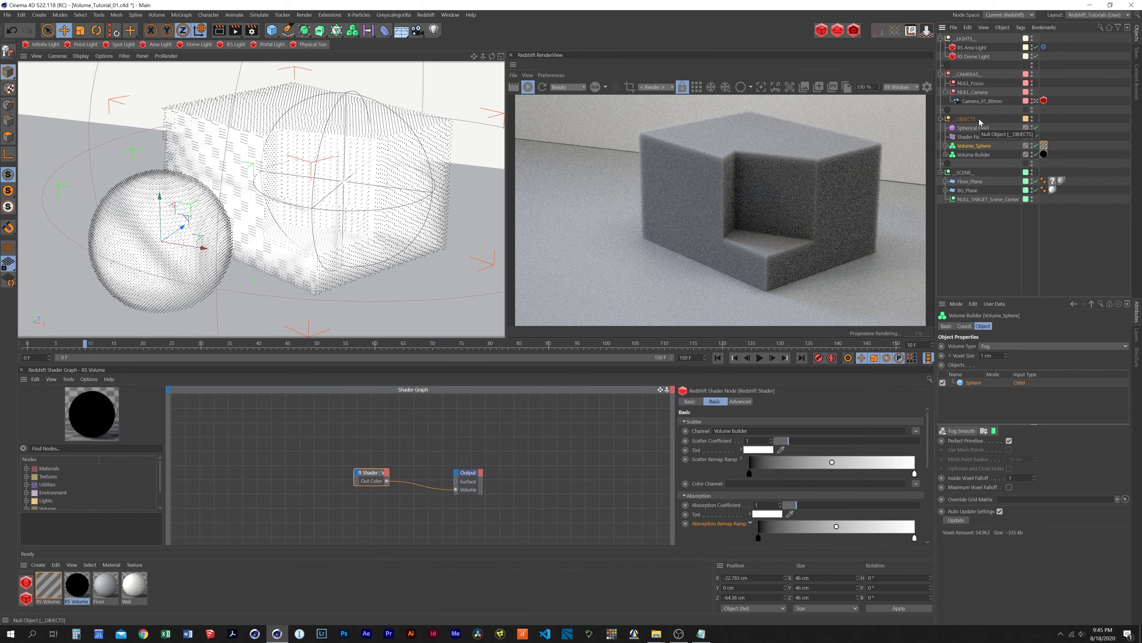
- Rename the cubes' Volume Builder as Volume Cube
{"action": "left_click", "coordinate": [975, 155]}
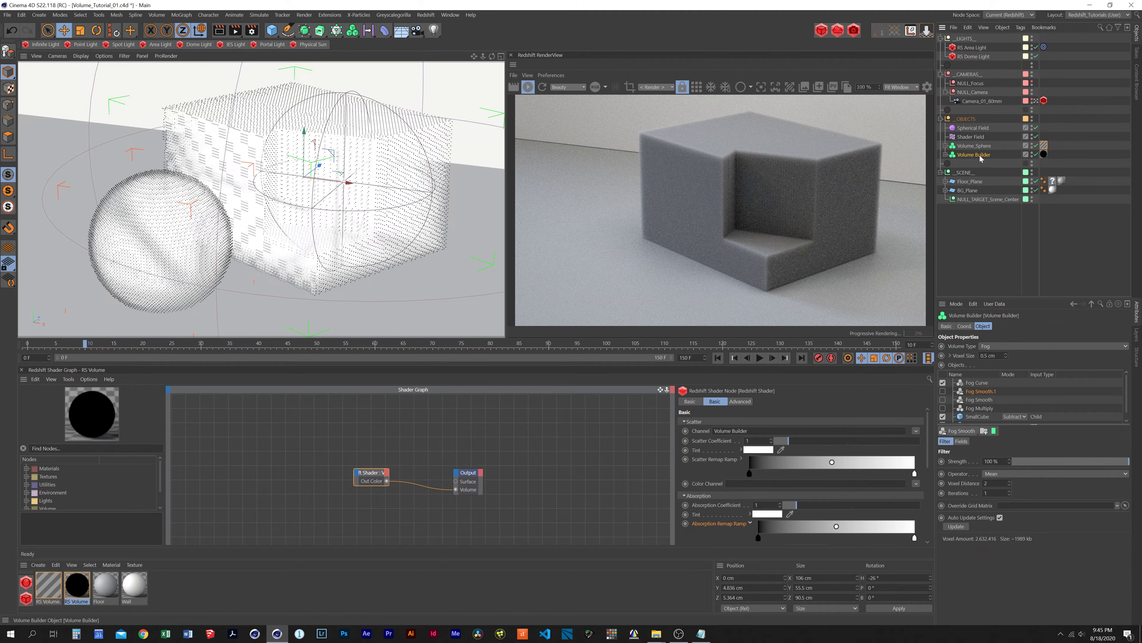
{"action": "double_click", "coordinate": [981, 155]}
{"action": "type", "text": "Volume Cub"}
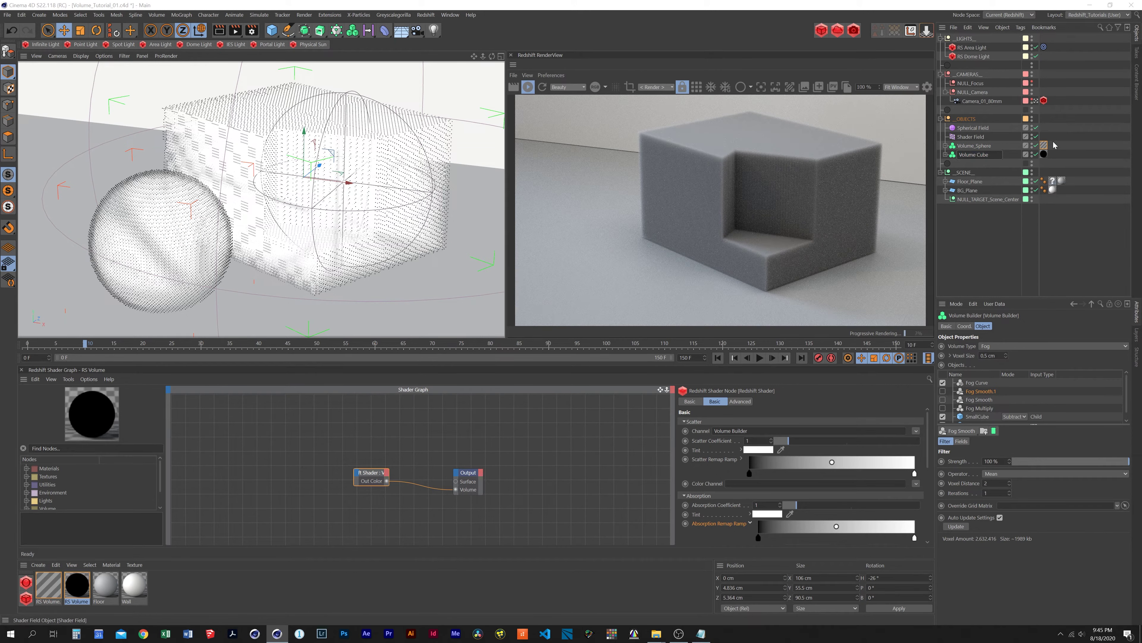
{"action": "key", "text": "Return"}
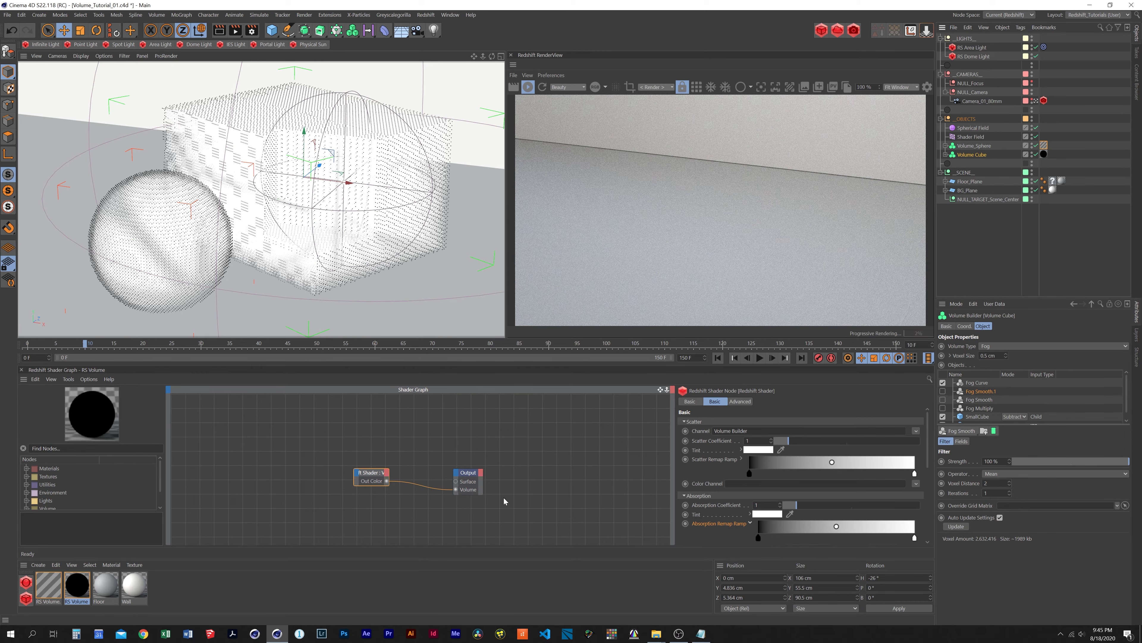
- Set the green RS Volume material's Scatter Channel to the renamed Volume_Sphere builder
{"action": "left_click", "coordinate": [390, 466]}
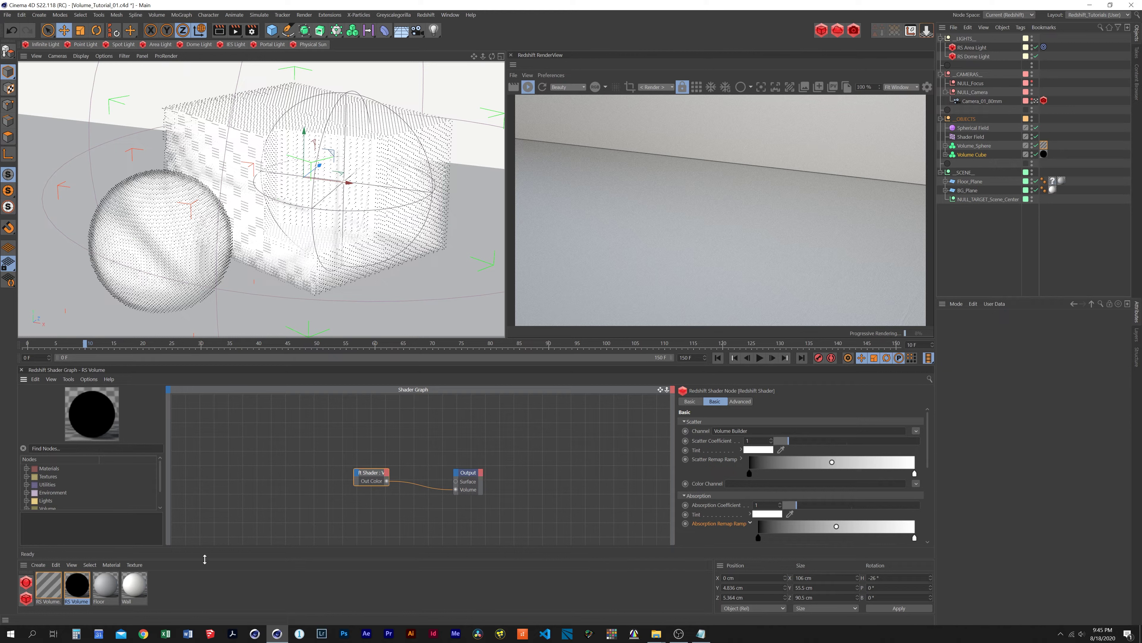
{"action": "left_click", "coordinate": [48, 587]}
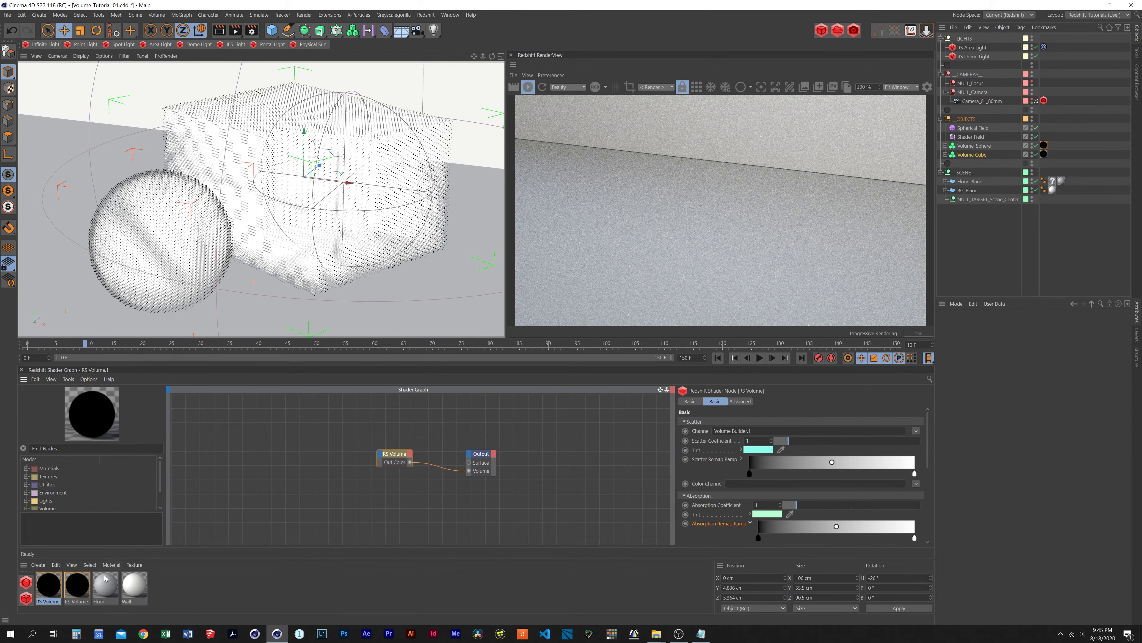
{"action": "left_click", "coordinate": [916, 431]}
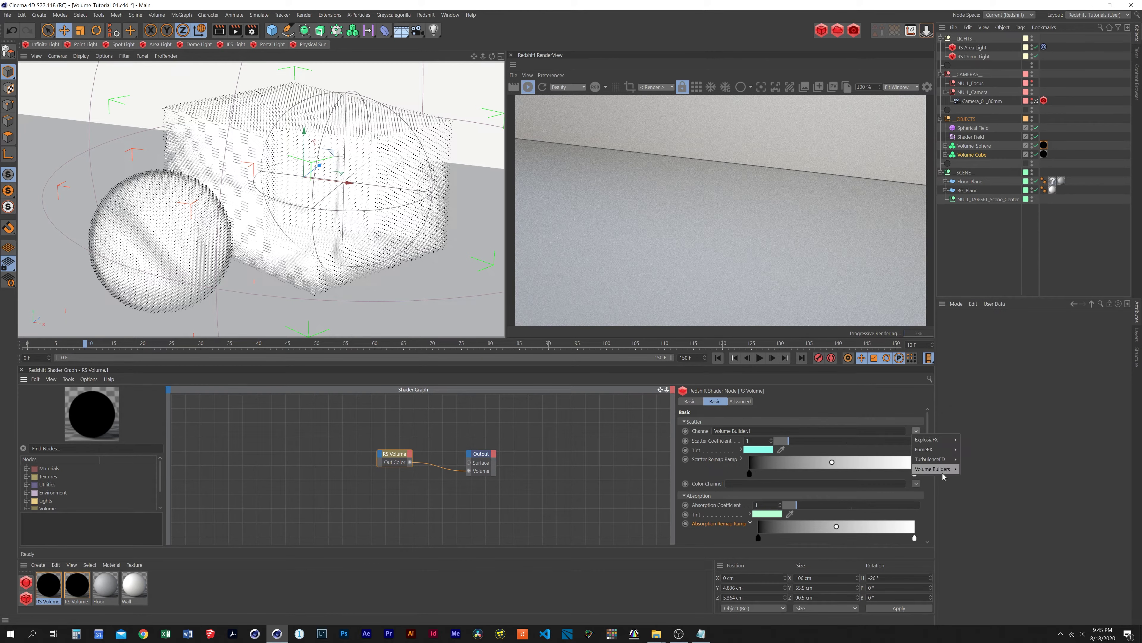
{"action": "mouse_move", "coordinate": [942, 469]}
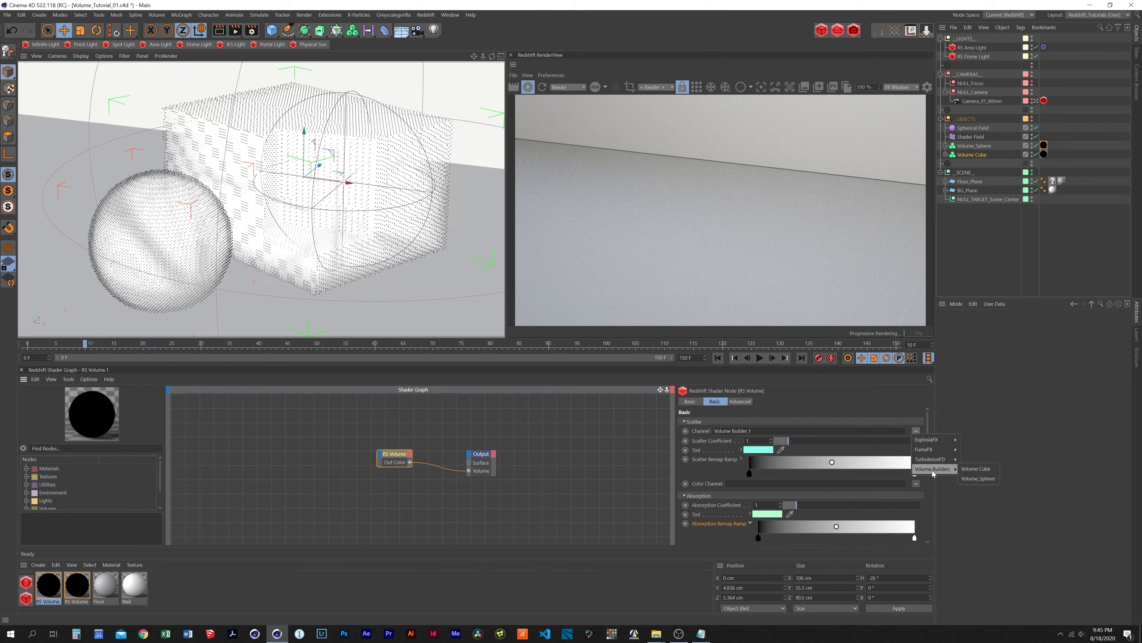
{"action": "left_click", "coordinate": [978, 479]}
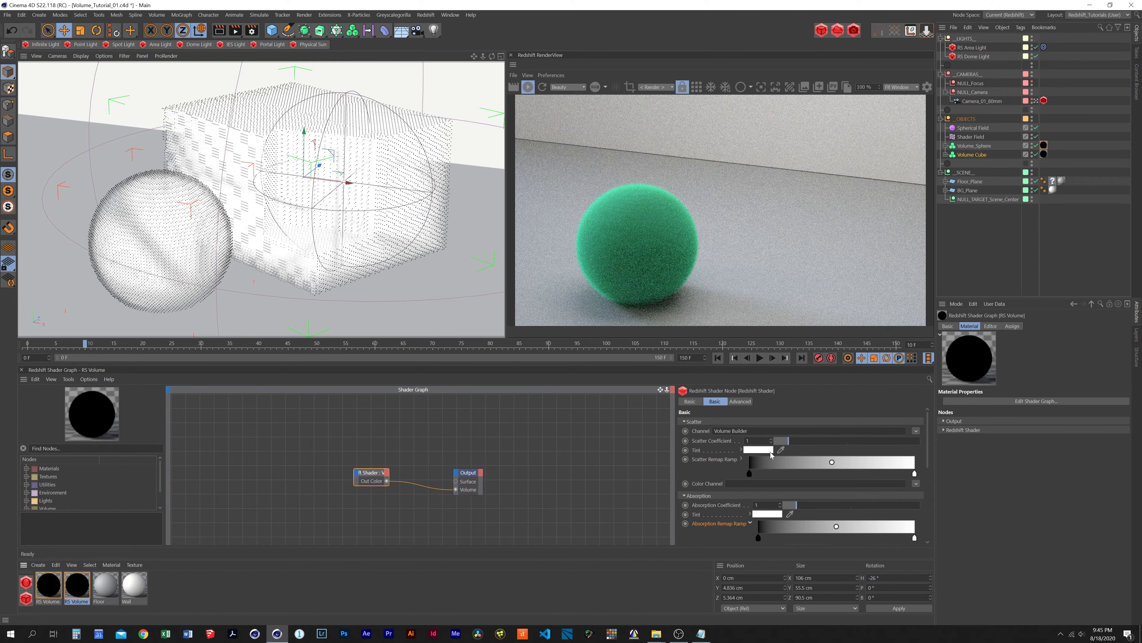
- Set the white RS Volume material's Scatter Channel to the renamed Volume Cube builder
{"action": "left_click", "coordinate": [916, 430]}
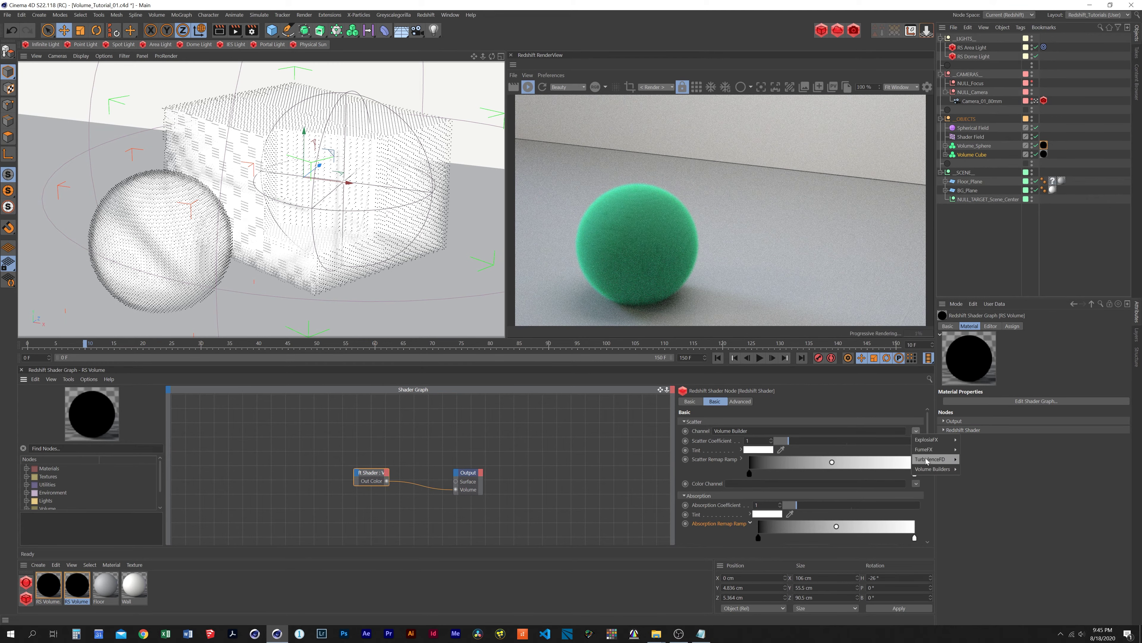
{"action": "mouse_move", "coordinate": [934, 469]}
{"action": "left_click", "coordinate": [976, 469]}
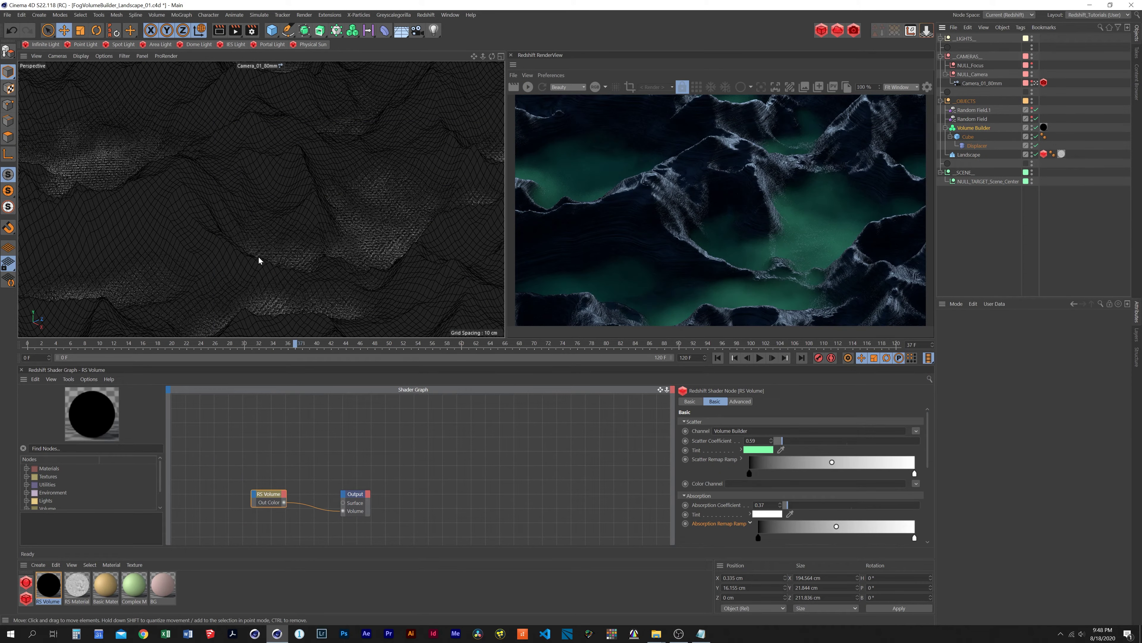
- In the fog landscape scene, examine the terrain and the fog cube from above and from the side in the default perspective view
{"action": "left_click", "coordinate": [501, 56]}
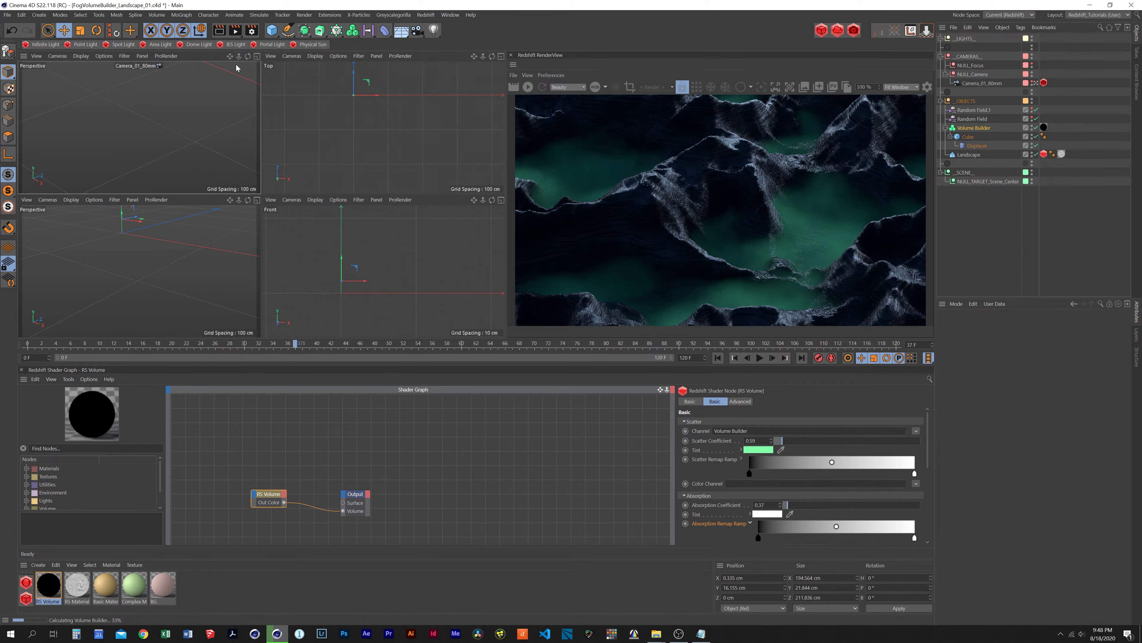
{"action": "left_click", "coordinate": [501, 57]}
{"action": "scroll", "coordinate": [255, 191], "scroll_direction": "down", "scroll_amount": 10}
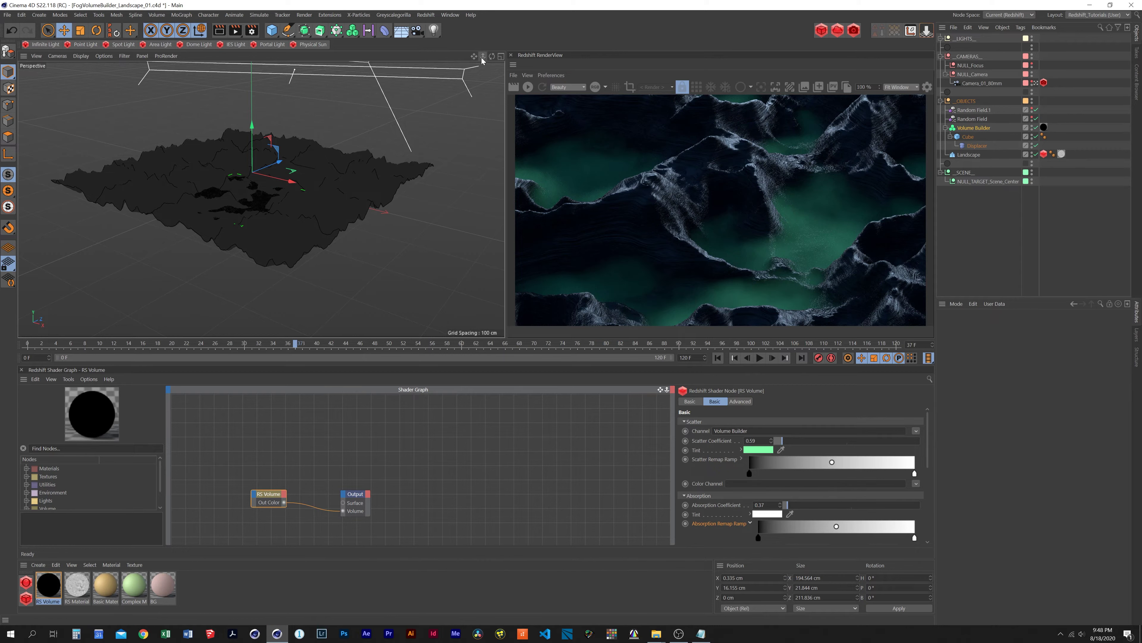
{"action": "left_click_drag", "start_coordinate": [483, 56], "coordinate": [504, 104]}
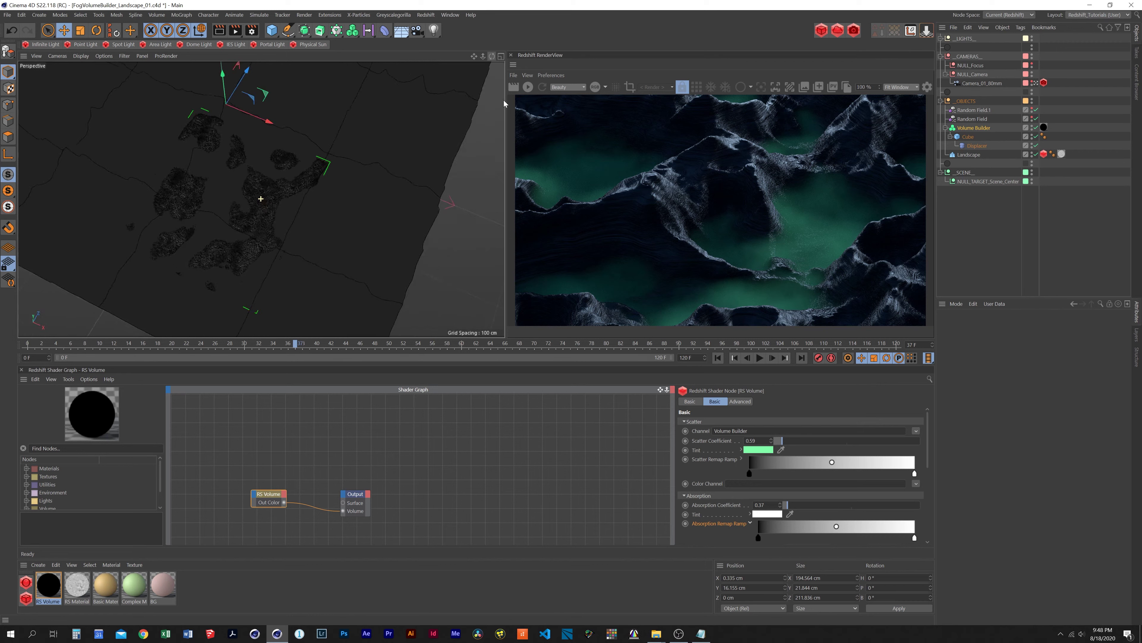
{"action": "left_click", "coordinate": [968, 136]}
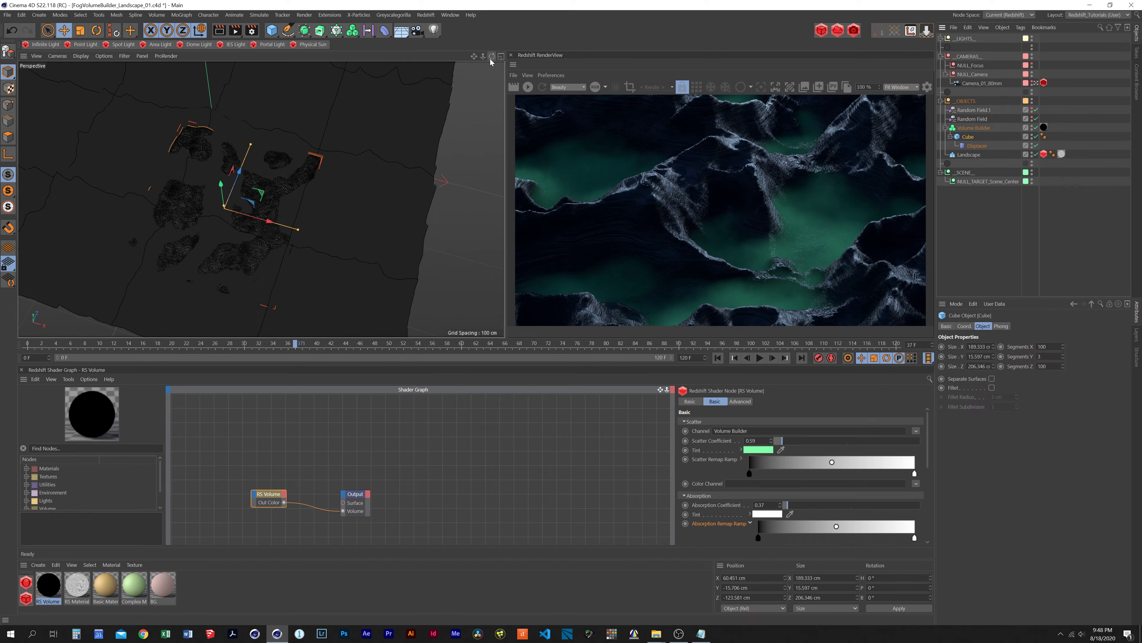
{"action": "left_click_drag", "start_coordinate": [493, 57], "coordinate": [524, 8]}
- Disable the landscape's Volume Builder to examine the displaced cube within the terrain, and enable the builder again
{"action": "left_click", "coordinate": [1036, 127]}
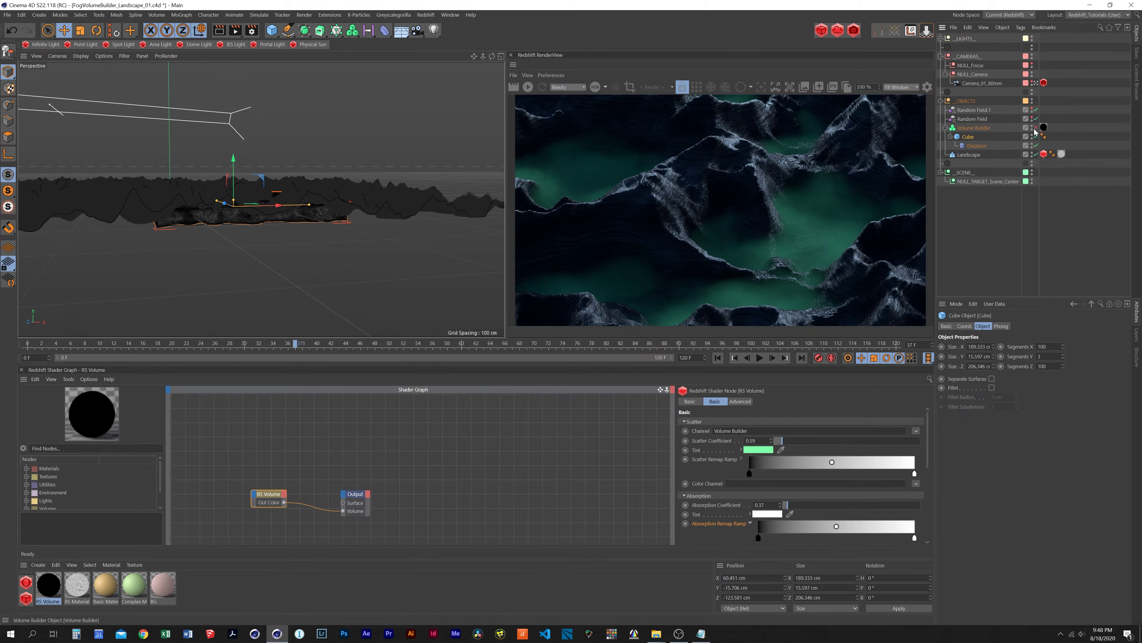
{"action": "left_click_drag", "start_coordinate": [492, 56], "coordinate": [447, 98]}
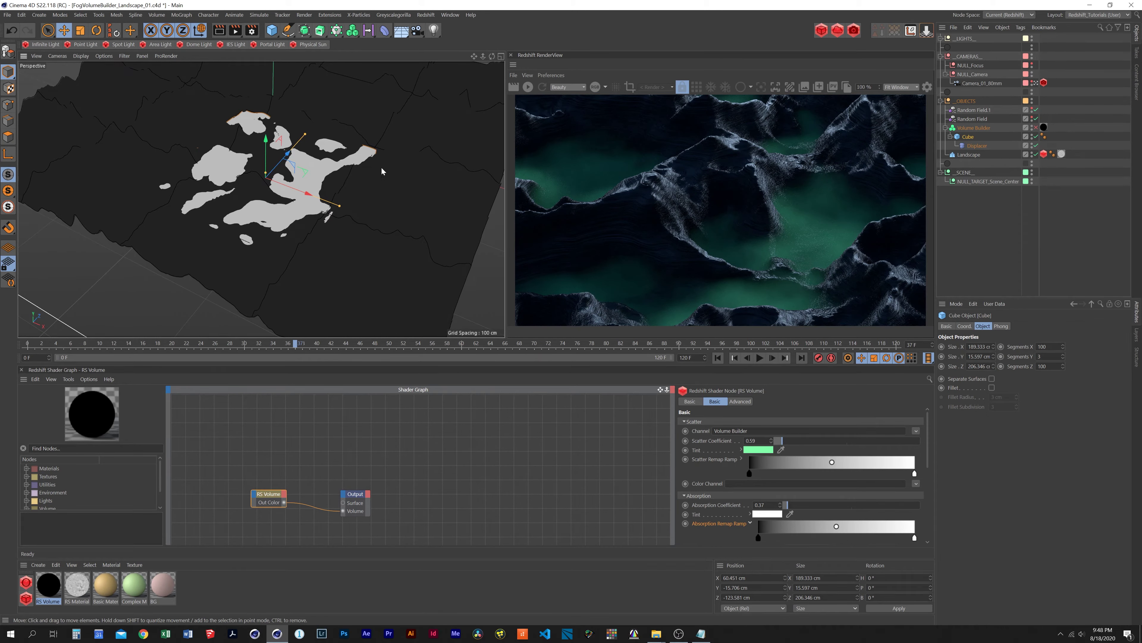
{"action": "left_click", "coordinate": [1035, 128]}
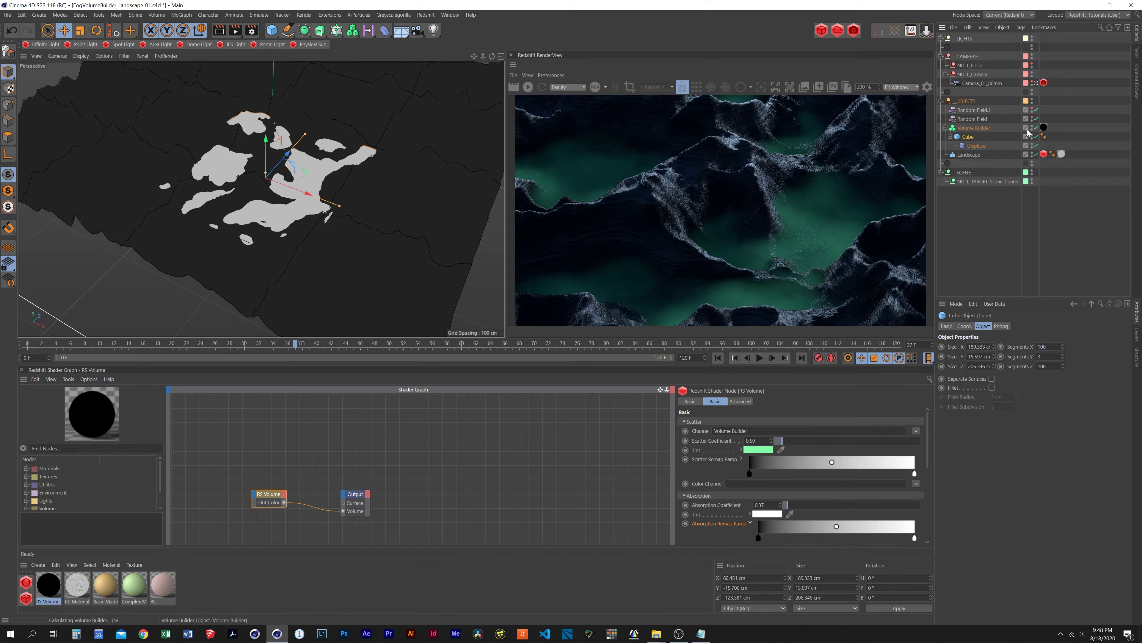
- Examine the Volume Builder's object list, its Cube entry and the Cube's own properties, viewing the fog from several angles
{"action": "left_click", "coordinate": [975, 129]}
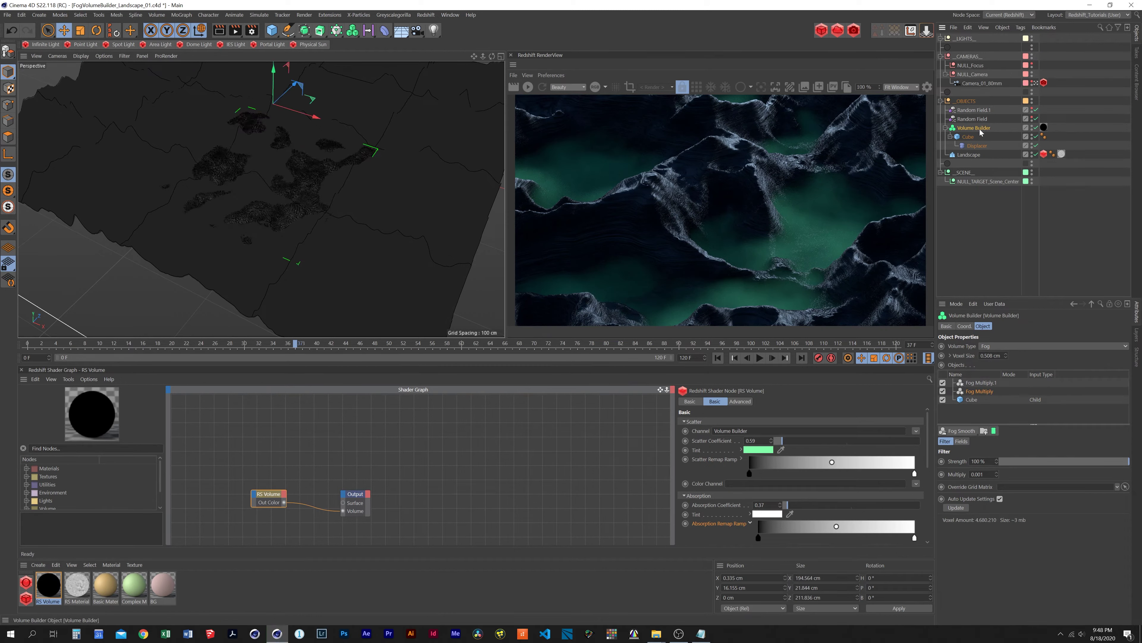
{"action": "left_click", "coordinate": [972, 400]}
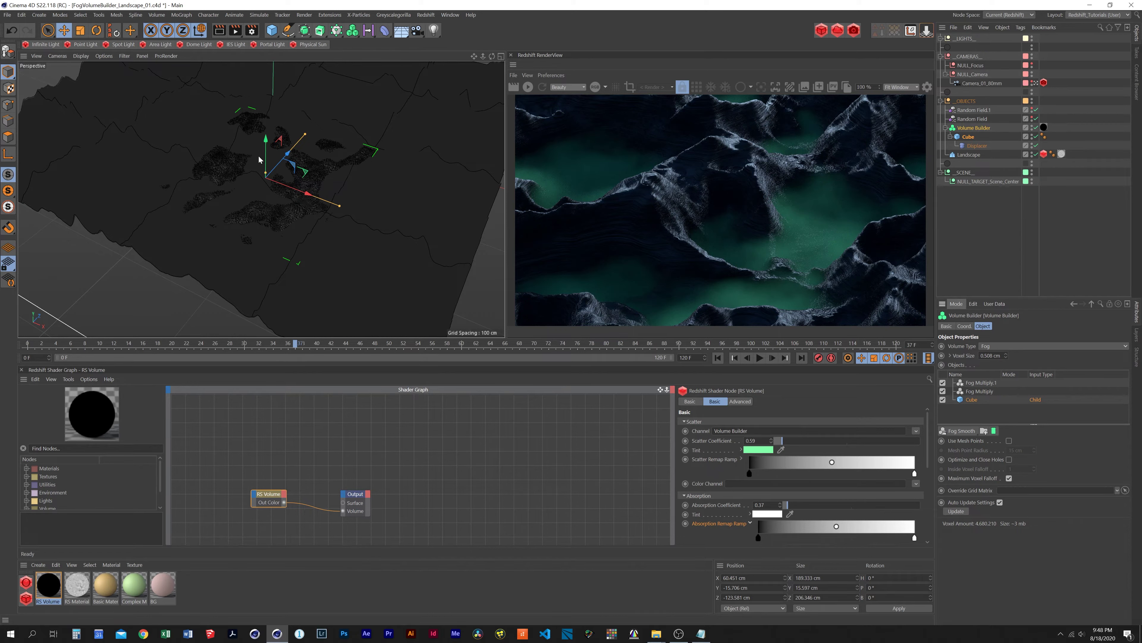
{"action": "key", "text": "ctrl+shift+z"}
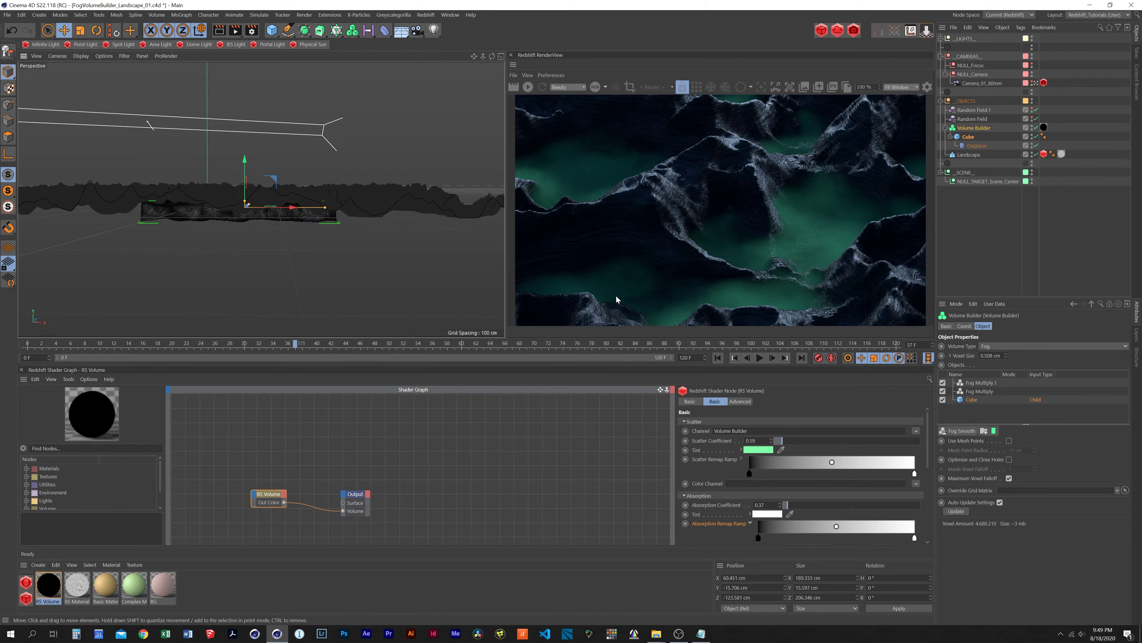
{"action": "left_click_drag", "start_coordinate": [483, 55], "coordinate": [386, 69]}
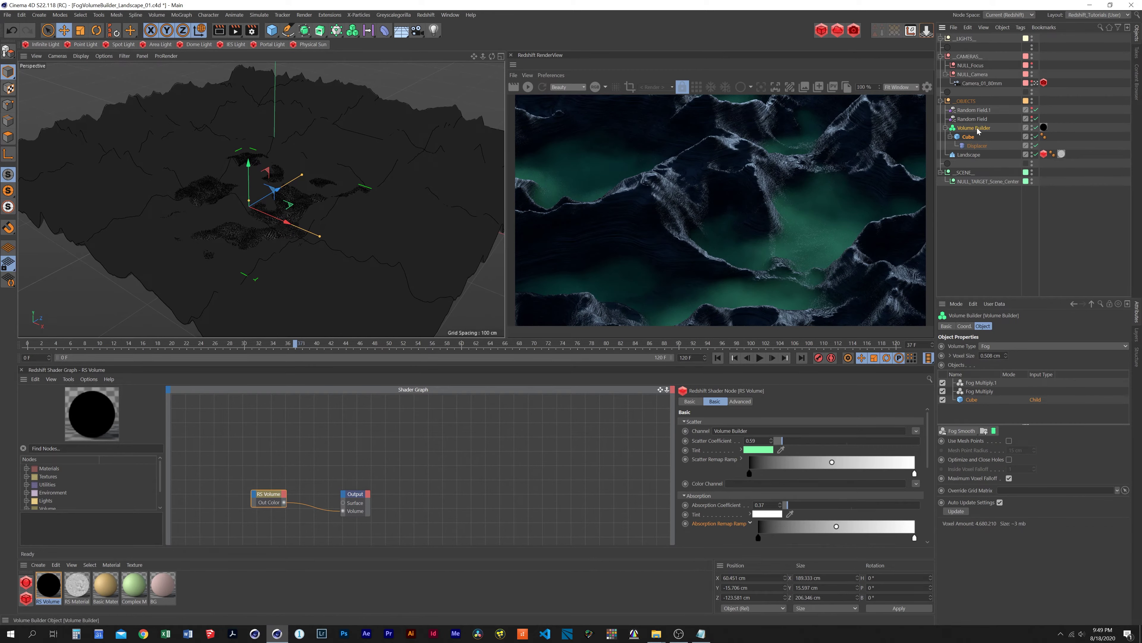
{"action": "left_click", "coordinate": [968, 137]}
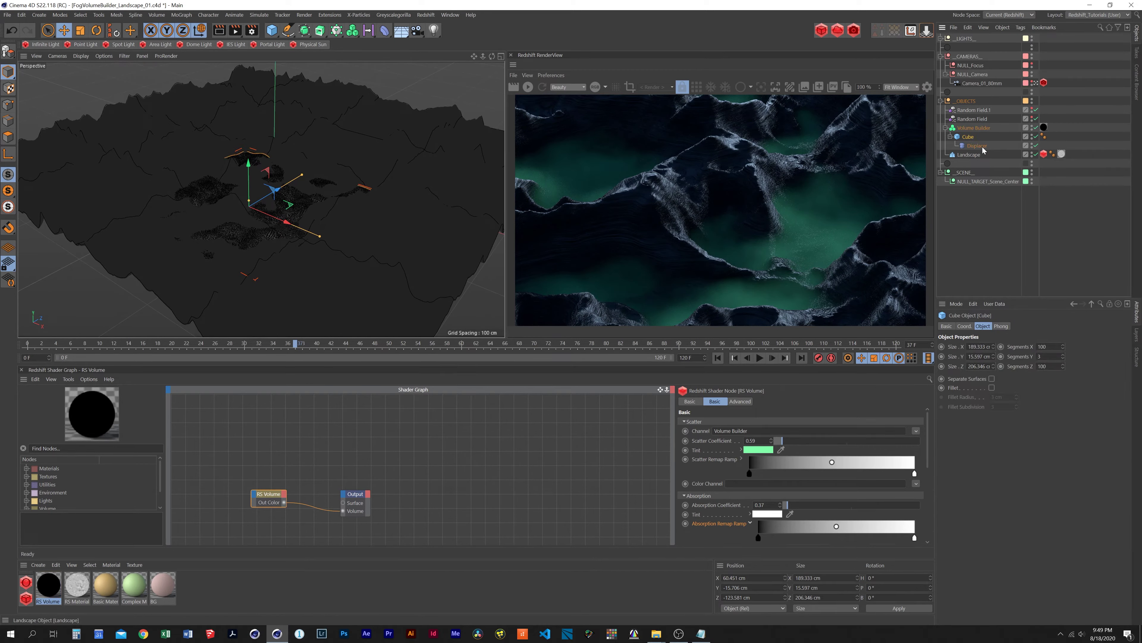
- Disable the Volume Builder and hide the Landscape to isolate the displaced cube, and display the cube with its mesh lines
{"action": "left_click", "coordinate": [1036, 128]}
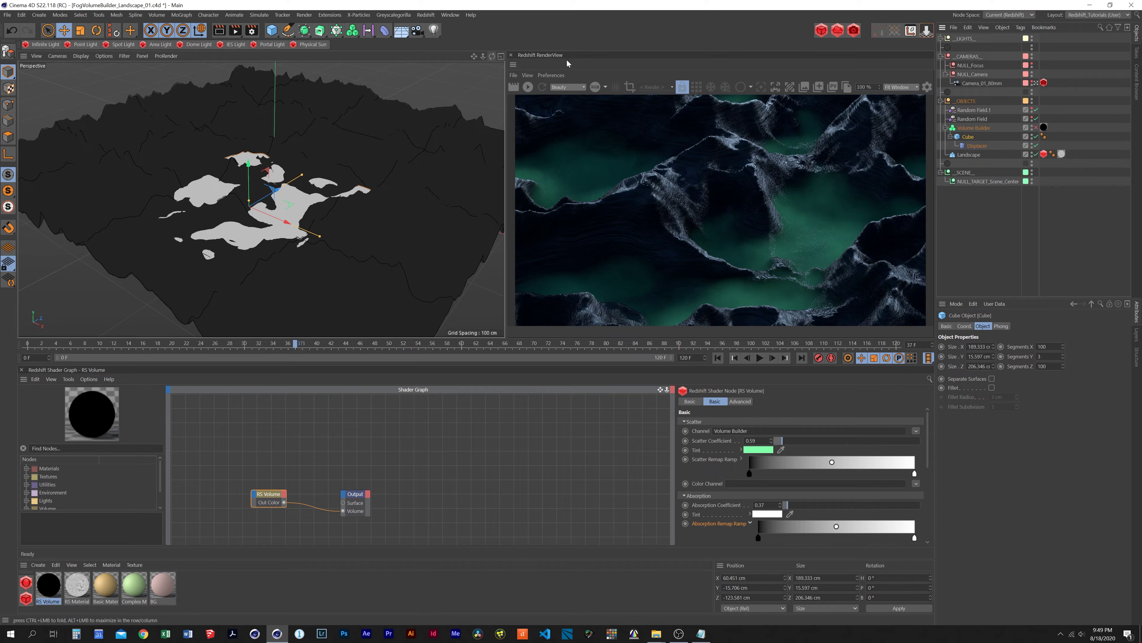
{"action": "left_click", "coordinate": [1036, 155]}
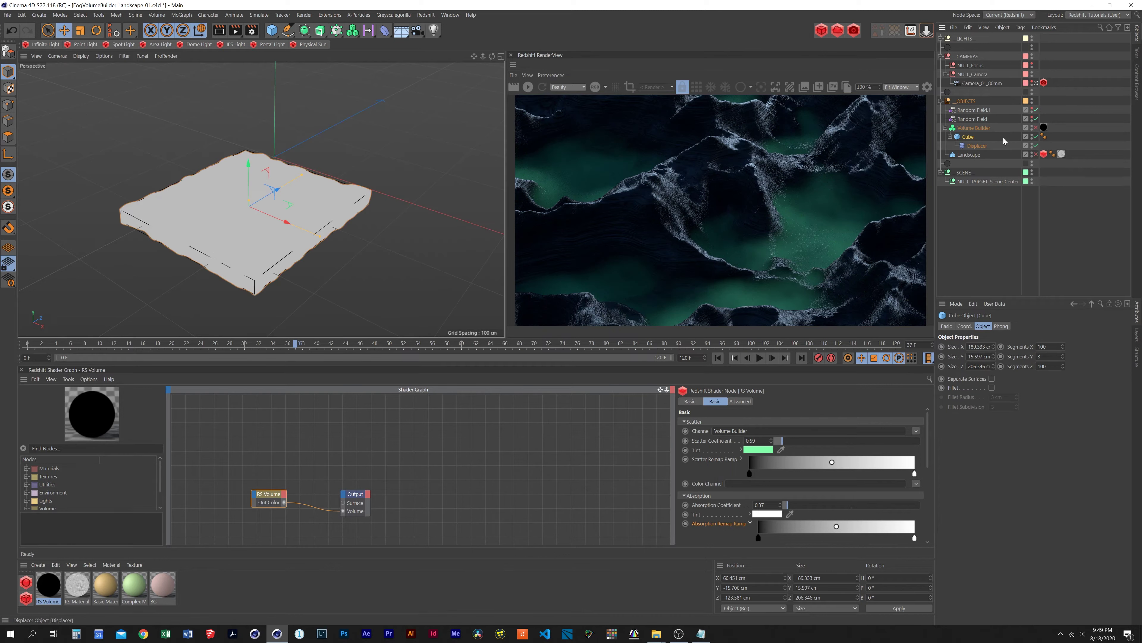
{"action": "left_click_drag", "start_coordinate": [483, 56], "coordinate": [487, 40]}
{"action": "left_click_drag", "start_coordinate": [492, 57], "coordinate": [512, 27]}
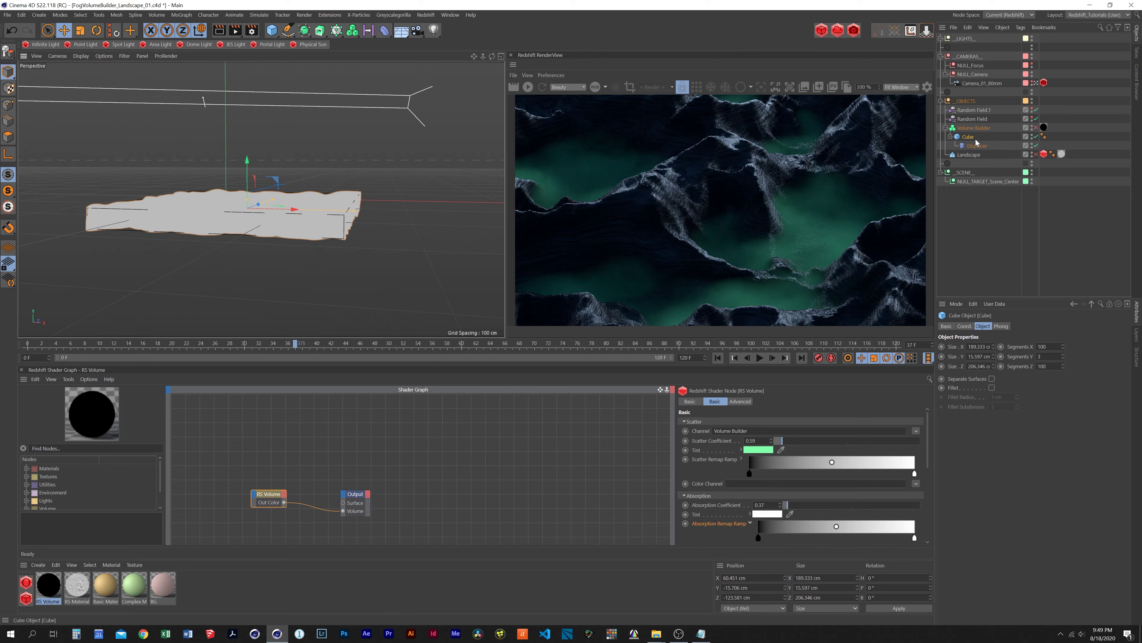
{"action": "left_click", "coordinate": [81, 56]}
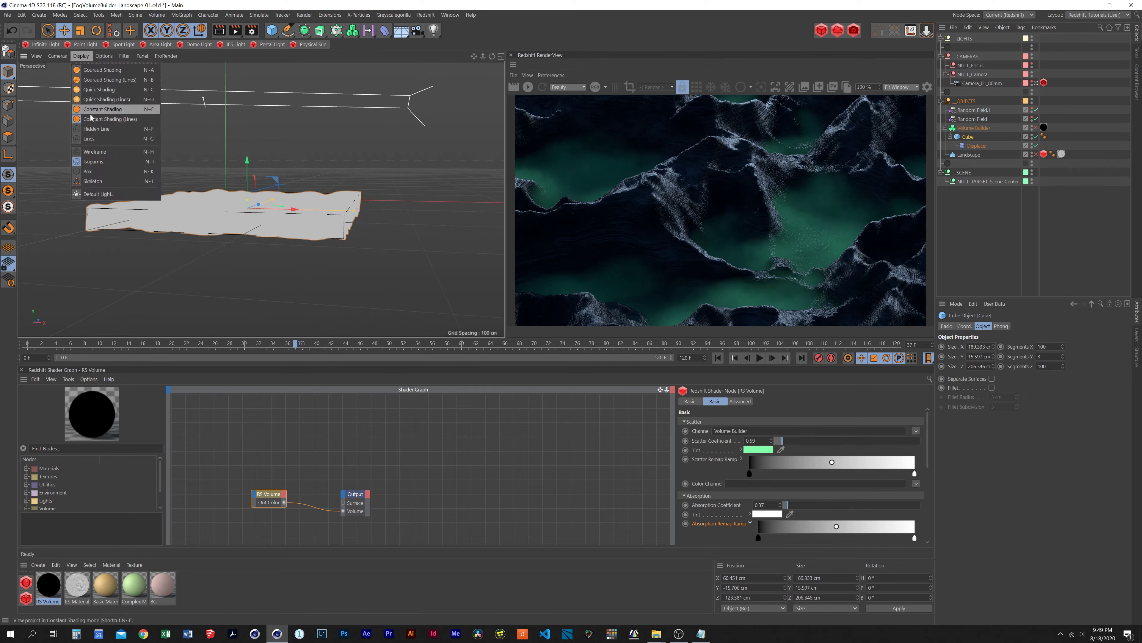
{"action": "left_click", "coordinate": [96, 113]}
{"action": "left_click_drag", "start_coordinate": [499, 58], "coordinate": [469, 82], "text": "alt"}
- Examine the Displacer's noise shader settings, play the animation to watch the displacement, and return to the first frame
{"action": "left_click", "coordinate": [977, 146]}
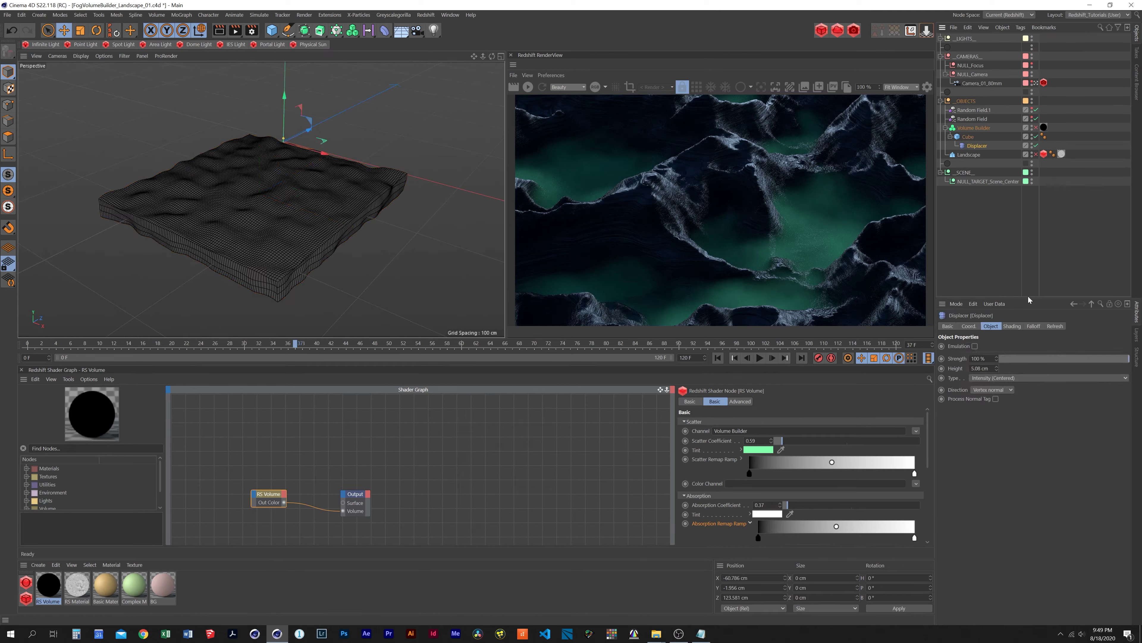
{"action": "left_click", "coordinate": [1013, 326]}
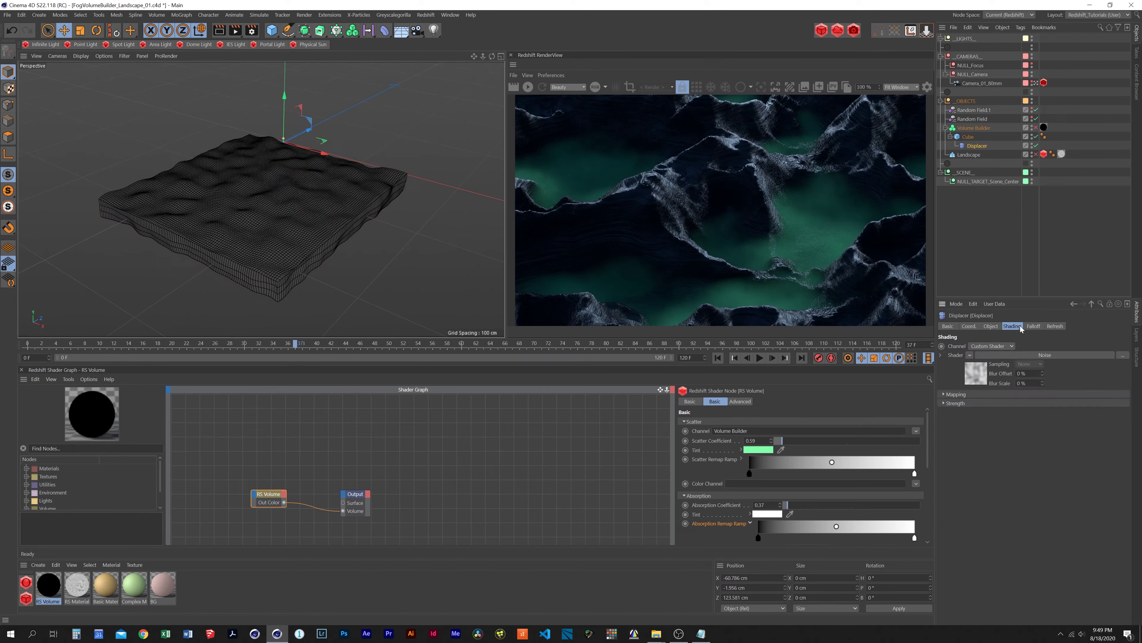
{"action": "left_click", "coordinate": [1013, 355]}
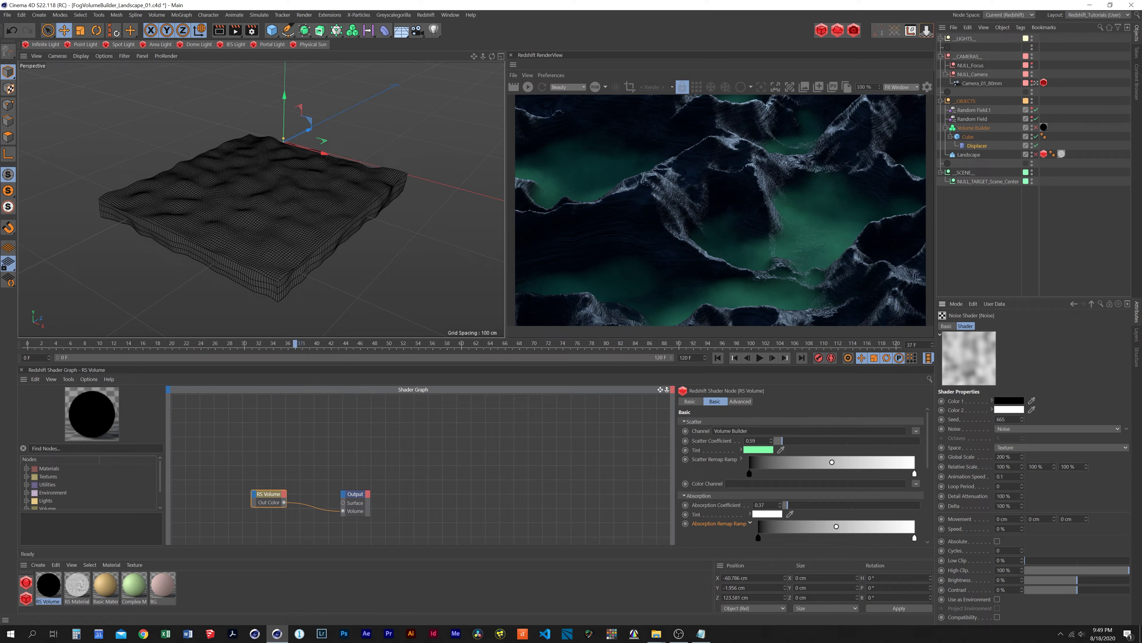
{"action": "left_click", "coordinate": [718, 358]}
{"action": "left_click", "coordinate": [760, 358]}
{"action": "left_click", "coordinate": [759, 358]}
{"action": "left_click", "coordinate": [717, 358]}
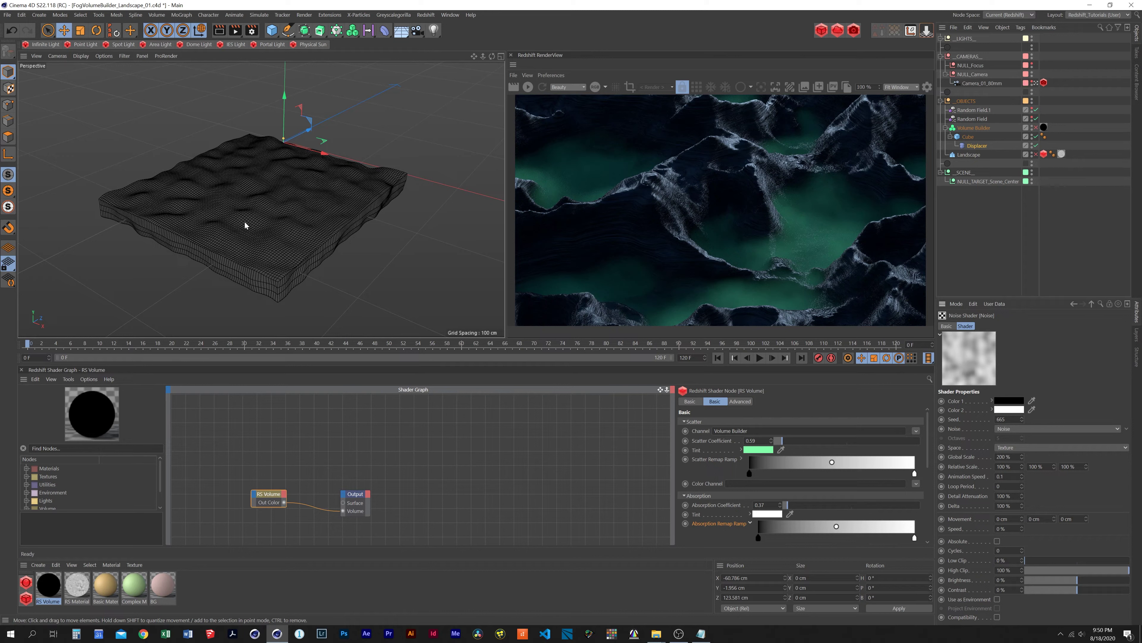
- Examine the Fog Multiply filter layer in the Volume Builder and start the interactive Redshift render
{"action": "left_click", "coordinate": [986, 127]}
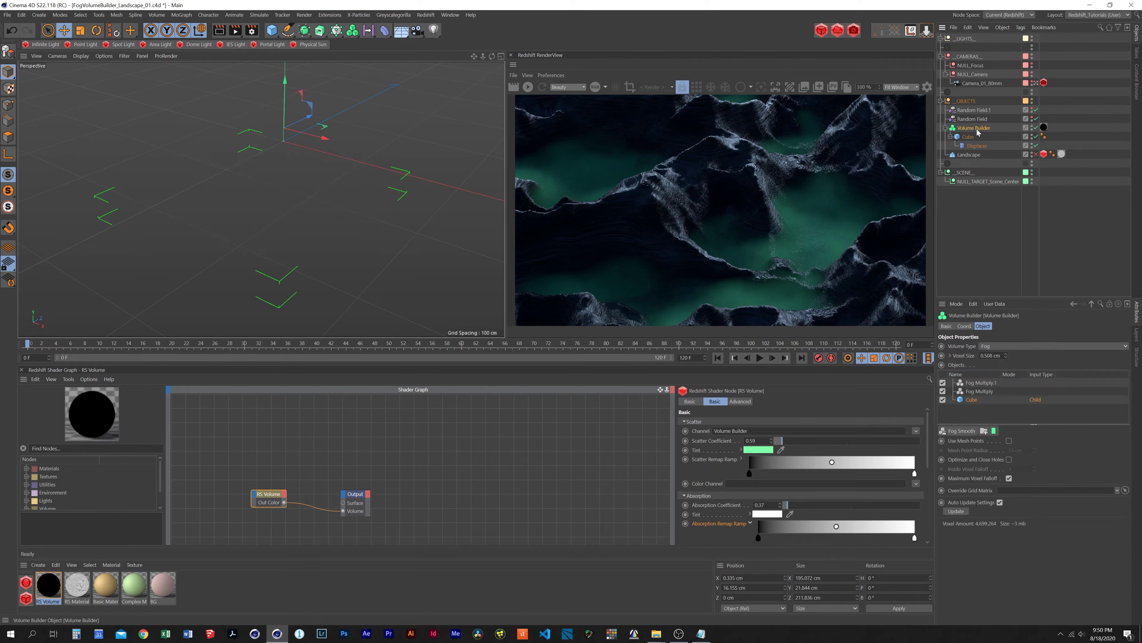
{"action": "left_click", "coordinate": [976, 392]}
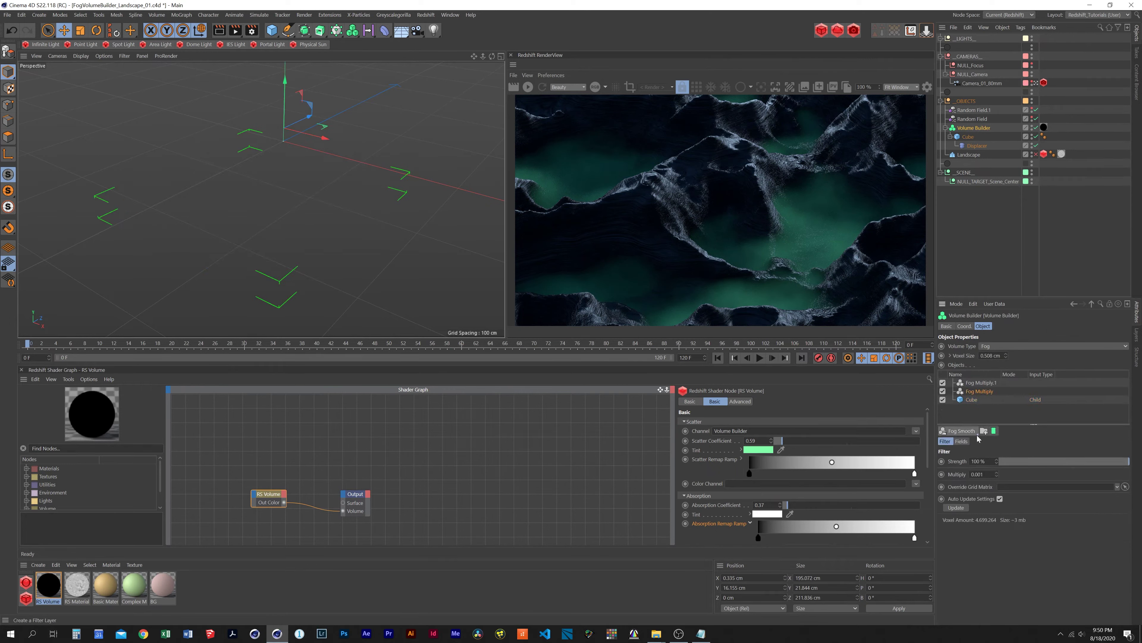
{"action": "left_click", "coordinate": [946, 441]}
{"action": "left_click", "coordinate": [528, 89]}
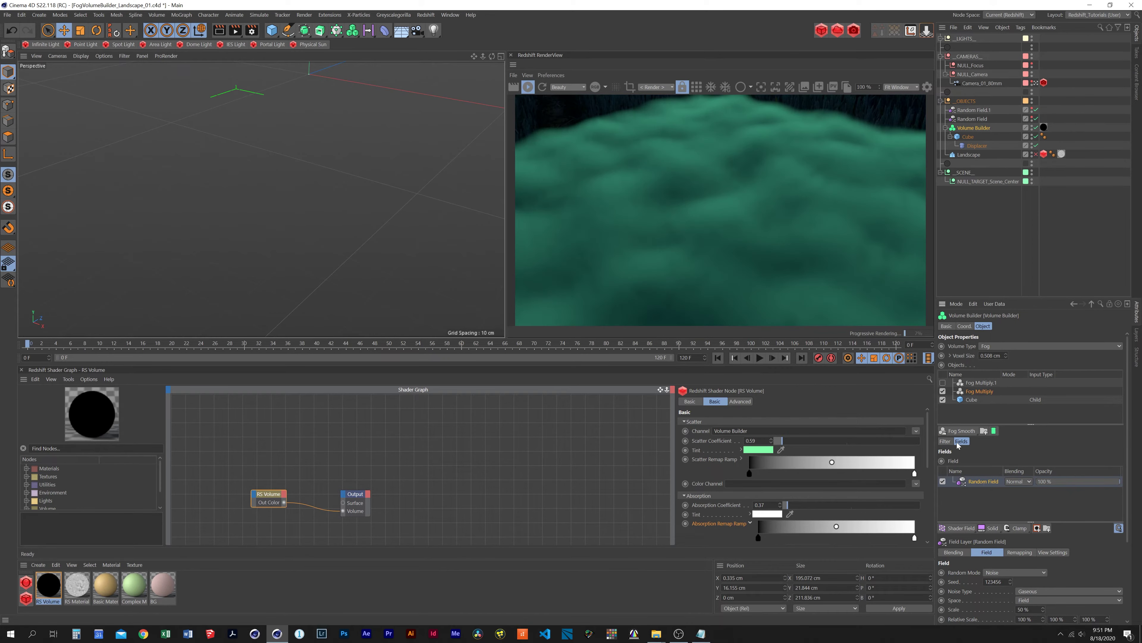
- Turn the Fog Multiply layer's Random Field off and on to compare the render, and examine the field's noise settings
{"action": "left_click", "coordinate": [943, 483]}
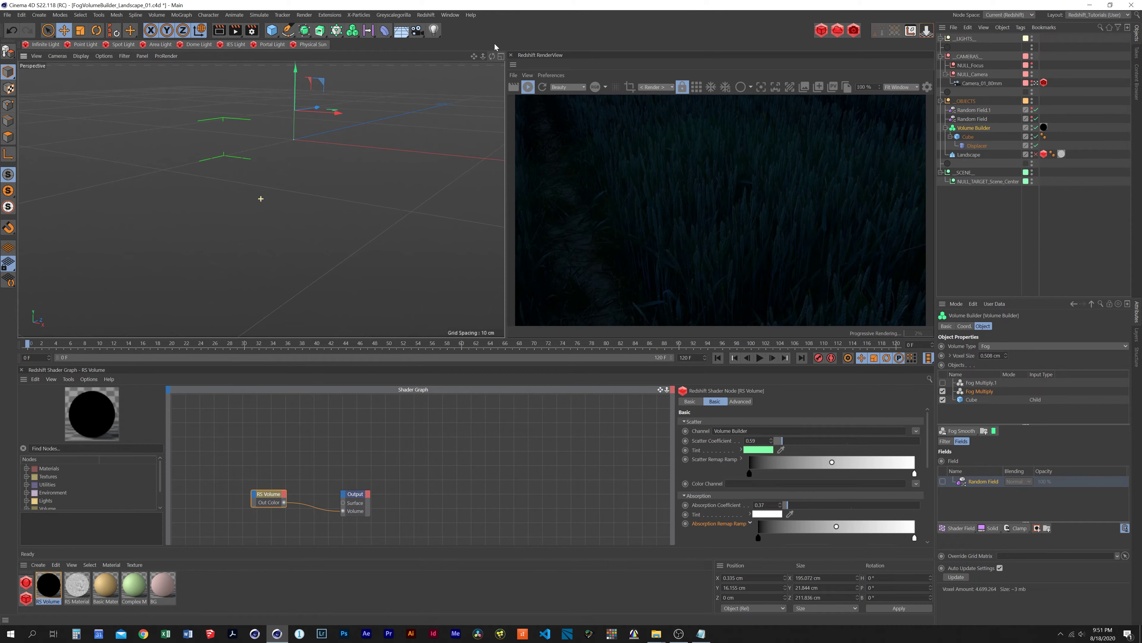
{"action": "left_click", "coordinate": [943, 481]}
{"action": "left_click", "coordinate": [974, 482]}
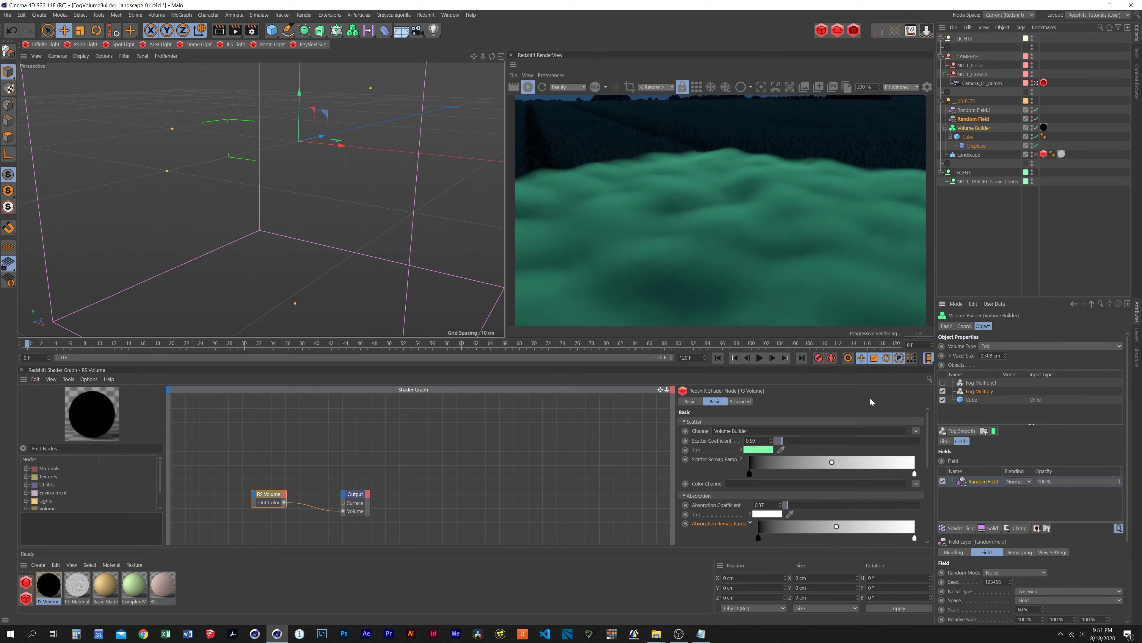
{"action": "left_click", "coordinate": [1009, 573]}
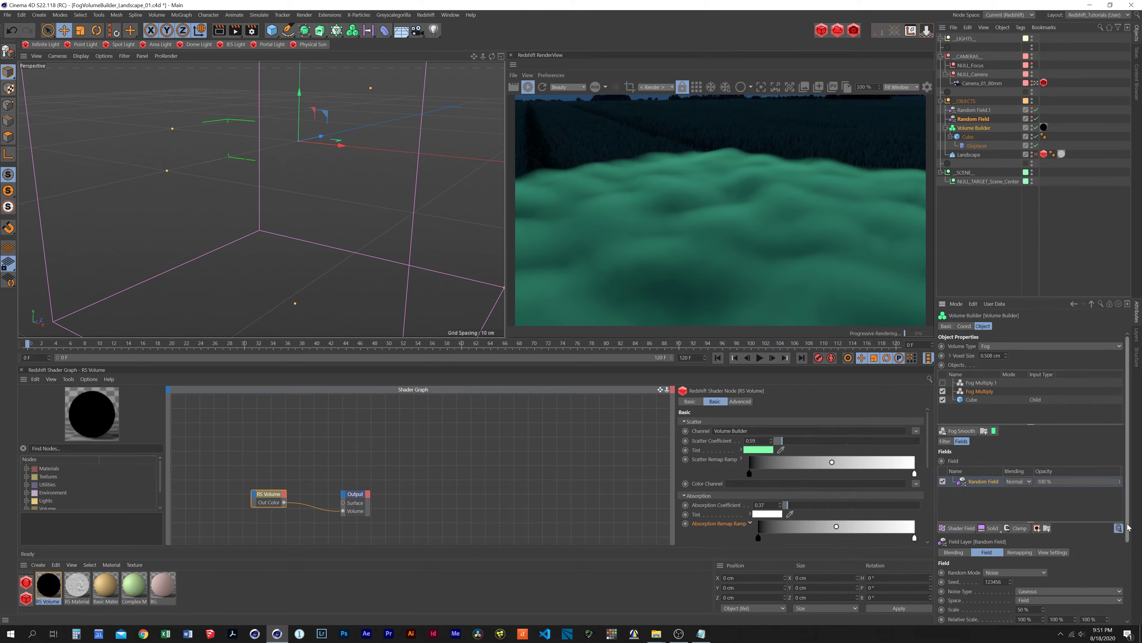
{"action": "scroll", "coordinate": [1123, 539], "scroll_direction": "down", "scroll_amount": 3}
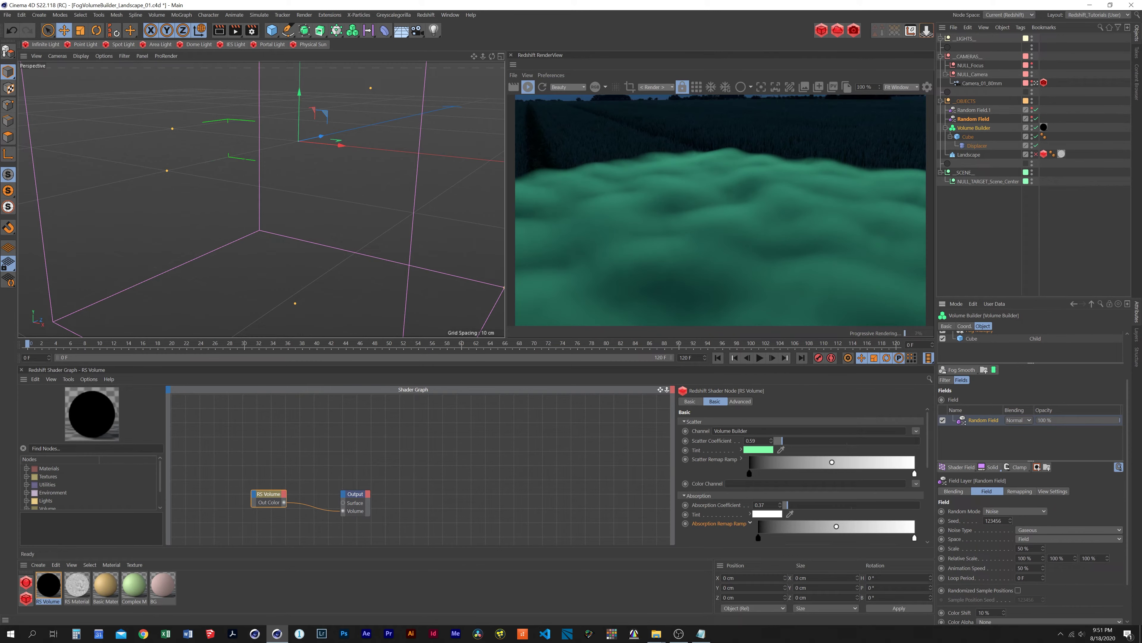
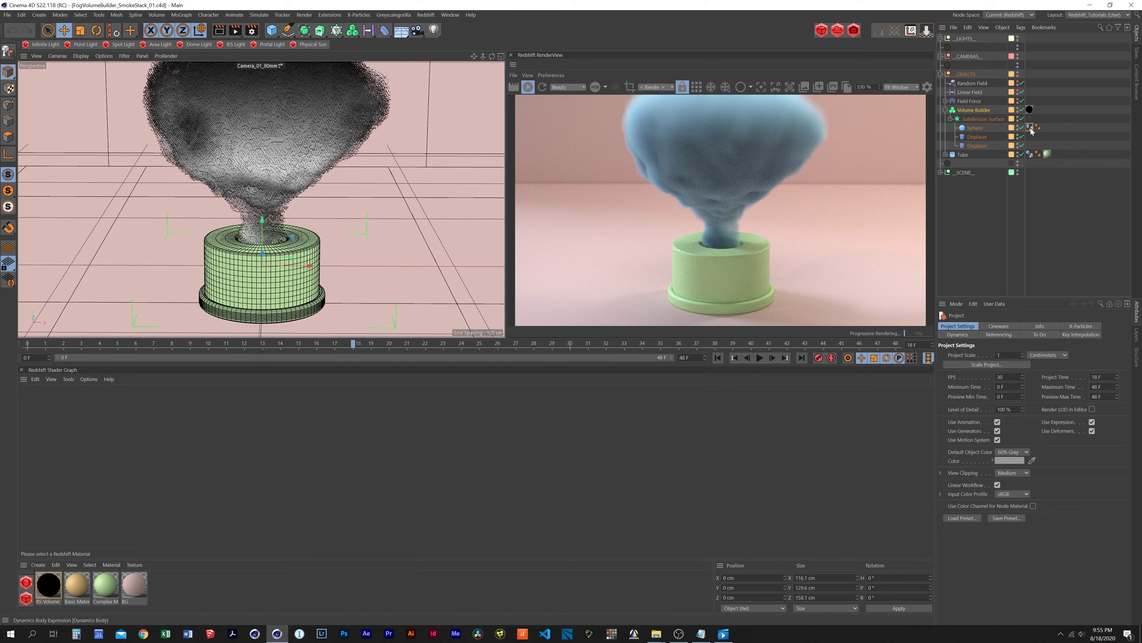
- In the smoke stack scene, disable the Volume Builder, Subdivision Surface and Tube to isolate the sphere inside the stack
{"action": "left_click", "coordinate": [1021, 110]}
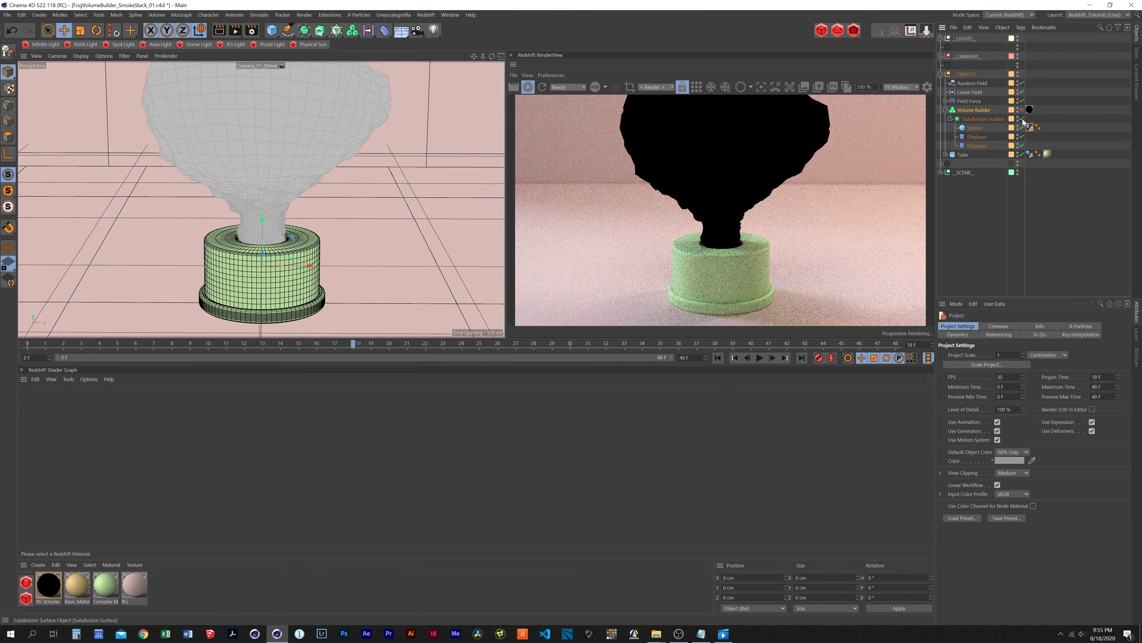
{"action": "left_click", "coordinate": [1022, 119]}
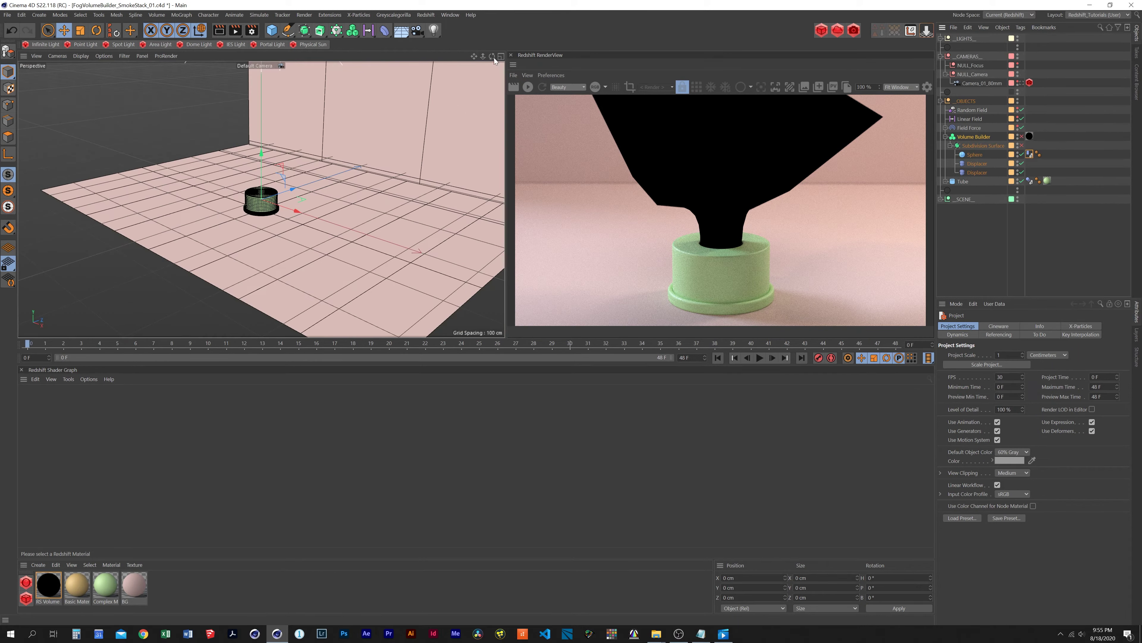
{"action": "left_click_drag", "start_coordinate": [494, 59], "coordinate": [497, 80]}
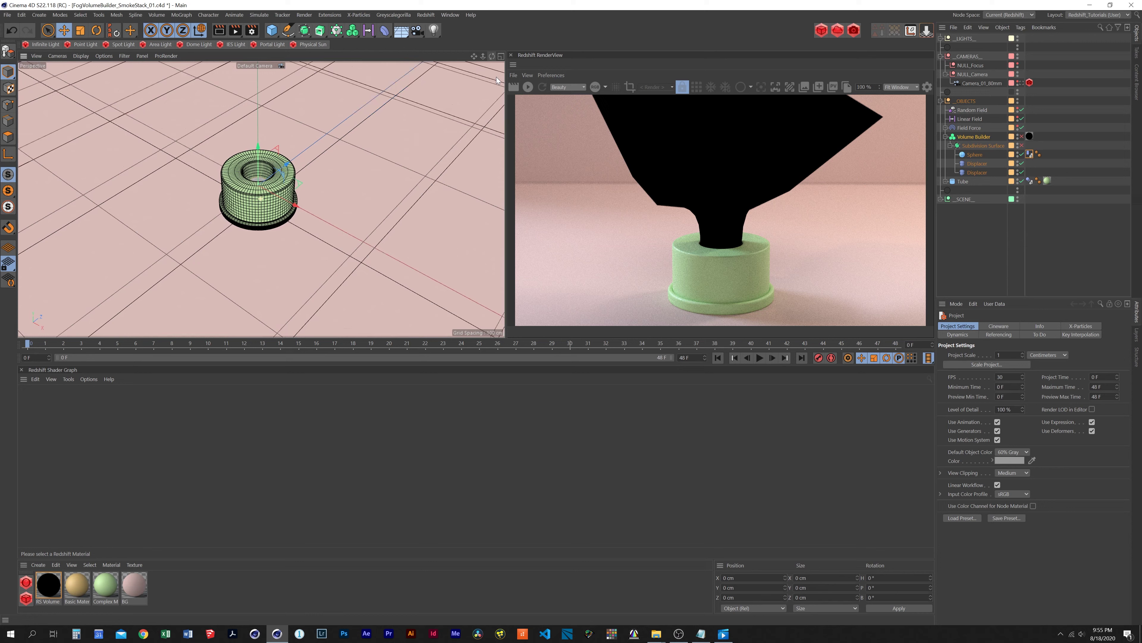
{"action": "left_click", "coordinate": [1021, 181]}
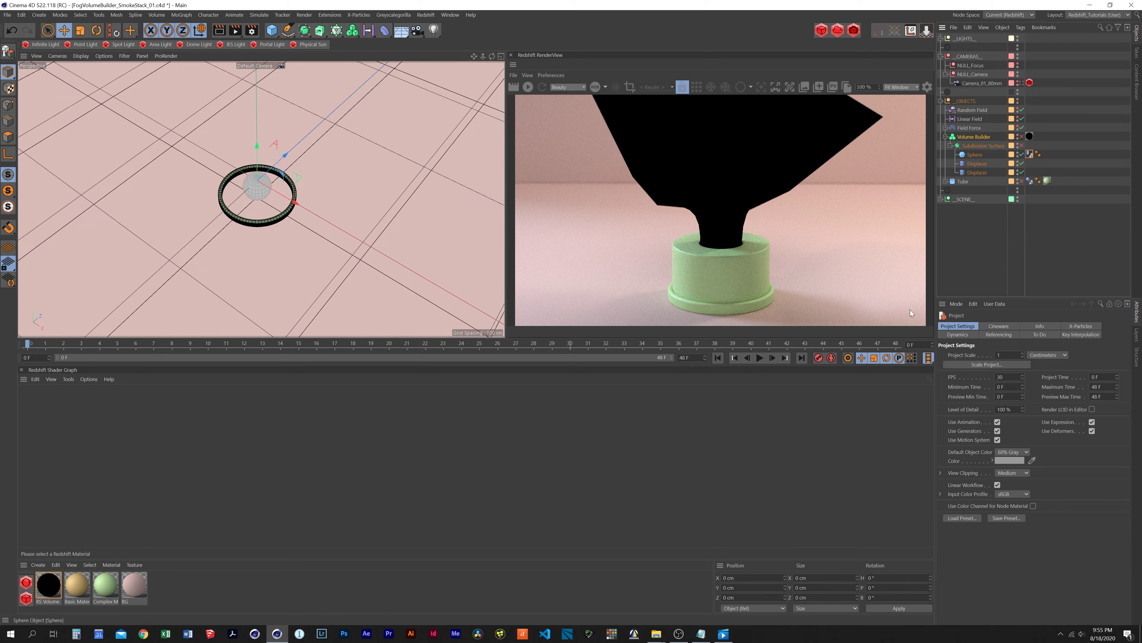
- Play the sphere's soft-body simulation while viewing it from a lower angle, and stop it at frame 33
{"action": "left_click", "coordinate": [759, 358]}
{"action": "left_click_drag", "start_coordinate": [492, 56], "coordinate": [472, 89]}
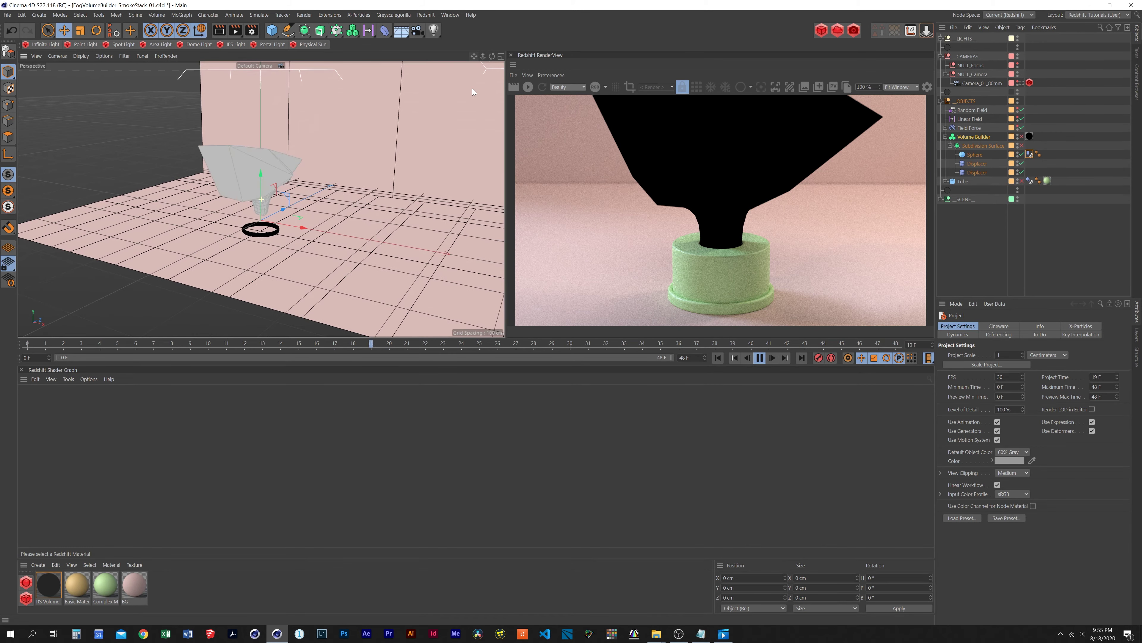
{"action": "left_click", "coordinate": [763, 362]}
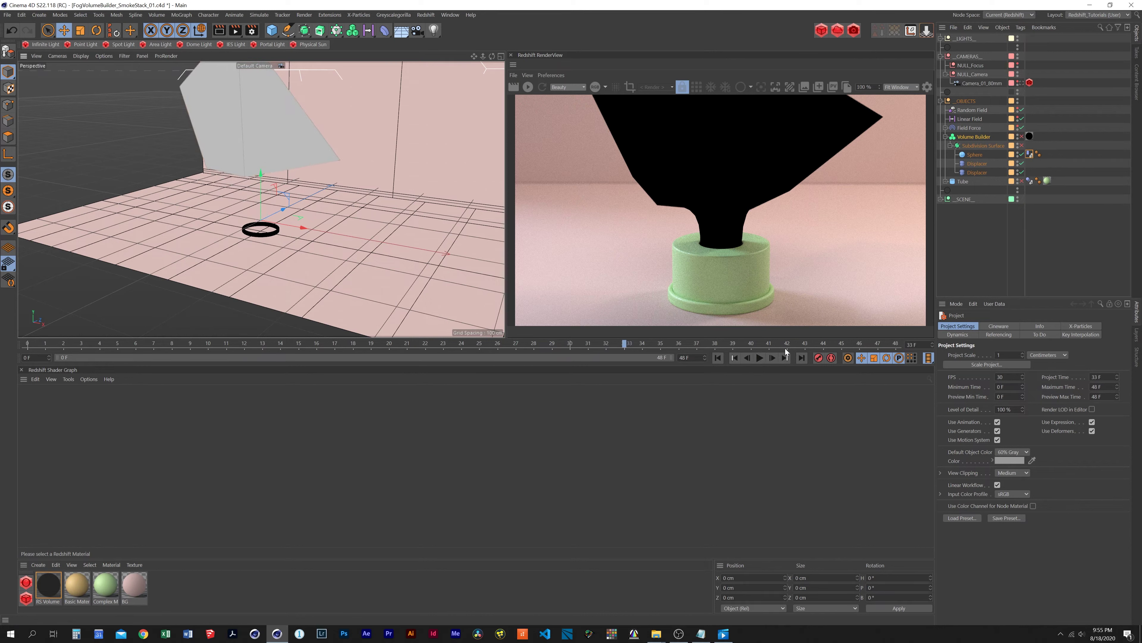
- Examine the Sphere's Dynamics Body tag with its Soft Body pressure settings, and the project's Expert and General dynamics settings
{"action": "left_click", "coordinate": [975, 154]}
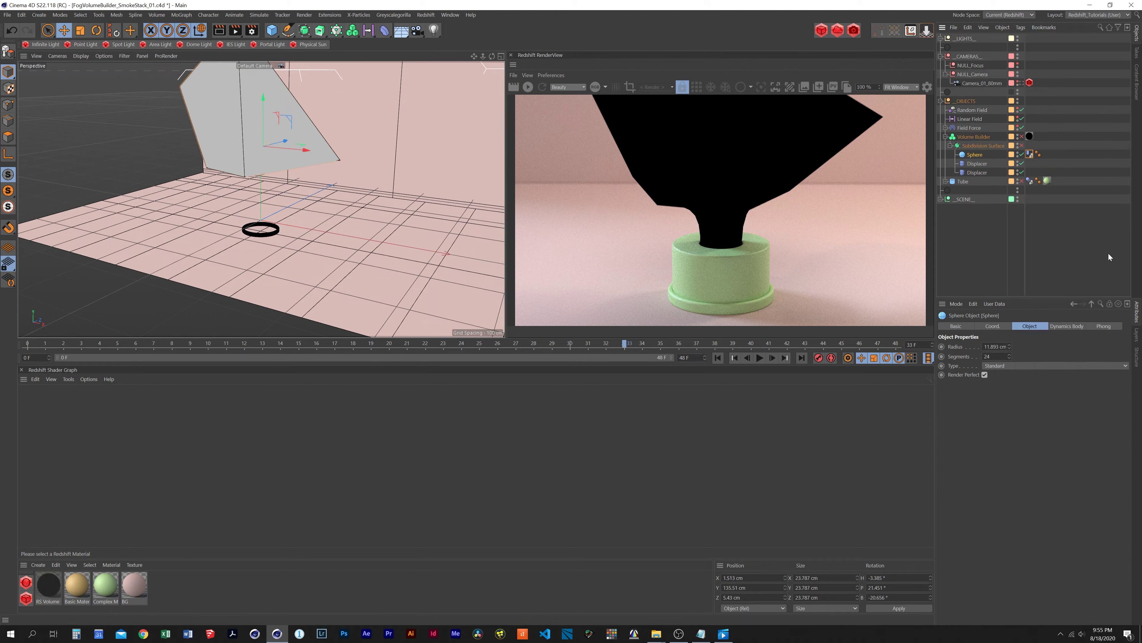
{"action": "left_click", "coordinate": [1030, 155]}
{"action": "key", "text": "ctrl+d"}
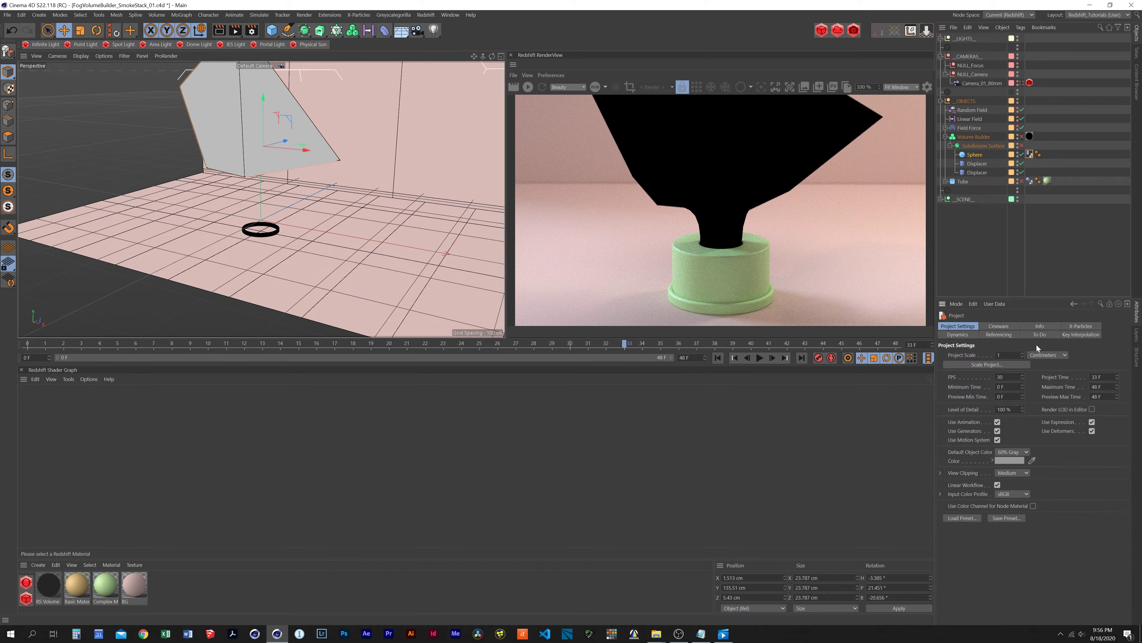
{"action": "left_click", "coordinate": [956, 335]}
{"action": "left_click", "coordinate": [1016, 355]}
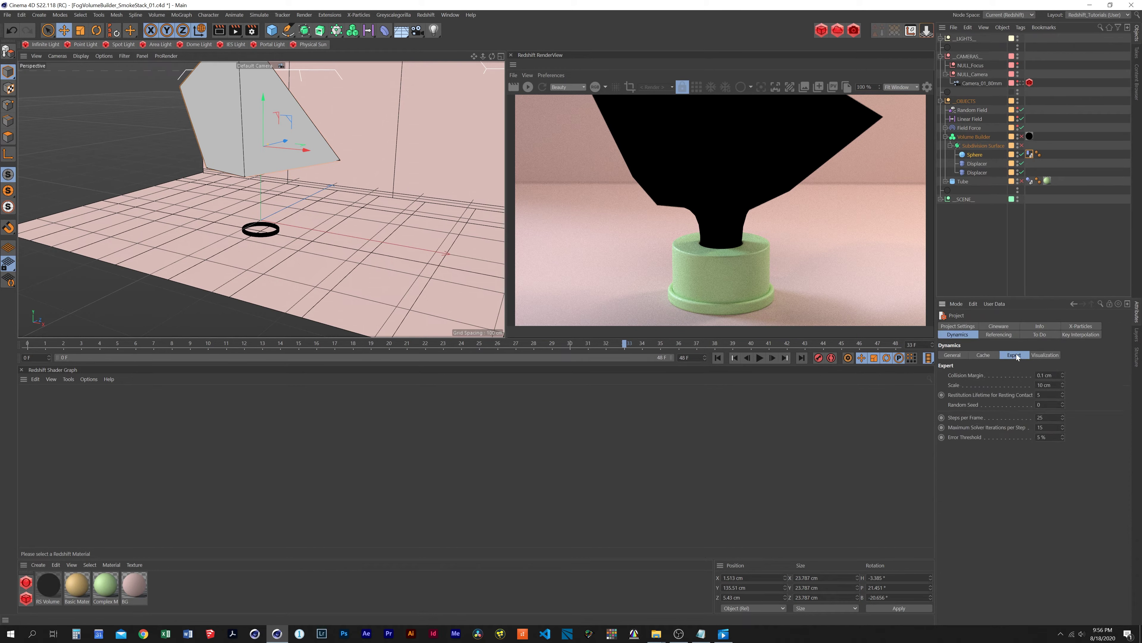
{"action": "left_click", "coordinate": [955, 355]}
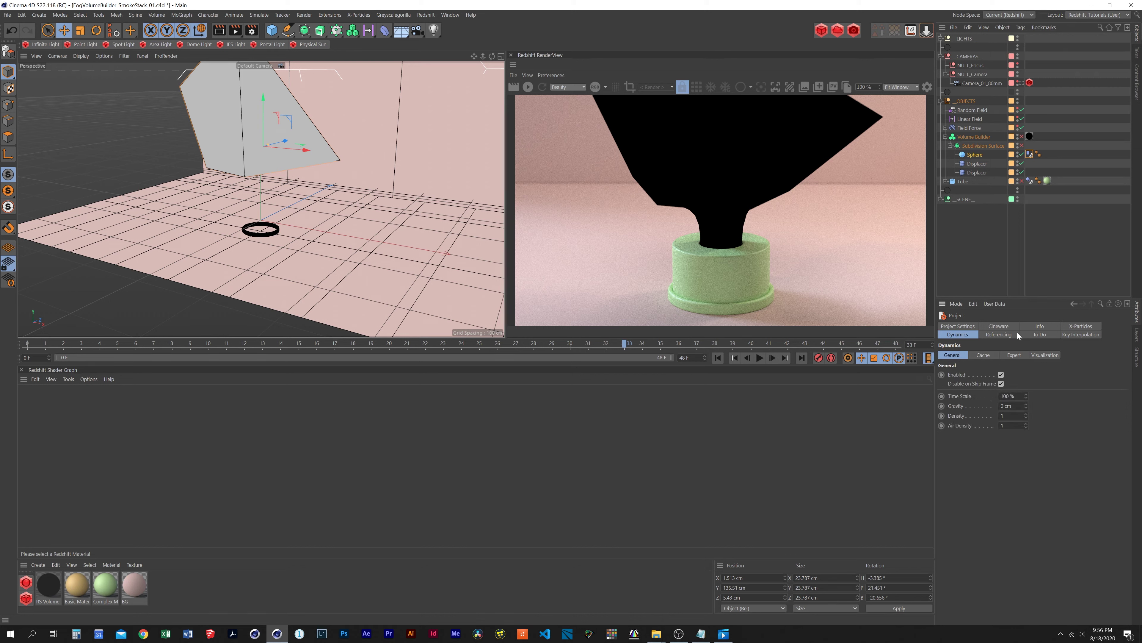
{"action": "left_click", "coordinate": [1029, 181]}
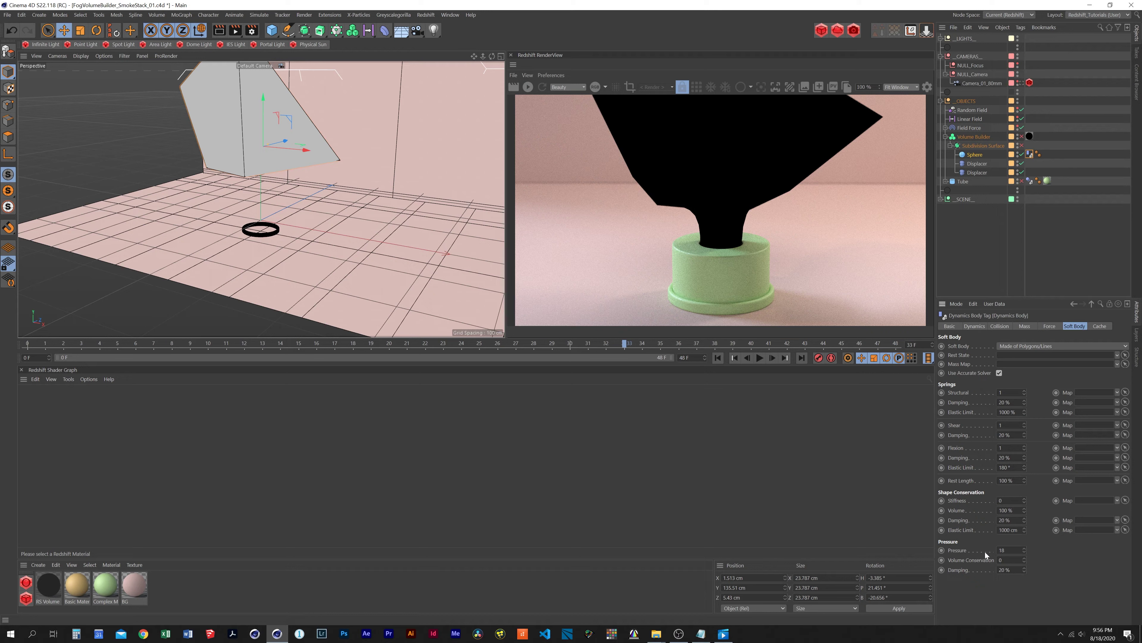
- Examine the Field Force's settings, including its Random Field and Solid layers
{"action": "left_click", "coordinate": [946, 128]}
{"action": "left_click", "coordinate": [971, 129]}
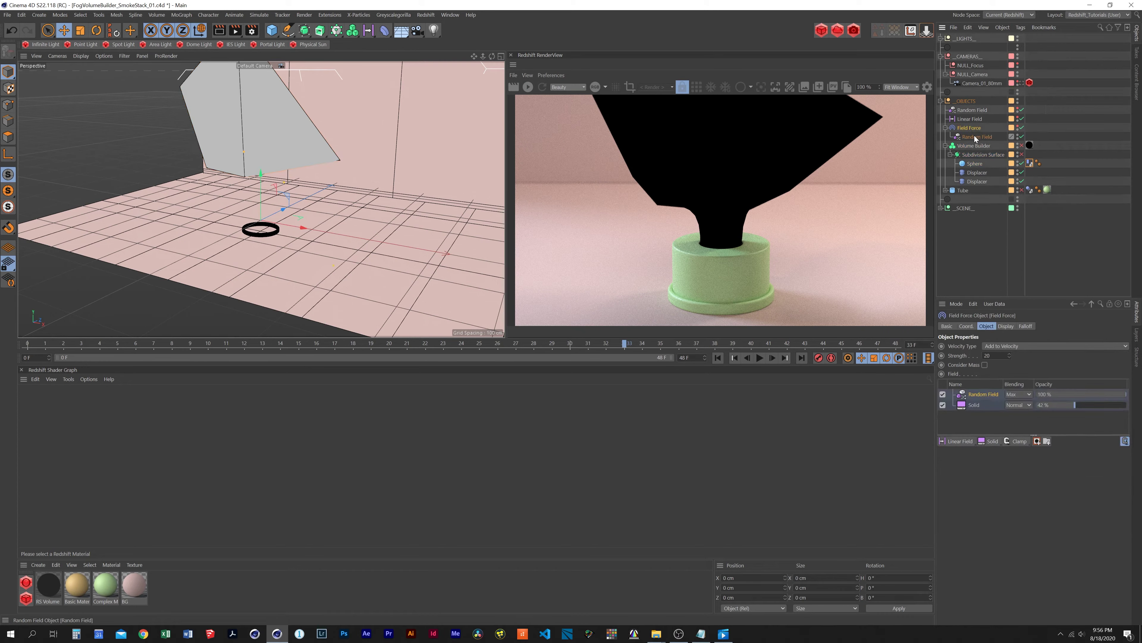
{"action": "left_click", "coordinate": [989, 394]}
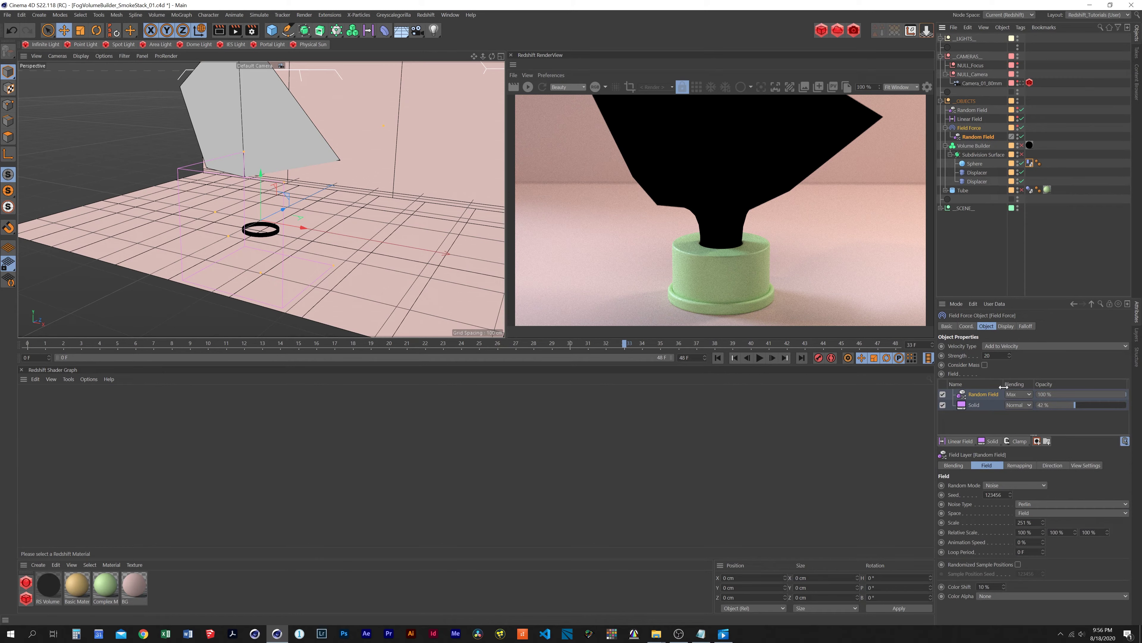
{"action": "left_click", "coordinate": [978, 405]}
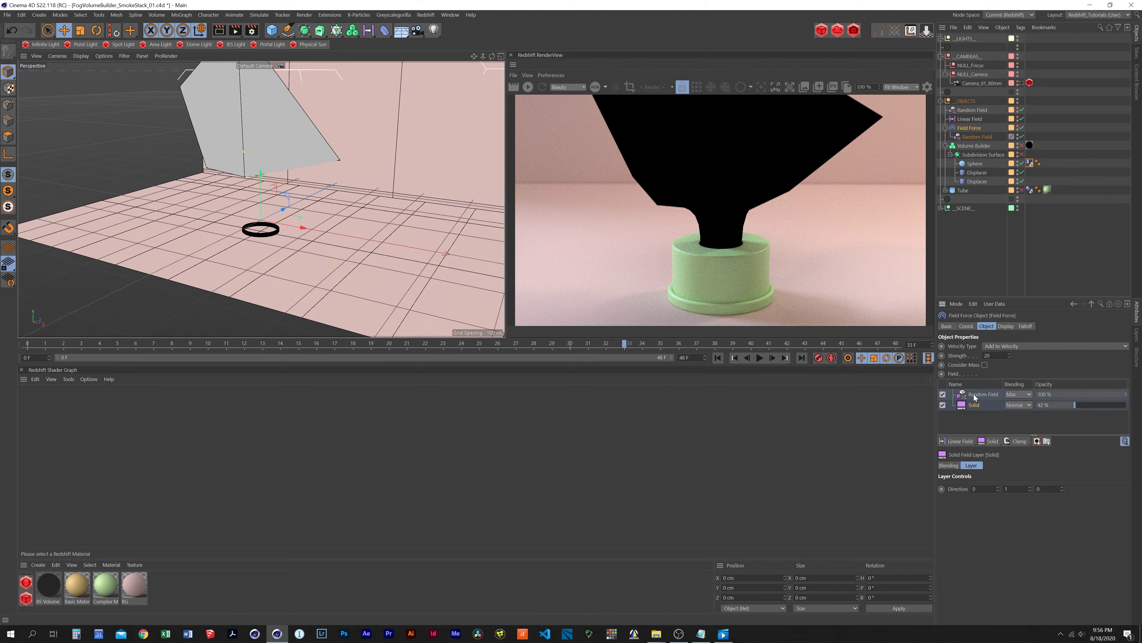
{"action": "left_click", "coordinate": [975, 395]}
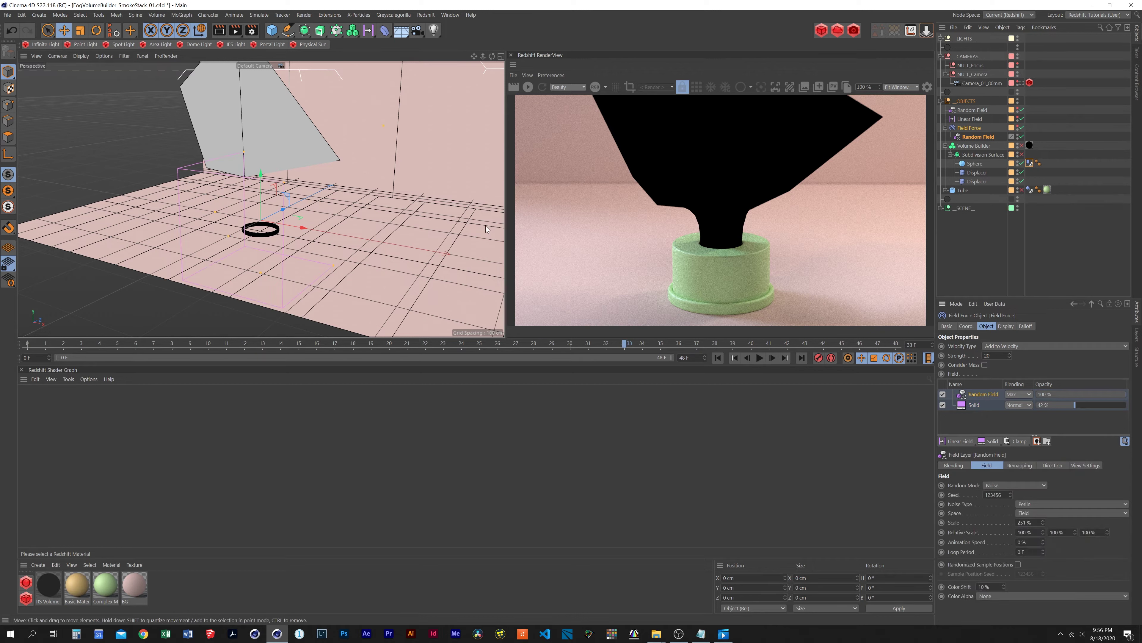
- Review the Sphere's Soft Body settings and replay its simulation, stopping at frame 28
{"action": "left_click", "coordinate": [987, 164]}
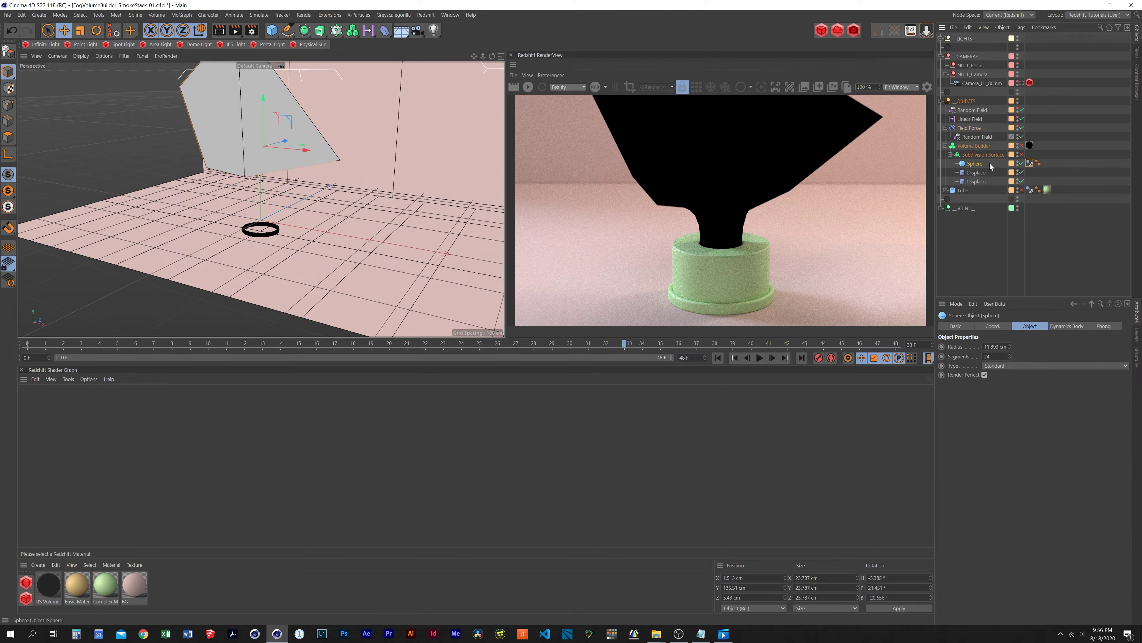
{"action": "left_click", "coordinate": [1031, 163]}
{"action": "key", "text": "F8"}
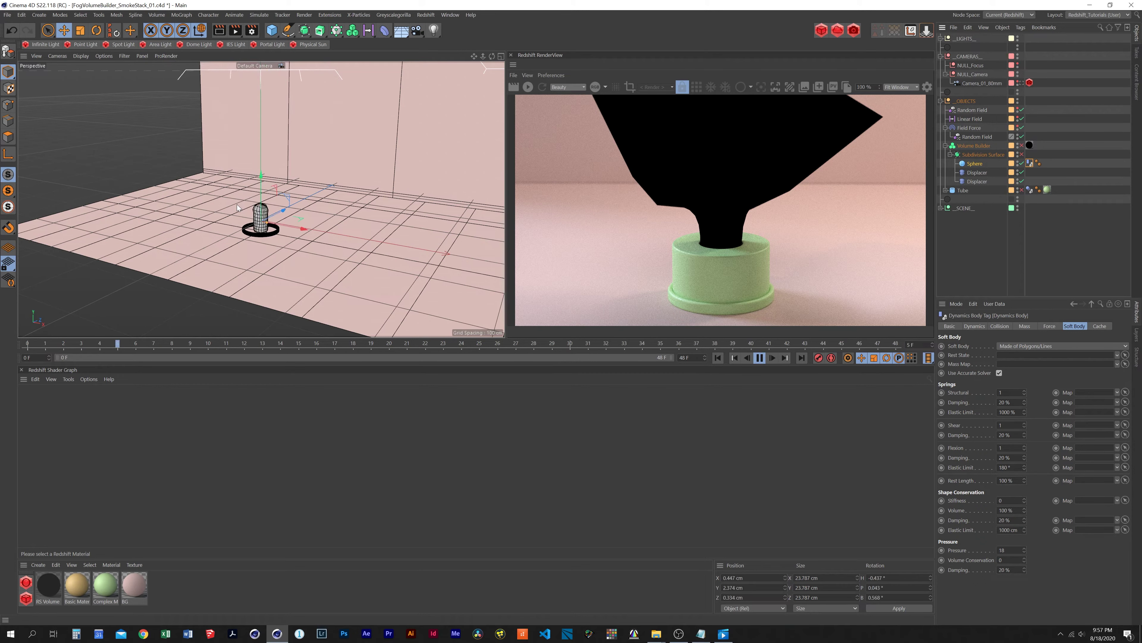
{"action": "key", "text": "F8"}
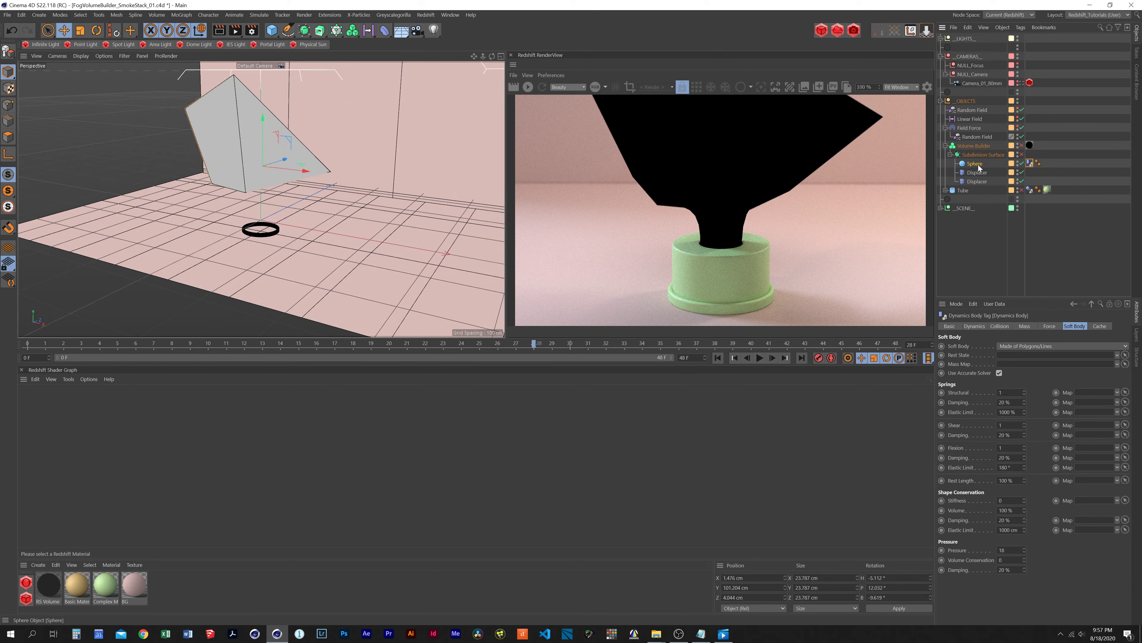
- Enable the Subdivision Surface above the Sphere again
{"action": "left_click", "coordinate": [983, 154]}
{"action": "left_click", "coordinate": [1022, 154]}
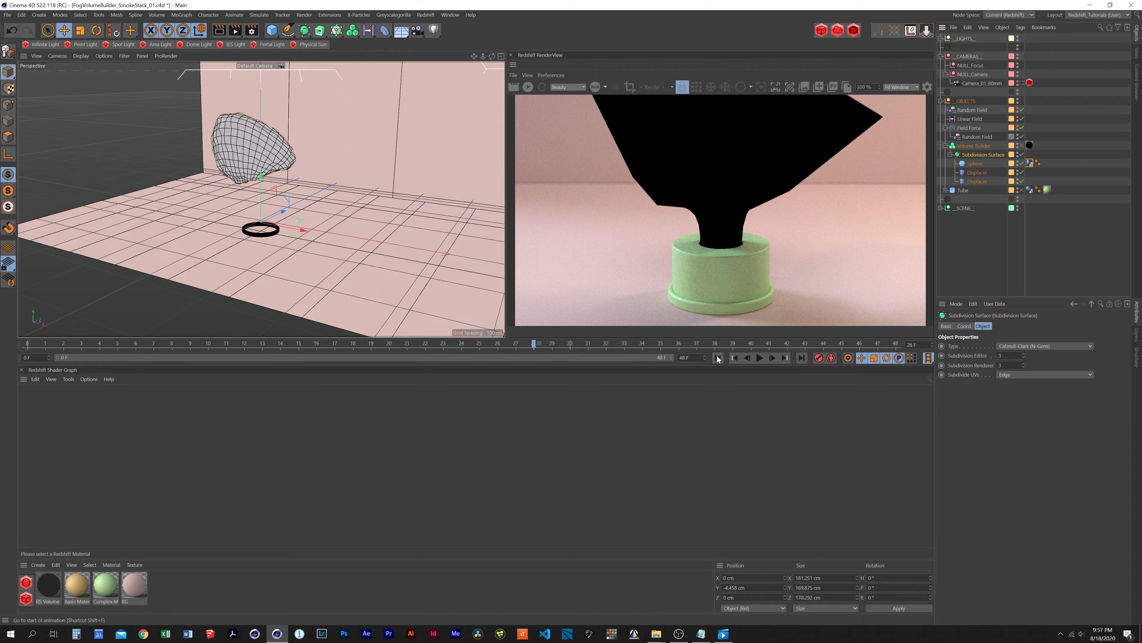
- Replay the smoke simulation from the start with the Subdivision Surface enabled, stopping at frame 24
{"action": "left_click", "coordinate": [718, 358]}
{"action": "left_click", "coordinate": [759, 357]}
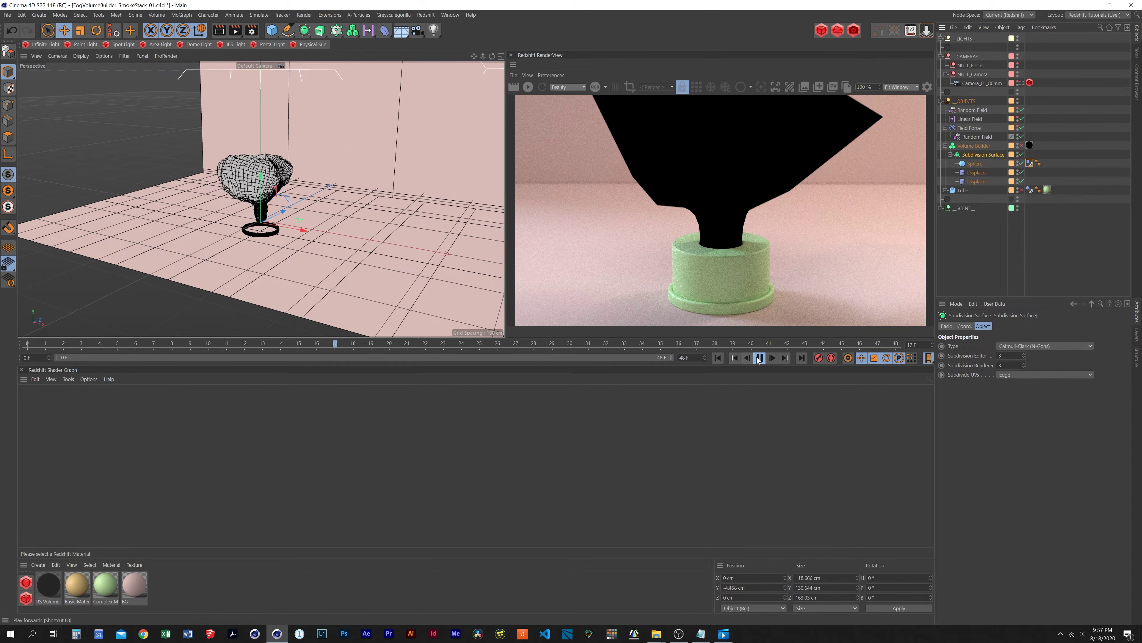
{"action": "left_click", "coordinate": [759, 358]}
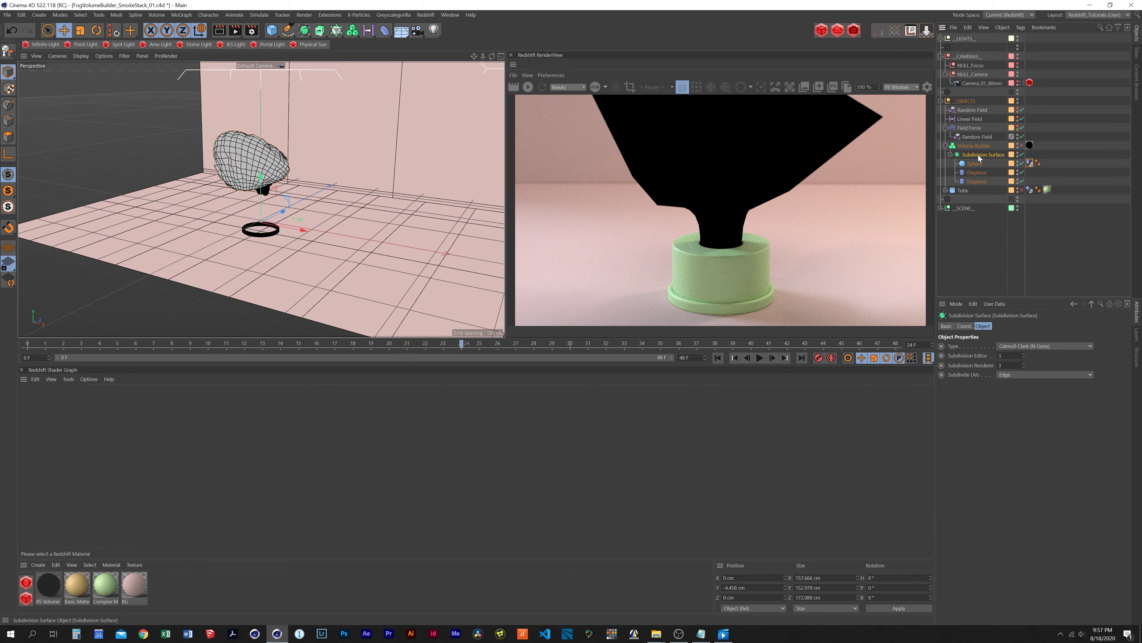
- Examine both Displacers and the lower one's Noise shader, and replay the displaced simulation from the start, stopping at frame 27
{"action": "left_click", "coordinate": [979, 172]}
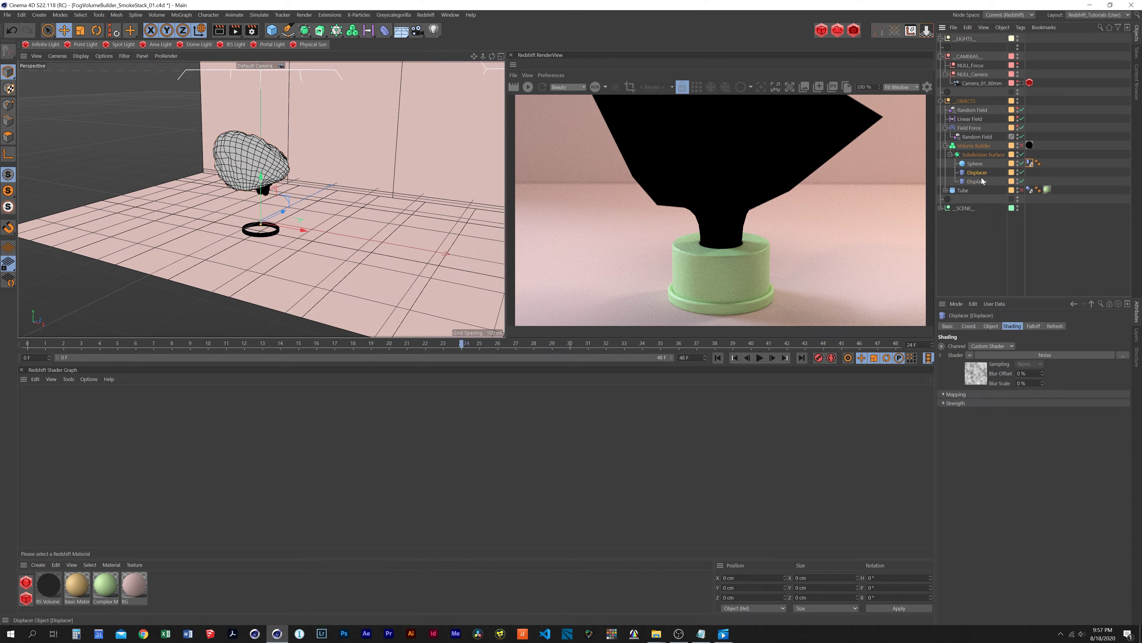
{"action": "left_click", "coordinate": [981, 183]}
{"action": "left_click", "coordinate": [1048, 355]}
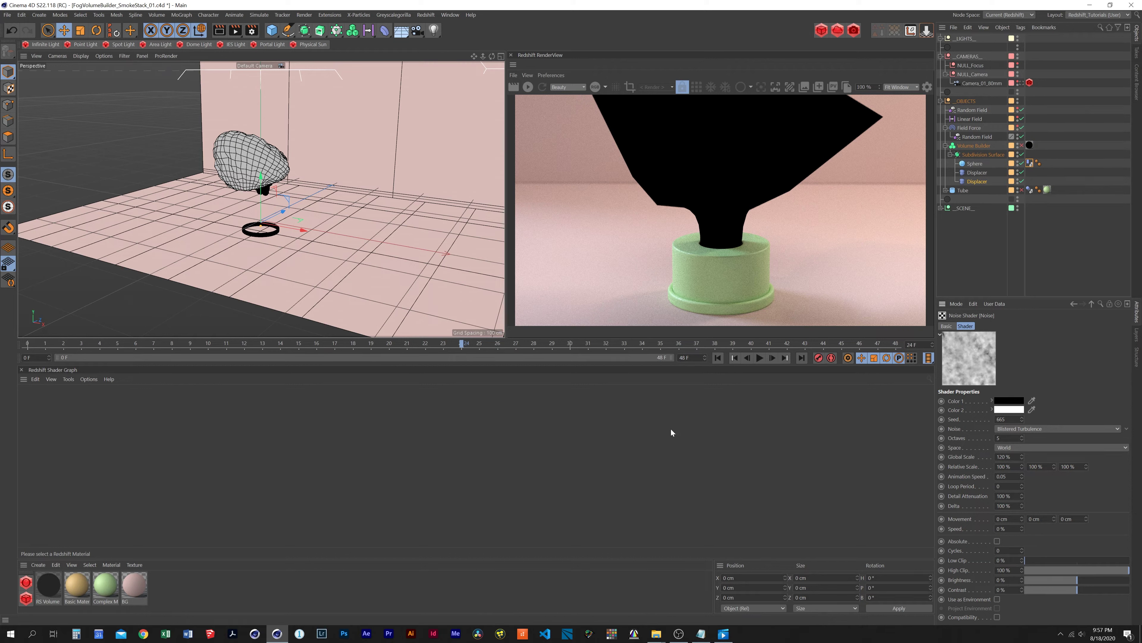
{"action": "left_click", "coordinate": [718, 358]}
{"action": "left_click", "coordinate": [759, 358]}
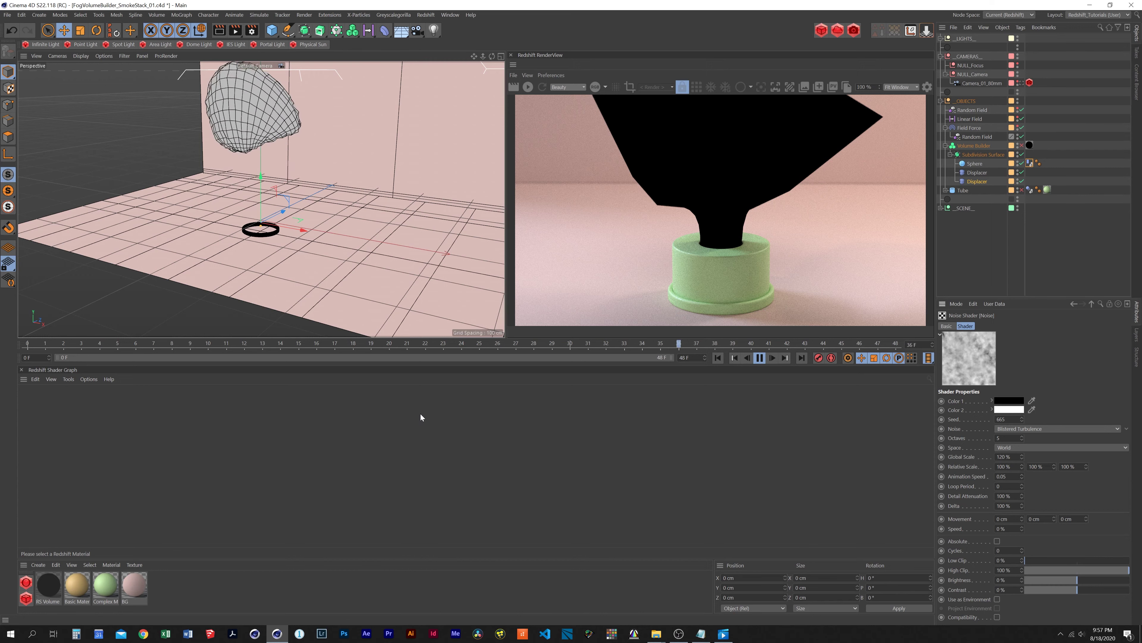
{"action": "left_click", "coordinate": [772, 362]}
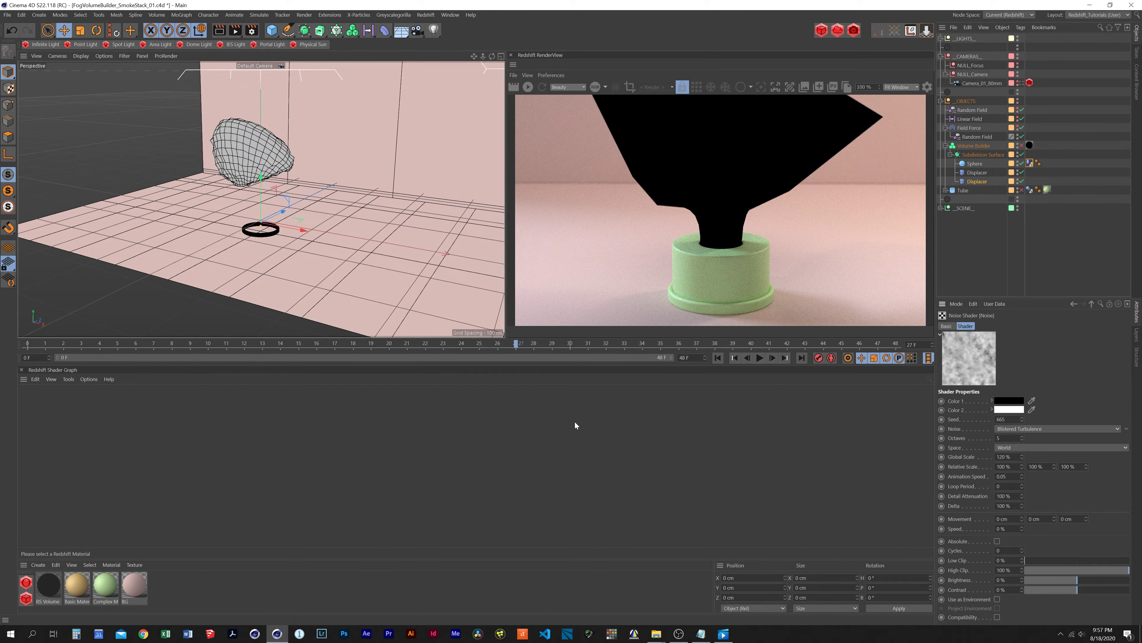
- Inspect the Volume Builder's Fog Smooth.1 filter settings and turn off the Fog Multiply, Fog Smooth and Fog Smooth.1 layers
{"action": "left_click", "coordinate": [977, 147]}
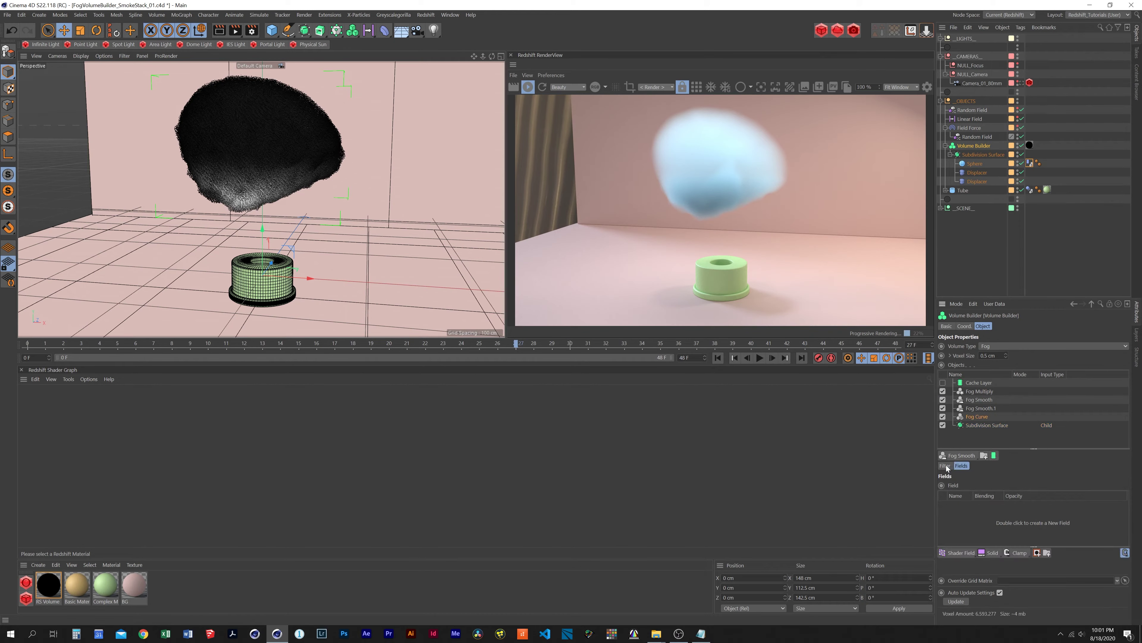
{"action": "left_click", "coordinate": [946, 466]}
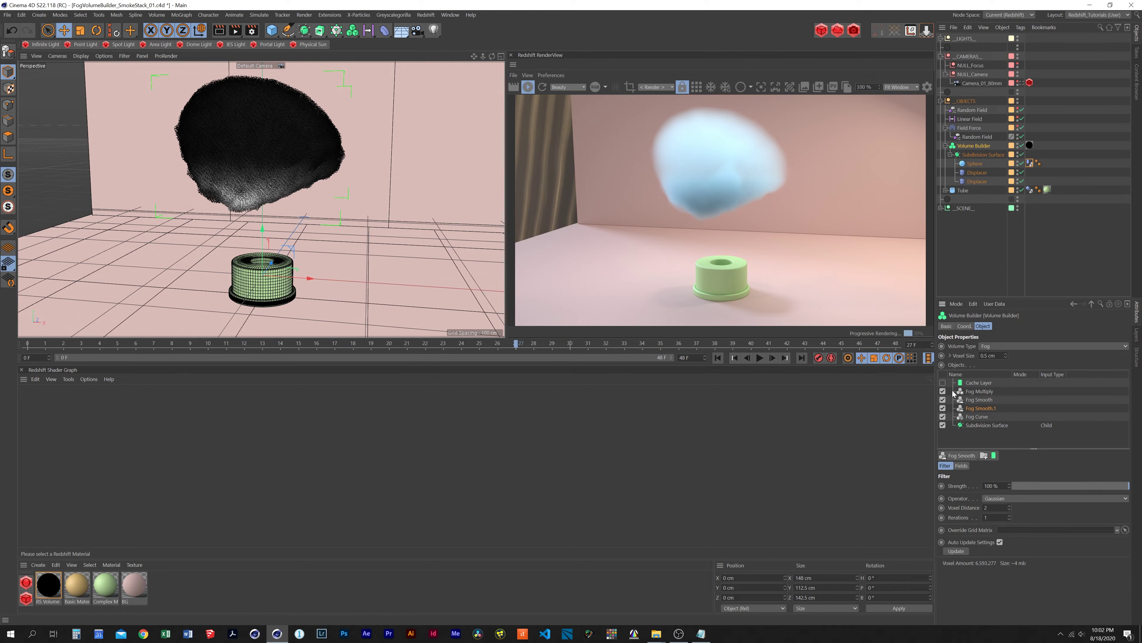
{"action": "left_click", "coordinate": [942, 391]}
{"action": "left_click", "coordinate": [943, 400]}
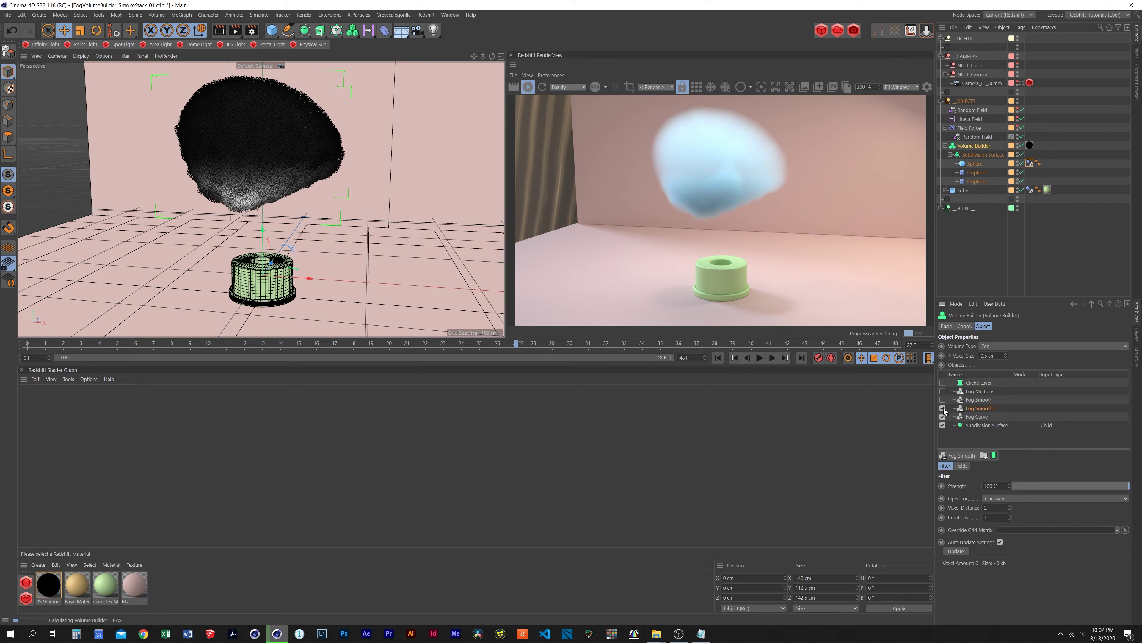
{"action": "left_click", "coordinate": [943, 408]}
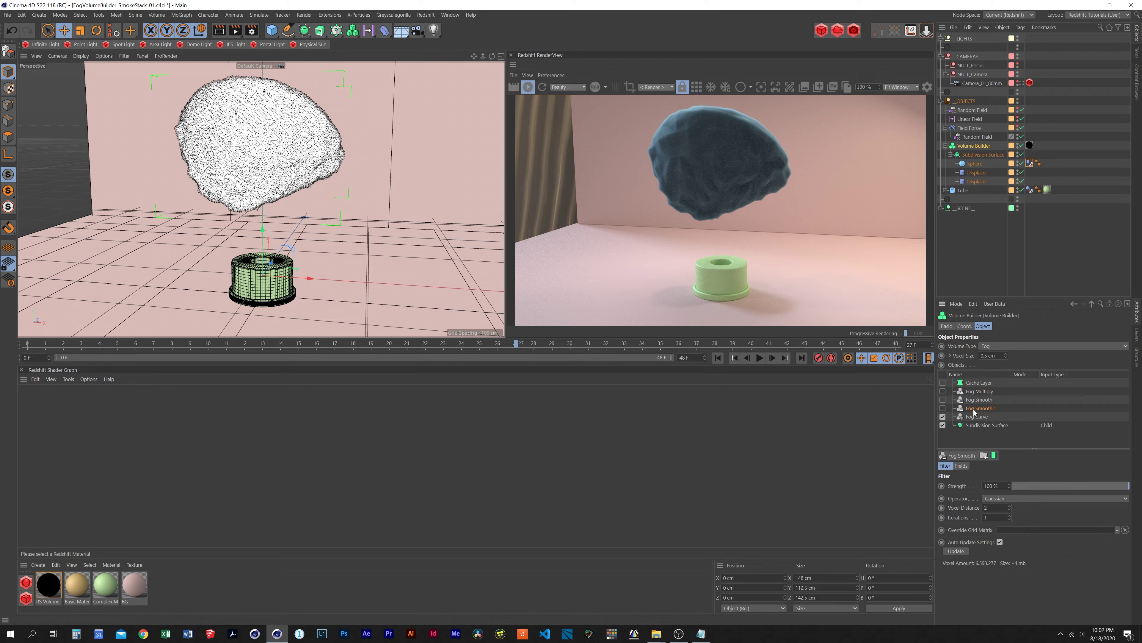
- Turn the Fog Smooth.1 and Fog Smooth layers of the Volume Builder back on, reviewing the Fog Smooth filter settings
{"action": "left_click", "coordinate": [943, 408]}
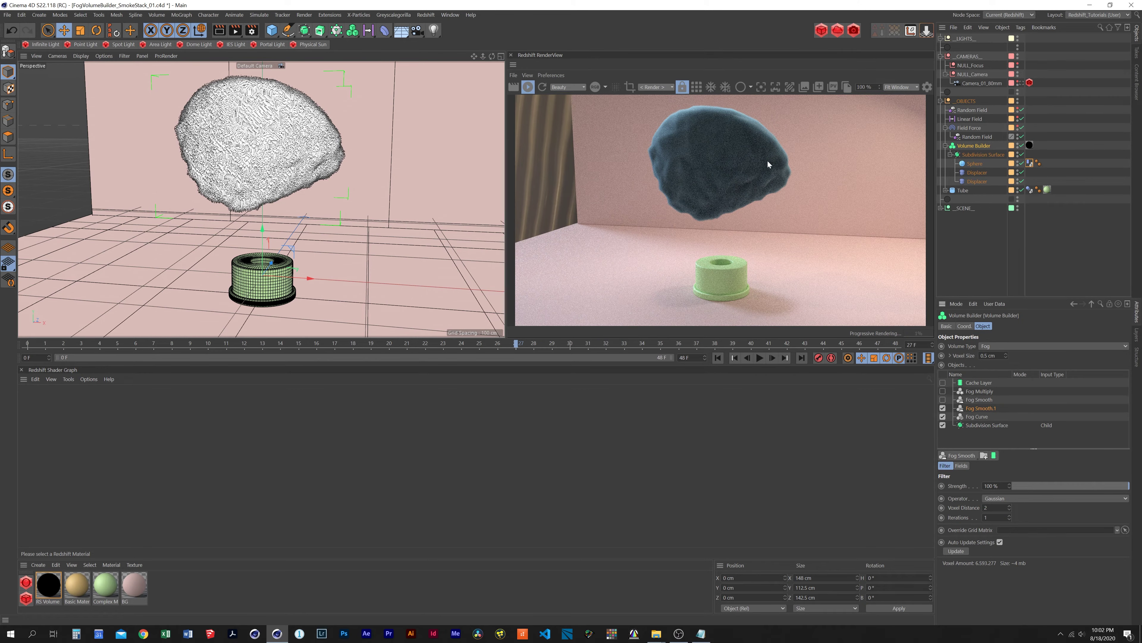
{"action": "left_click", "coordinate": [978, 401]}
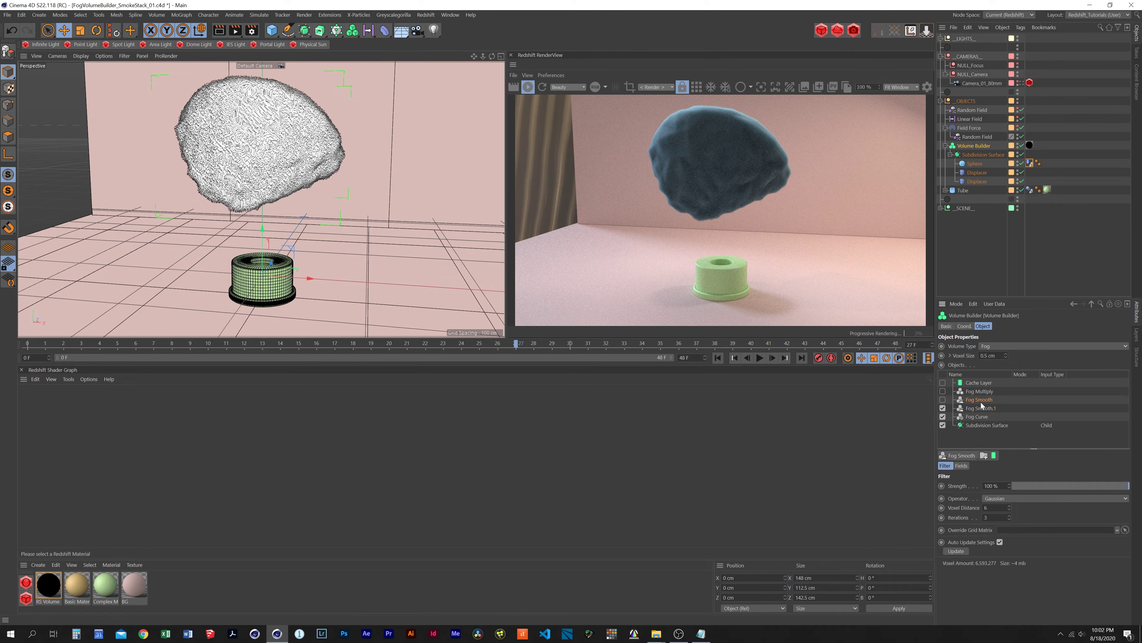
{"action": "left_click", "coordinate": [943, 400]}
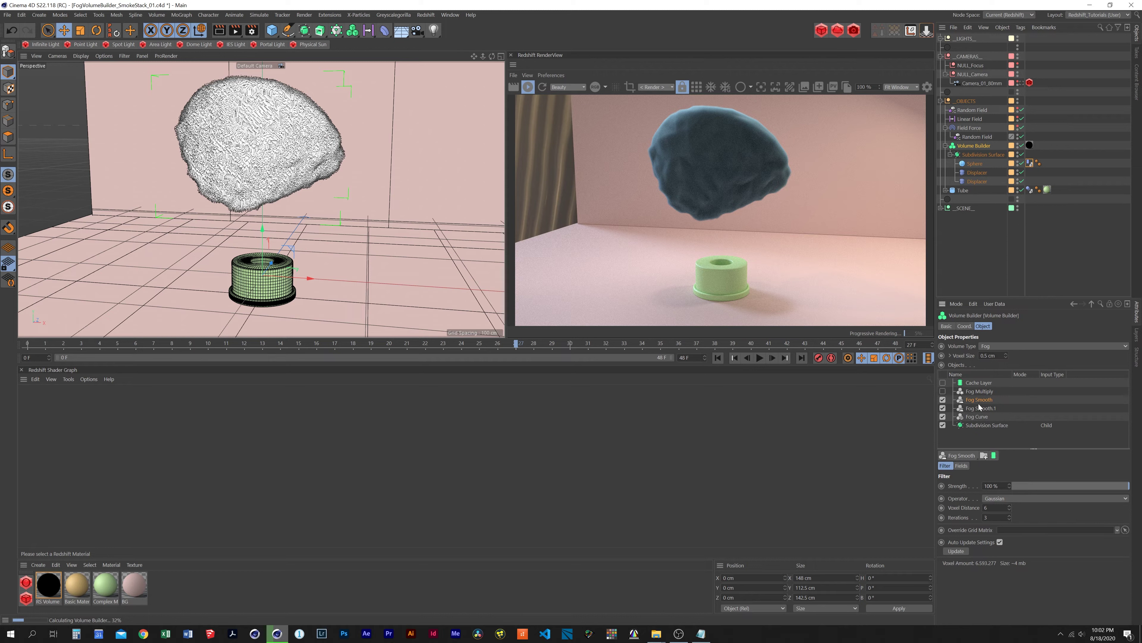
- Examine the Linear Field on the Fog Smooth layer and its effect on the fog in the close-up render
{"action": "left_click", "coordinate": [961, 465]}
{"action": "left_click_drag", "start_coordinate": [970, 118], "coordinate": [980, 508]}
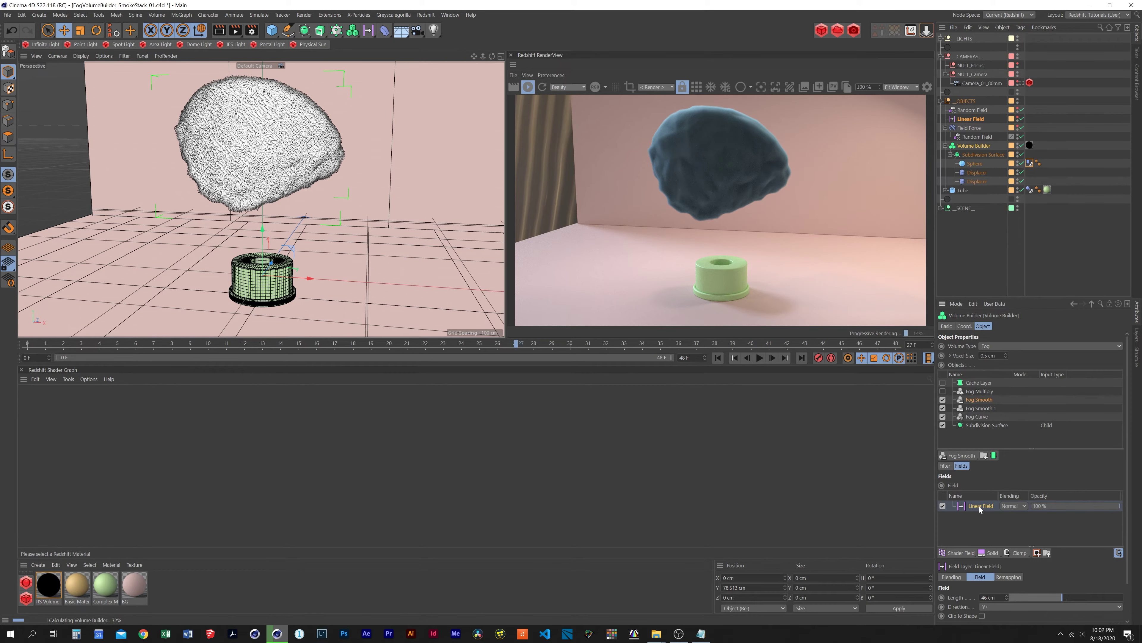
{"action": "scroll", "coordinate": [465, 64], "scroll_direction": "up", "scroll_amount": 5}
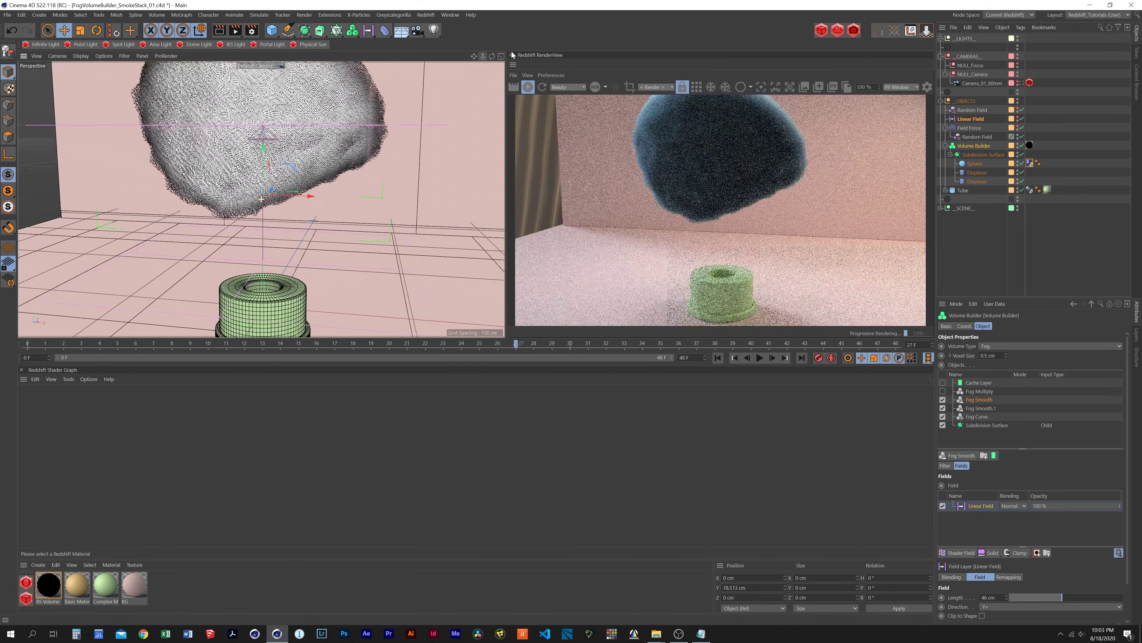
{"action": "scroll", "coordinate": [469, 123], "scroll_direction": "up", "scroll_amount": 5}
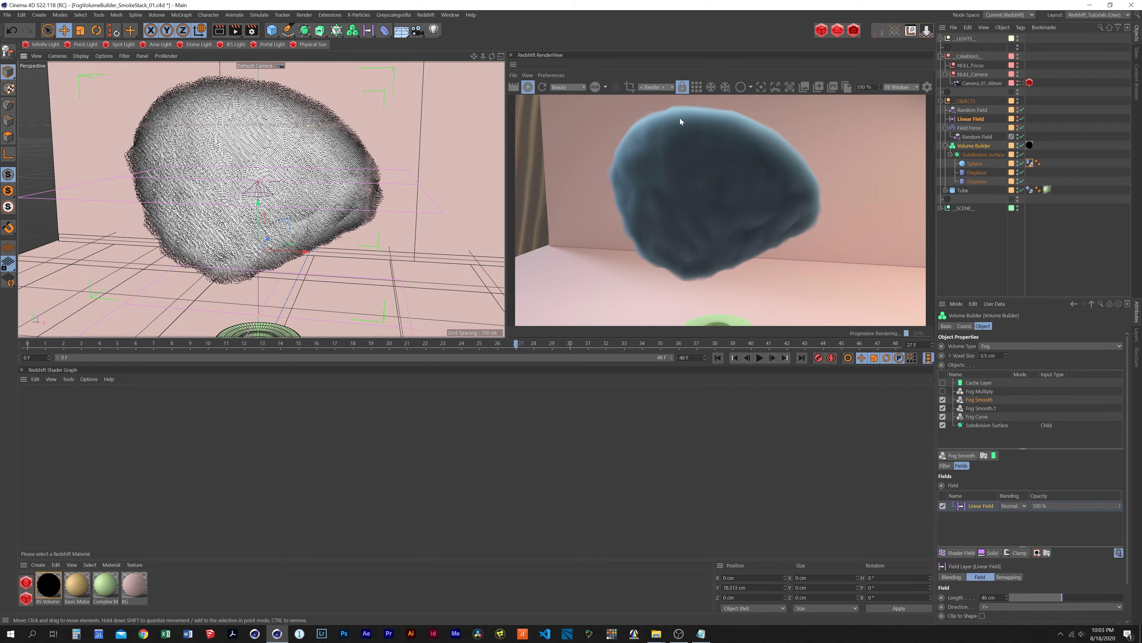
- Turn the Fog Multiply layer back on and examine its filter settings, Random Field and Linear Field
{"action": "left_click", "coordinate": [978, 391]}
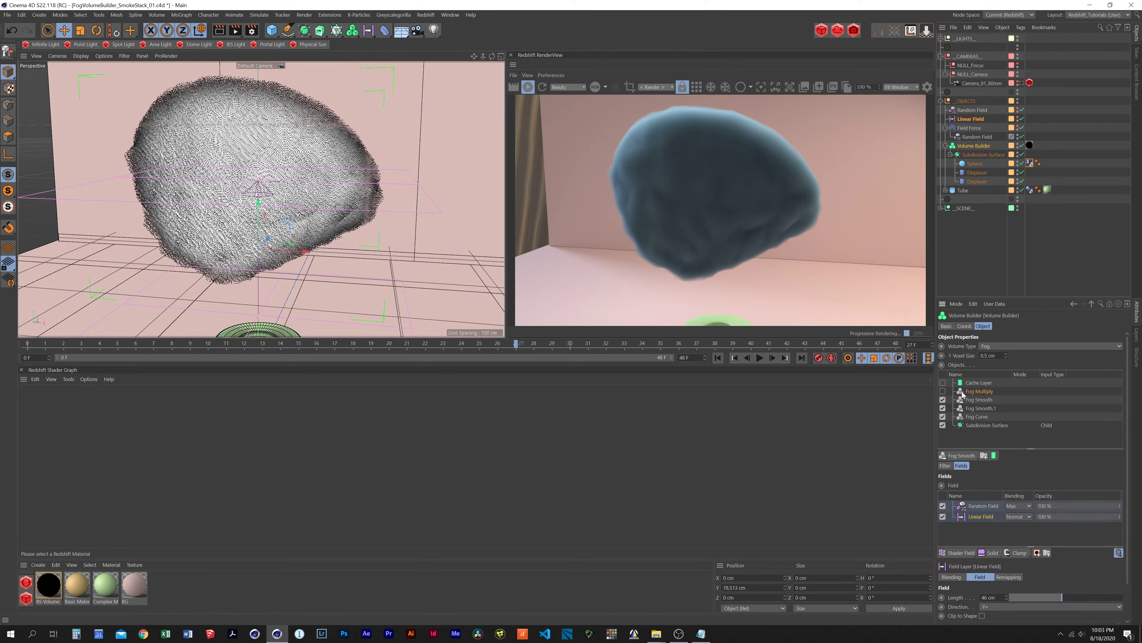
{"action": "left_click", "coordinate": [943, 391]}
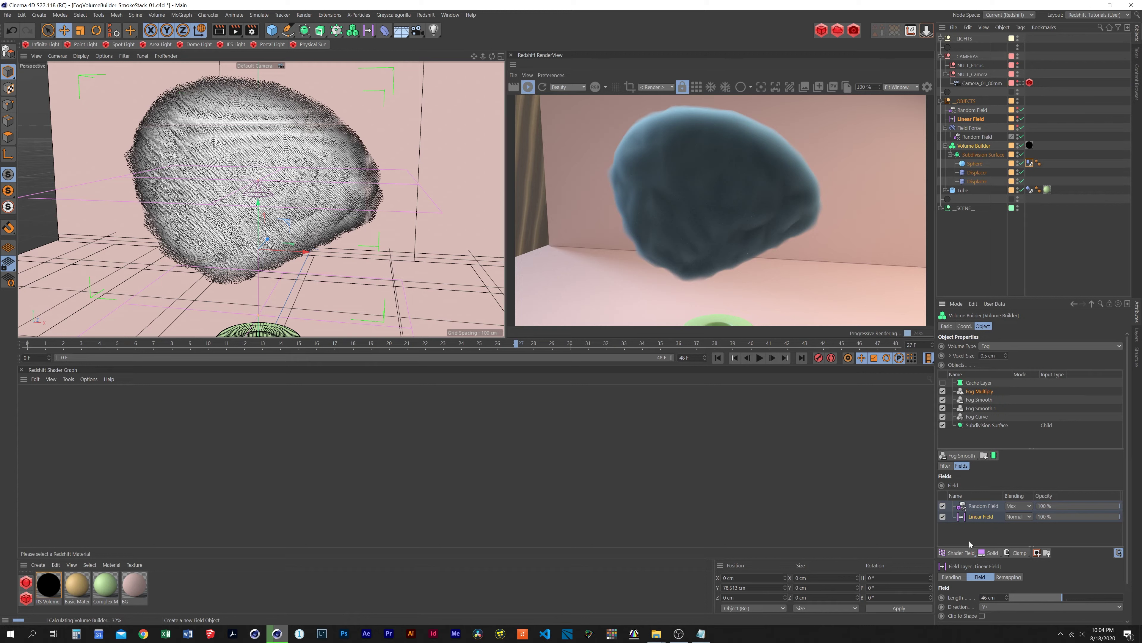
{"action": "left_click", "coordinate": [945, 466]}
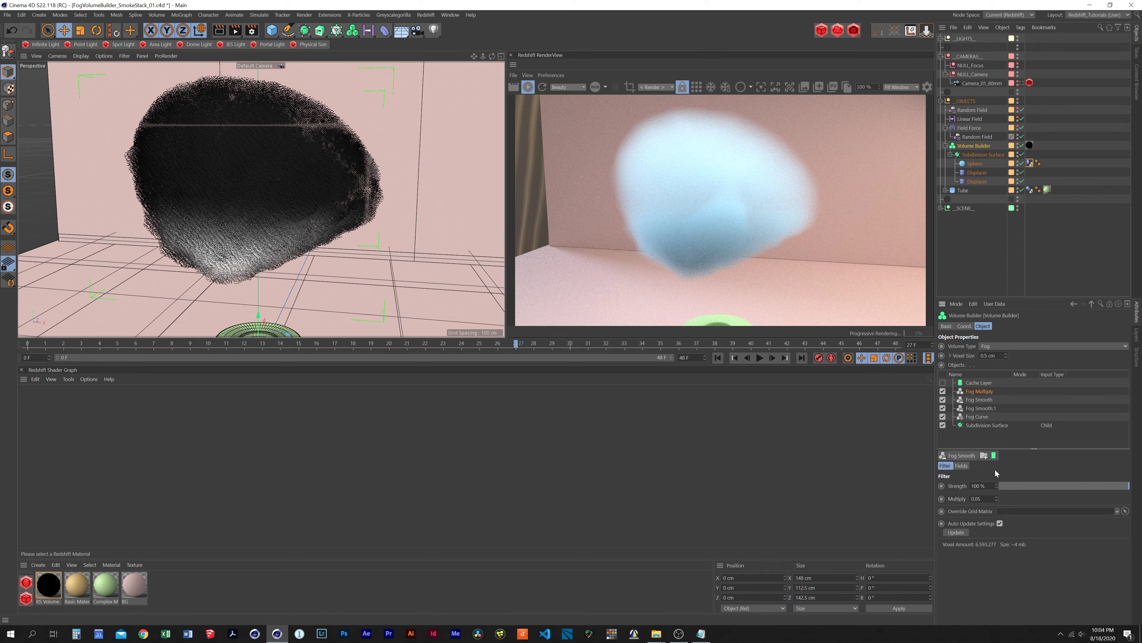
{"action": "left_click", "coordinate": [961, 466]}
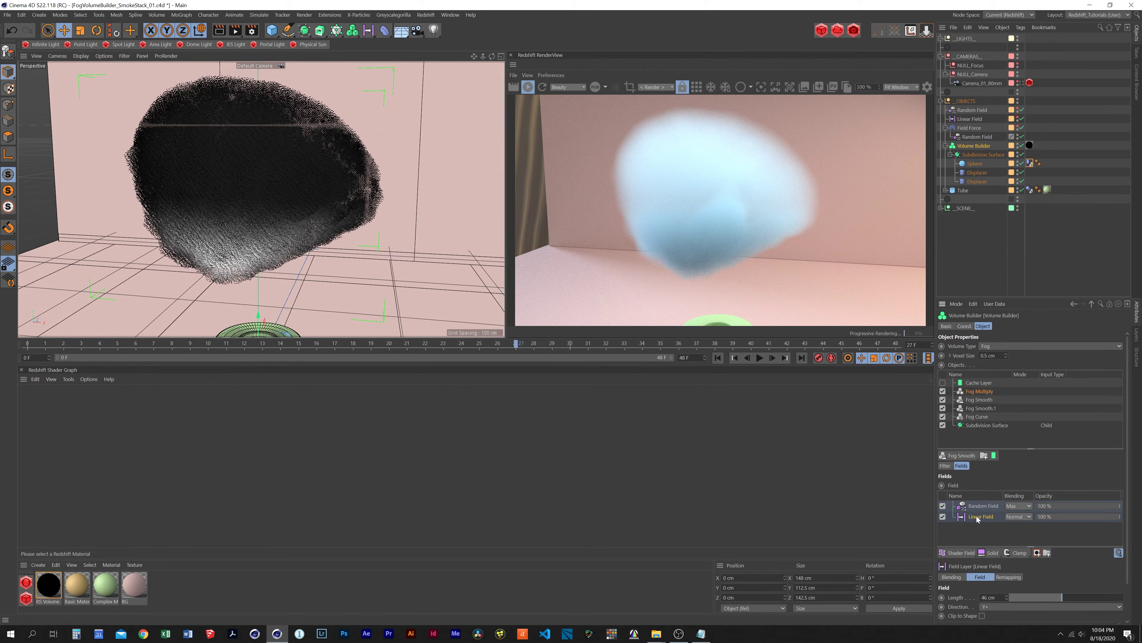
{"action": "left_click", "coordinate": [984, 507]}
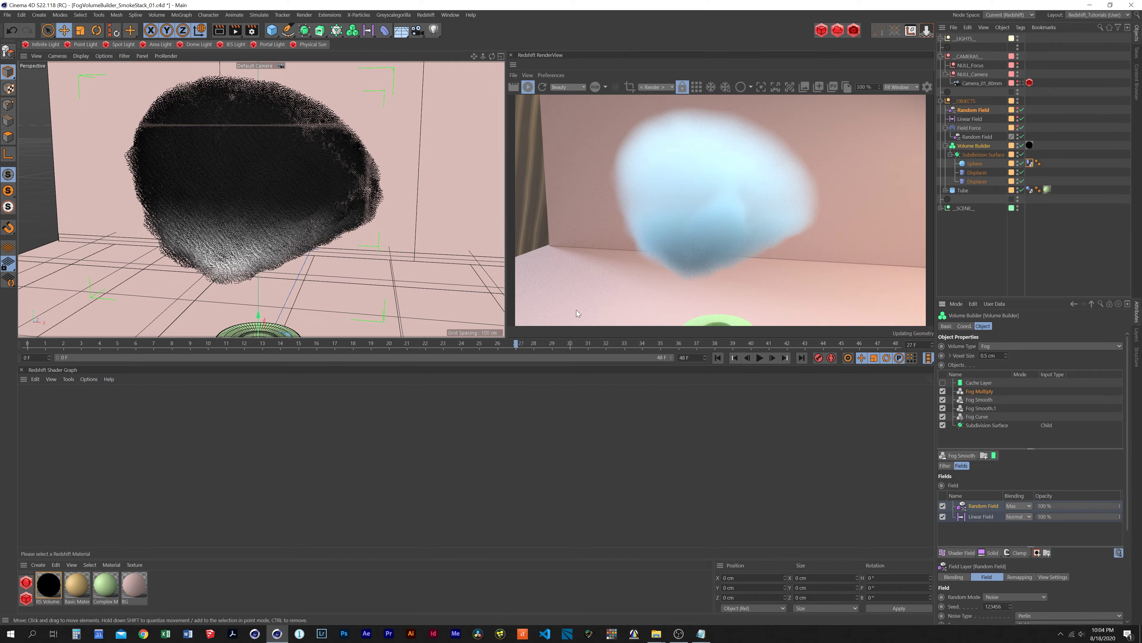
{"action": "left_click_drag", "start_coordinate": [483, 56], "coordinate": [481, 18]}
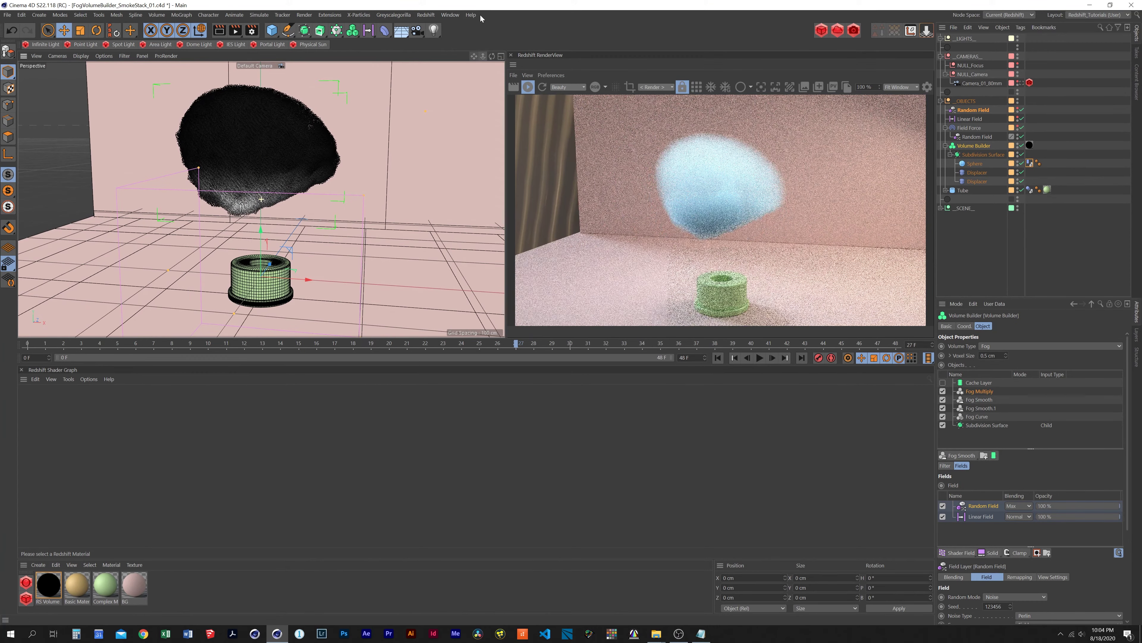
{"action": "left_click", "coordinate": [981, 516]}
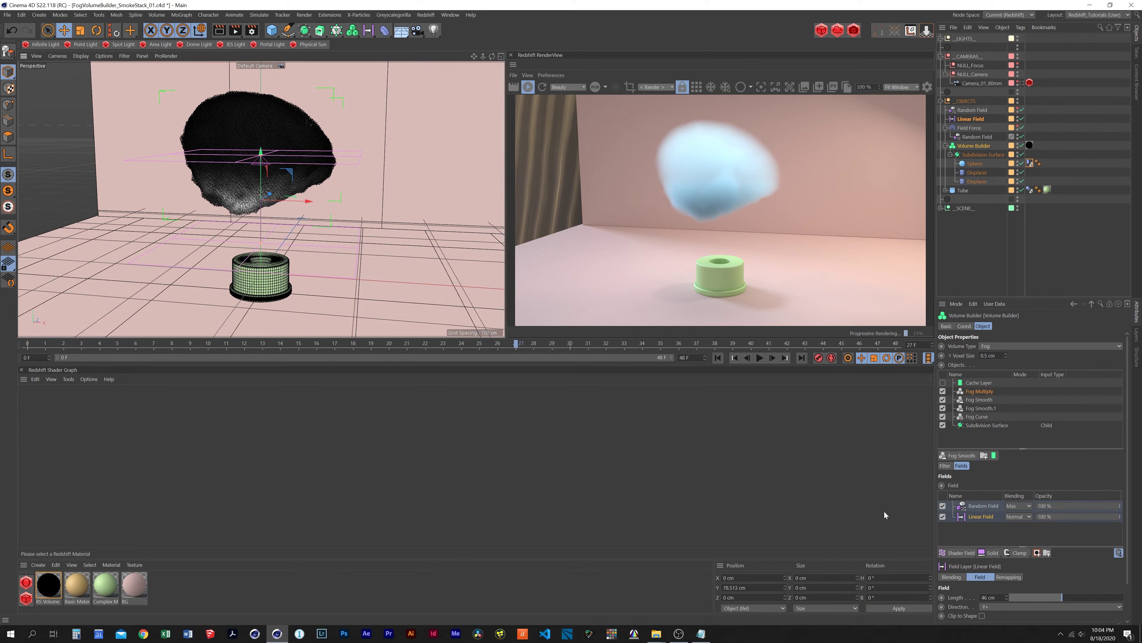
{"action": "left_click", "coordinate": [944, 466]}
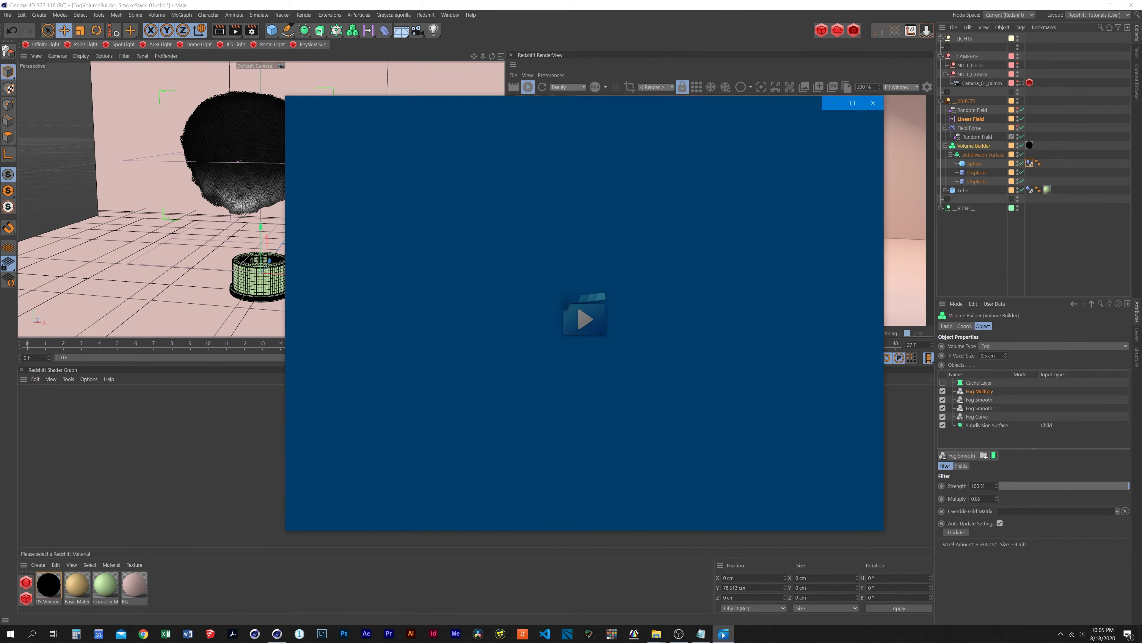
- View the rendered SmokeStack_01 animation in the video player, jumping to about 0:00:01
{"action": "left_click", "coordinate": [544, 489]}
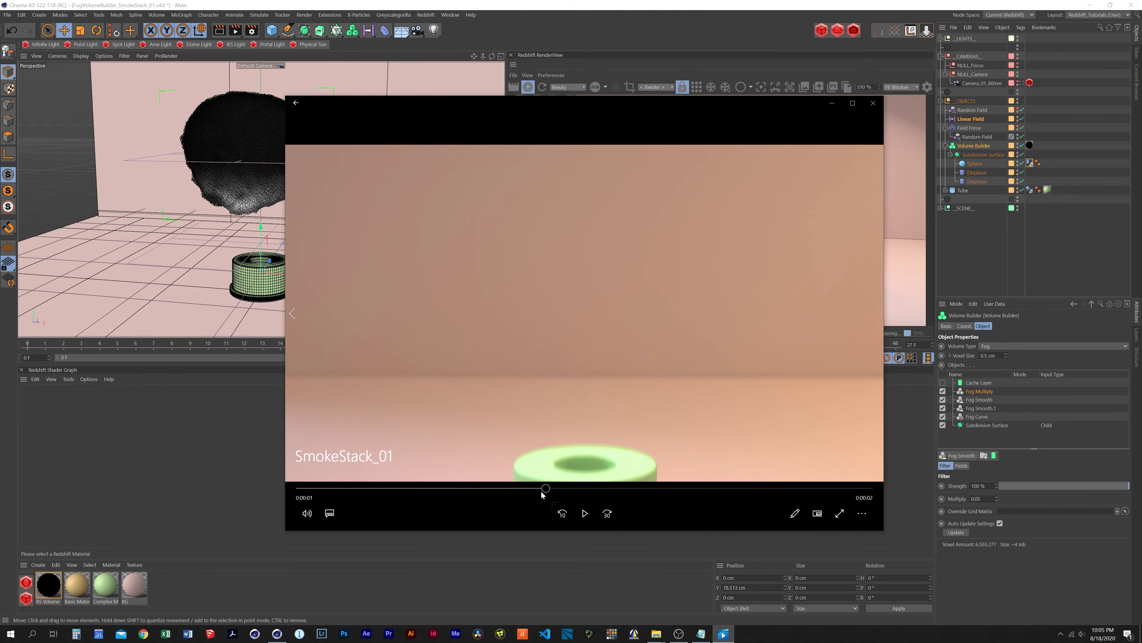
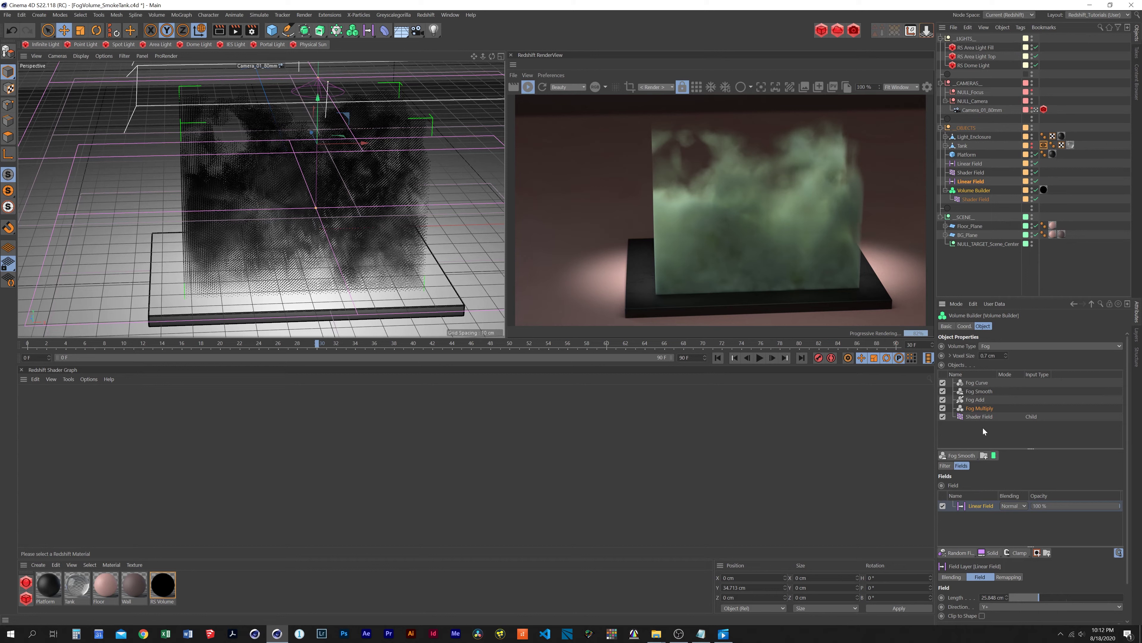
- Examine the Fog Multiply layer's filter settings and Linear Field in the FogVolume_SmokeTank scene
{"action": "left_click", "coordinate": [945, 466]}
{"action": "left_click", "coordinate": [962, 466]}
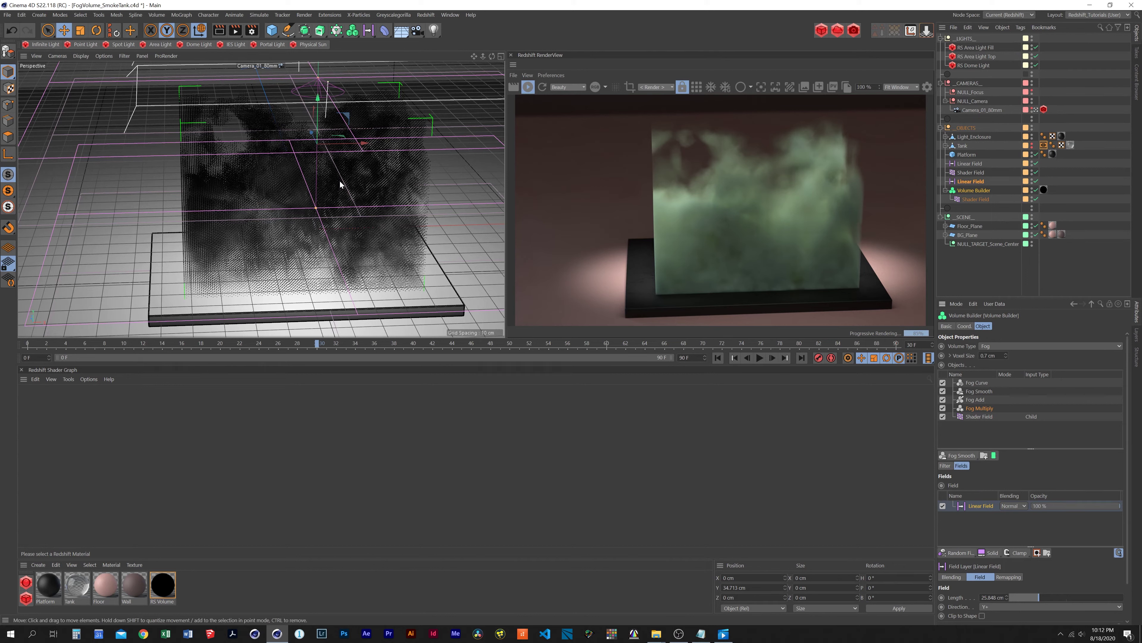
{"action": "left_click_drag", "start_coordinate": [387, 255], "coordinate": [384, 237], "text": "alt"}
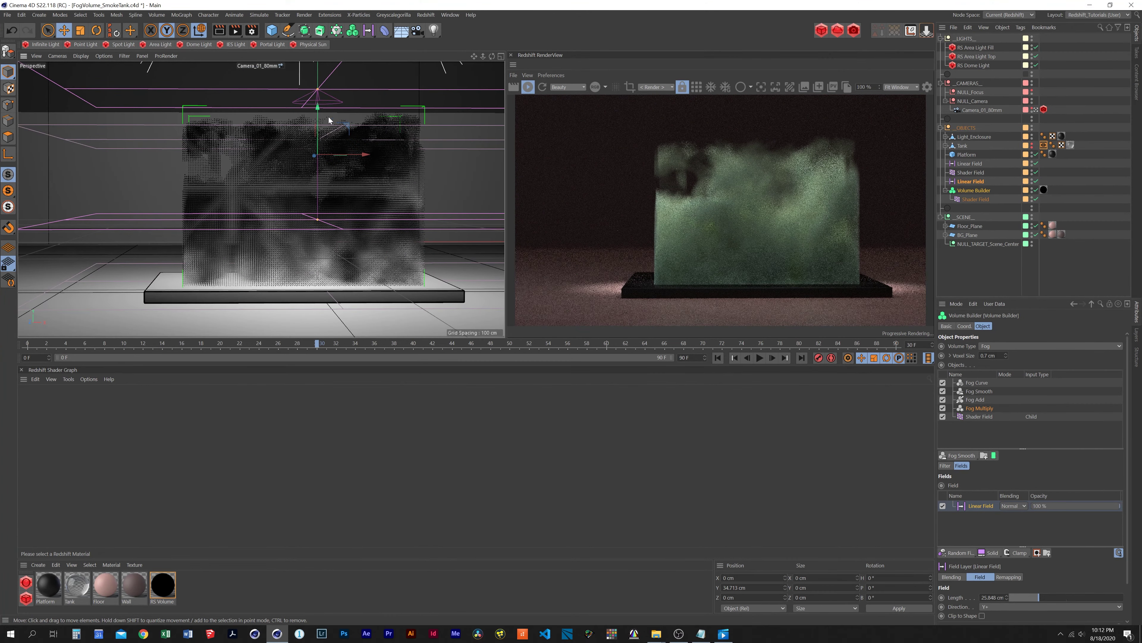
{"action": "left_click_drag", "start_coordinate": [483, 60], "coordinate": [308, 110]}
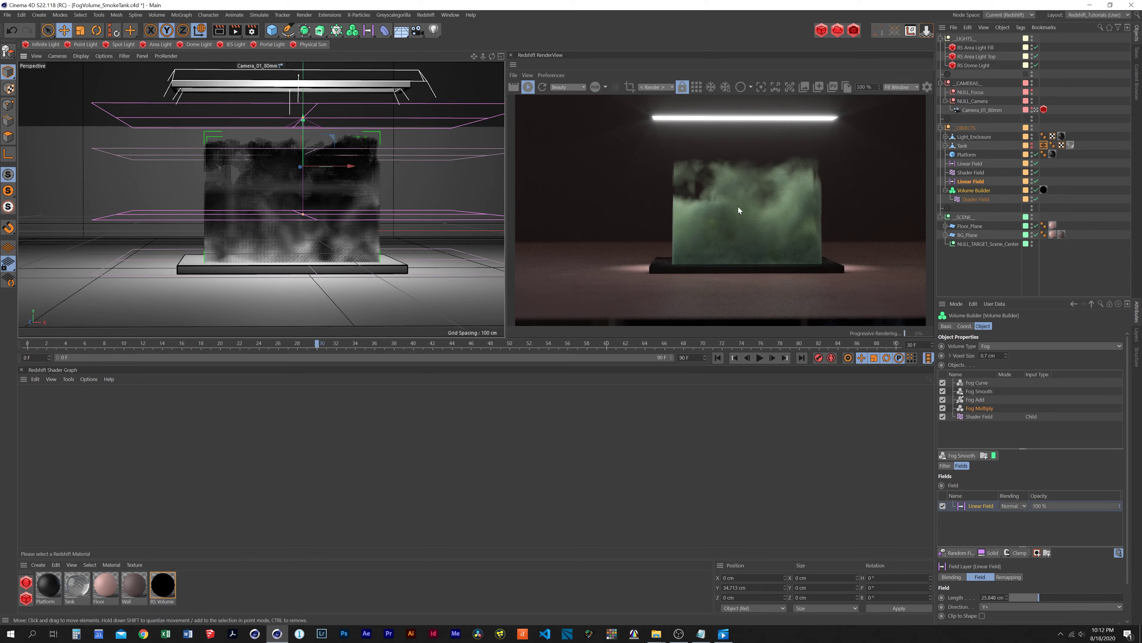
- Examine the Fog Add layer's filter settings and its Shader Field masked by a Linear Field
{"action": "left_click", "coordinate": [974, 400]}
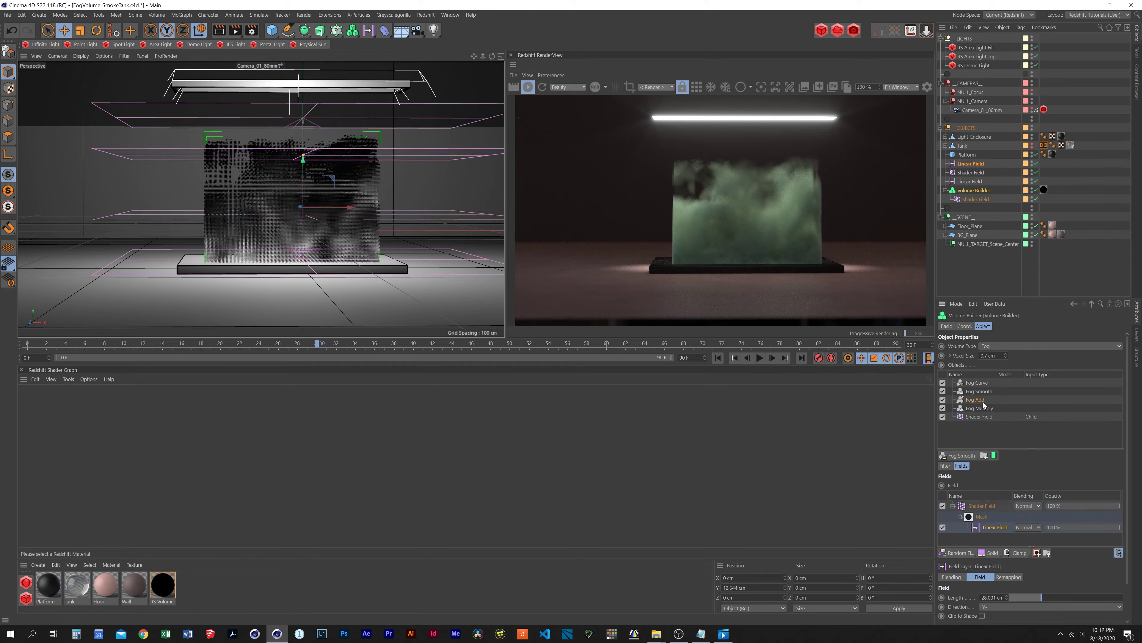
{"action": "left_click", "coordinate": [989, 507]}
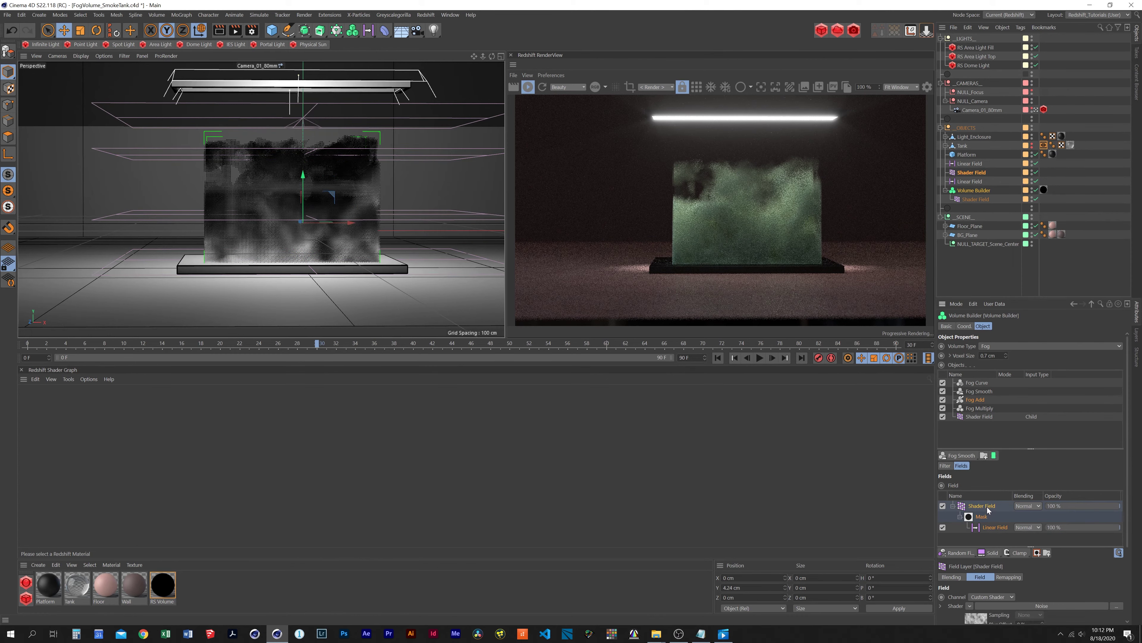
{"action": "left_click", "coordinate": [945, 466]}
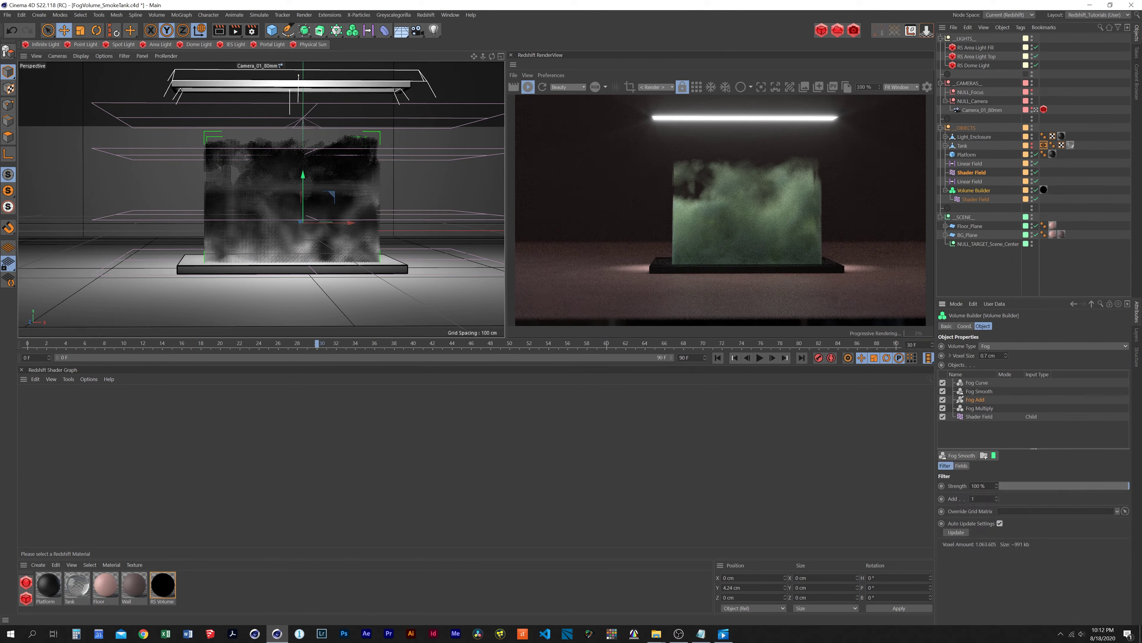
{"action": "left_click", "coordinate": [963, 466]}
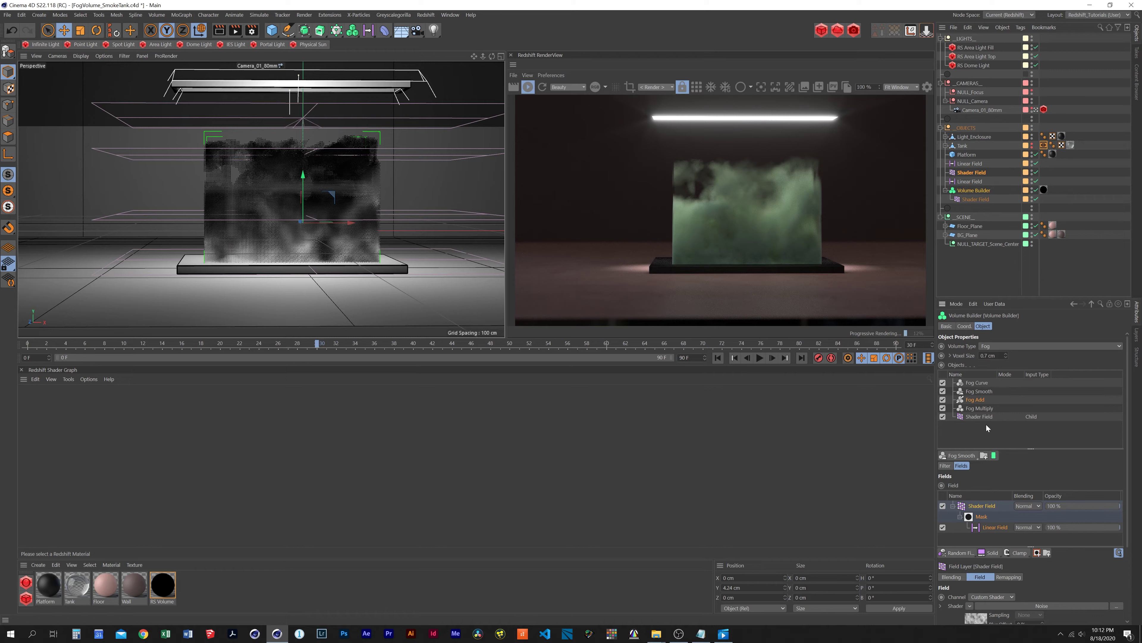
- Turn off the Fog Add, Fog Smooth and Fog Multiply layers of the smoke tank's Volume Builder
{"action": "left_click", "coordinate": [943, 400]}
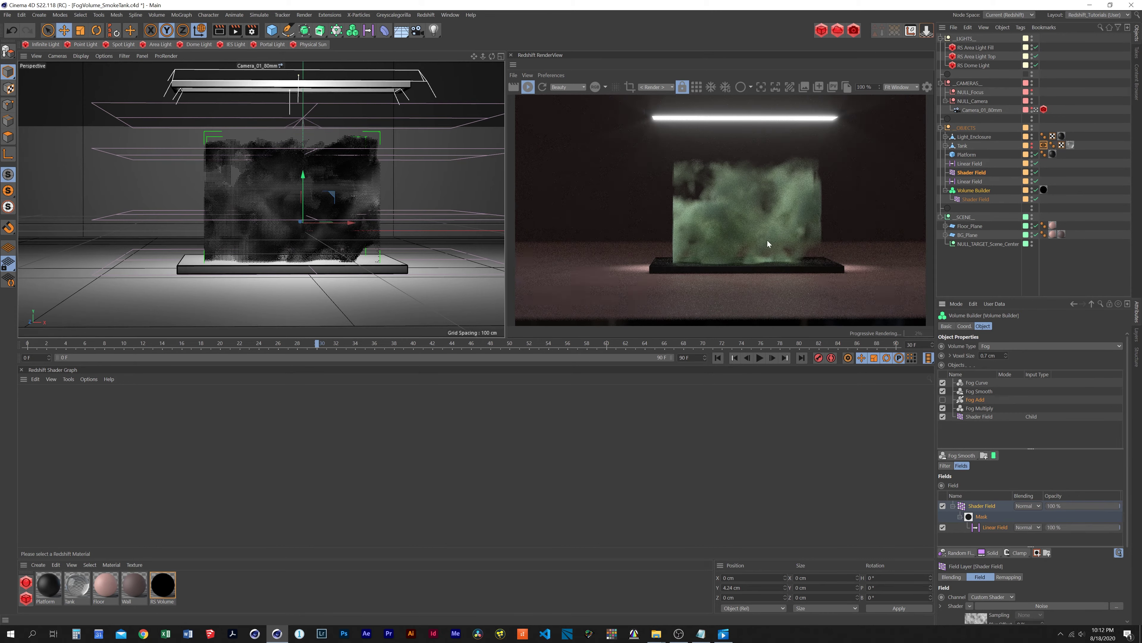
{"action": "left_click", "coordinate": [943, 391]}
{"action": "left_click", "coordinate": [943, 408]}
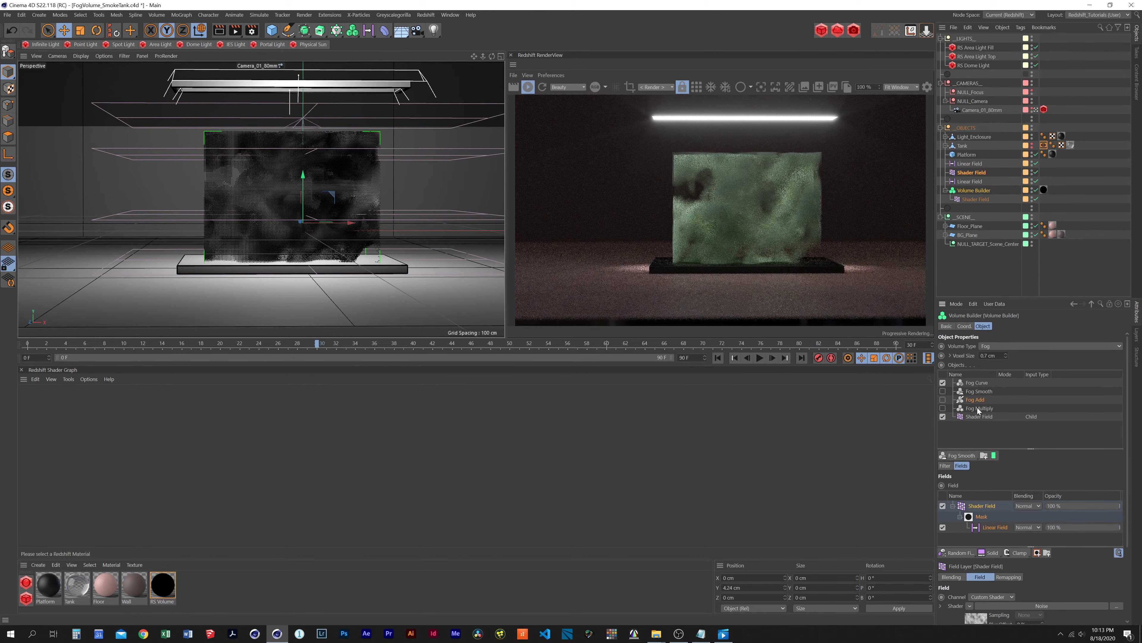
- Turn the Fog Multiply and Fog Add layers of the smoke tank's Volume Builder back on, viewing the tank from an angle
{"action": "left_click", "coordinate": [980, 417]}
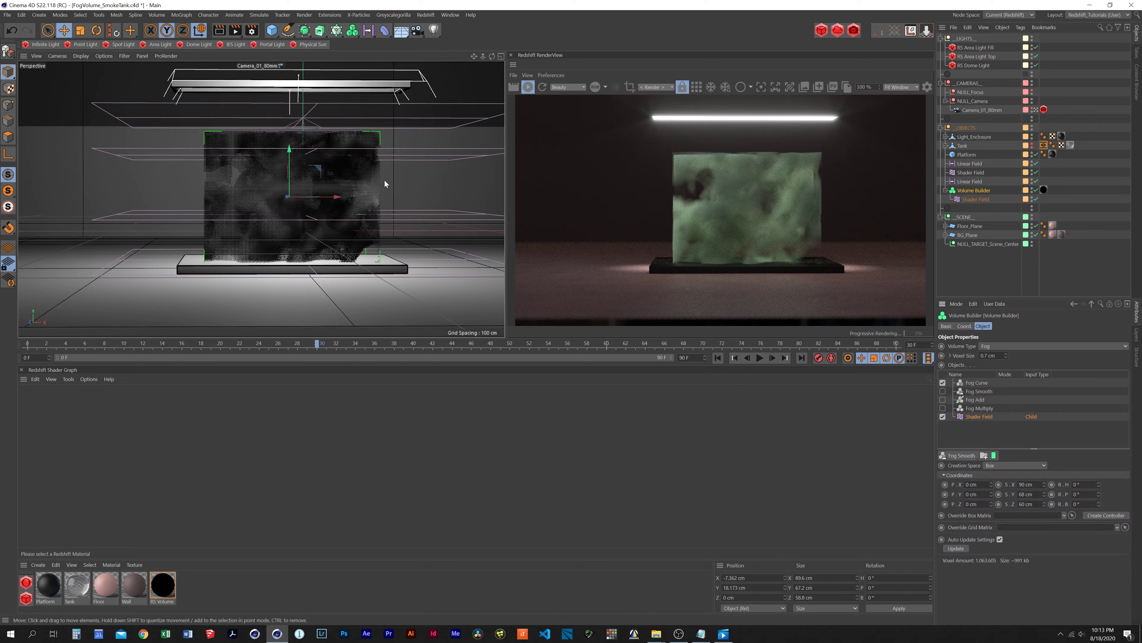
{"action": "left_click_drag", "start_coordinate": [378, 208], "coordinate": [334, 222]}
{"action": "key", "text": "ctrl+z"}
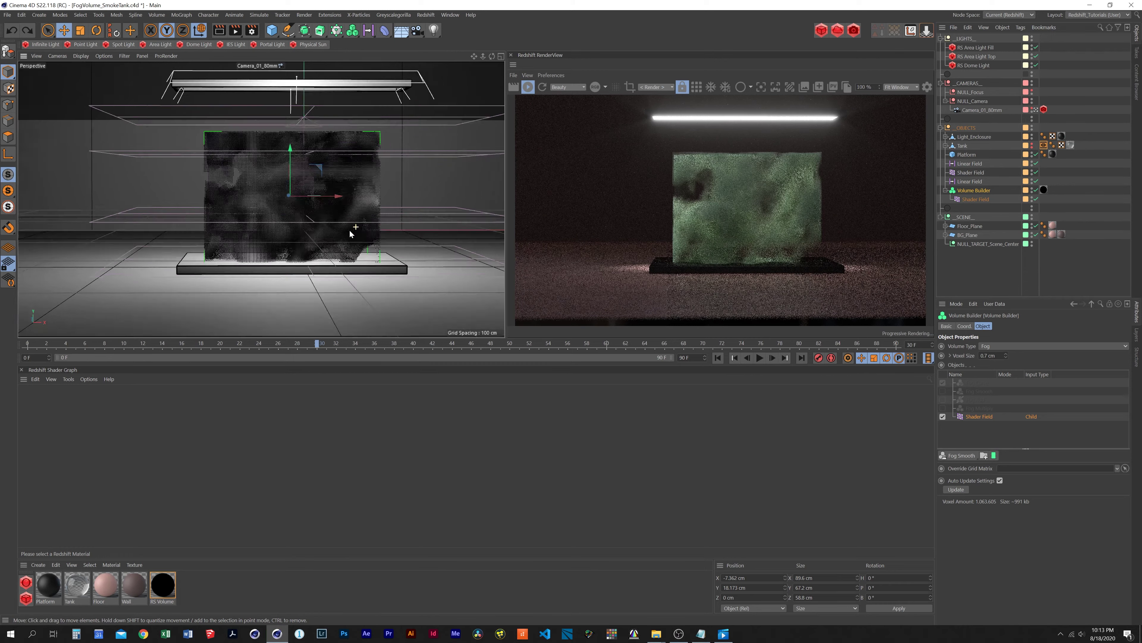
{"action": "mouse_move", "coordinate": [349, 234]}
{"action": "left_mouse_down", "text": "alt"}
{"action": "mouse_move", "coordinate": [302, 243]}
{"action": "mouse_move", "coordinate": [351, 240]}
{"action": "left_mouse_up", "text": "alt"}
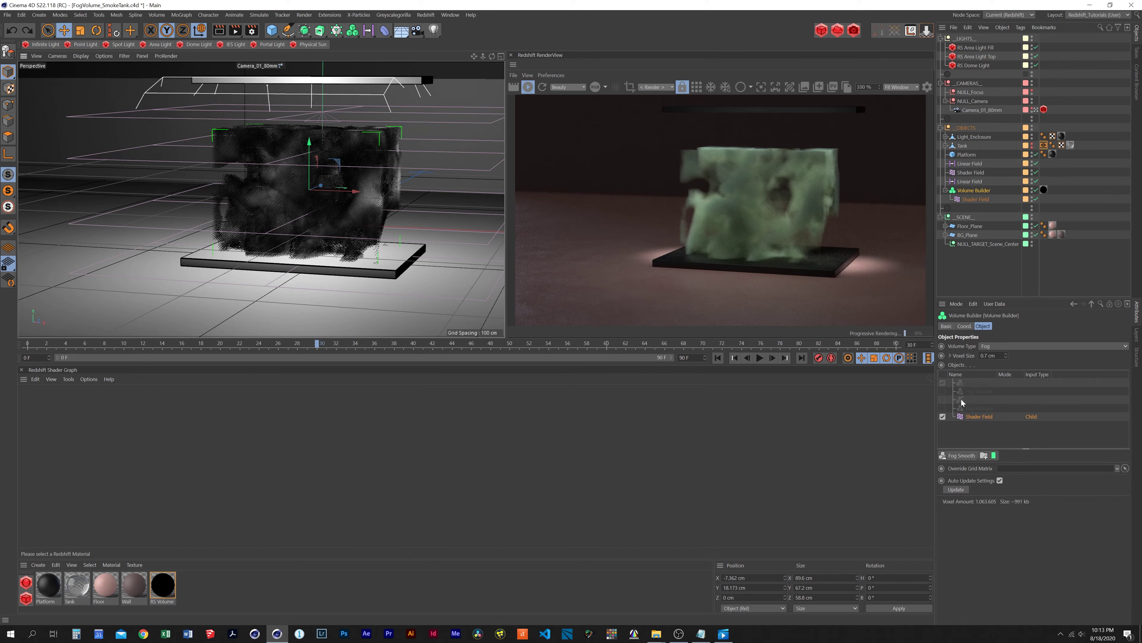
{"action": "left_click", "coordinate": [943, 408]}
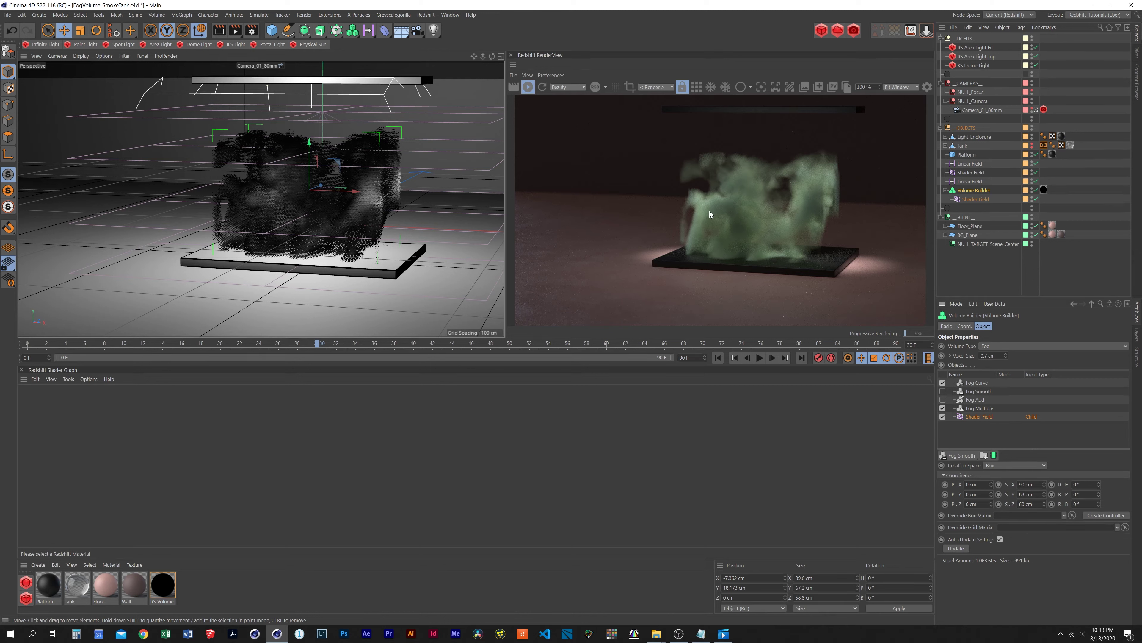
{"action": "left_click", "coordinate": [975, 402]}
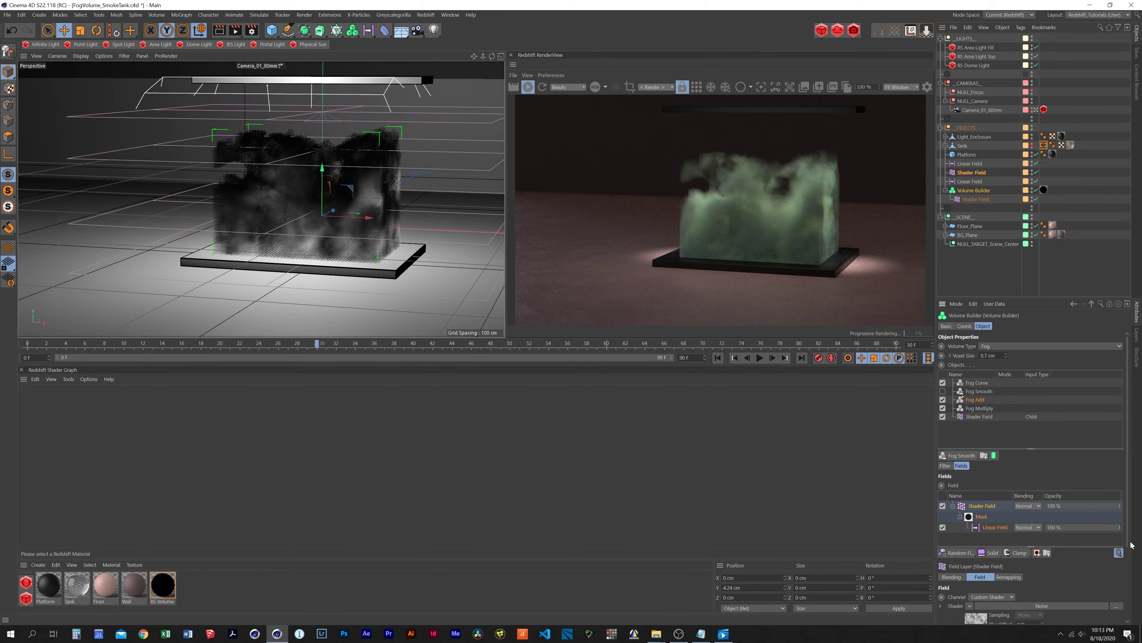
- Examine the Noise shader settings of the Fog Add layer's Shader Field and the Volume Builder's child Shader Field
{"action": "scroll", "coordinate": [1132, 544], "scroll_direction": "down", "scroll_amount": 2}
{"action": "left_click", "coordinate": [1048, 558]}
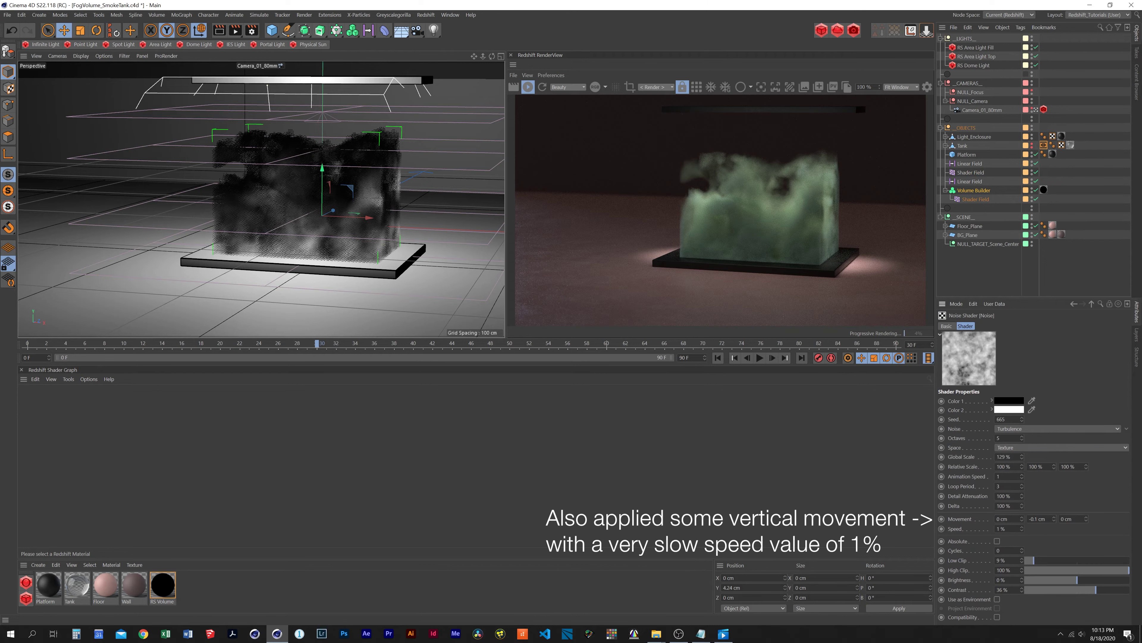
{"action": "left_click", "coordinate": [1092, 303]}
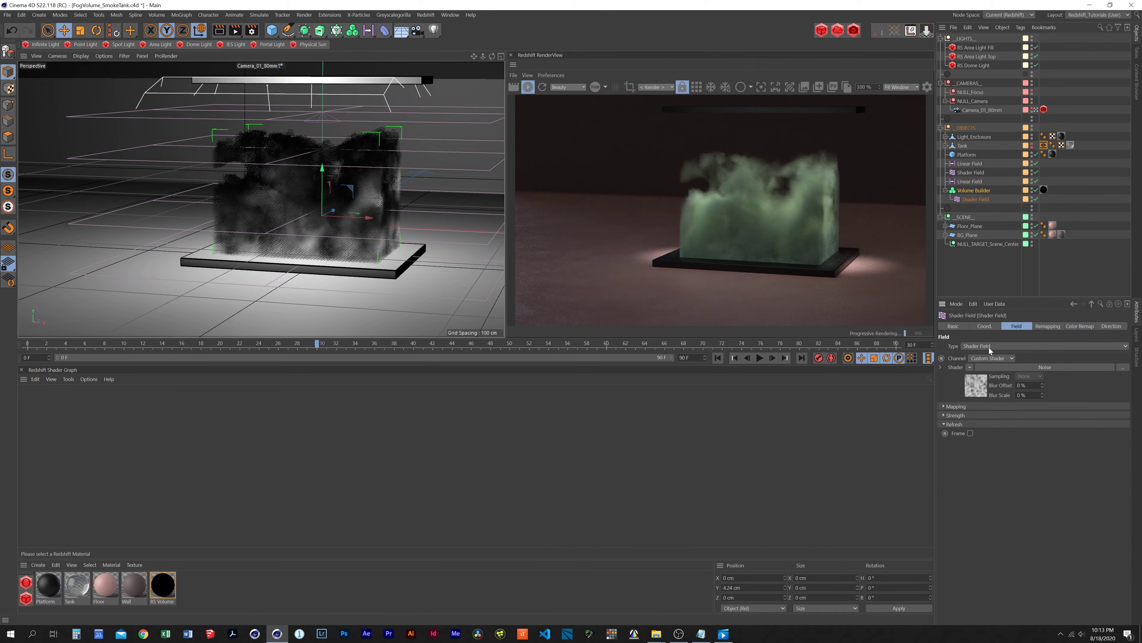
{"action": "left_click", "coordinate": [1001, 198]}
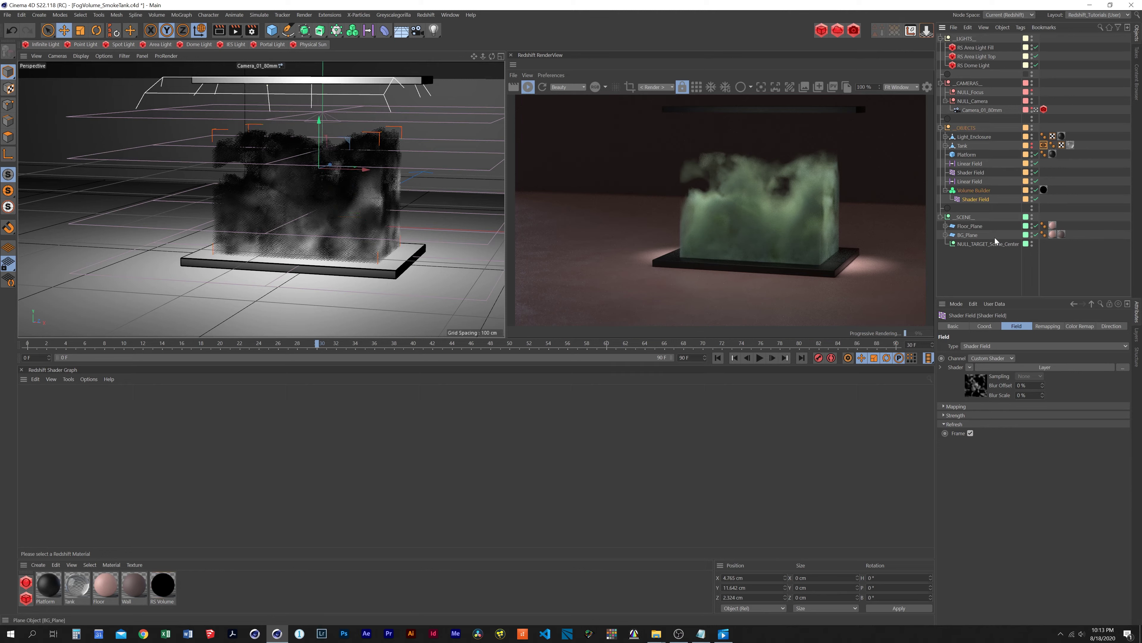
- Examine the length and direction of the Linear Field that masks the Fog Add layer's Shader Field
{"action": "left_click", "coordinate": [981, 191]}
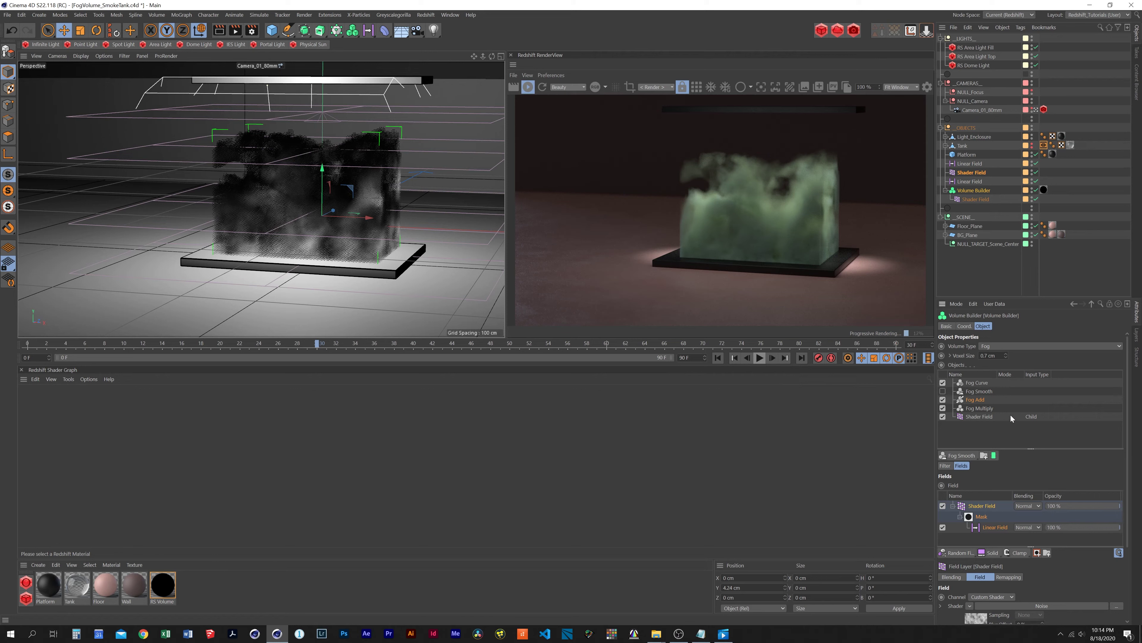
{"action": "left_click", "coordinate": [993, 525]}
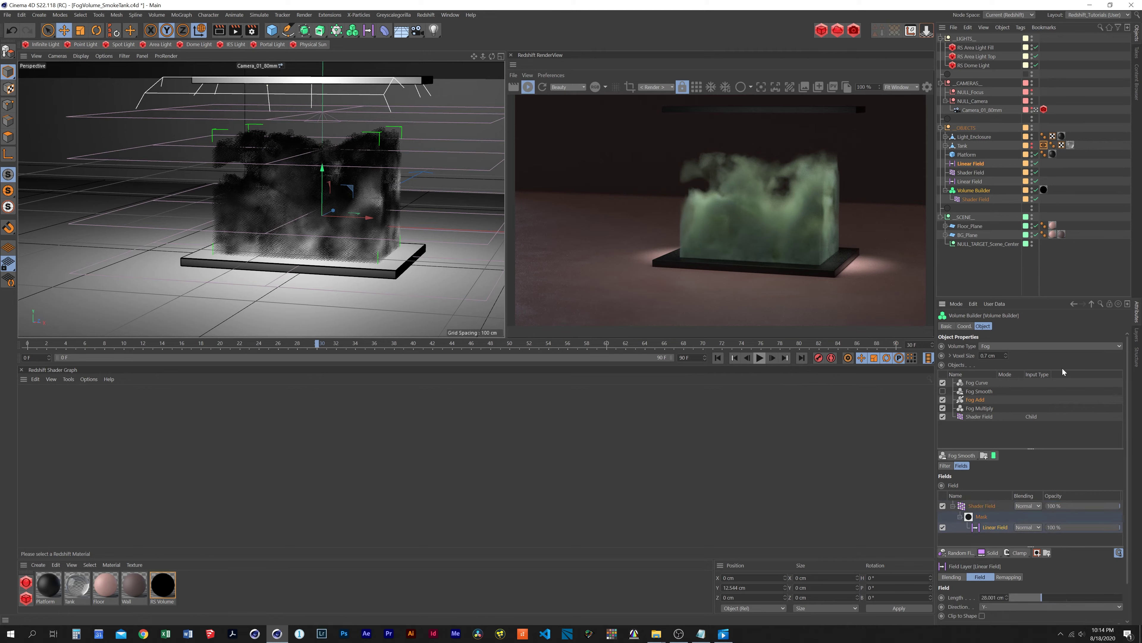
{"action": "left_click", "coordinate": [985, 165]}
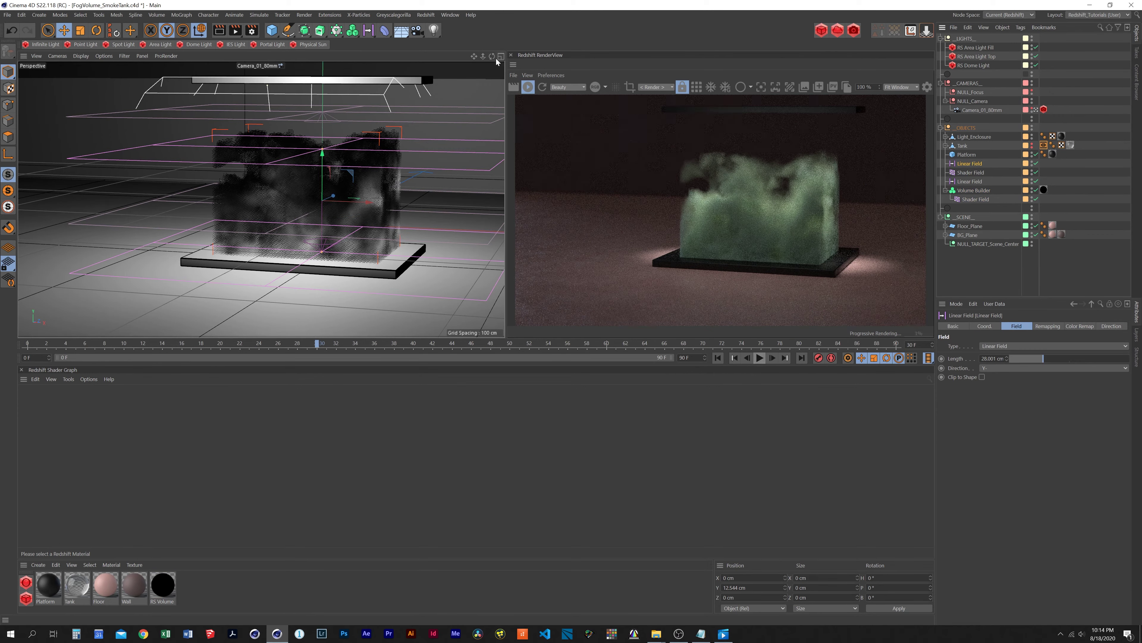
{"action": "key", "text": "ctrl+shift+z"}
{"action": "key", "text": "ctrl+shift+z"}
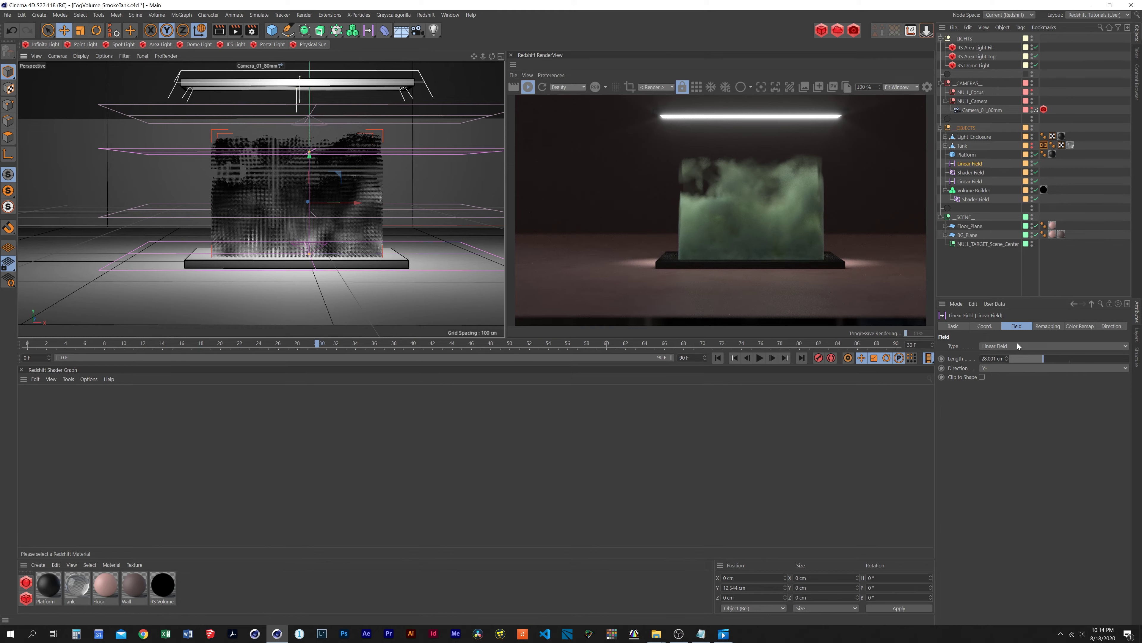
- Turn the Volume Builder's Fog Smooth layer back on, check its filter settings, and switch the Tank object's visibility
{"action": "left_click", "coordinate": [973, 190]}
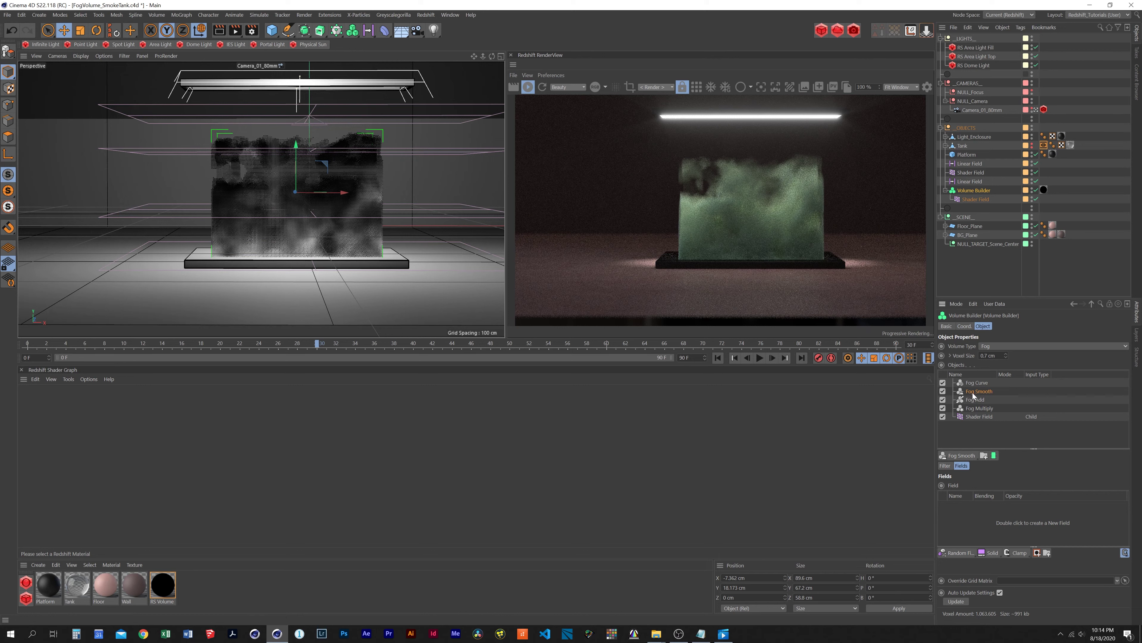
{"action": "left_click", "coordinate": [946, 466]}
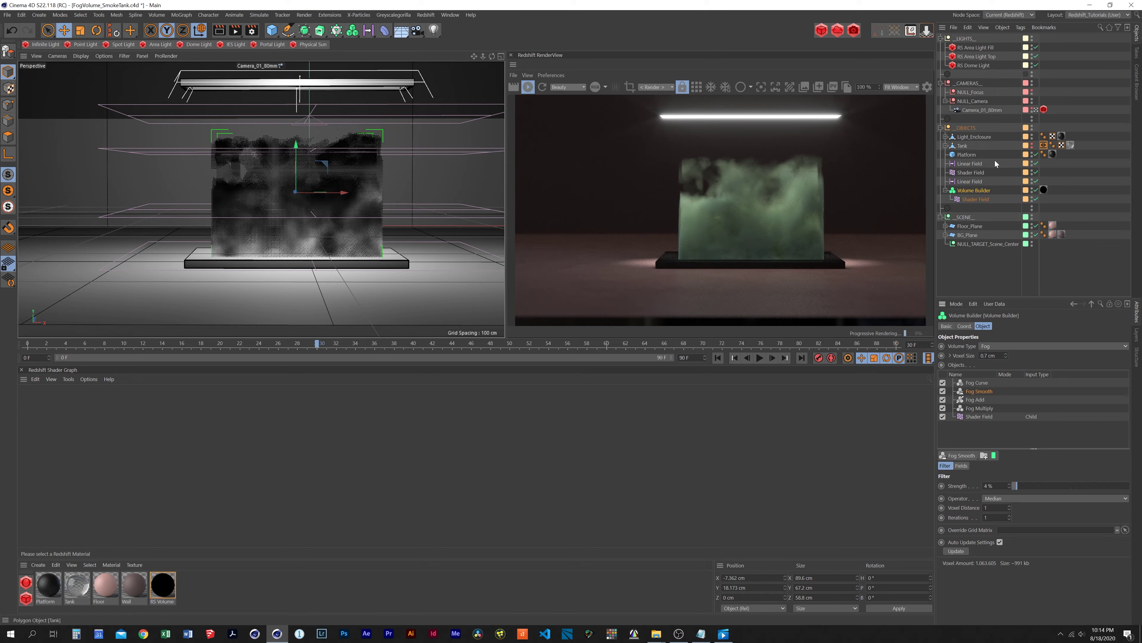
{"action": "key", "text": "ctrl+shift+a"}
{"action": "left_click", "coordinate": [1033, 147]}
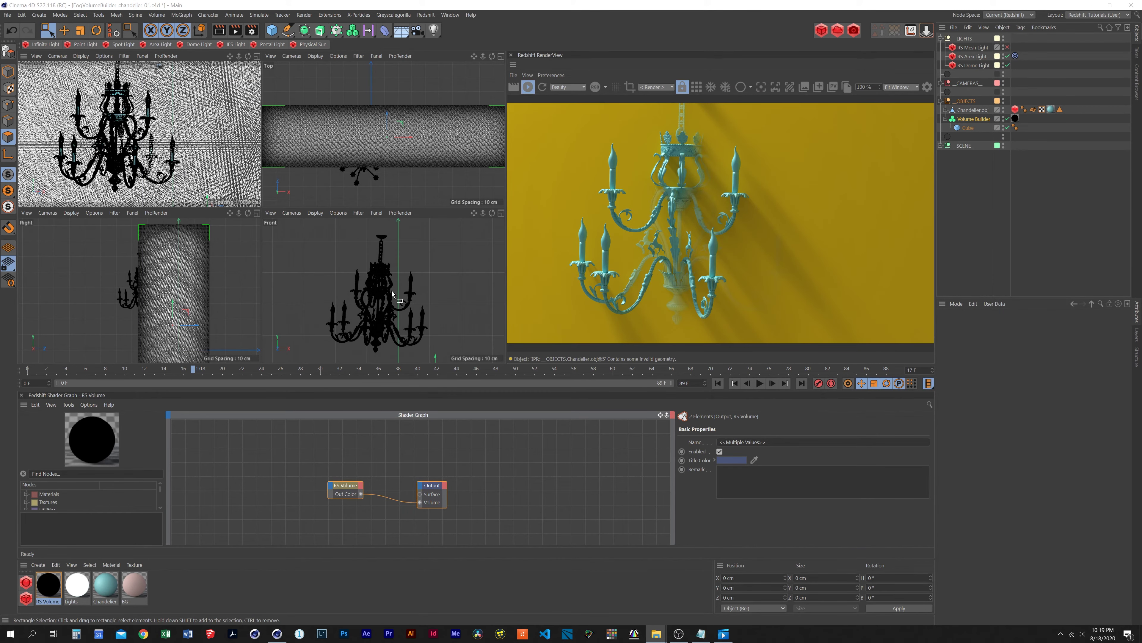
- Restart the live render of the chandelier scene and examine its Volume Builder's cube source and Fog Smooth filter
{"action": "left_click", "coordinate": [360, 486]}
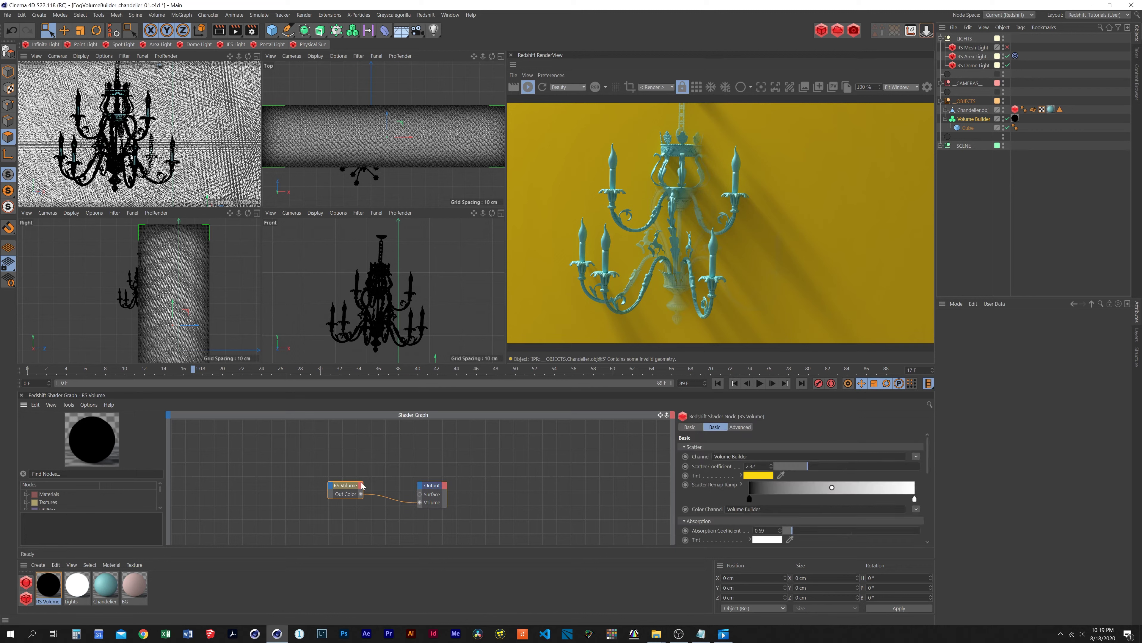
{"action": "left_click", "coordinate": [529, 88]}
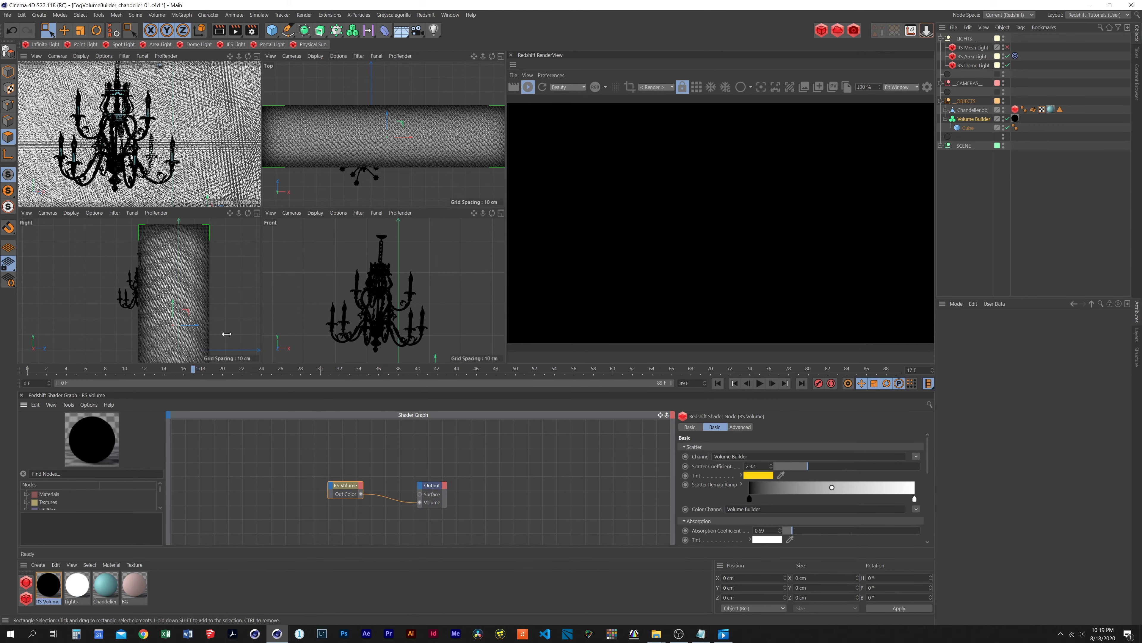
{"action": "left_click", "coordinate": [969, 127]}
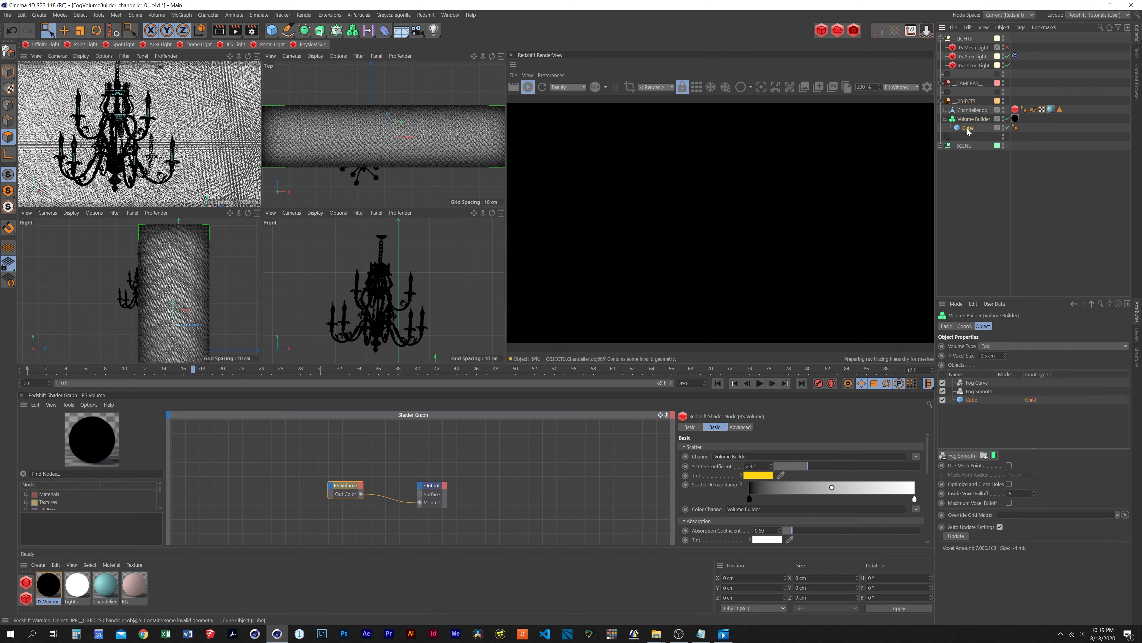
{"action": "left_click", "coordinate": [974, 119]}
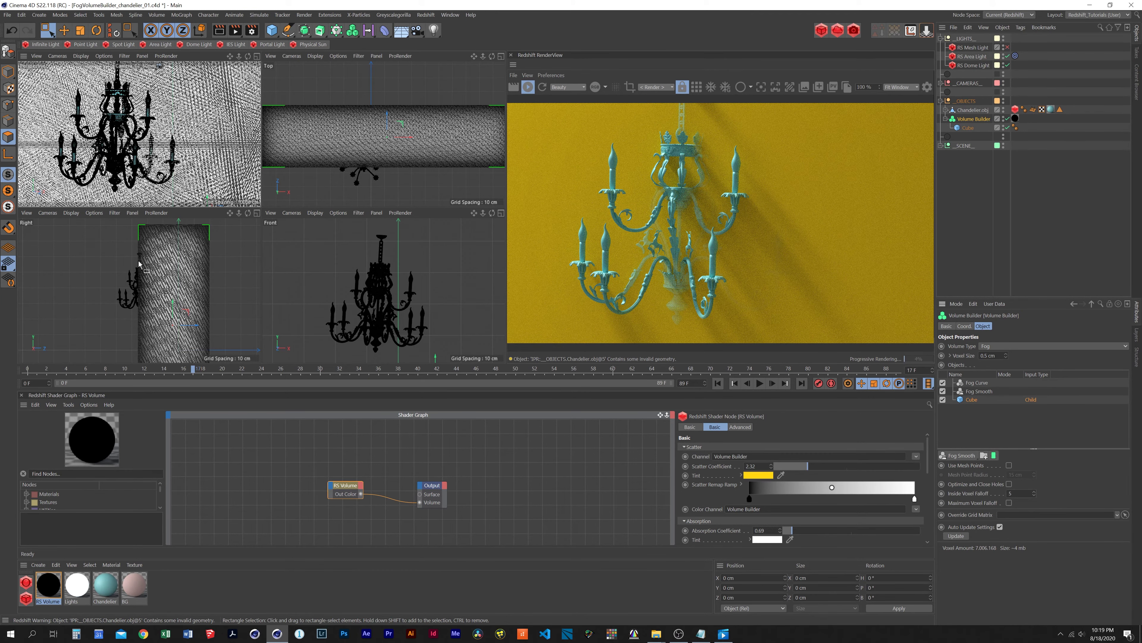
{"action": "left_click", "coordinate": [979, 391]}
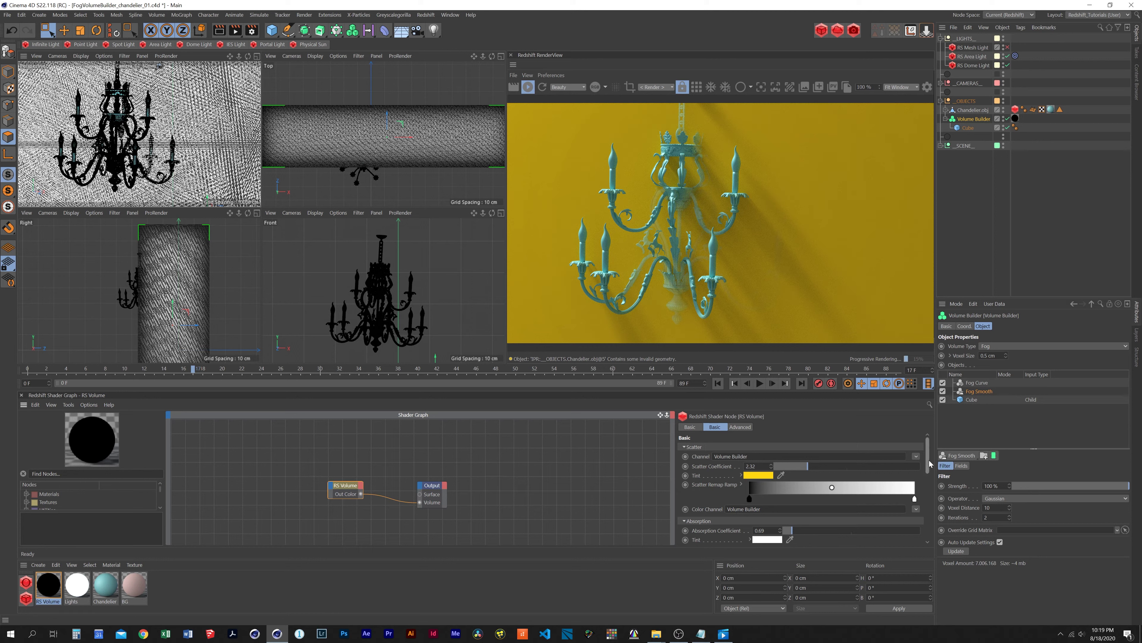
- Examine the scatter and absorption settings of the chandelier scene's RS Volume node
{"action": "scroll", "coordinate": [926, 464], "scroll_direction": "down", "scroll_amount": 1}
{"action": "left_click_drag", "start_coordinate": [354, 488], "coordinate": [354, 491]}
{"action": "scroll", "coordinate": [929, 465], "scroll_direction": "up", "scroll_amount": 1}
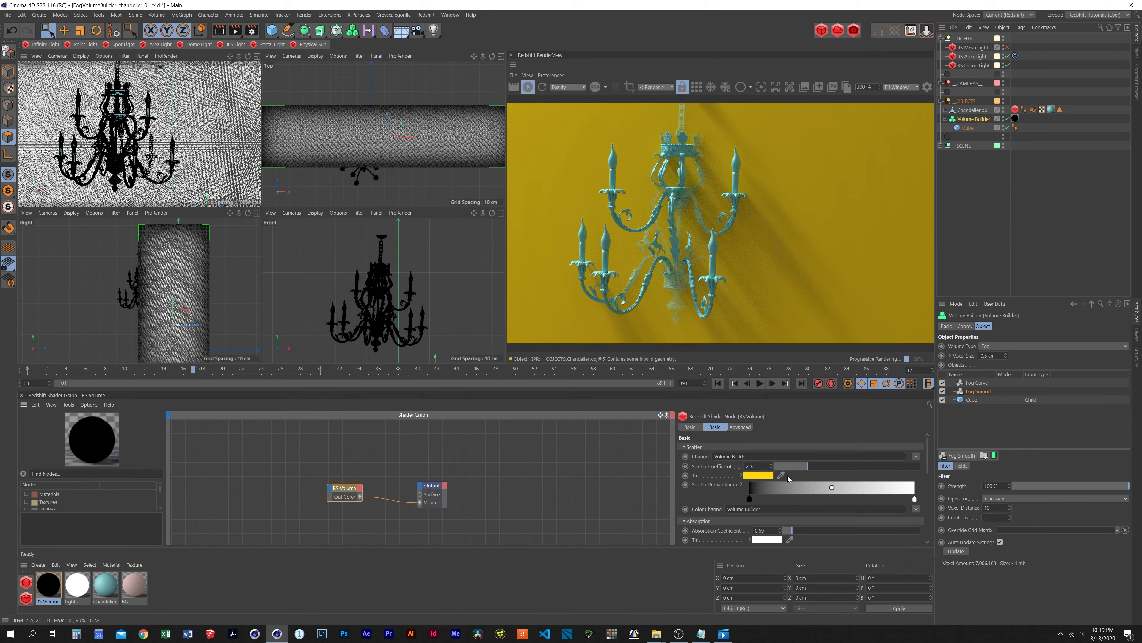
{"action": "scroll", "coordinate": [928, 468], "scroll_direction": "down", "scroll_amount": 2}
{"action": "scroll", "coordinate": [928, 468], "scroll_direction": "down", "scroll_amount": 5}
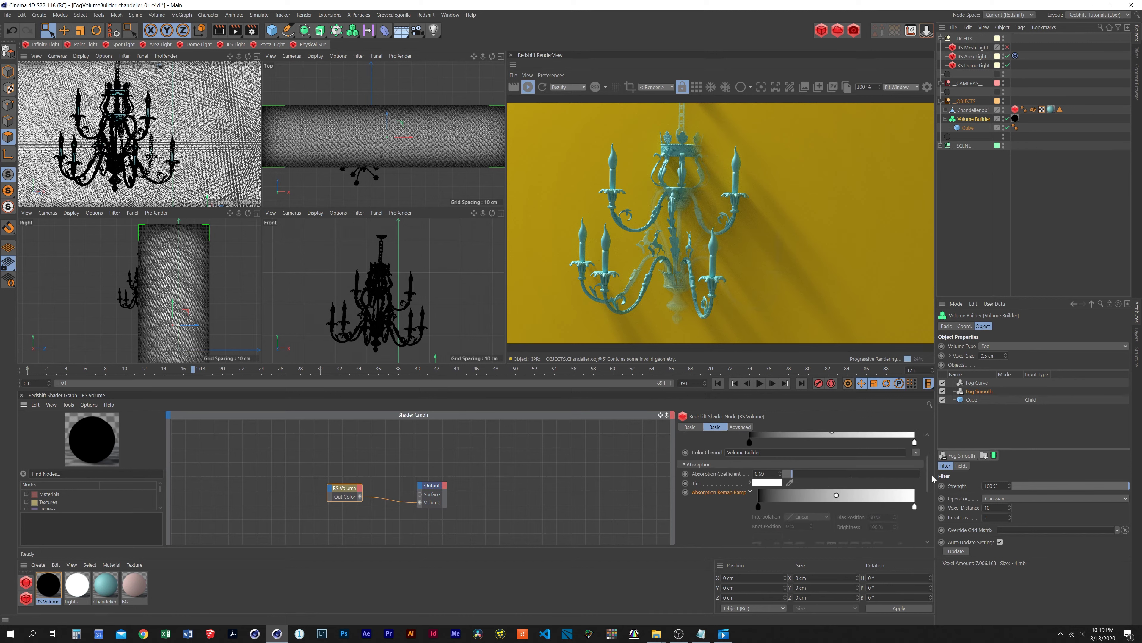
{"action": "scroll", "coordinate": [923, 486], "scroll_direction": "up", "scroll_amount": 5}
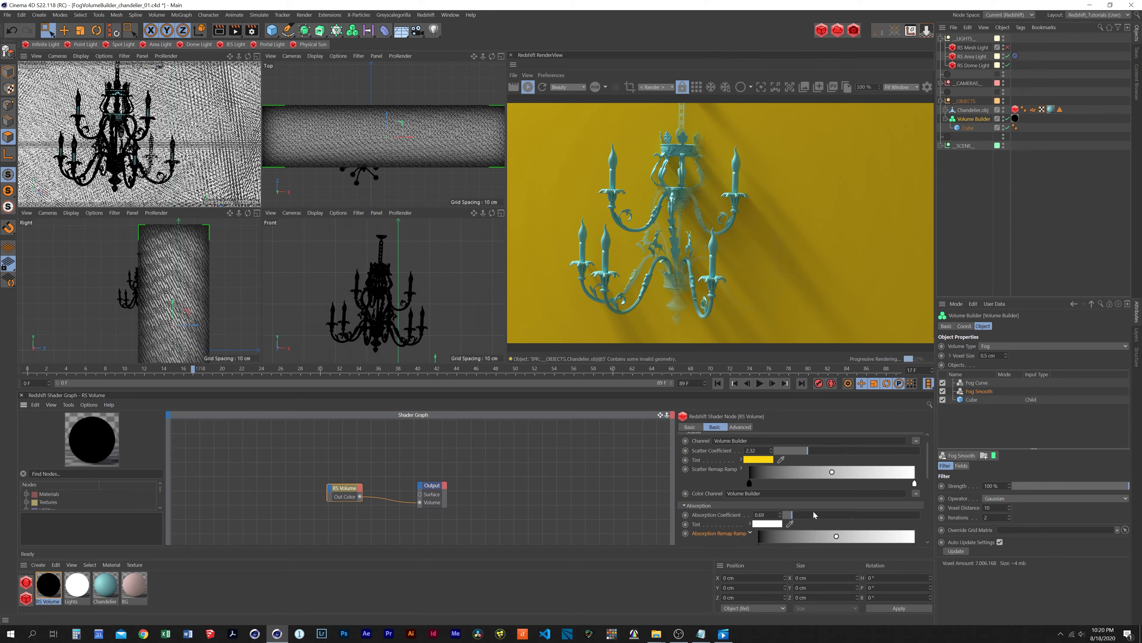
- Try lowering the RS Volume node's absorption coefficient and reducing its scatter coefficient to about 0.14
{"action": "left_click_drag", "start_coordinate": [794, 520], "coordinate": [787, 521]}
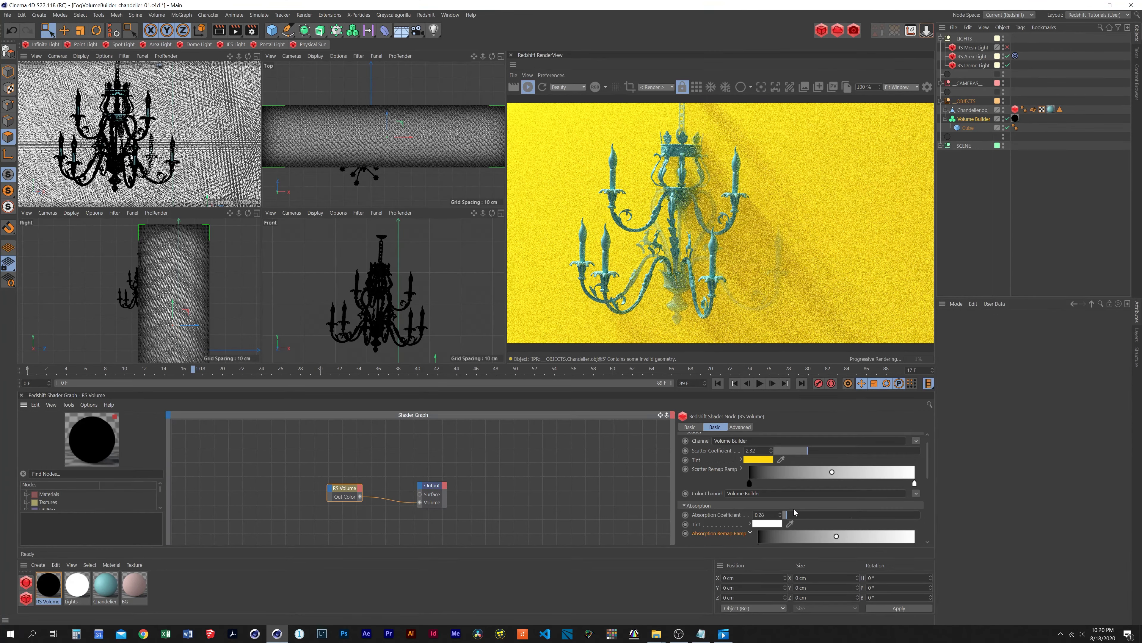
{"action": "left_click_drag", "start_coordinate": [808, 450], "coordinate": [777, 455]}
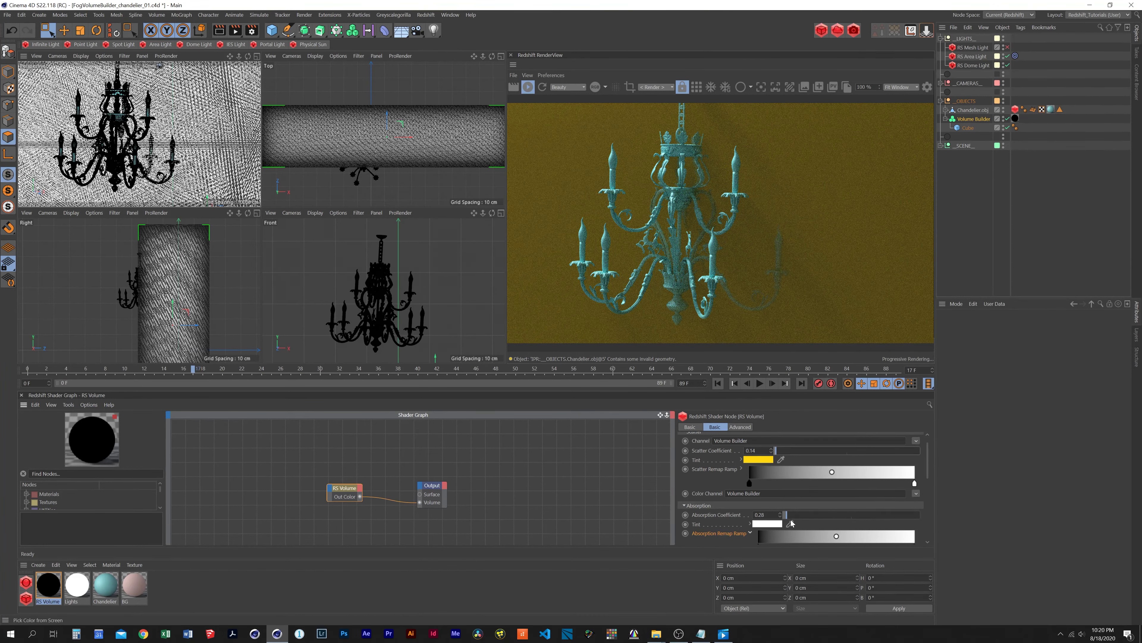
{"action": "left_click_drag", "start_coordinate": [785, 515], "coordinate": [783, 517]}
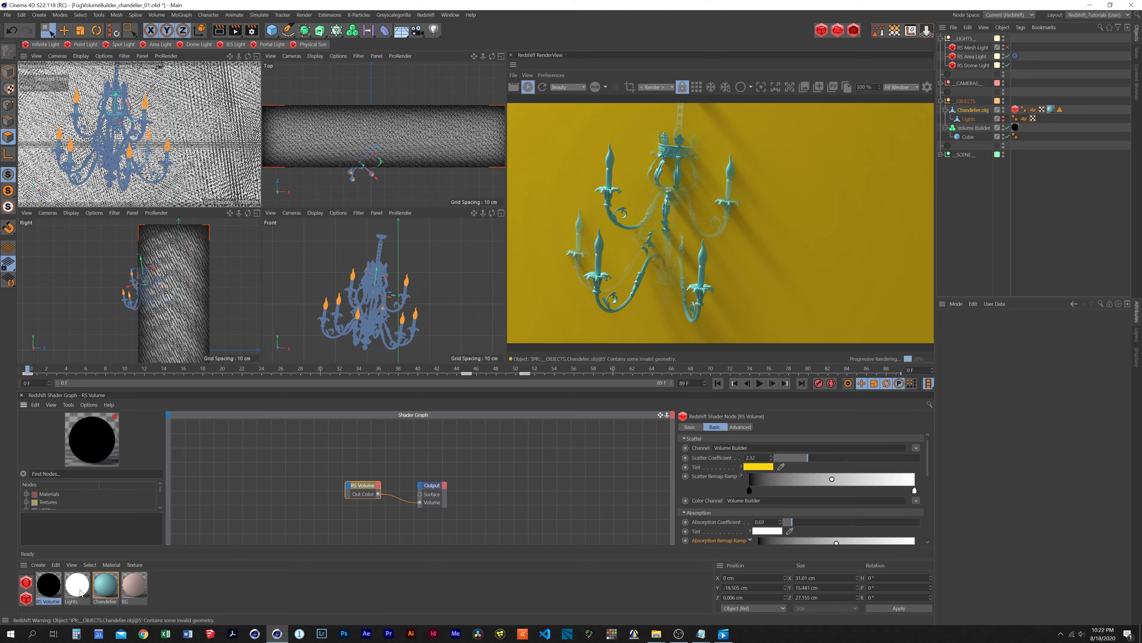
- Restrict the chandelier's Lights material to the flame polygon selection and set the material's emission weight to 55
{"action": "left_click_drag", "start_coordinate": [981, 127], "coordinate": [1012, 362]}
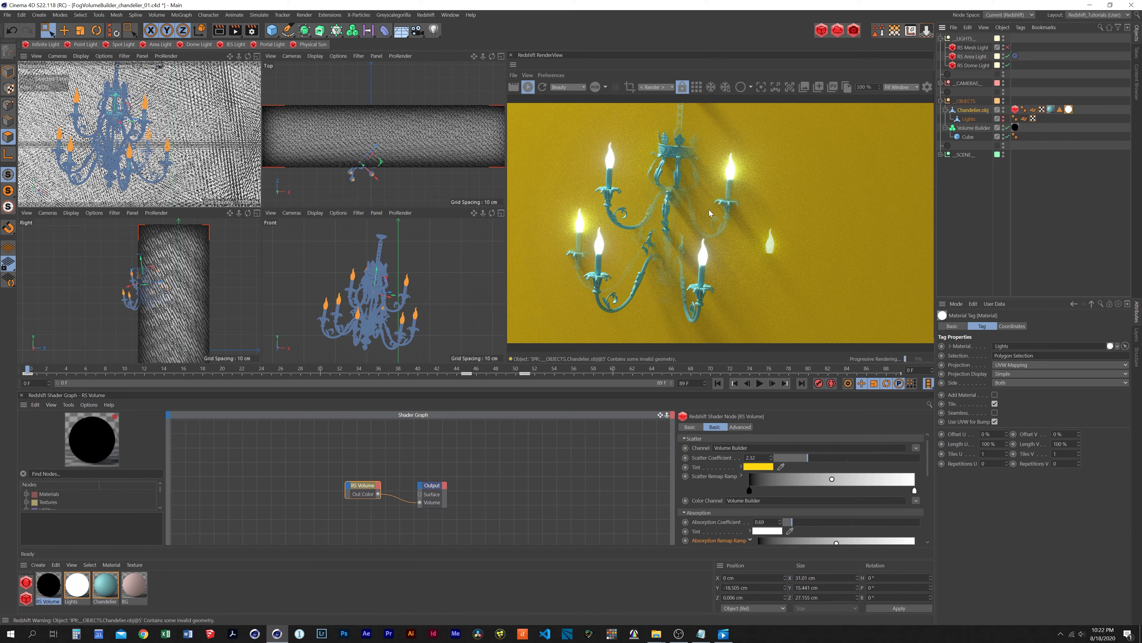
{"action": "left_click", "coordinate": [78, 587]}
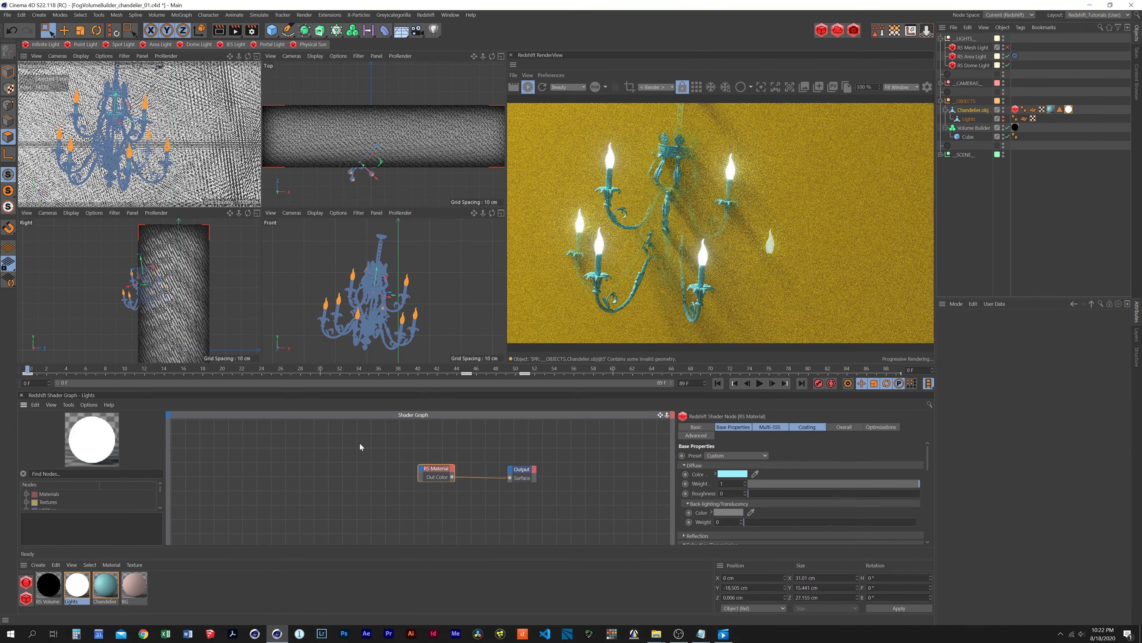
{"action": "left_click_drag", "start_coordinate": [436, 473], "coordinate": [438, 475]}
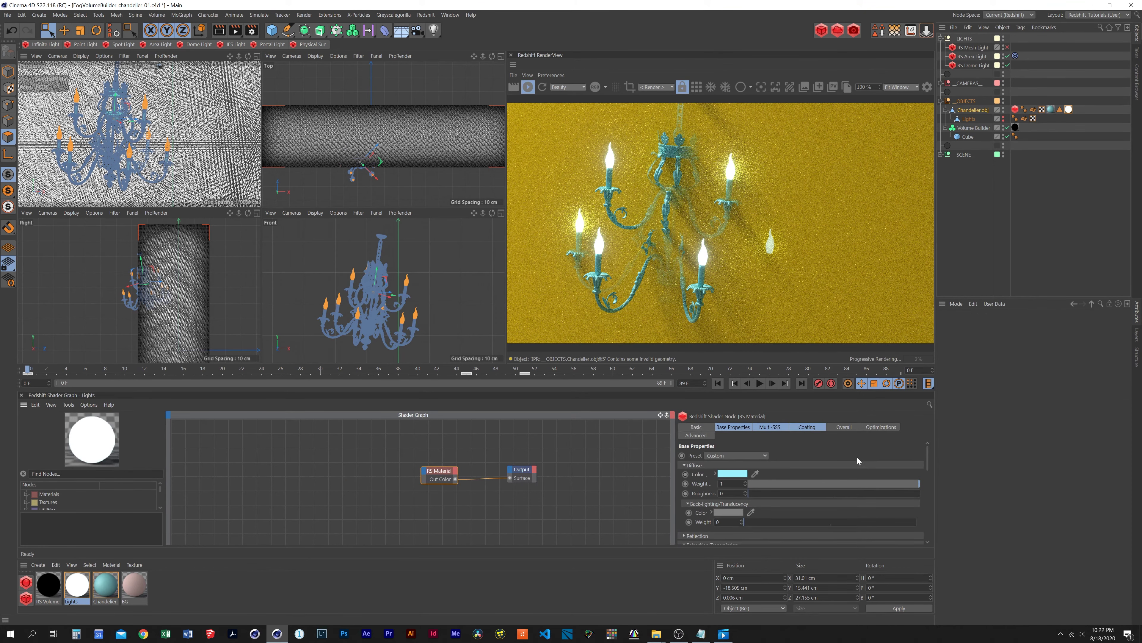
{"action": "left_click", "coordinate": [742, 427]}
{"action": "left_click", "coordinate": [845, 427]}
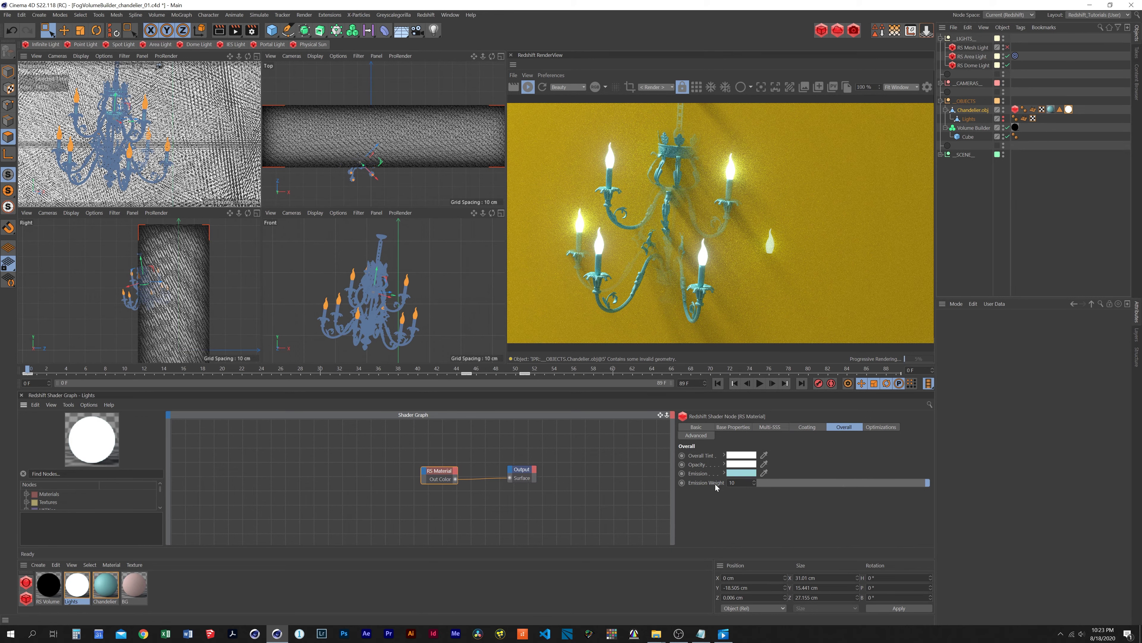
{"action": "key", "text": "Home"}
{"action": "type", "text": "55"}
{"action": "key", "text": "Return"}
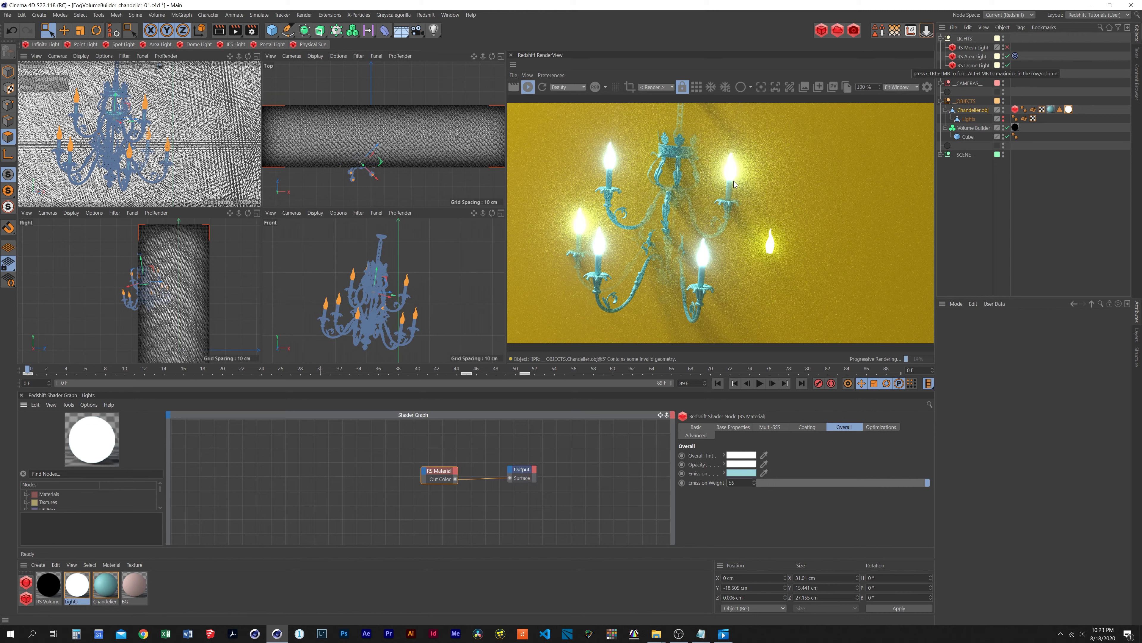
- Rename the chandelier's polygon selection tag to aPolygon Selection so the Lights material no longer applies to the flames
{"action": "left_click", "coordinate": [1061, 109]}
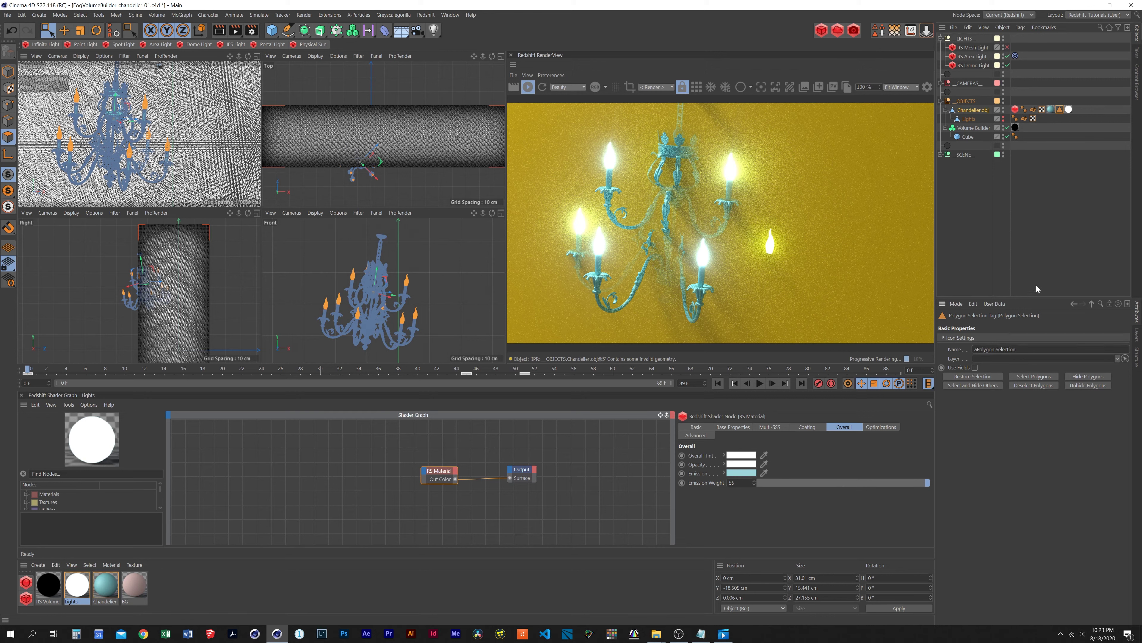
{"action": "left_click", "coordinate": [1089, 261]}
{"action": "left_click", "coordinate": [1059, 110]}
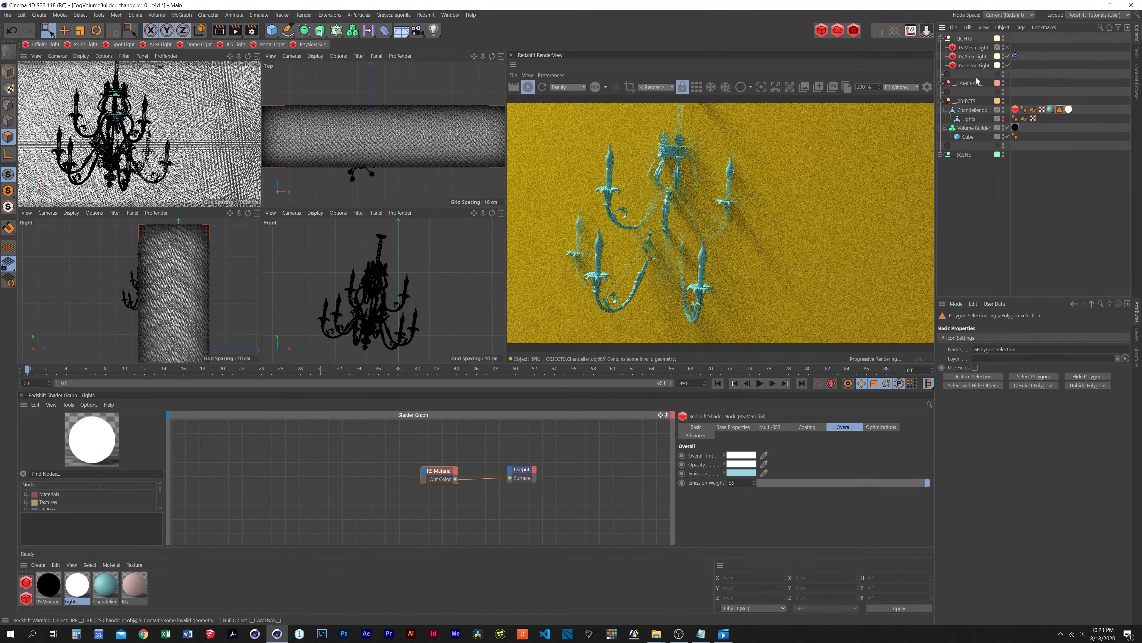
- Review the general settings of the RS Mesh Light built from the chandelier's Lights object and enable the light
{"action": "left_click", "coordinate": [1003, 119]}
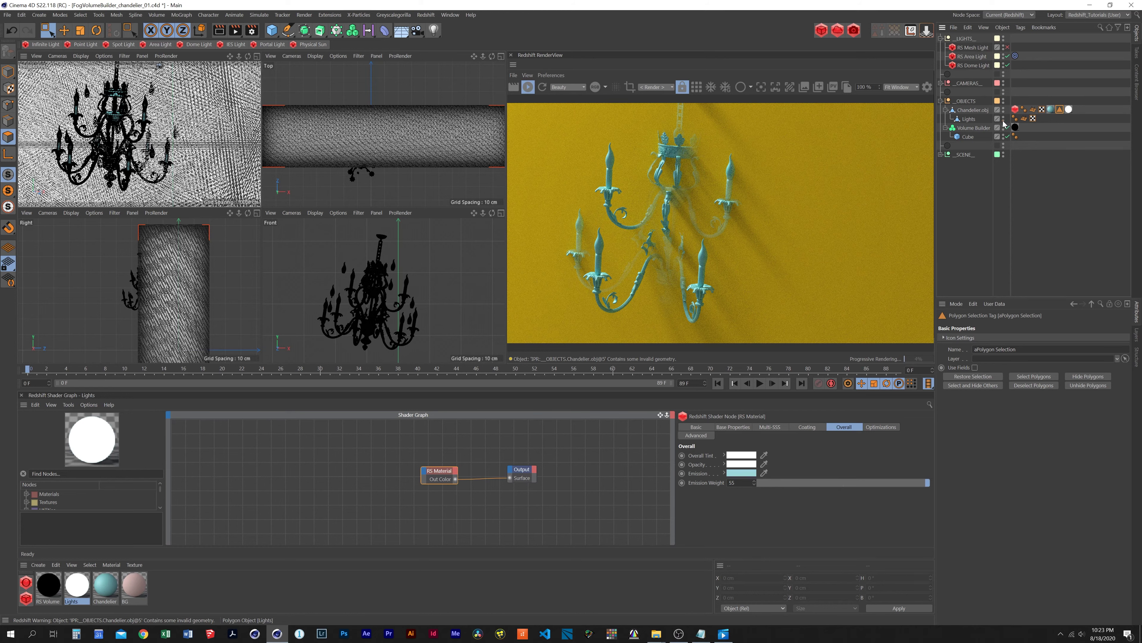
{"action": "left_click", "coordinate": [969, 120]}
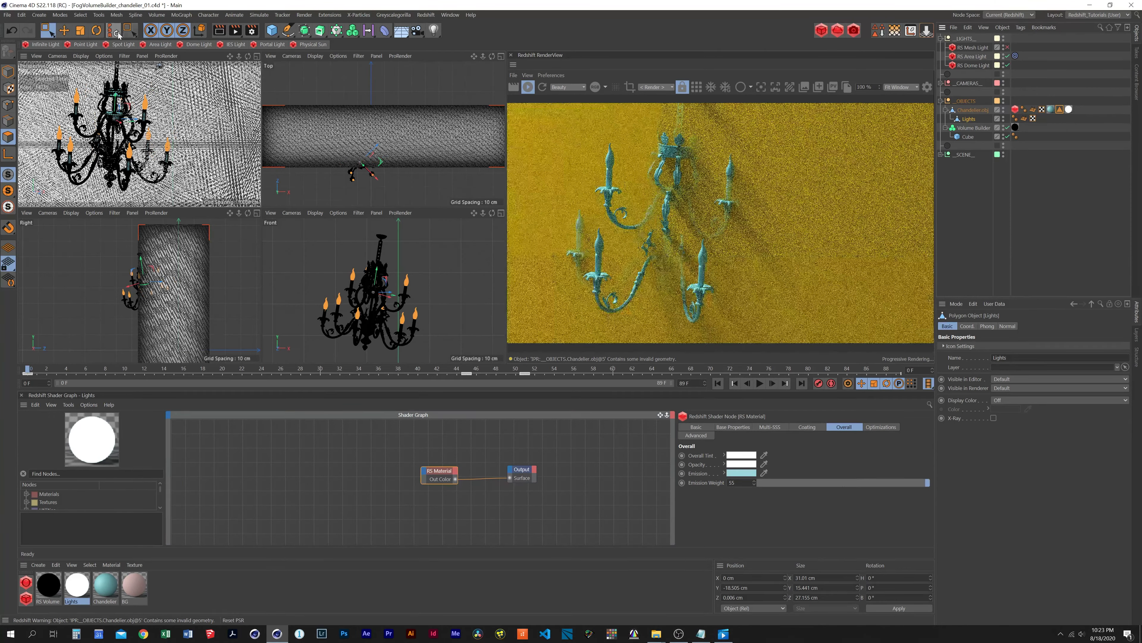
{"action": "left_click", "coordinate": [976, 48]}
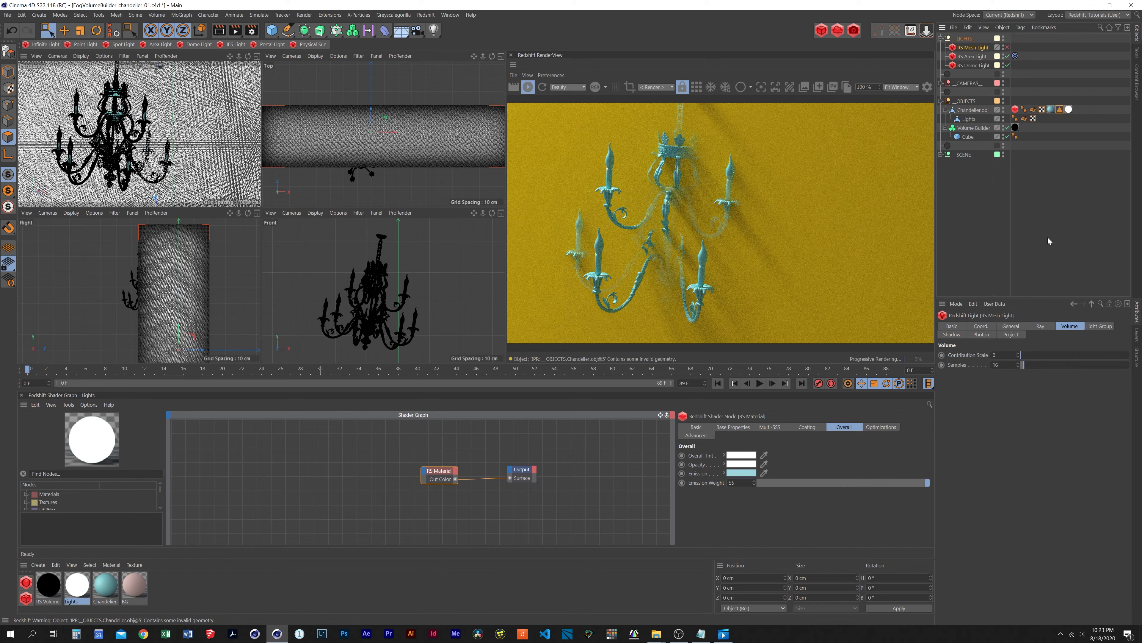
{"action": "left_click", "coordinate": [1008, 327]}
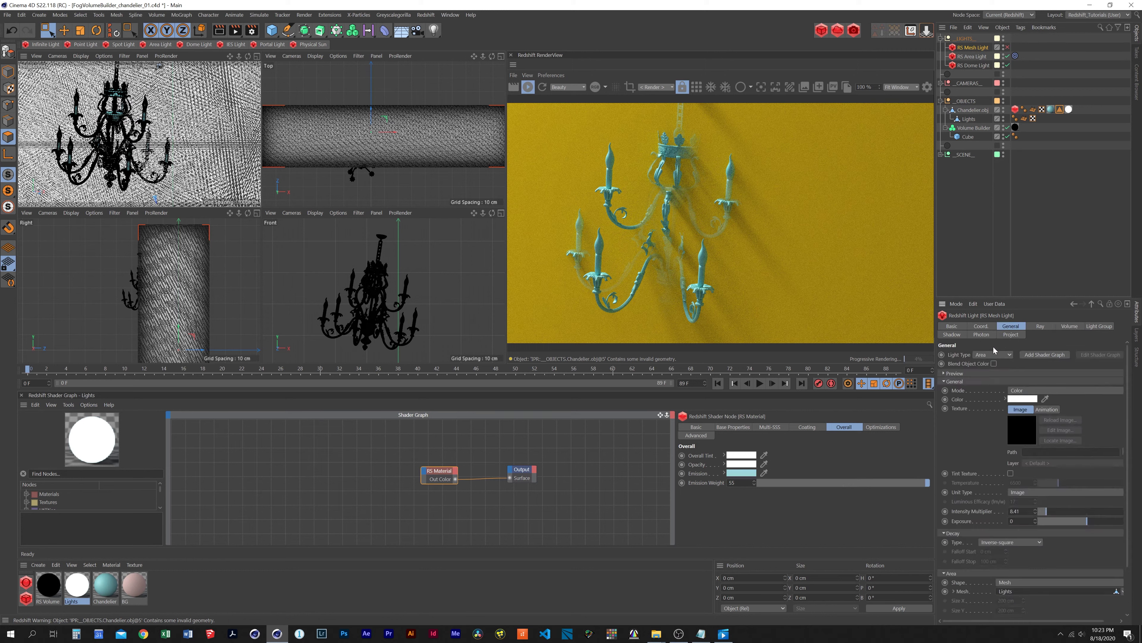
{"action": "scroll", "coordinate": [1030, 505], "scroll_direction": "down", "scroll_amount": 3}
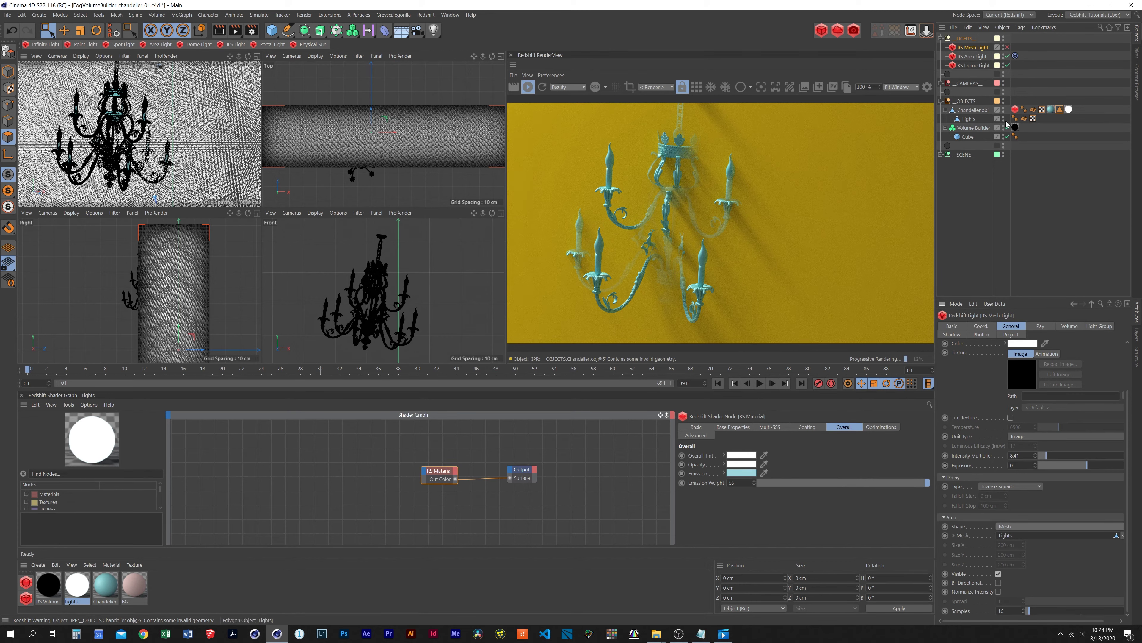
{"action": "left_click", "coordinate": [1007, 46]}
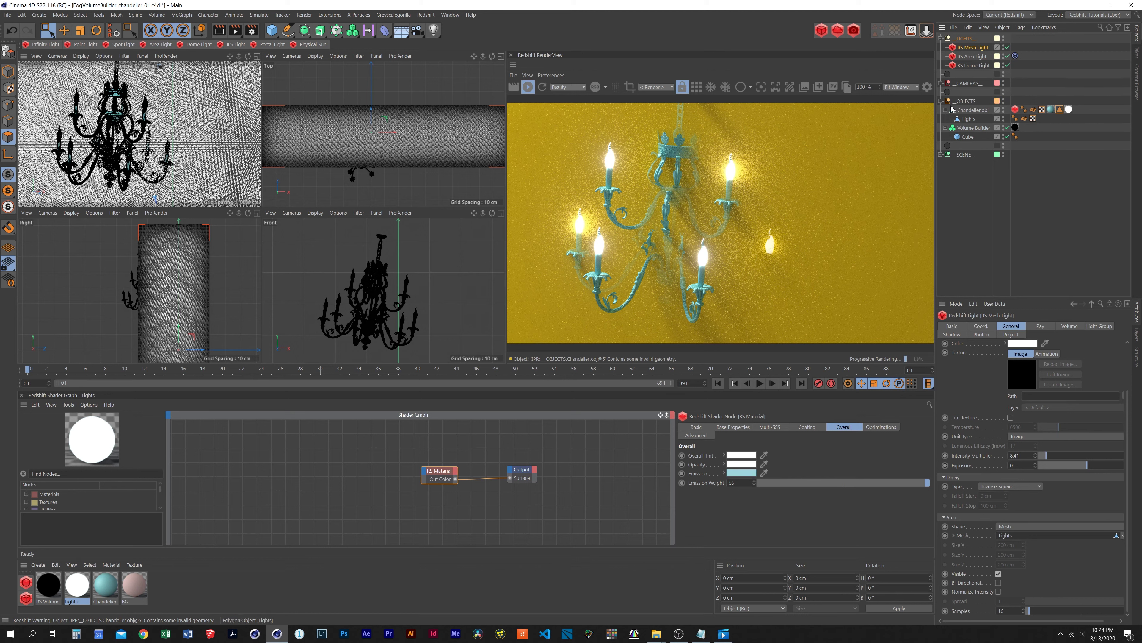
- Hide the Chandelier.obj object together with its Lights child
{"action": "left_click", "coordinate": [1004, 109]}
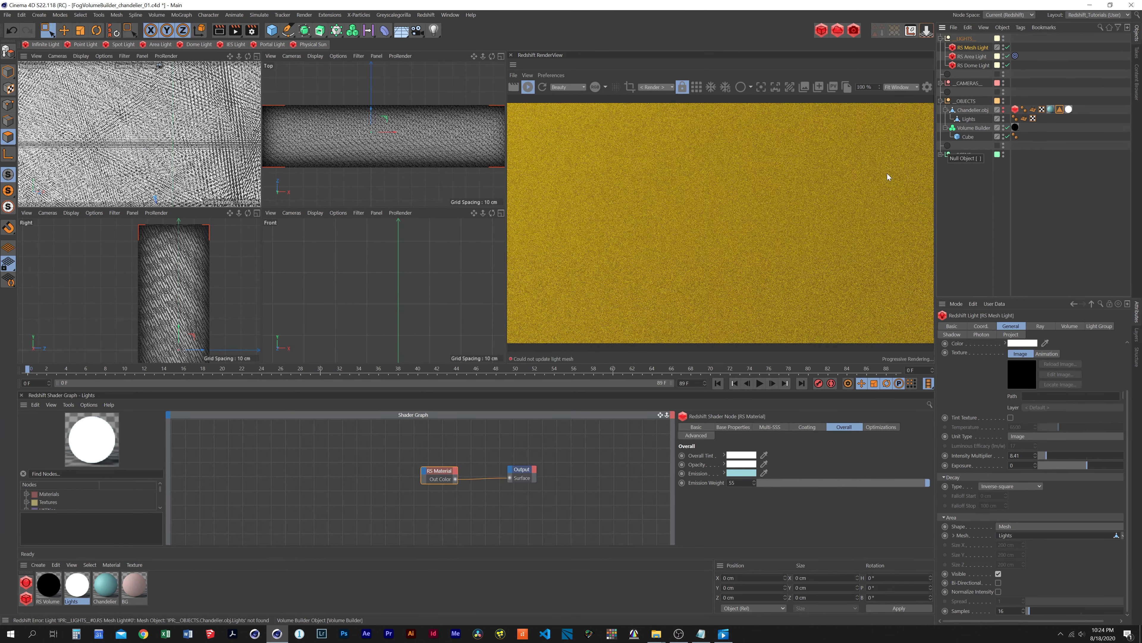
{"action": "left_click_drag", "start_coordinate": [968, 120], "coordinate": [974, 127]}
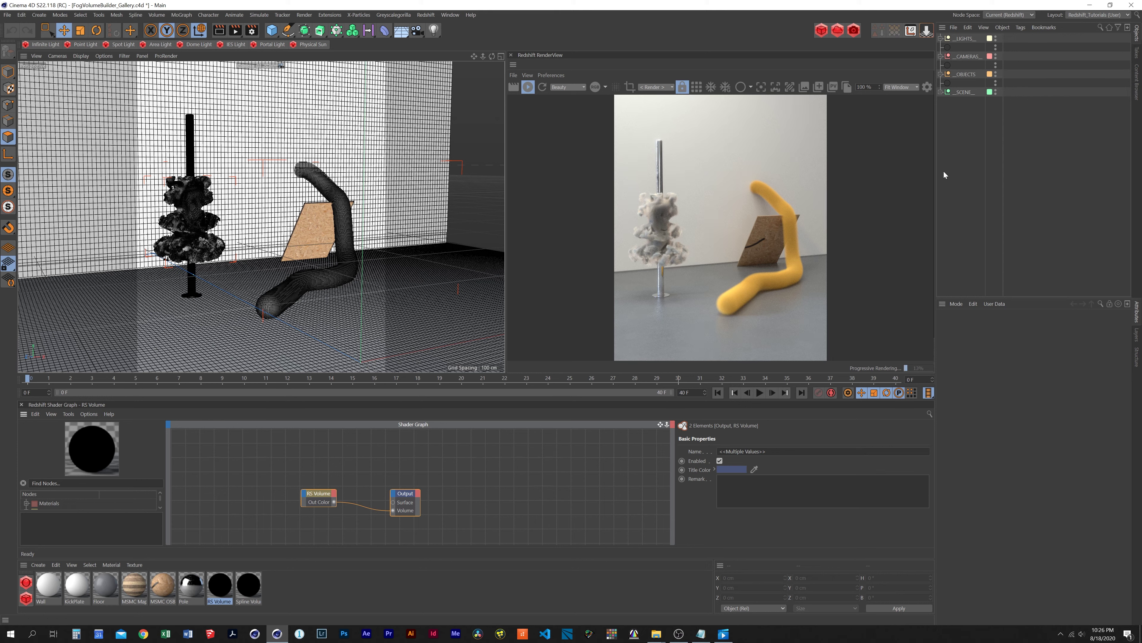
- Examine the gallery scene's Volume Builder.1 and its child Spline within the objects group
{"action": "left_click", "coordinate": [941, 74]}
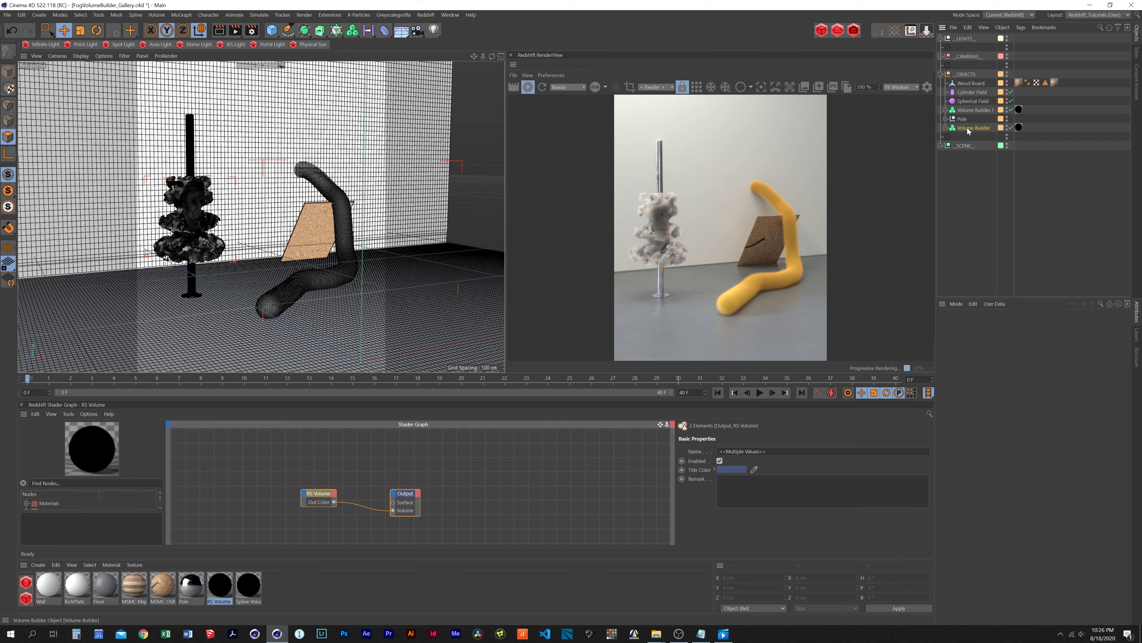
{"action": "left_click", "coordinate": [970, 110]}
{"action": "left_click", "coordinate": [946, 109]}
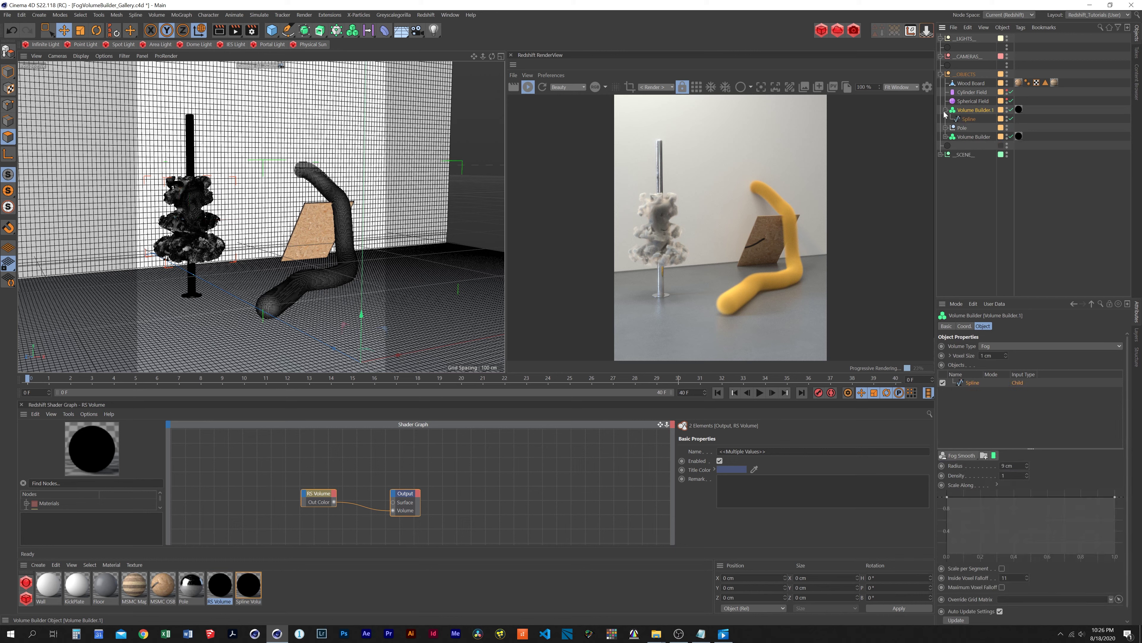
{"action": "left_click", "coordinate": [971, 118]}
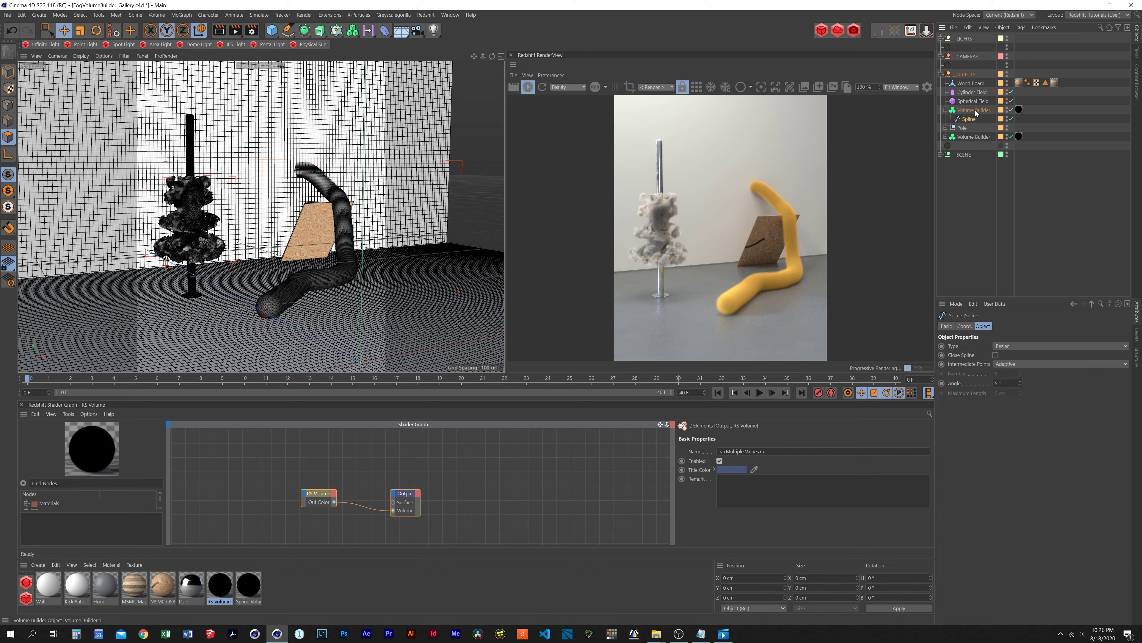
- Try a fog density of 0.1 for the spline in Volume Builder.1 and set it back to 1
{"action": "left_click", "coordinate": [976, 111]}
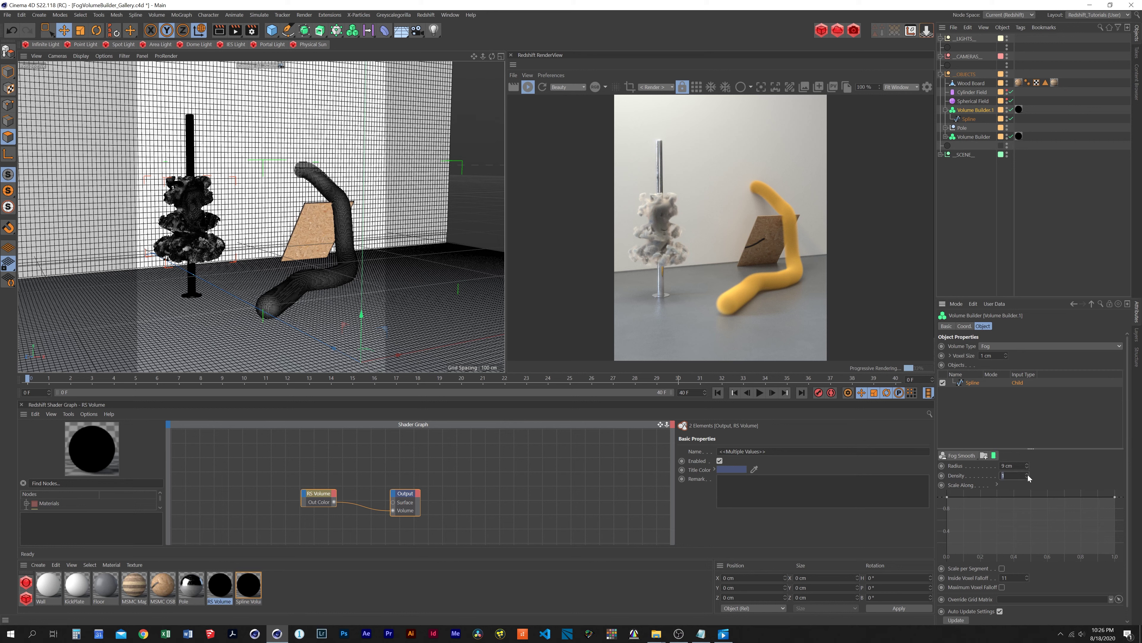
{"action": "type", "text": "0.1"}
{"action": "key", "text": "Return"}
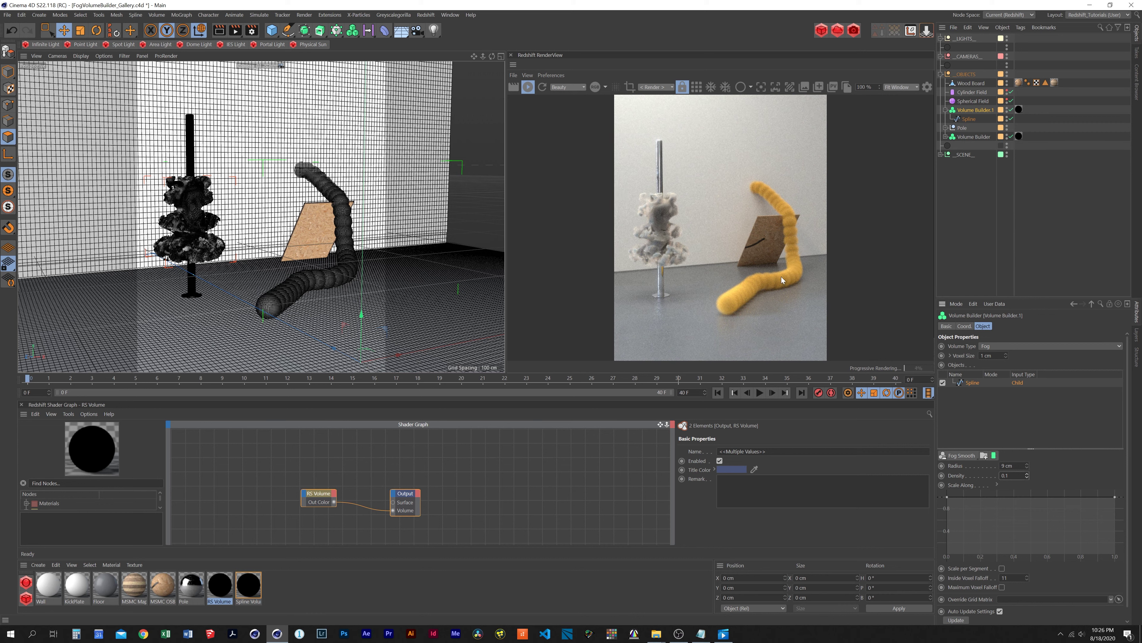
{"action": "left_click", "coordinate": [1013, 475]}
{"action": "type", "text": "1"}
{"action": "key", "text": "Return"}
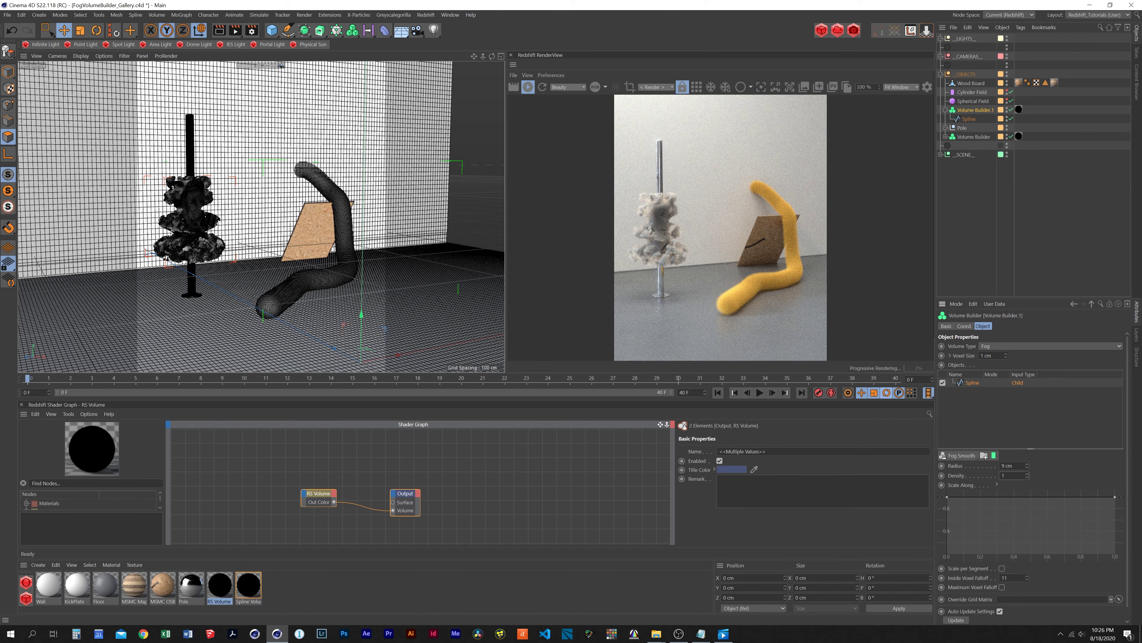
- Try a radius of 15 cm for the spline fog in Volume Builder.1 and undo the change
{"action": "key", "text": "shift+Tab"}
{"action": "type", "text": "15"}
{"action": "key", "text": "Return"}
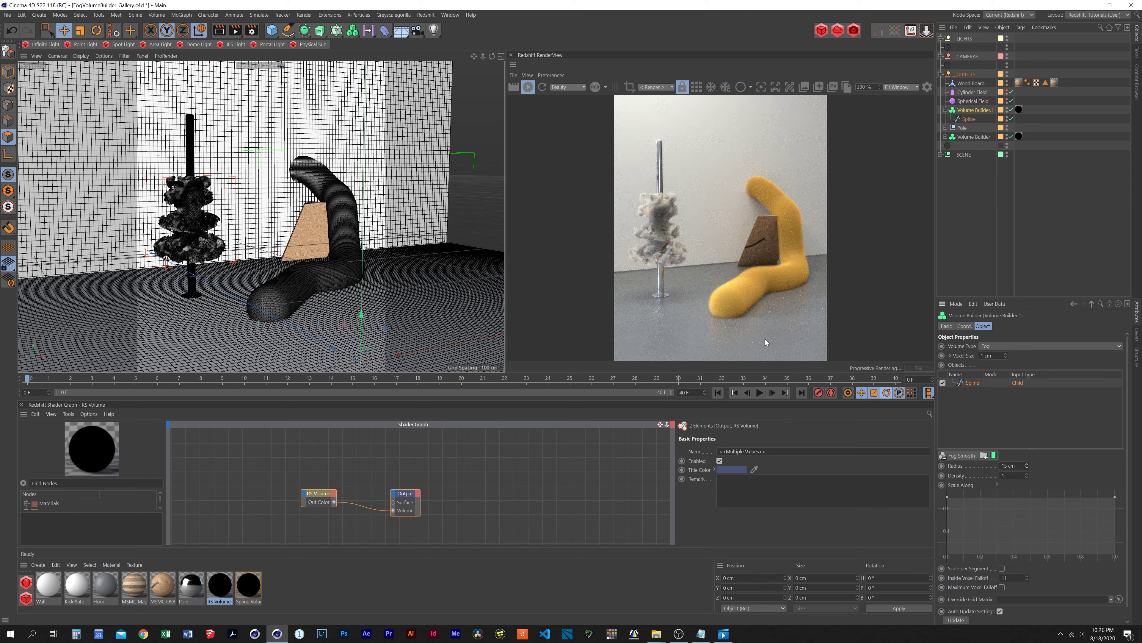
{"action": "key", "text": "ctrl+z"}
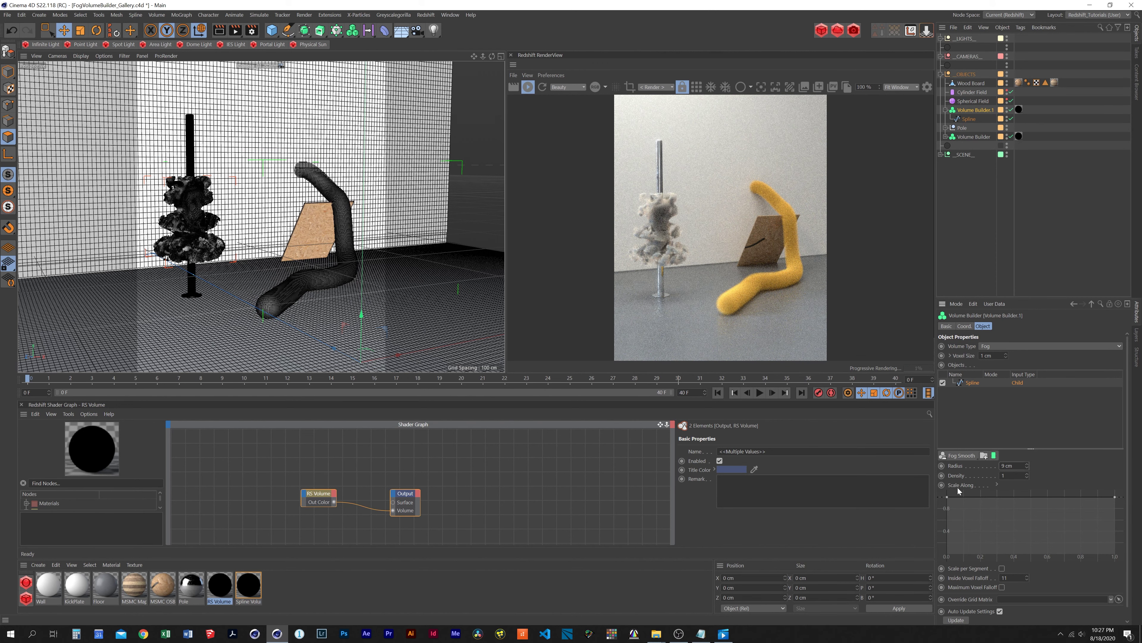
- Try lowering the start point of the spline fog's Scale Along curve and restore the curve to full height
{"action": "left_click_drag", "start_coordinate": [947, 496], "coordinate": [948, 520]}
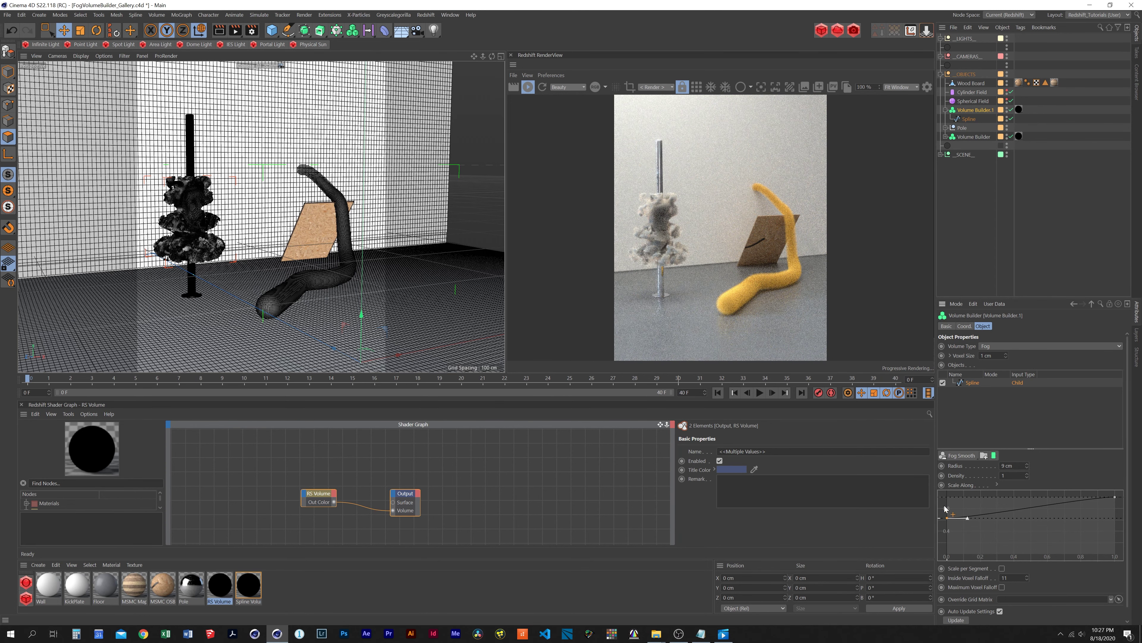
{"action": "left_click_drag", "start_coordinate": [947, 517], "coordinate": [947, 497]}
{"action": "mouse_move", "coordinate": [1114, 496]}
{"action": "left_mouse_down"}
{"action": "mouse_move", "coordinate": [1124, 537]}
{"action": "mouse_move", "coordinate": [1115, 495]}
{"action": "left_mouse_up"}
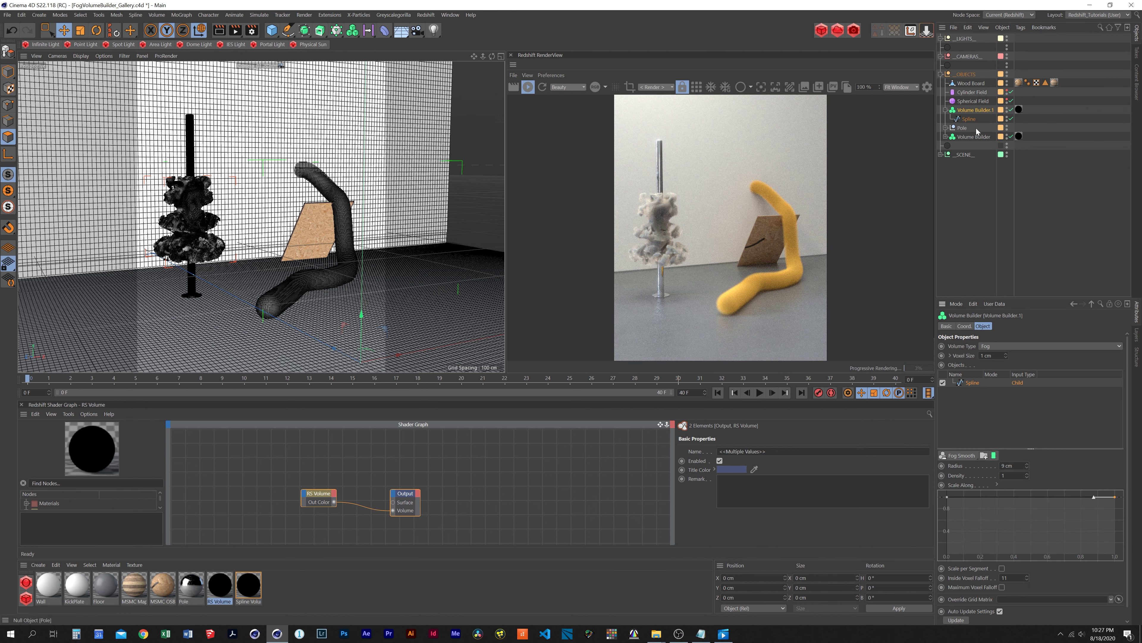